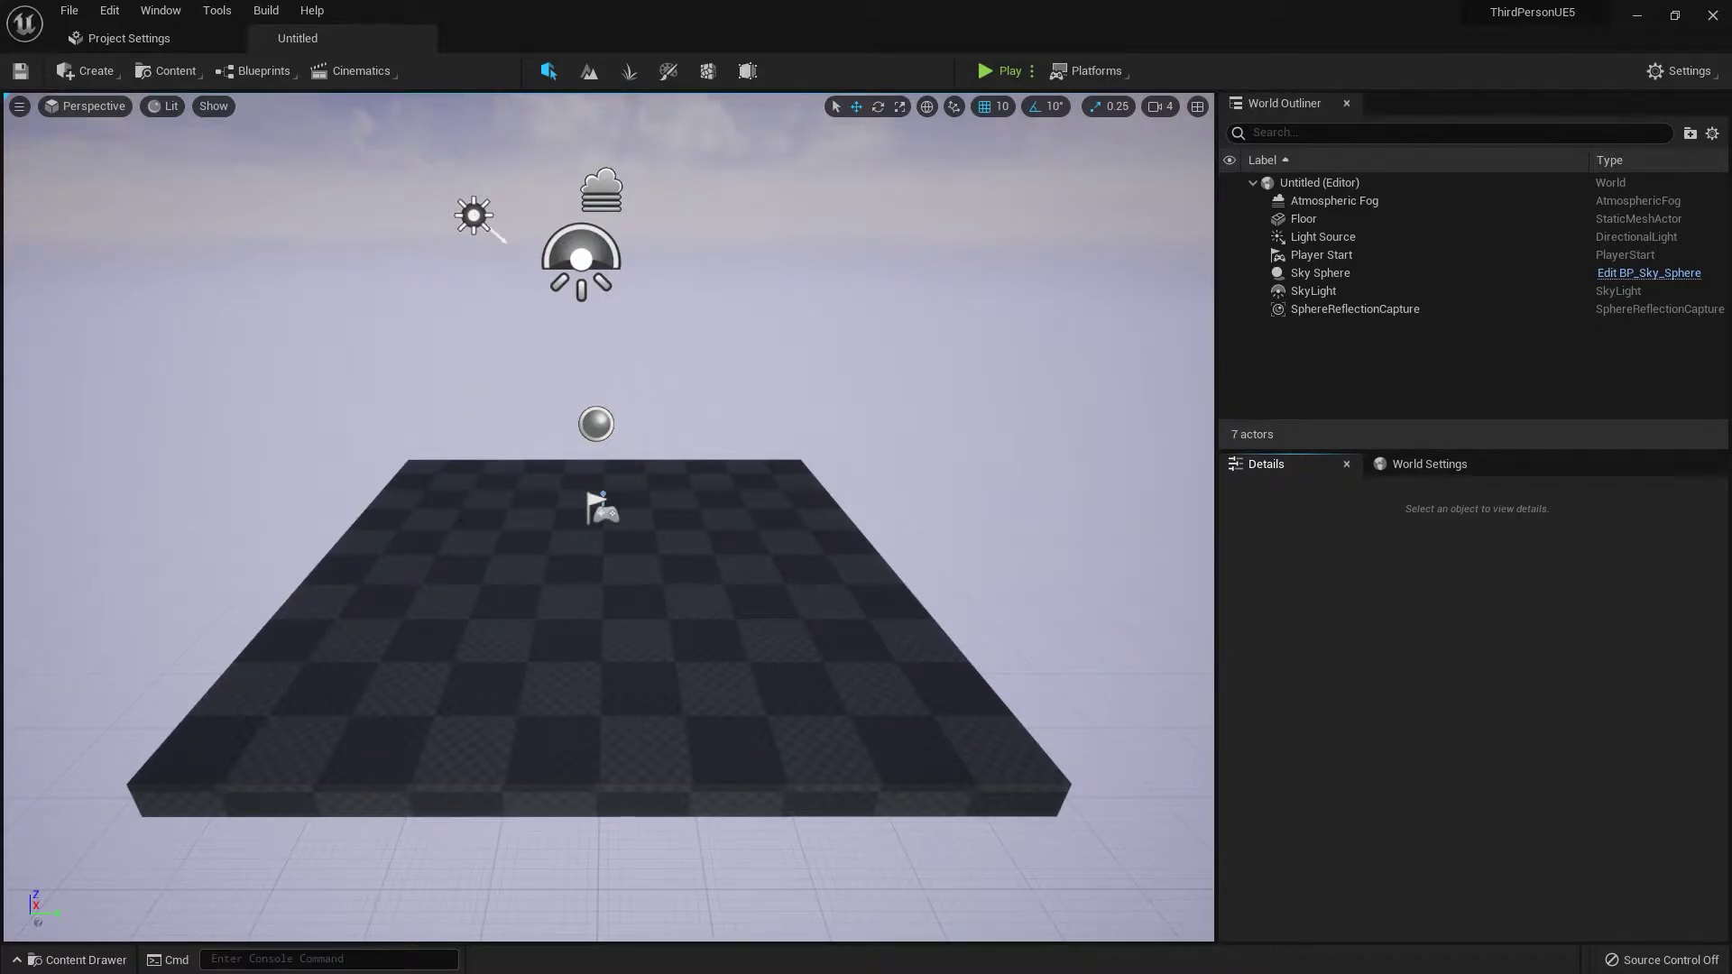
- Dock the content drawer in the editor layout as a permanent content browser and enlarge its height
left_click(79, 960)
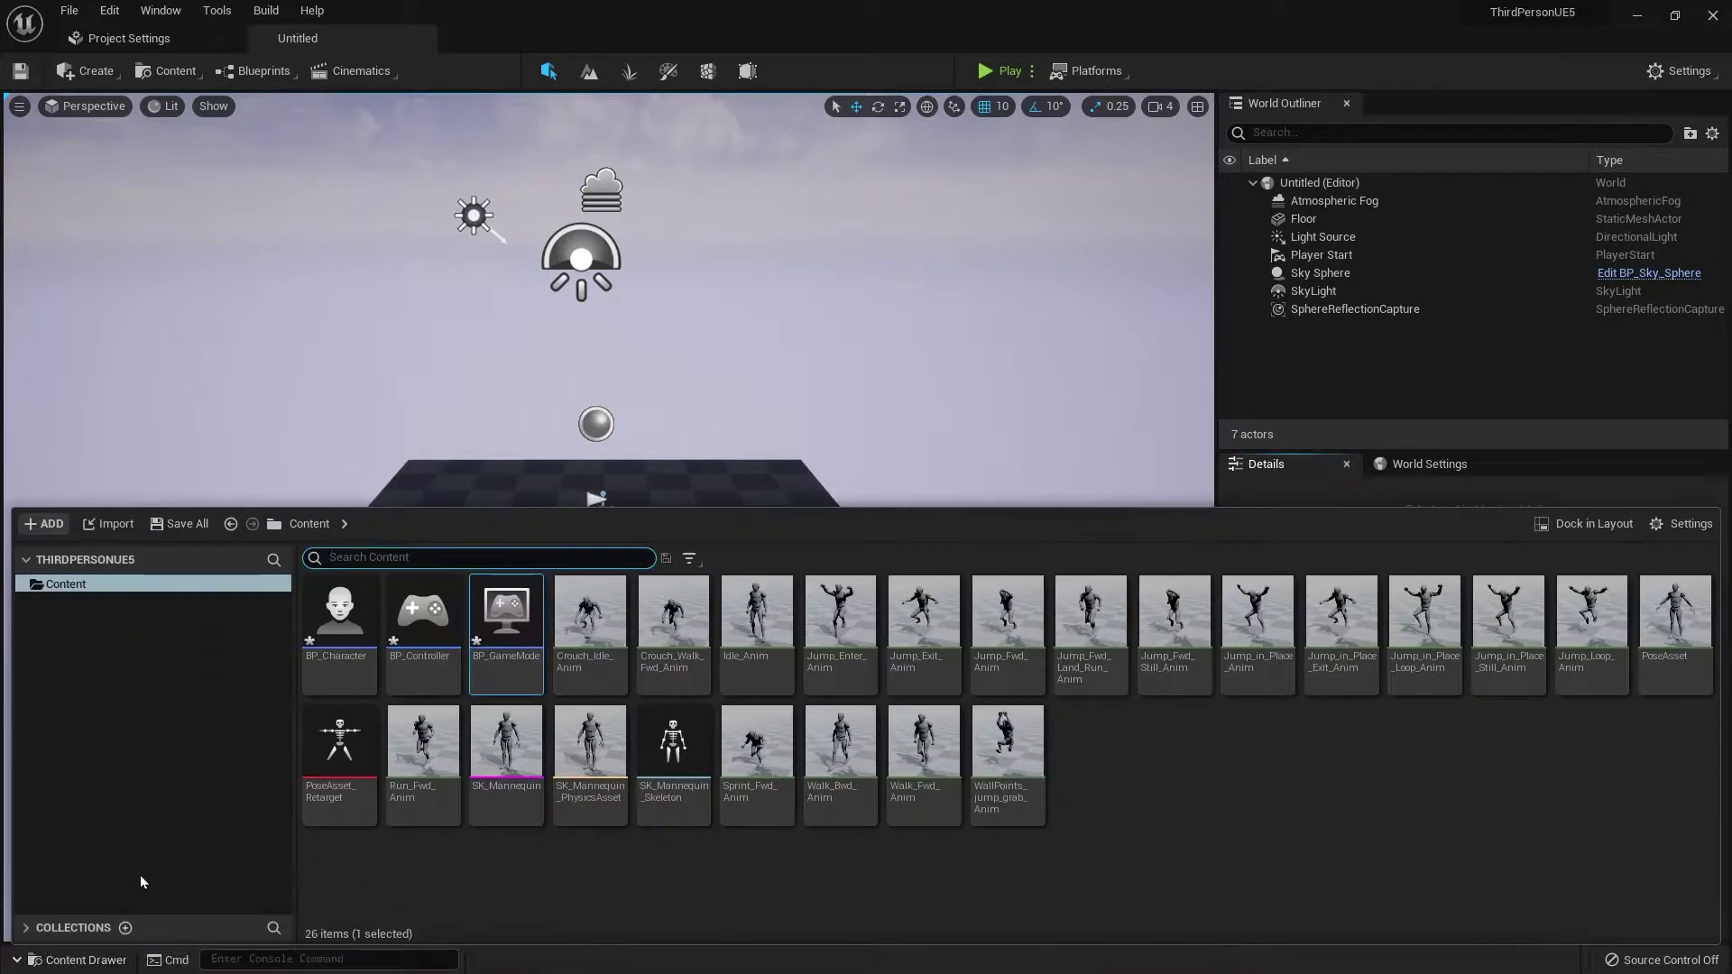
left_click(1573, 524)
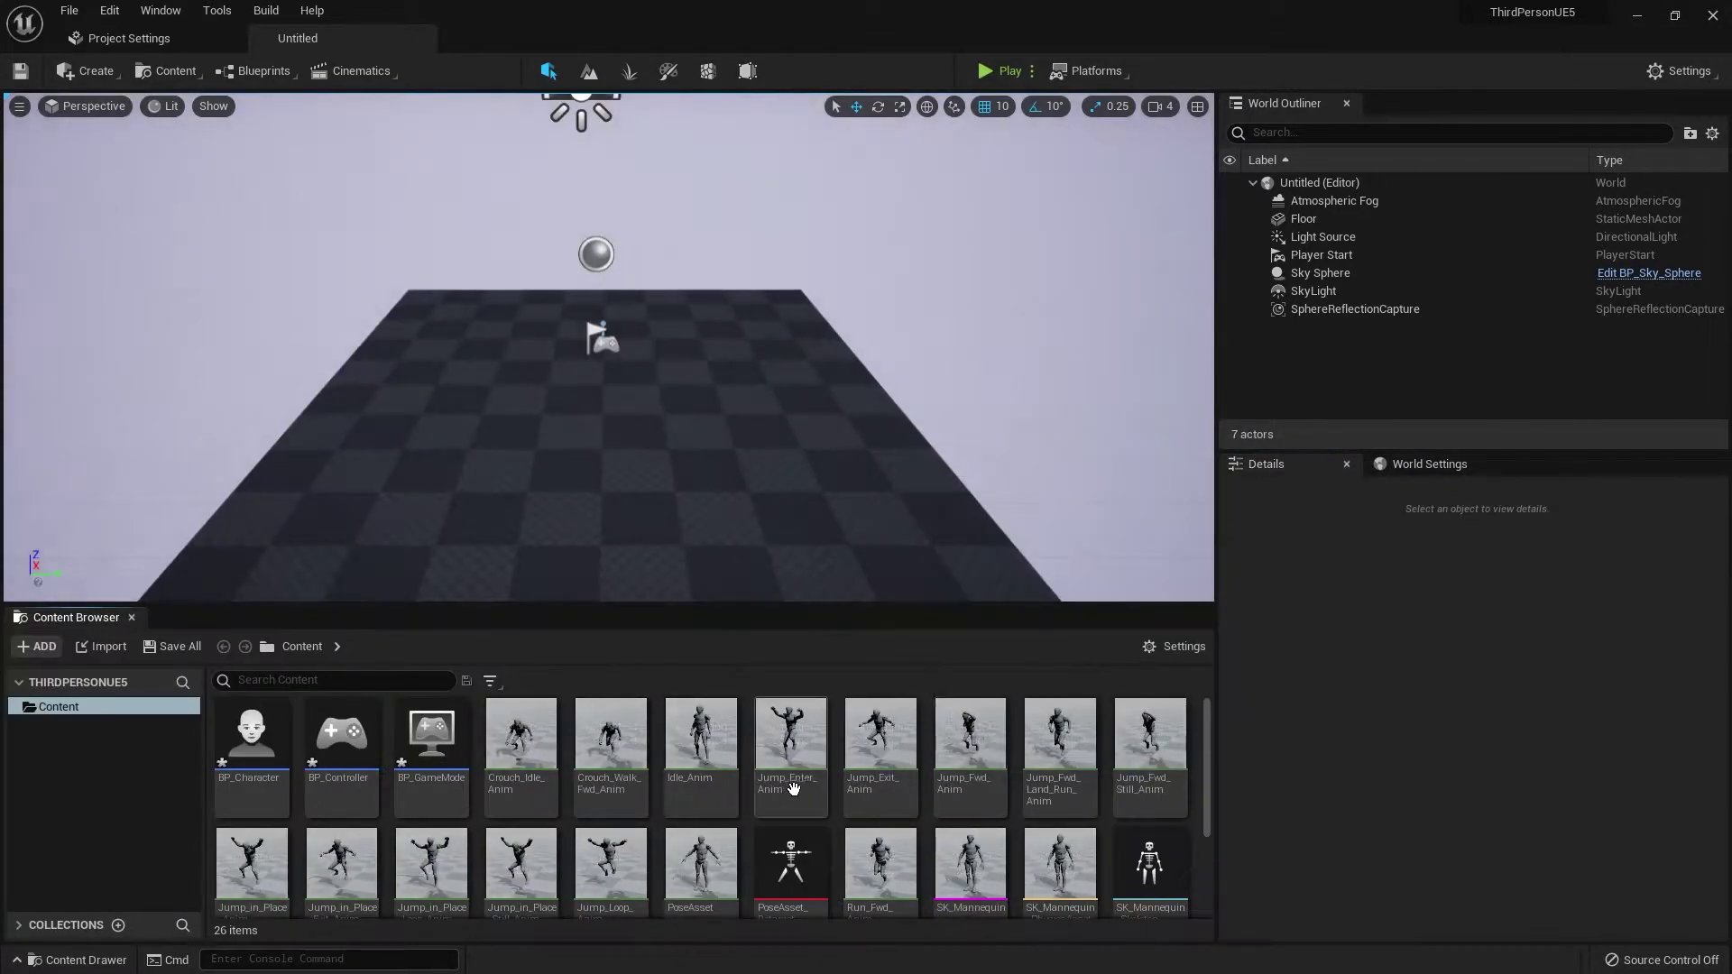
left_click_drag(875, 615, 884, 502)
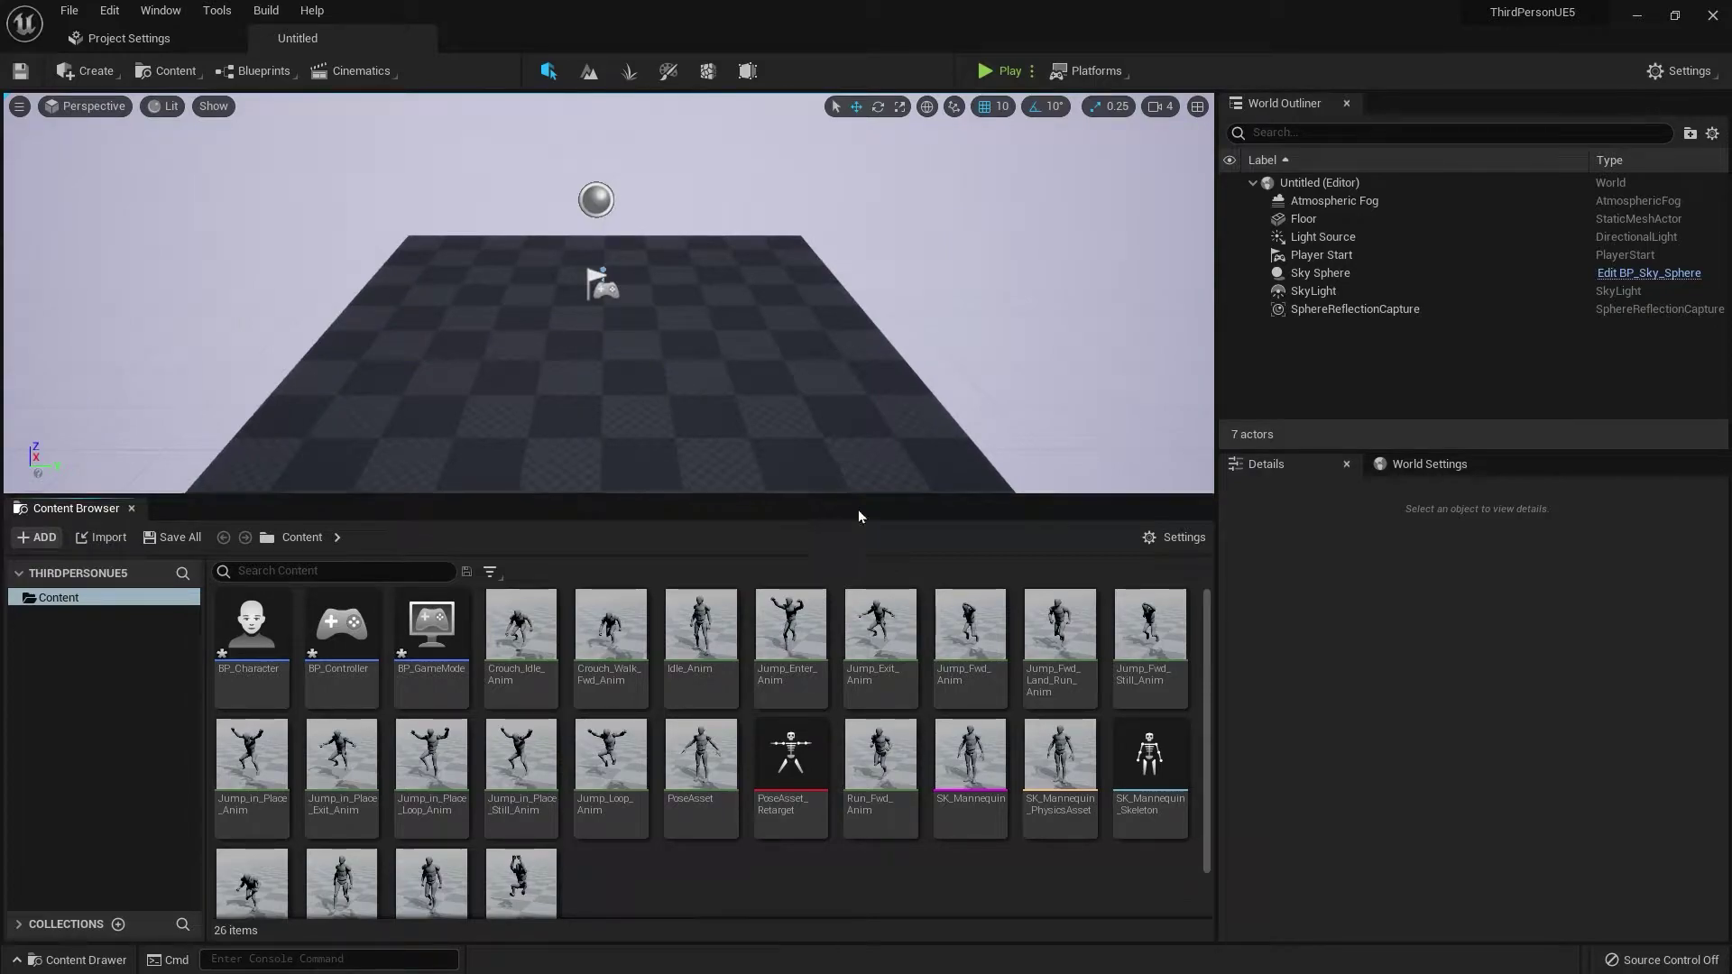
right_click(808, 891)
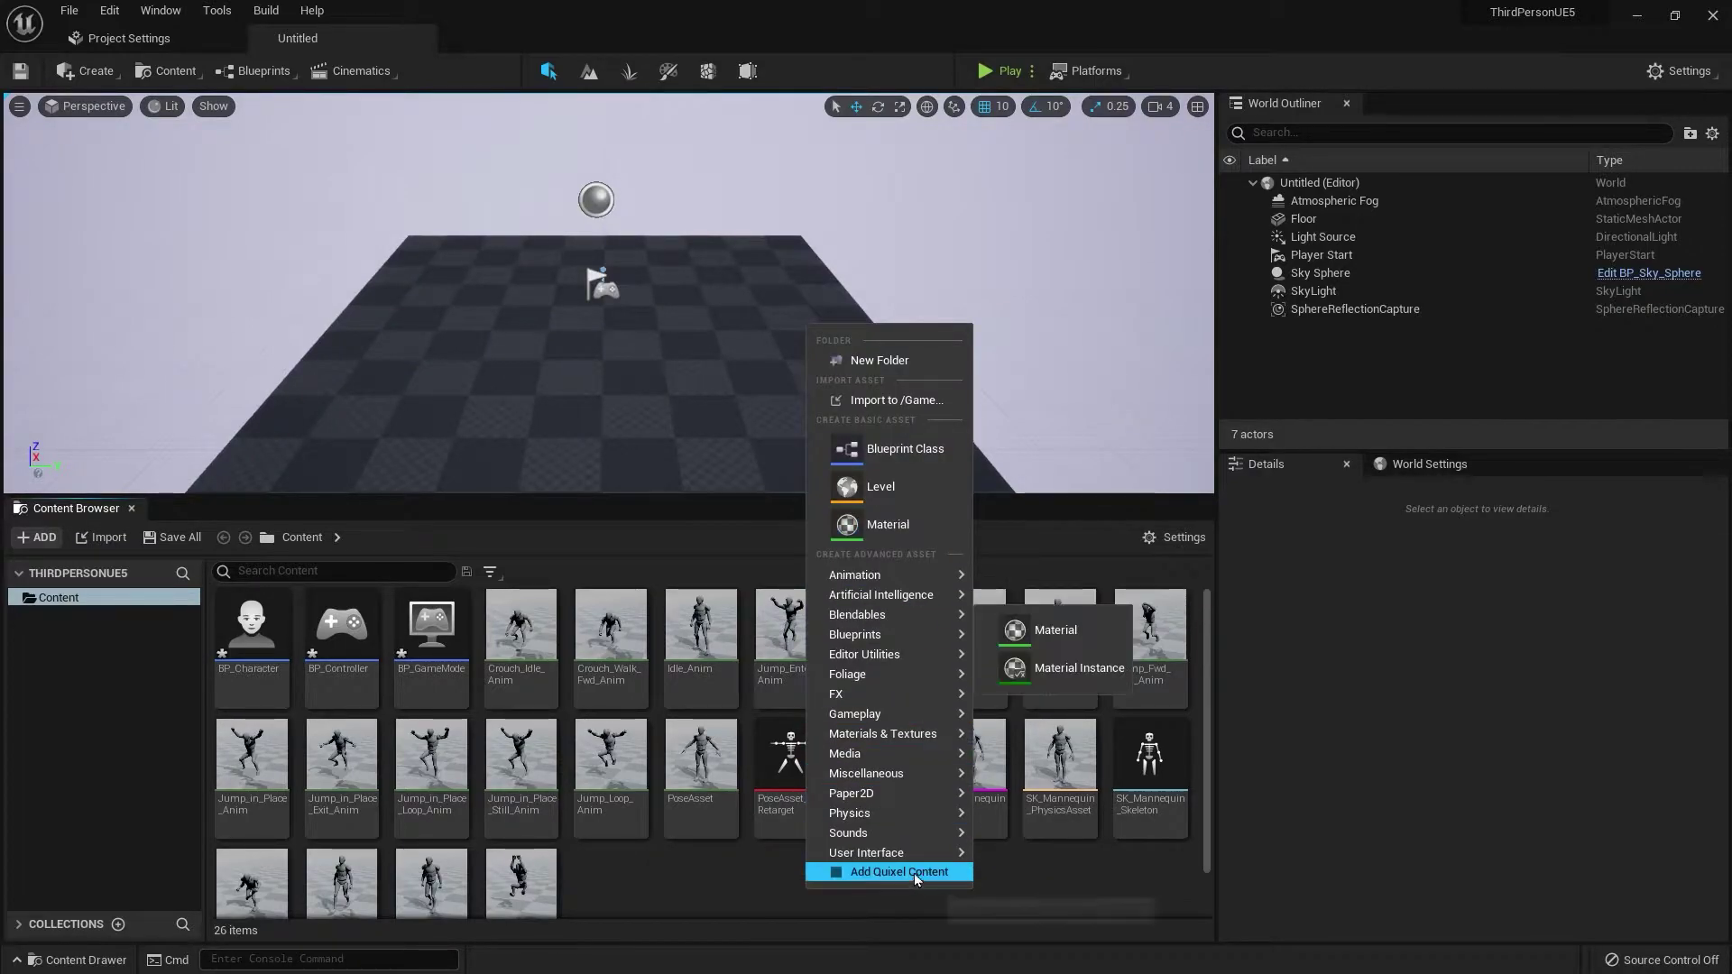
mouse_move(902, 812)
left_click(715, 896)
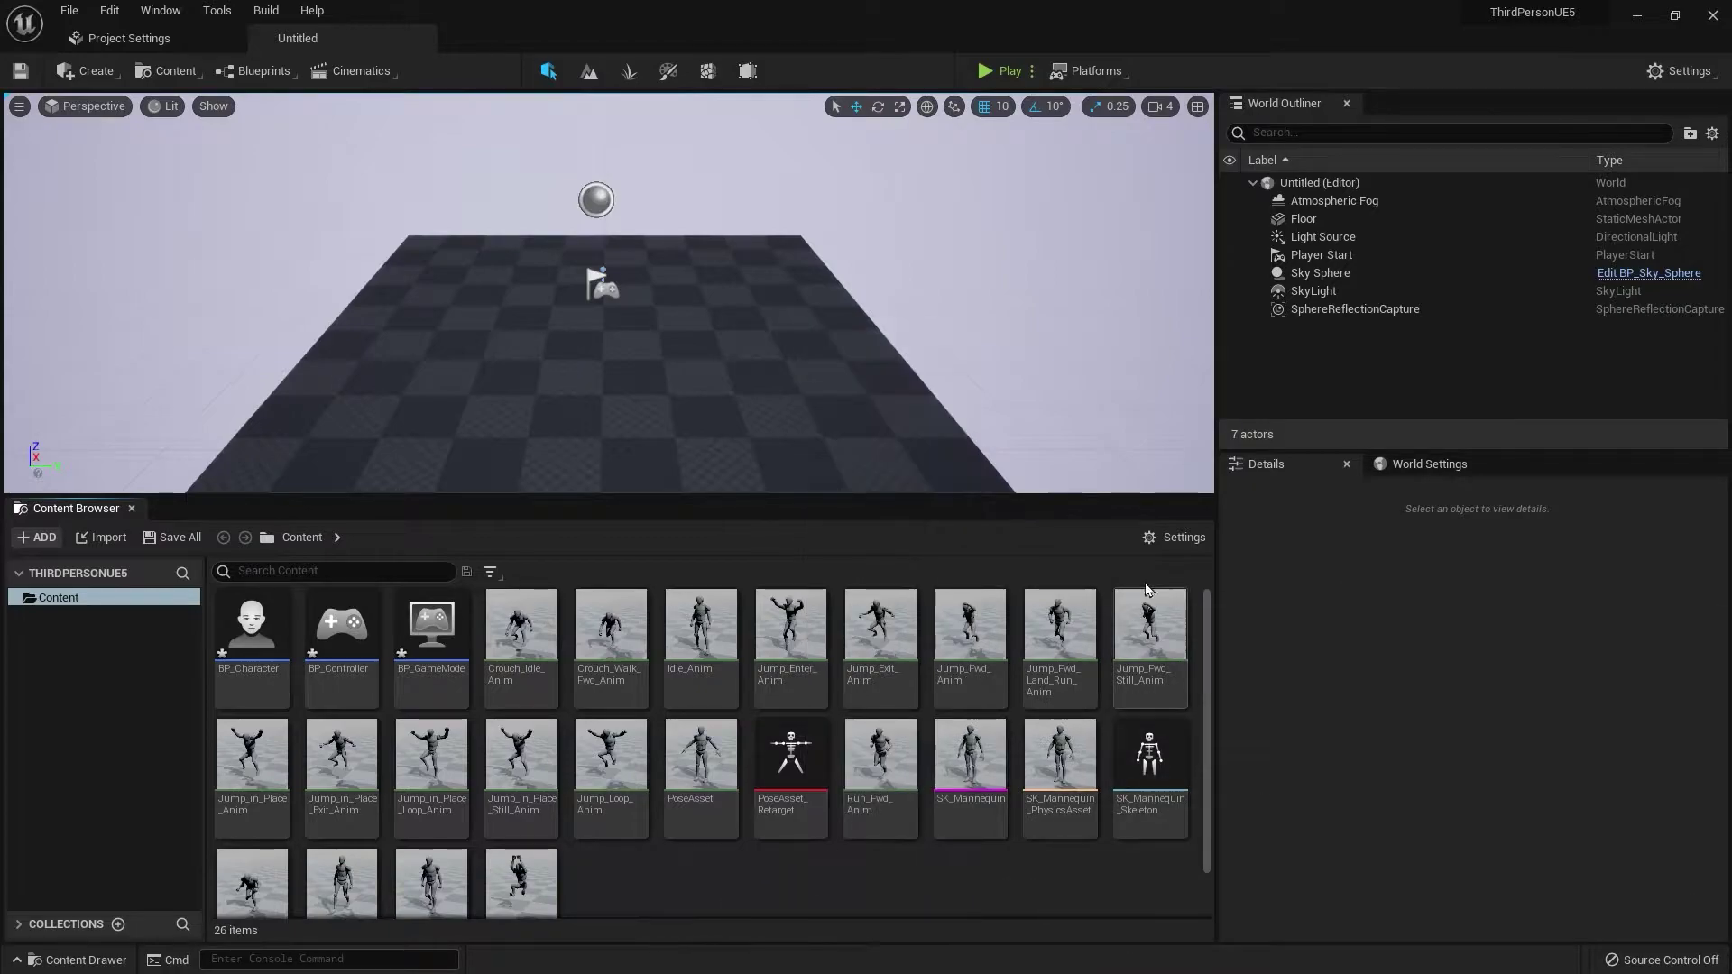
- Set the content browser's thumbnail size to Tiny and reduce the browser's height
left_click(1172, 536)
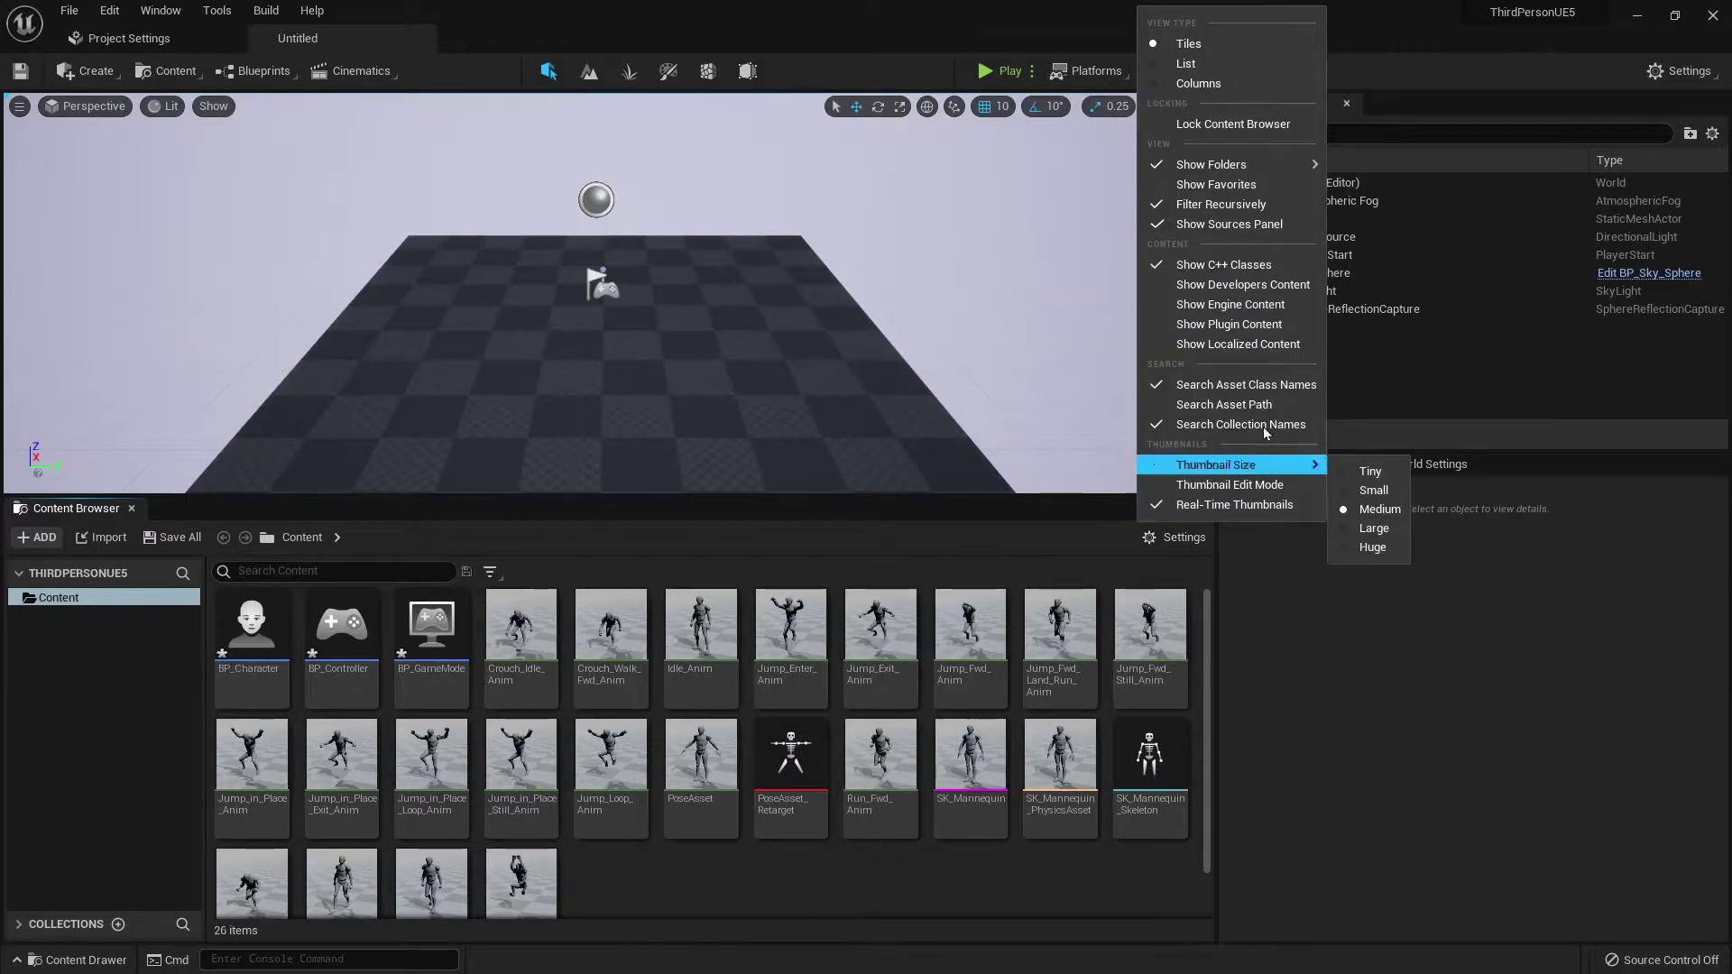
left_click(1370, 471)
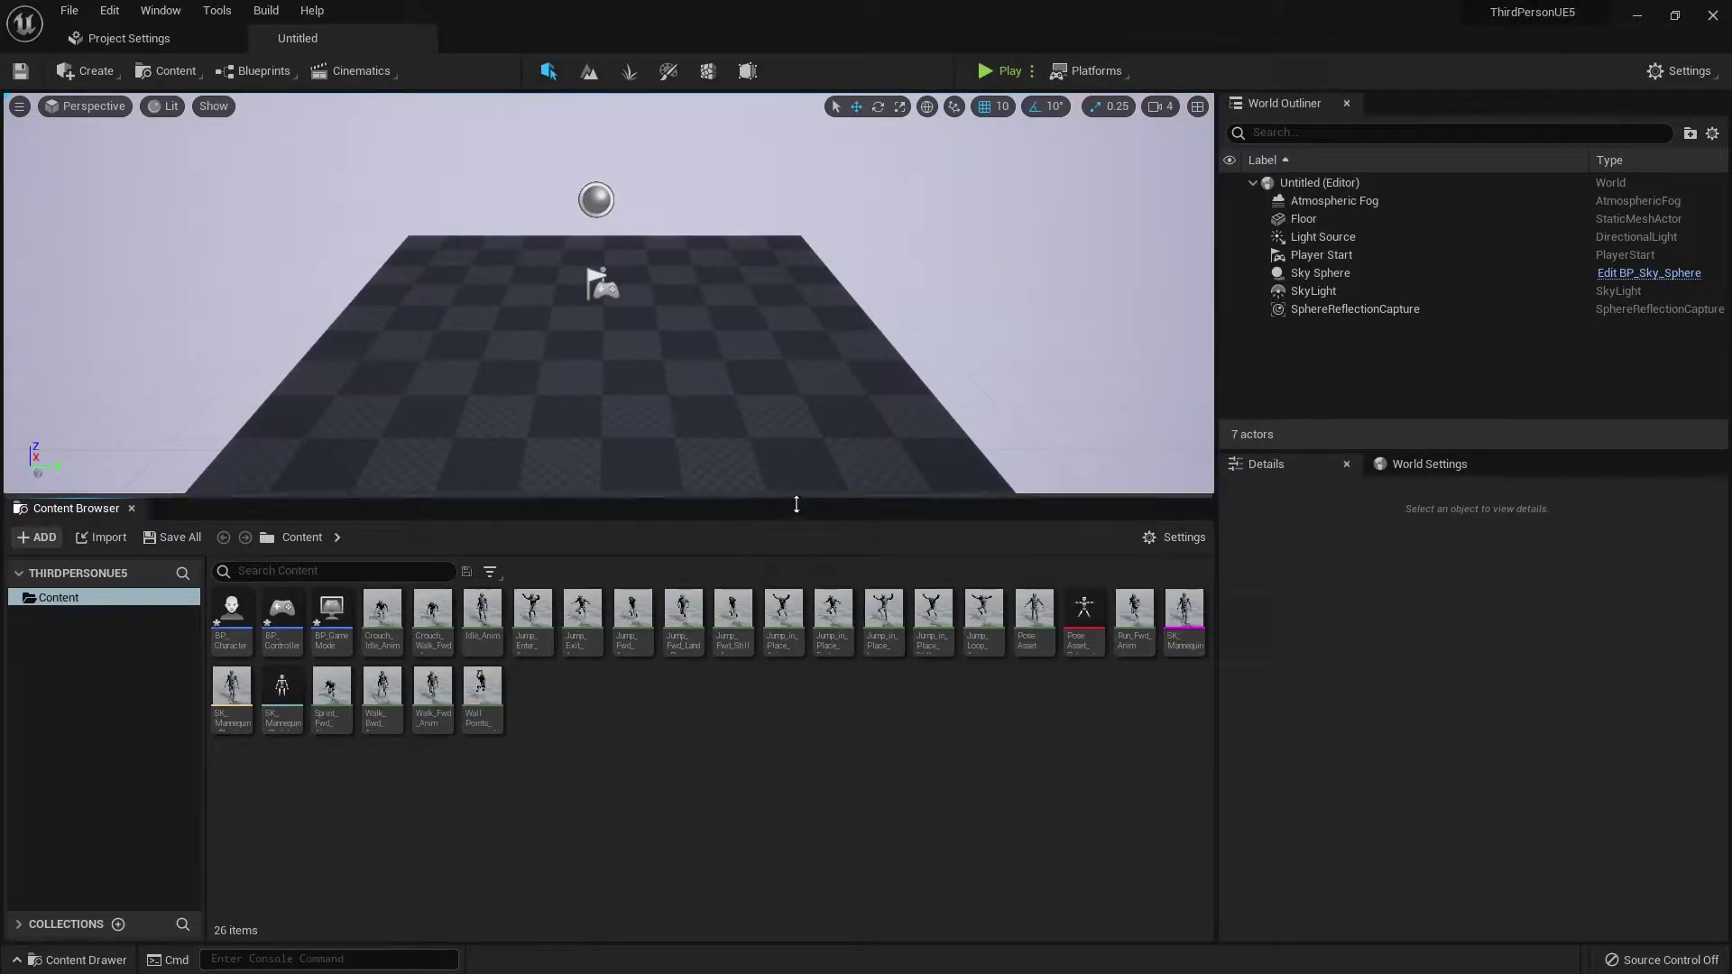
left_click_drag(796, 509, 805, 615)
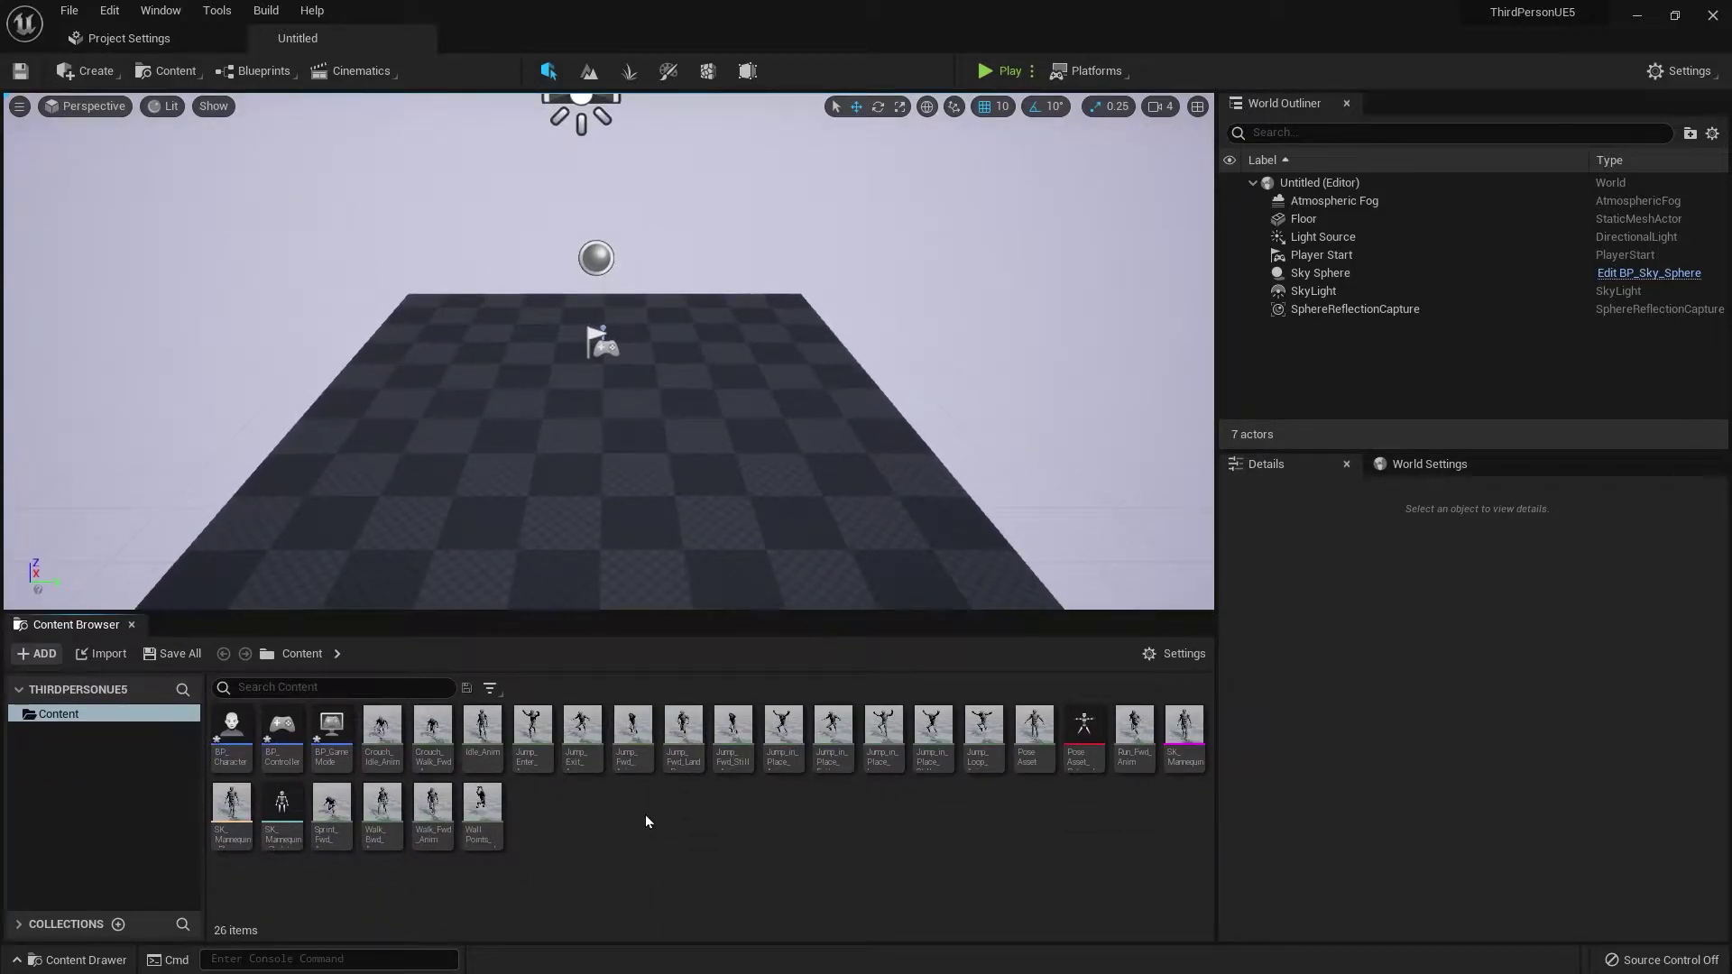
- Create a new material in the Content folder and name it M_Material
right_click(586, 826)
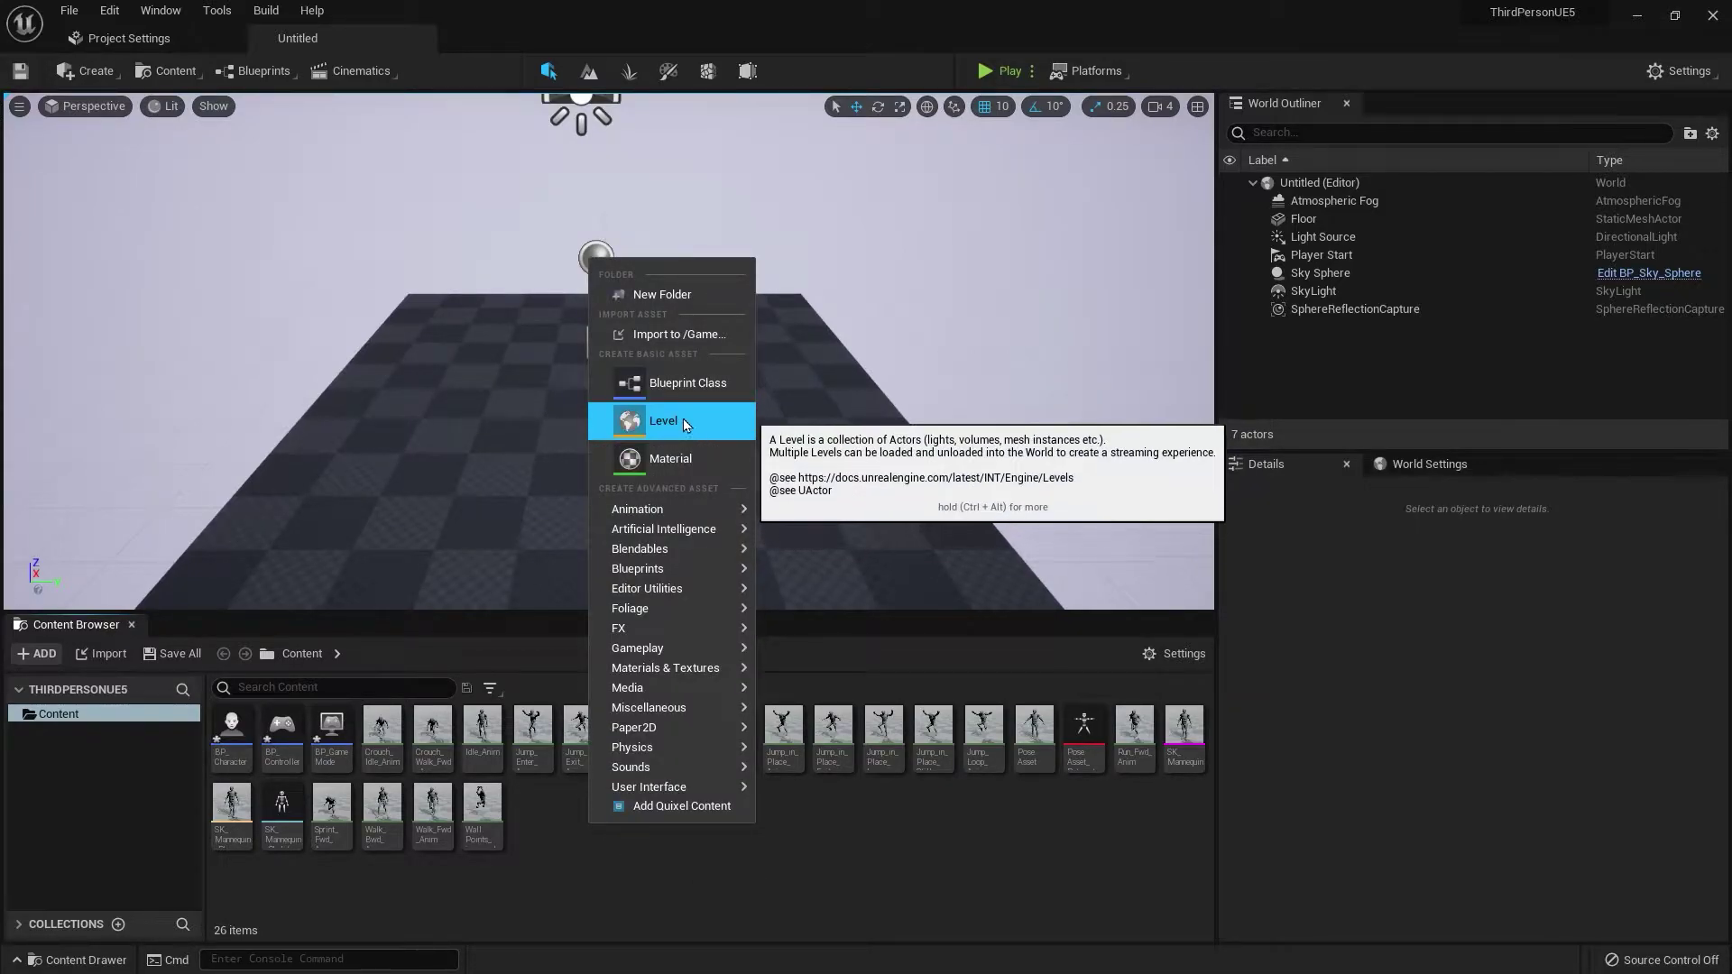
left_click(670, 460)
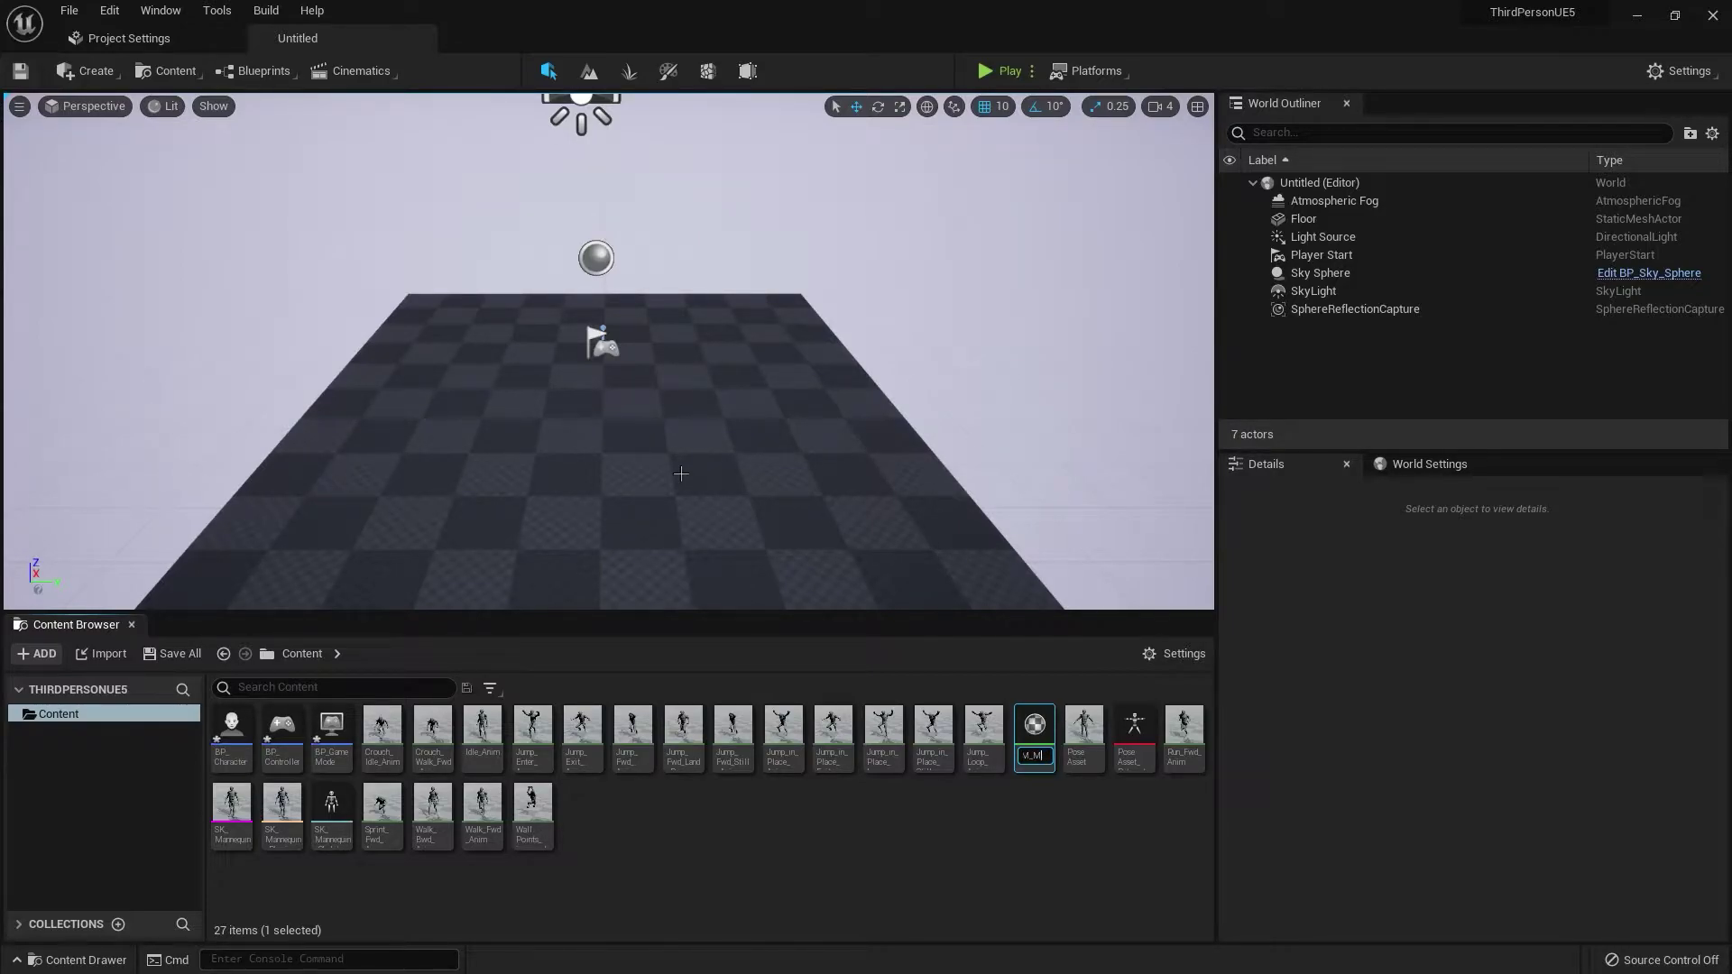
key("Return")
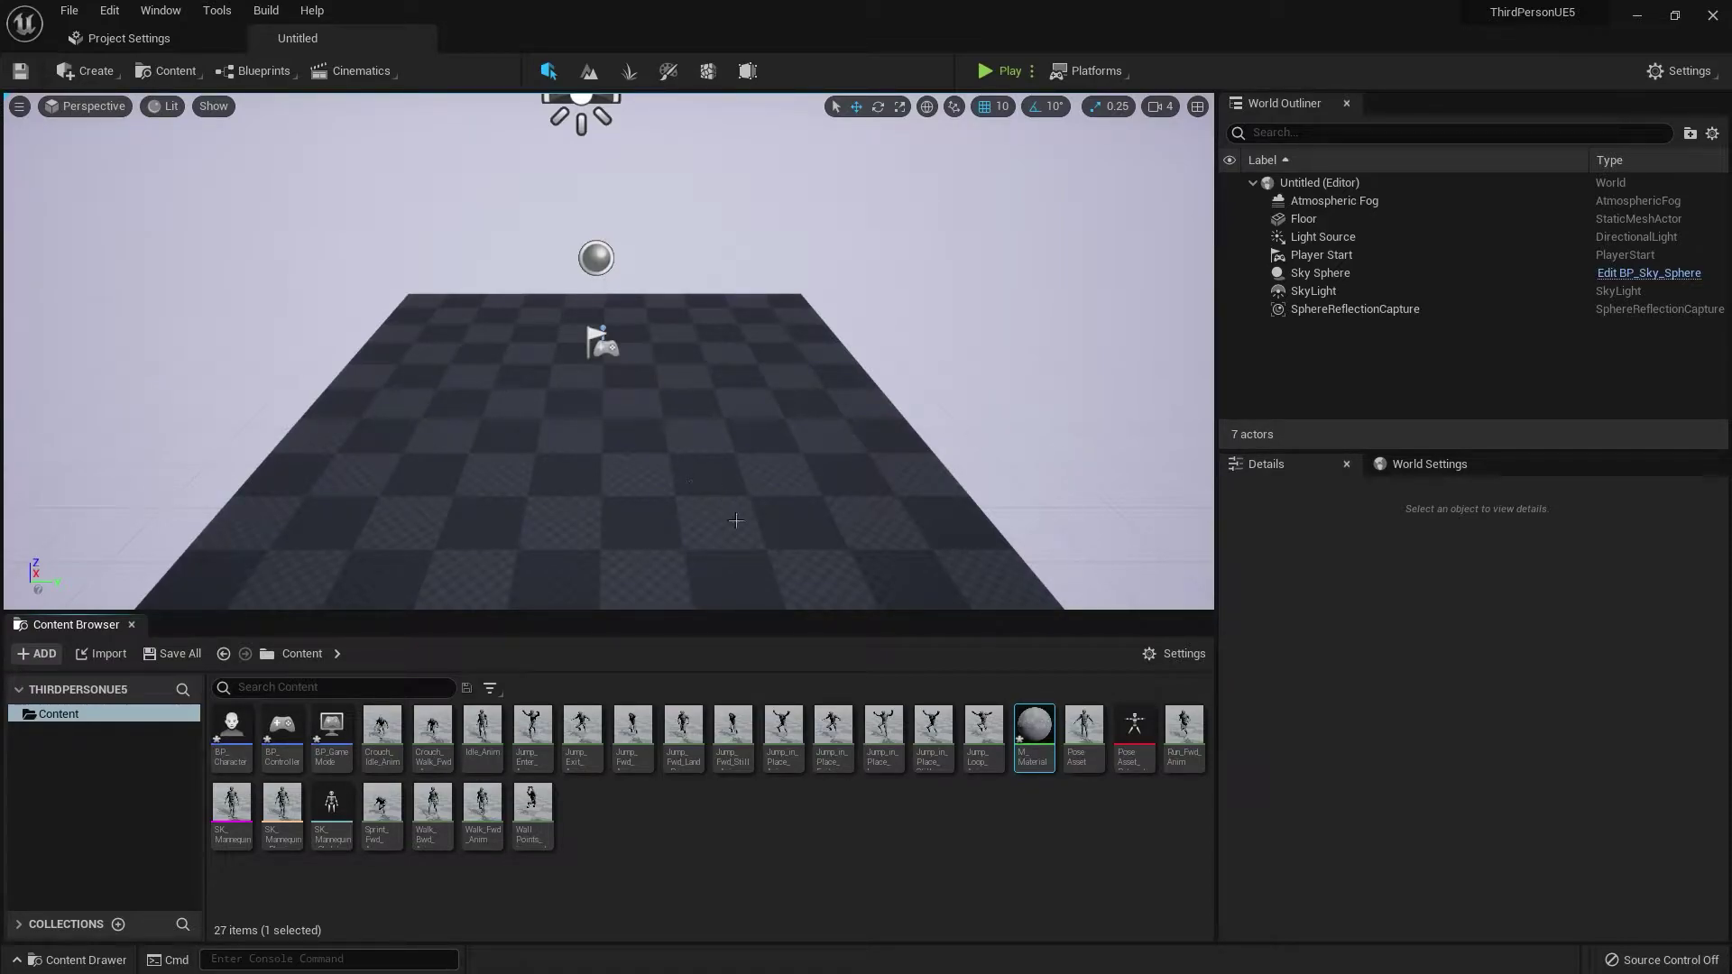
- Create a material instance from M_Material and name it MI_Color
right_click(1037, 735)
left_click(1124, 316)
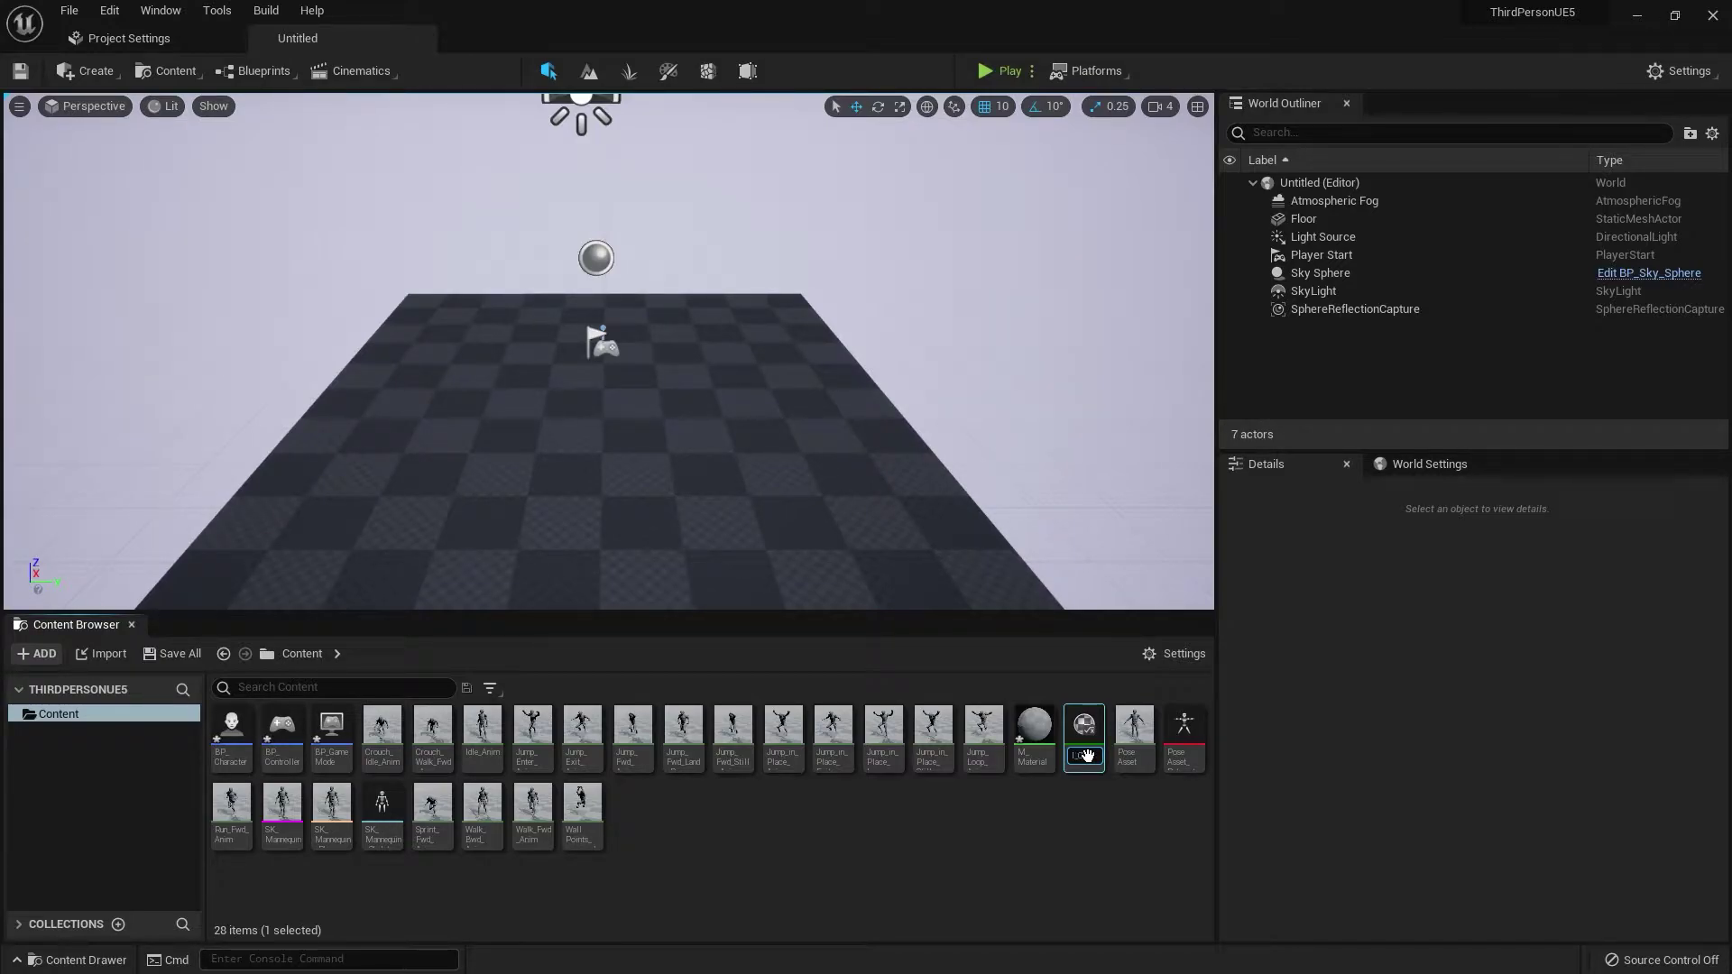
key("Return")
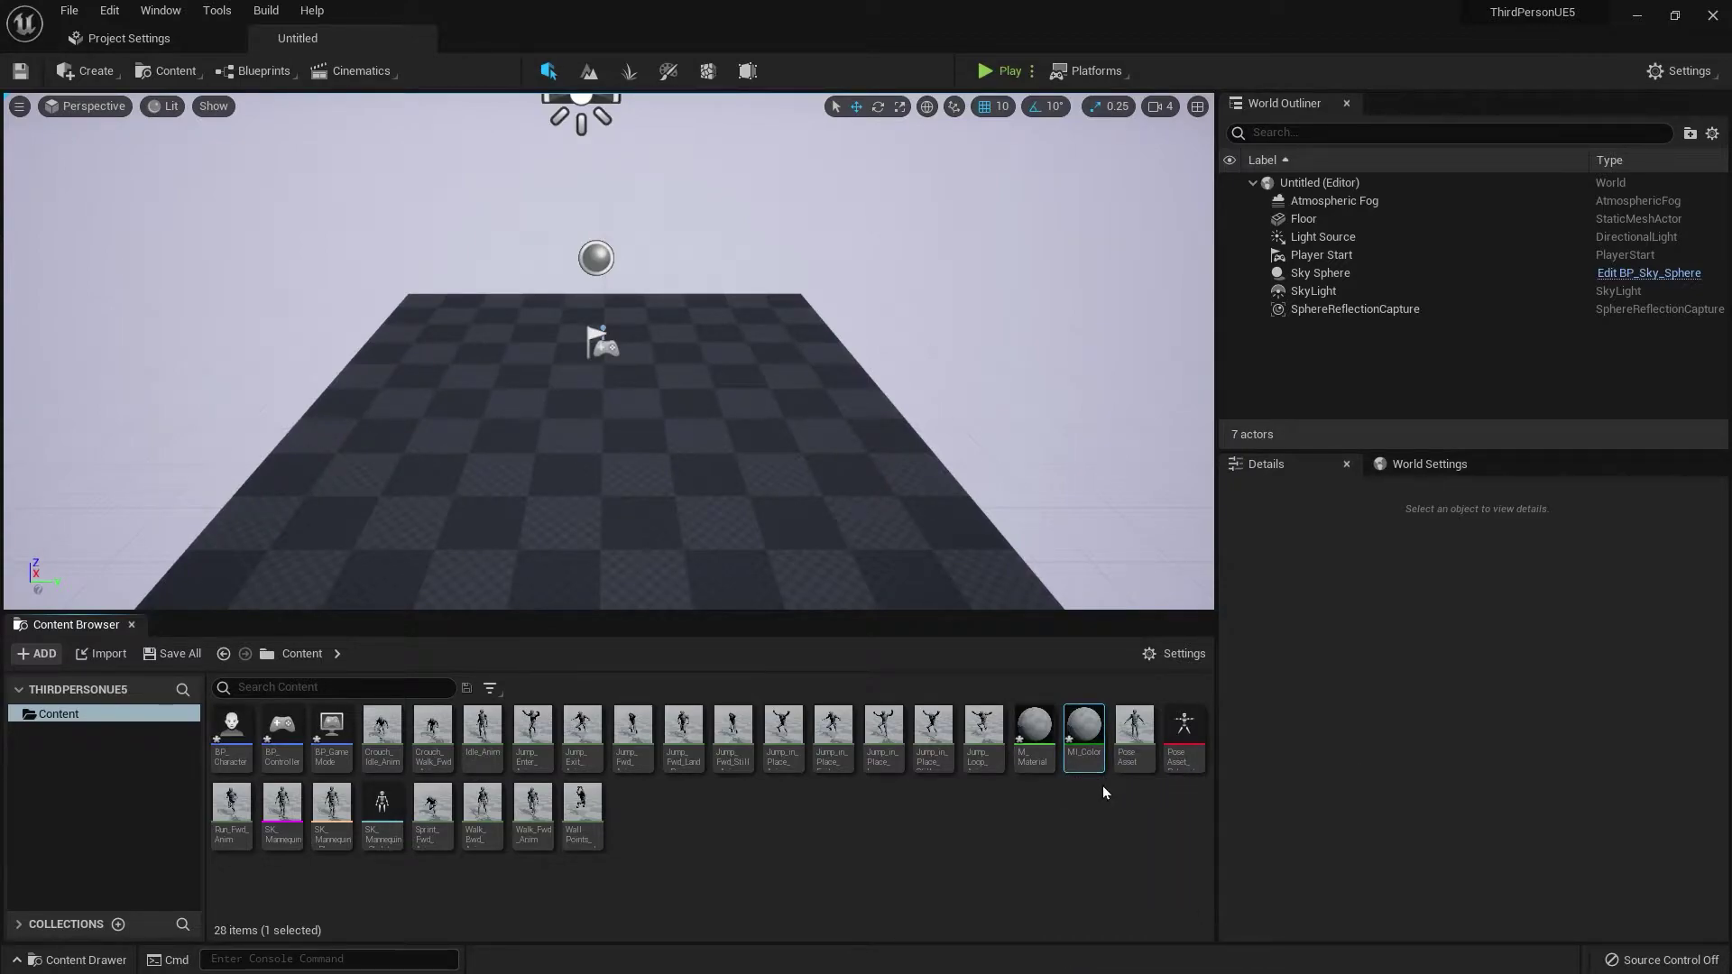
- Shrink the content browser further to give the viewport more height, keeping MI_Color selected
key("Left")
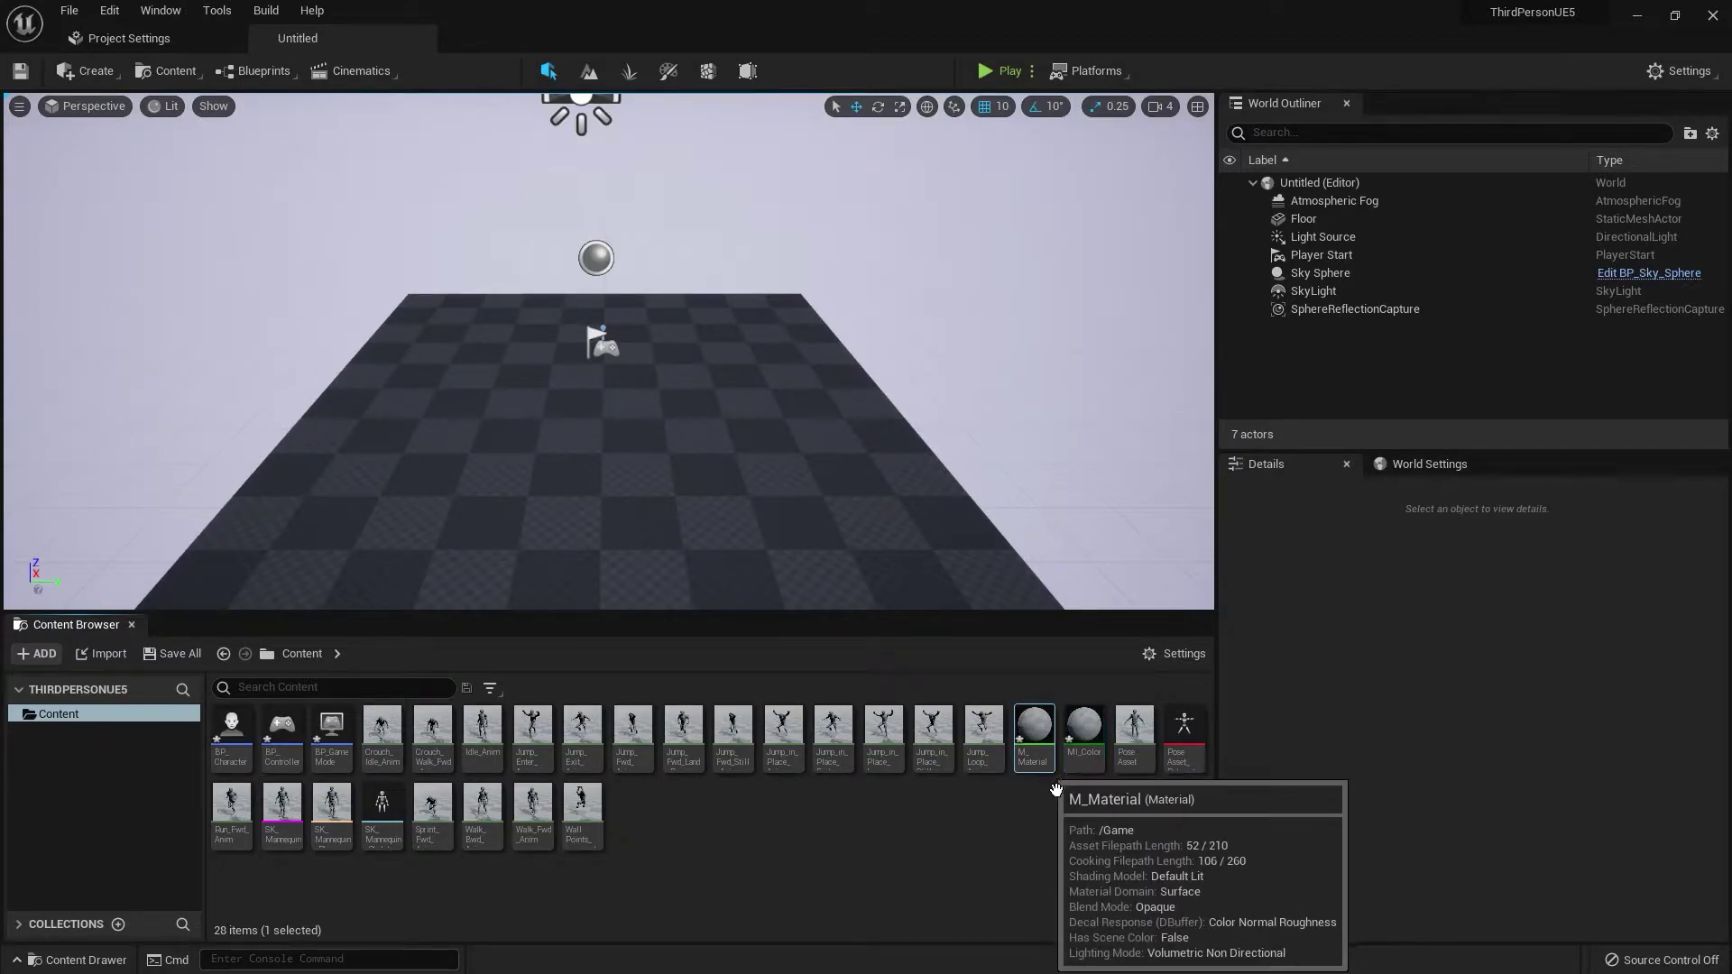
key("Right")
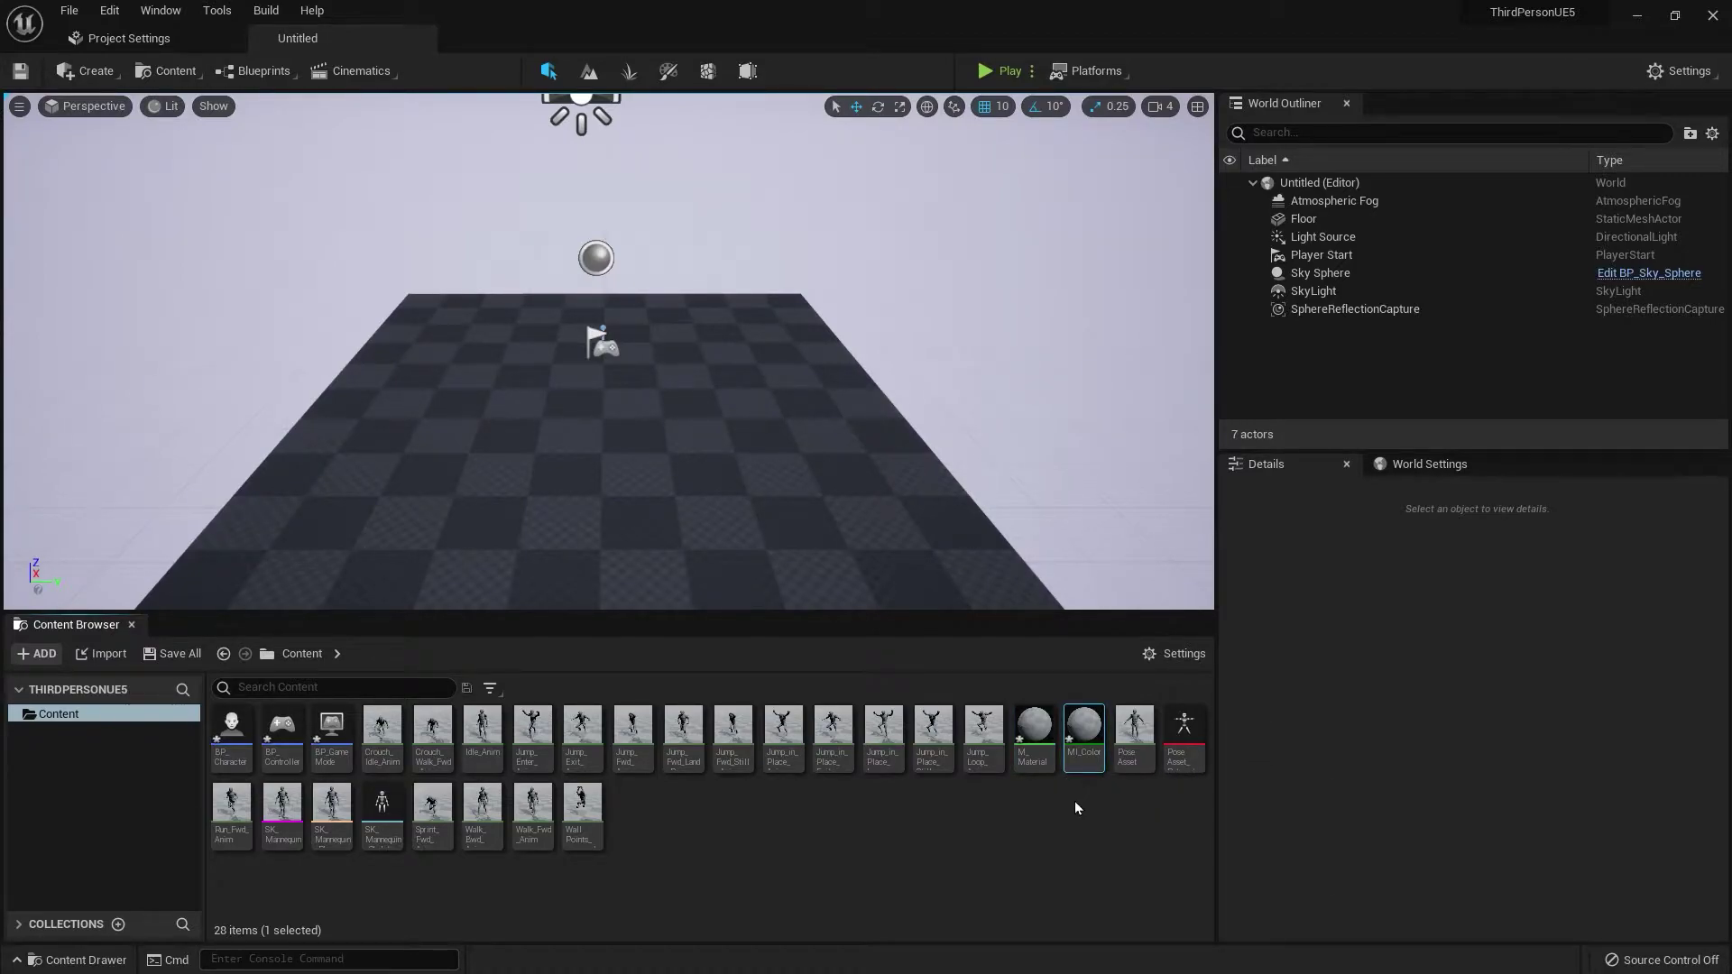
left_click_drag(1066, 613, 1085, 673)
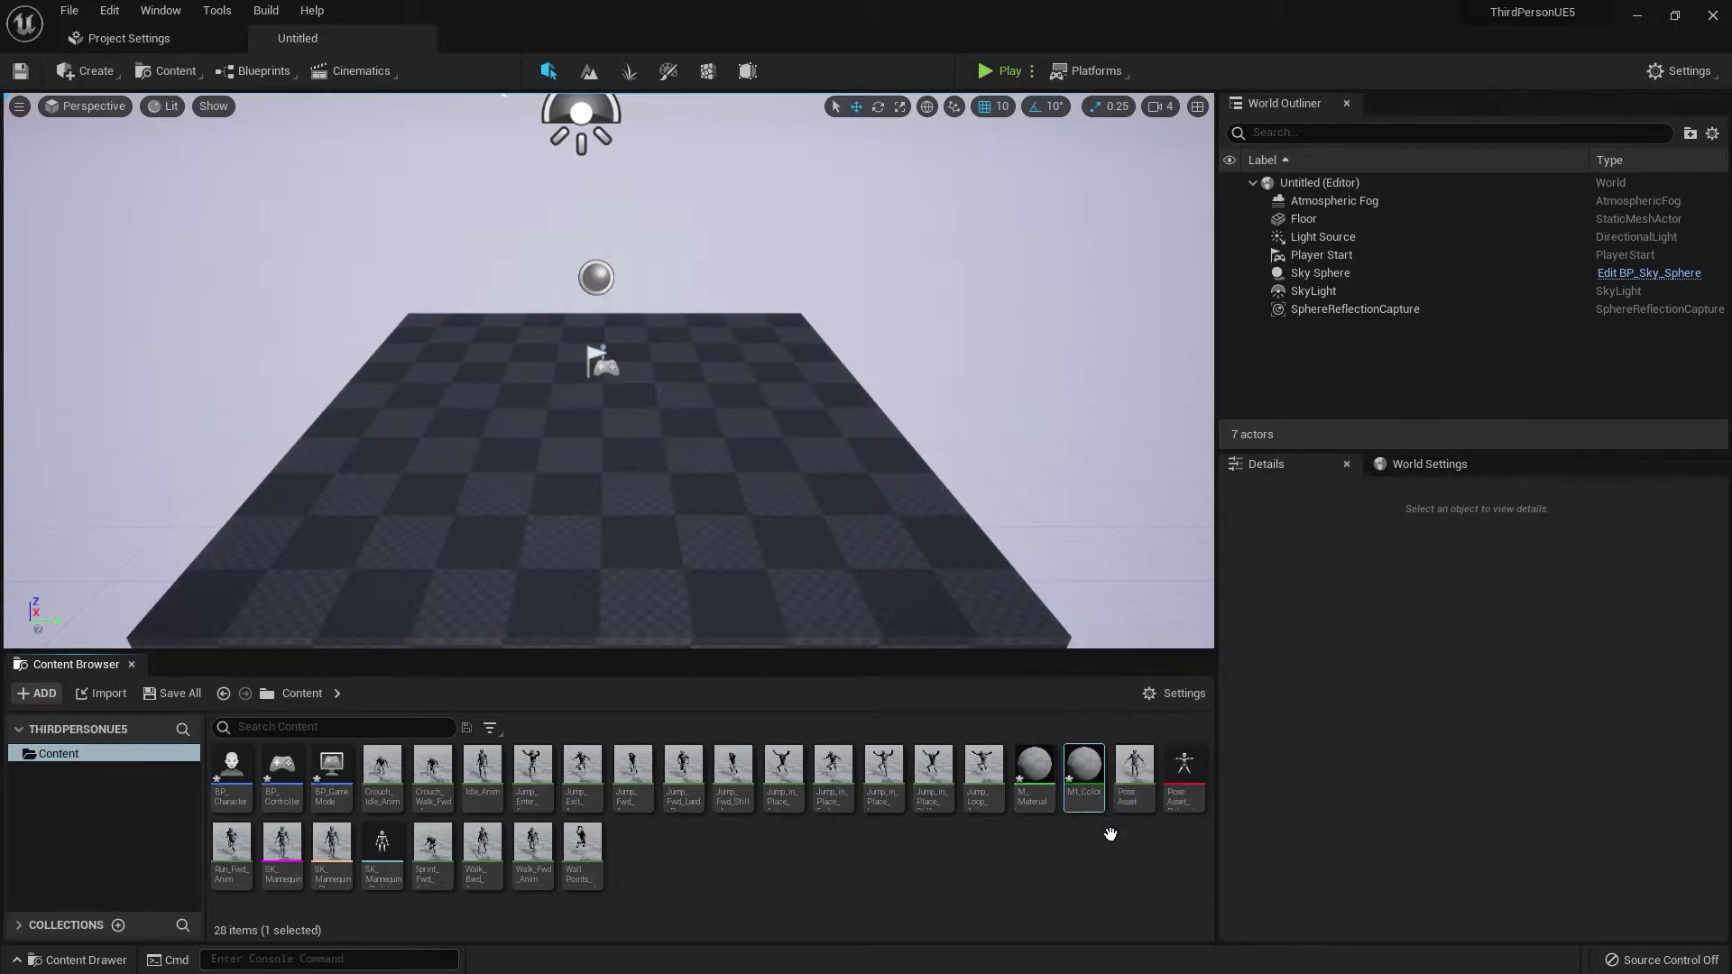
left_click(1081, 783)
- Open M_Material in the material editor and dock its window as a tab in the main editor window
left_click(1045, 790)
double_click(1047, 792)
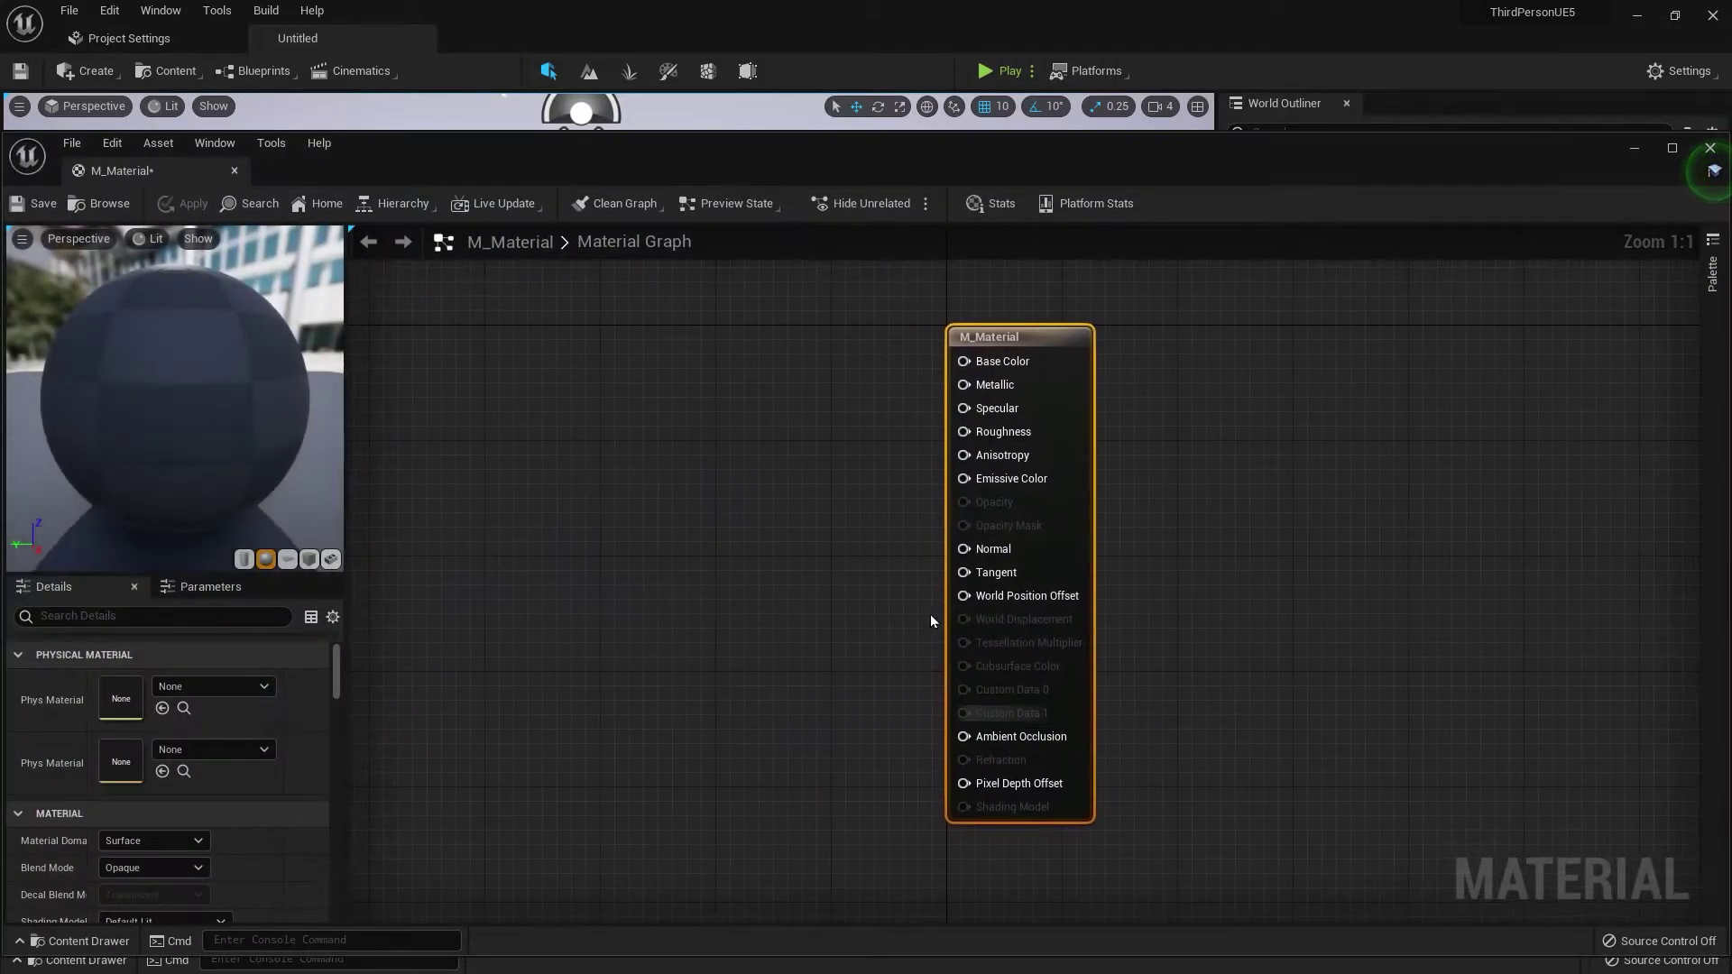
left_click_drag(126, 170, 451, 45)
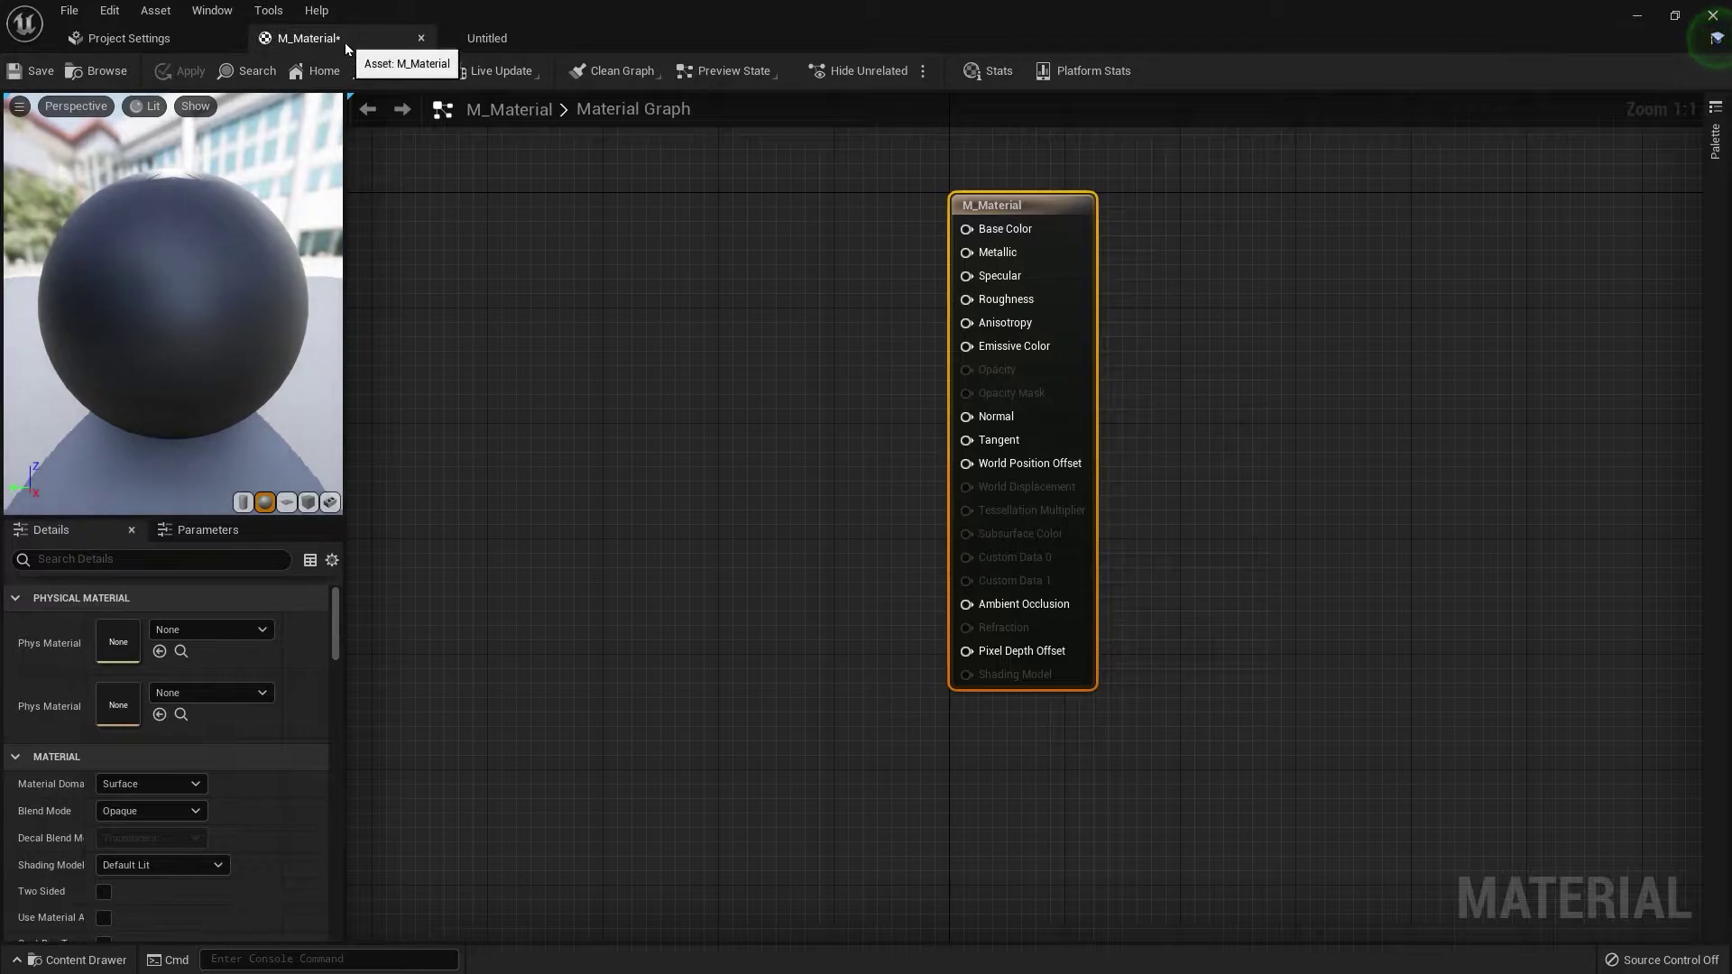
- Promote the Base Color input of M_Material to a parameter and place its node up and to the left of the material node
right_click_drag(795, 283, 1023, 381)
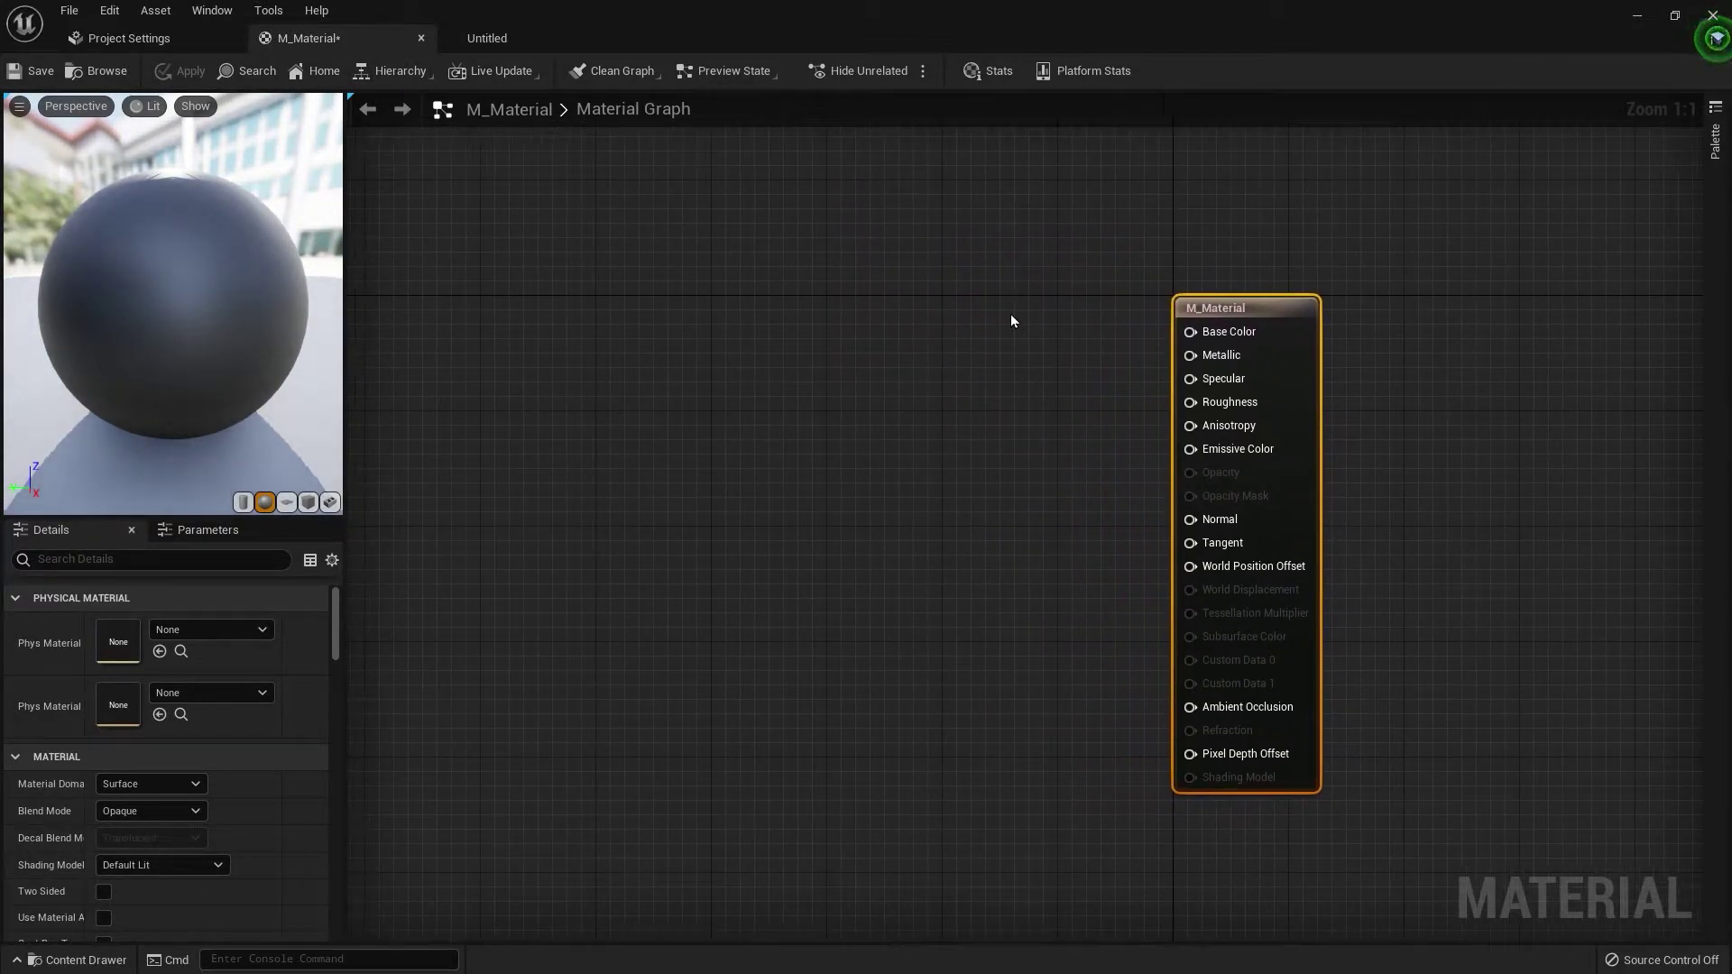
right_click(1199, 341)
left_click(1268, 367)
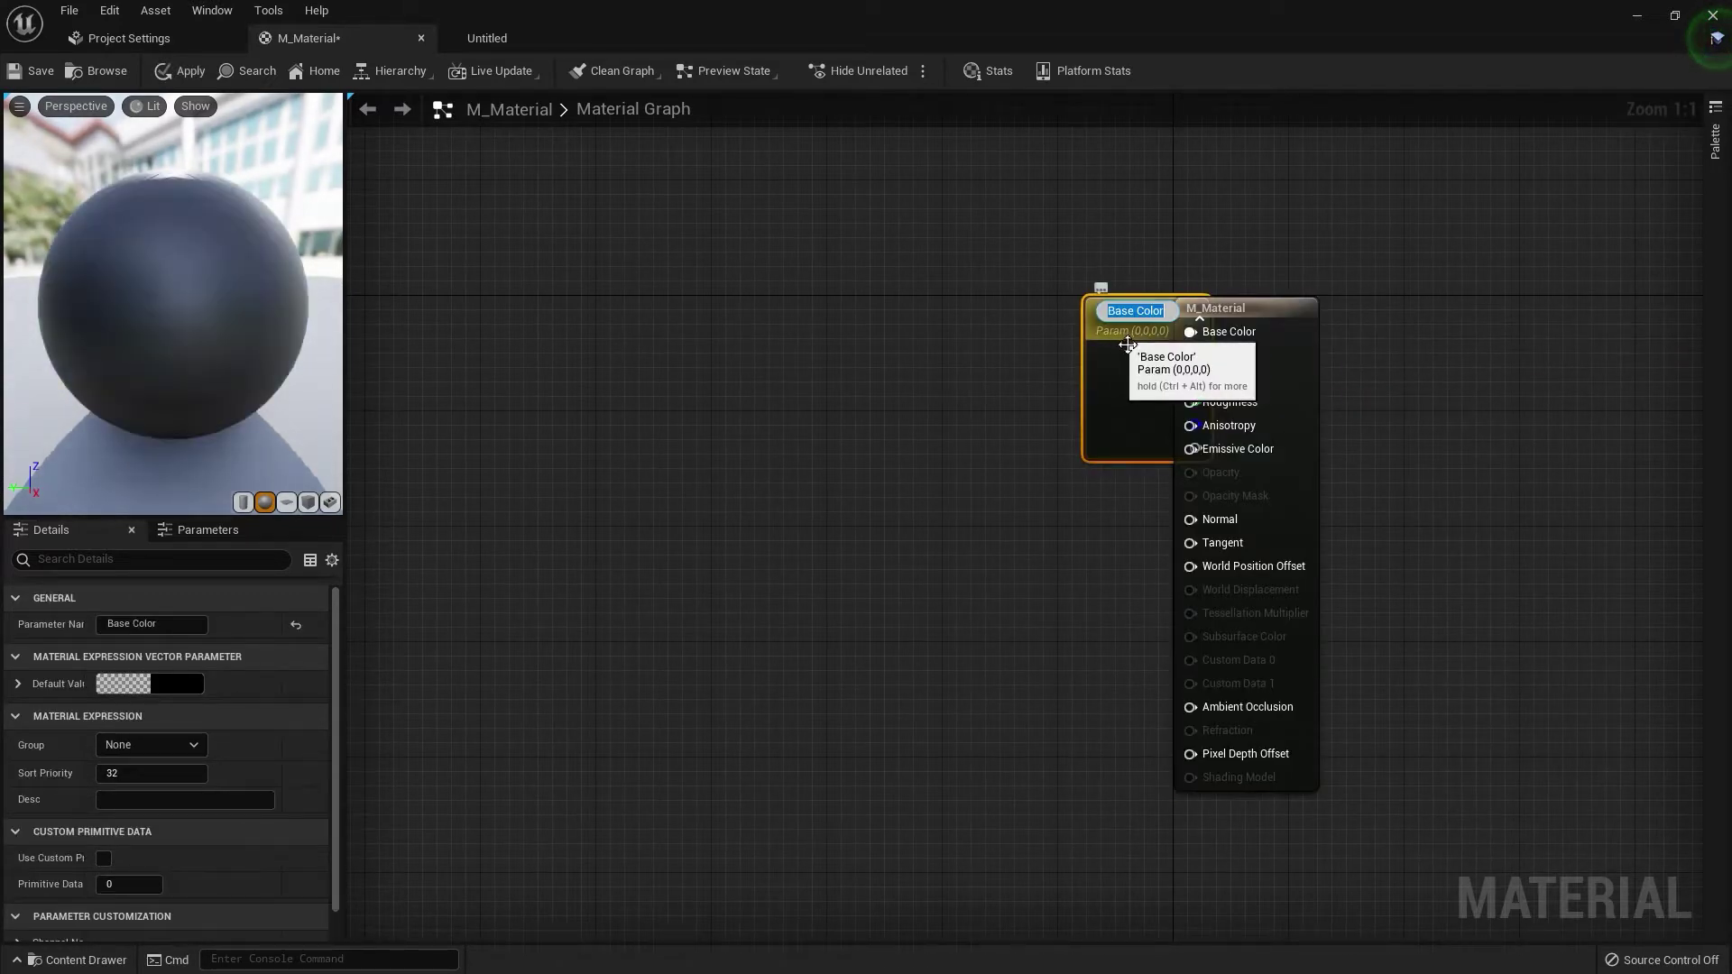
left_click_drag(1118, 341, 801, 253)
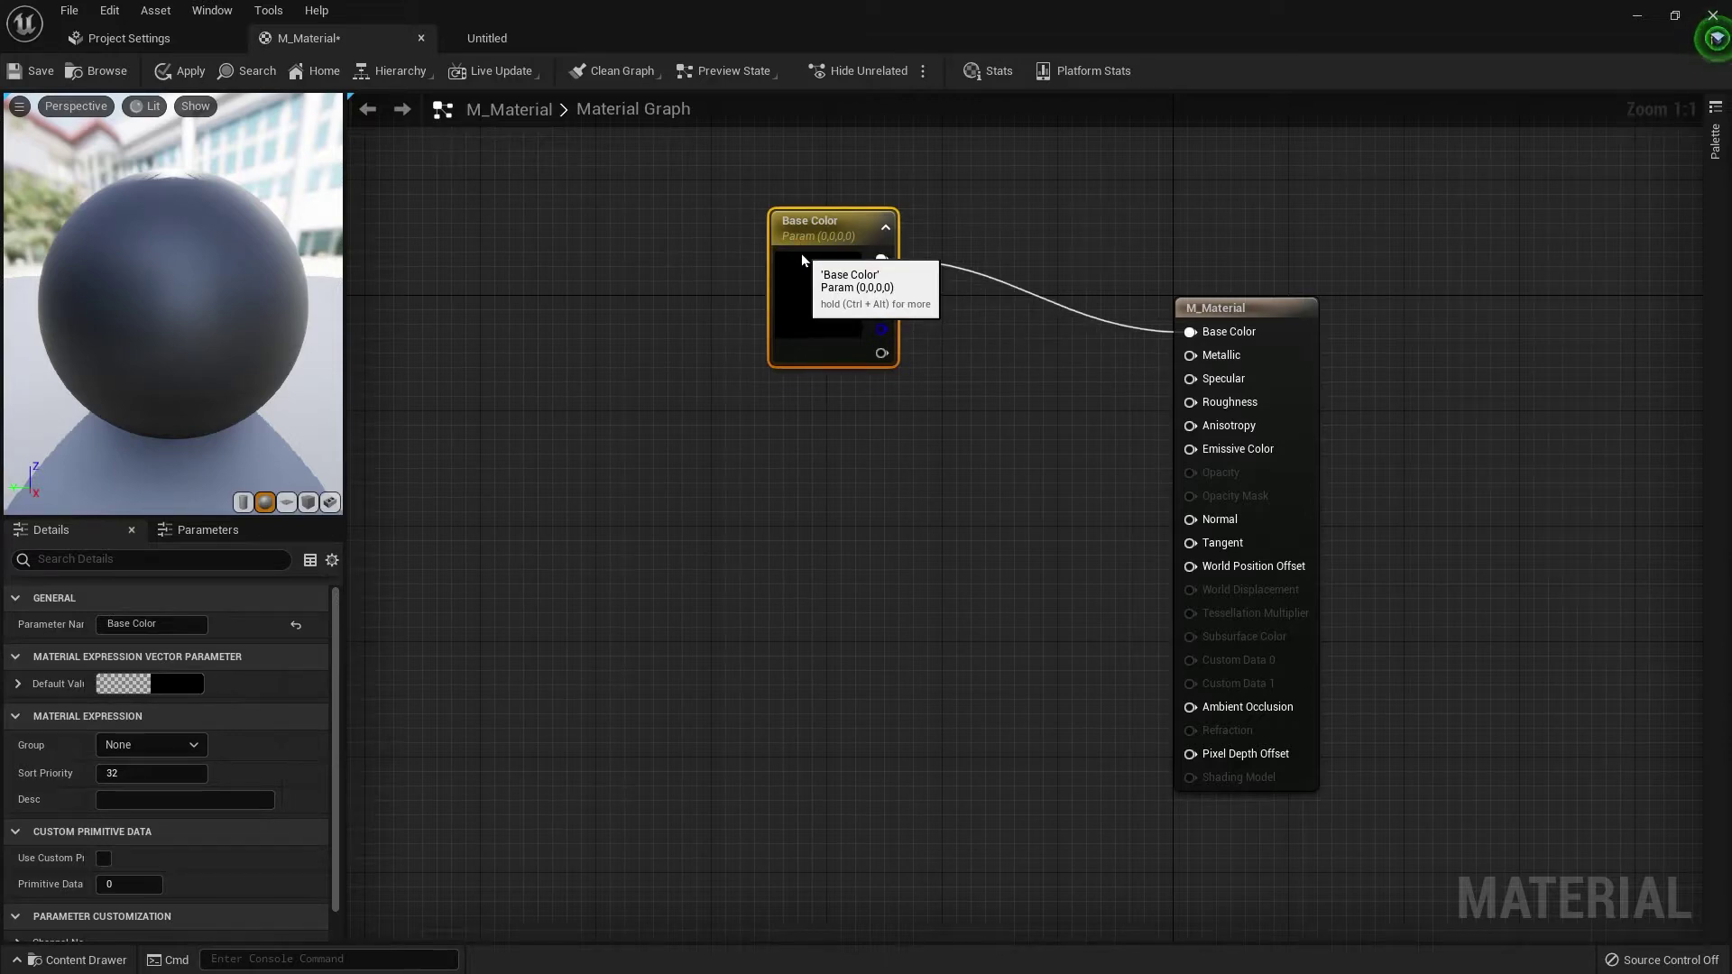
- Promote the Metallic and Specular inputs to parameters and stack their nodes below the Base Color parameter
right_click(1191, 355)
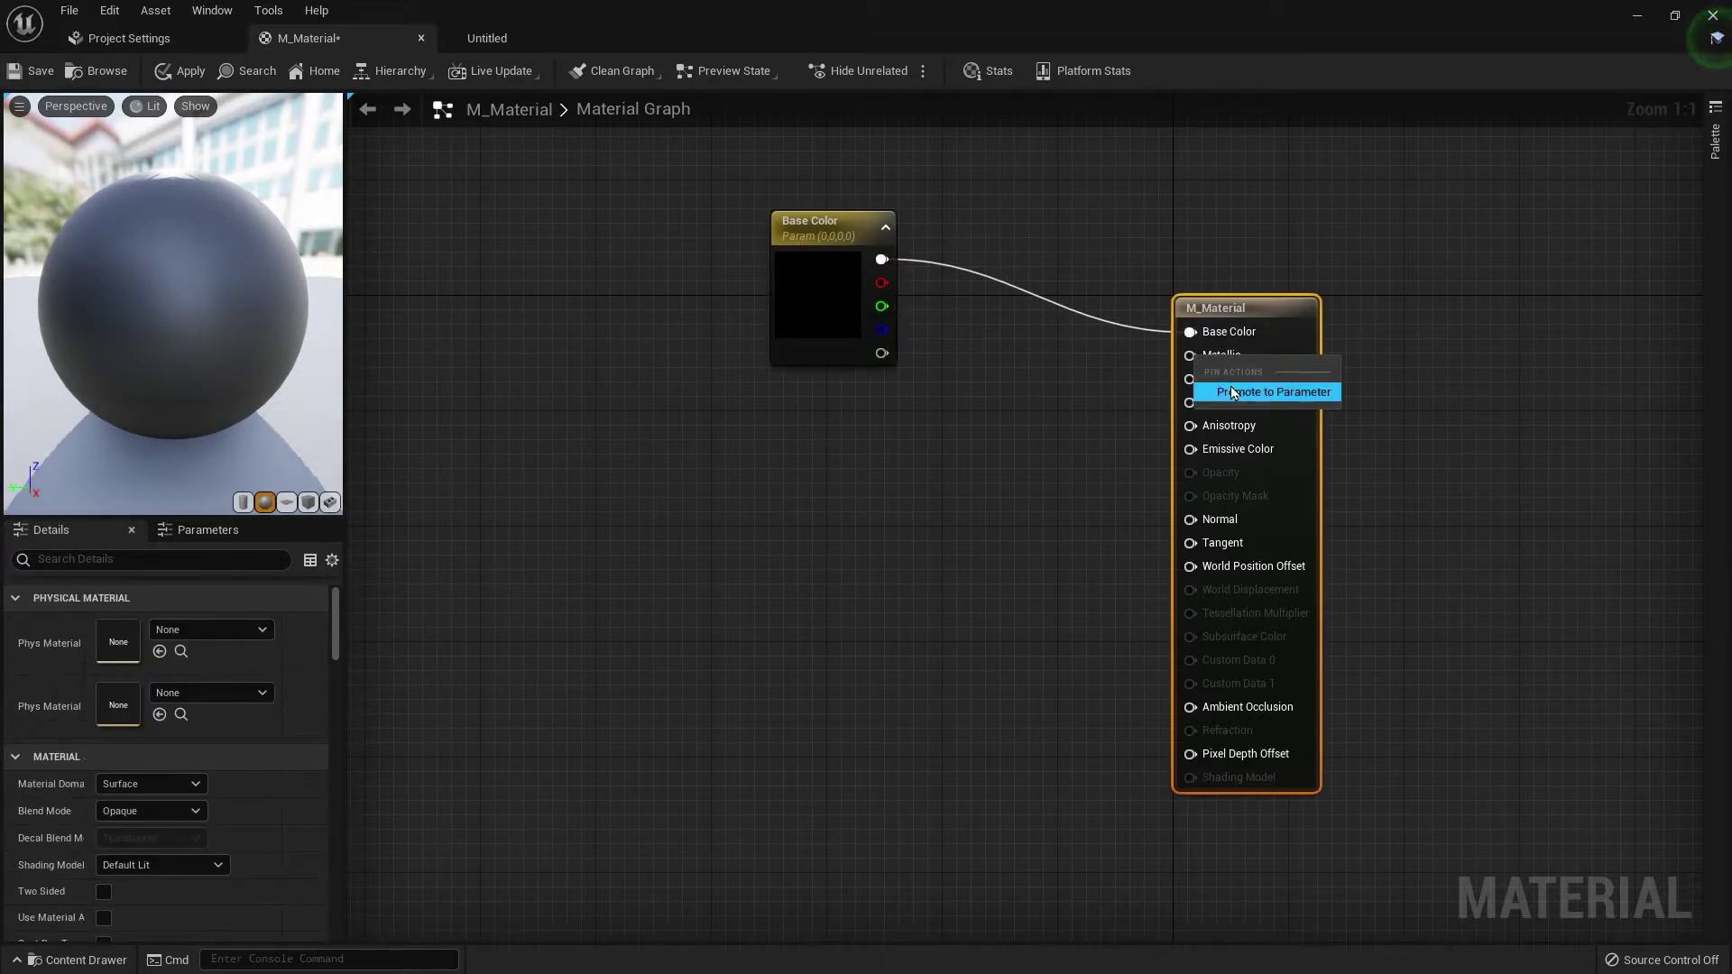
left_click(1268, 391)
left_click_drag(1115, 362, 846, 420)
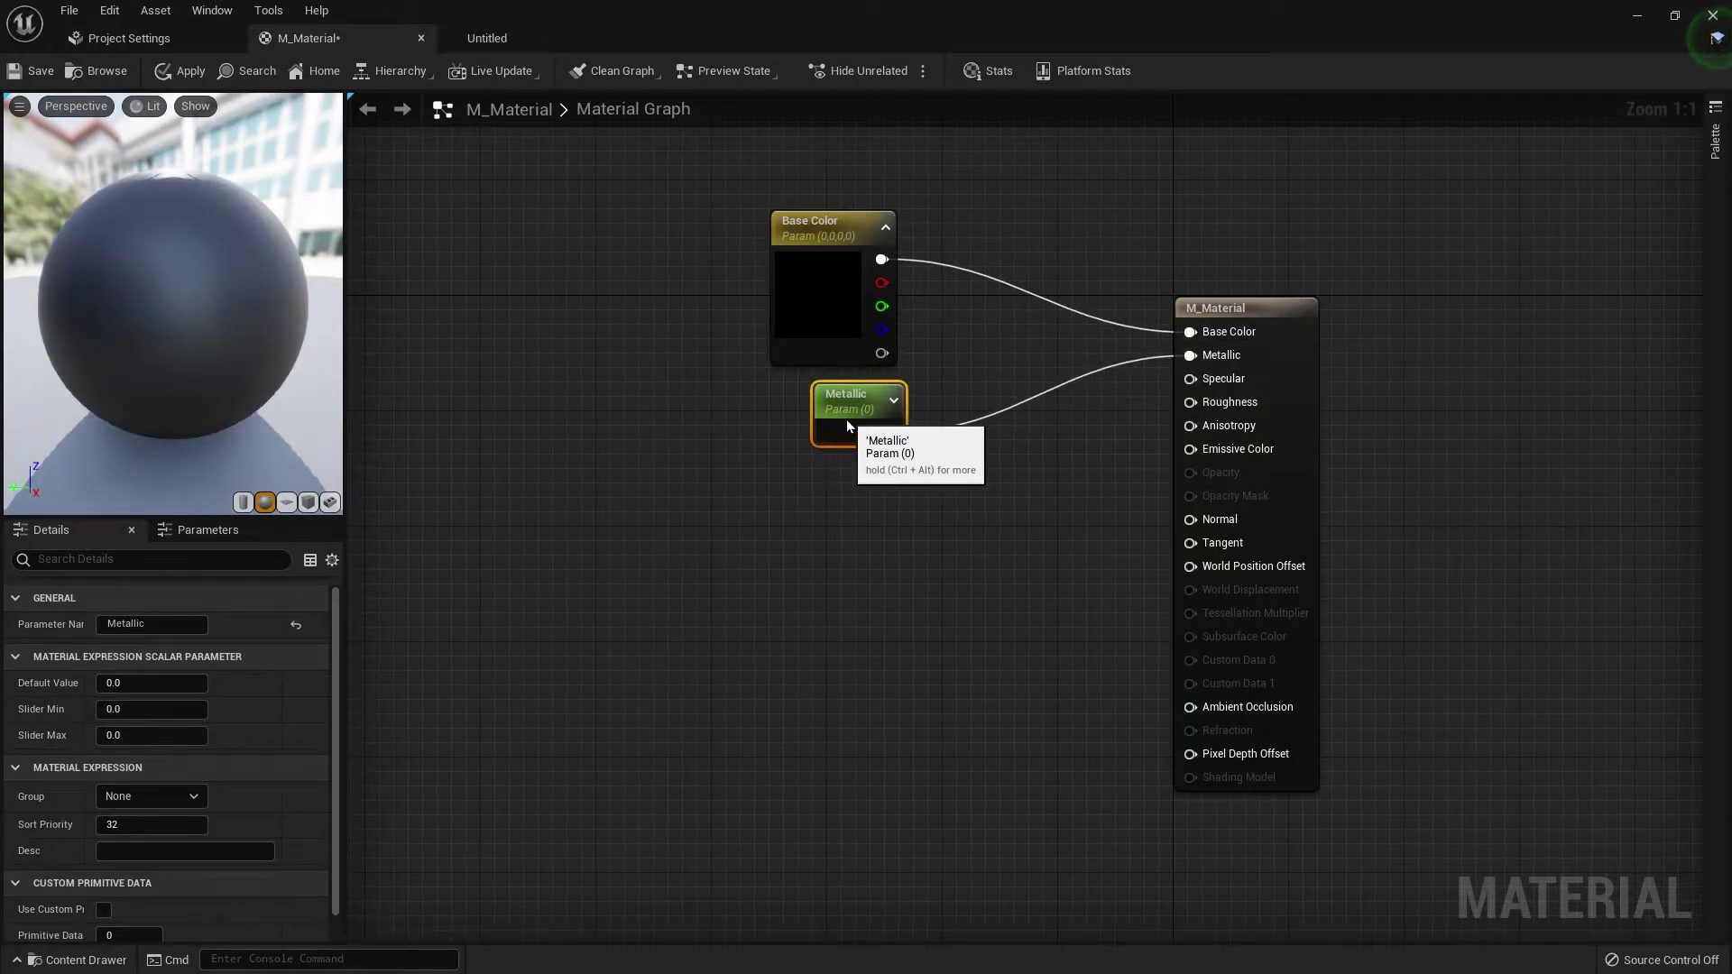
right_click(1191, 379)
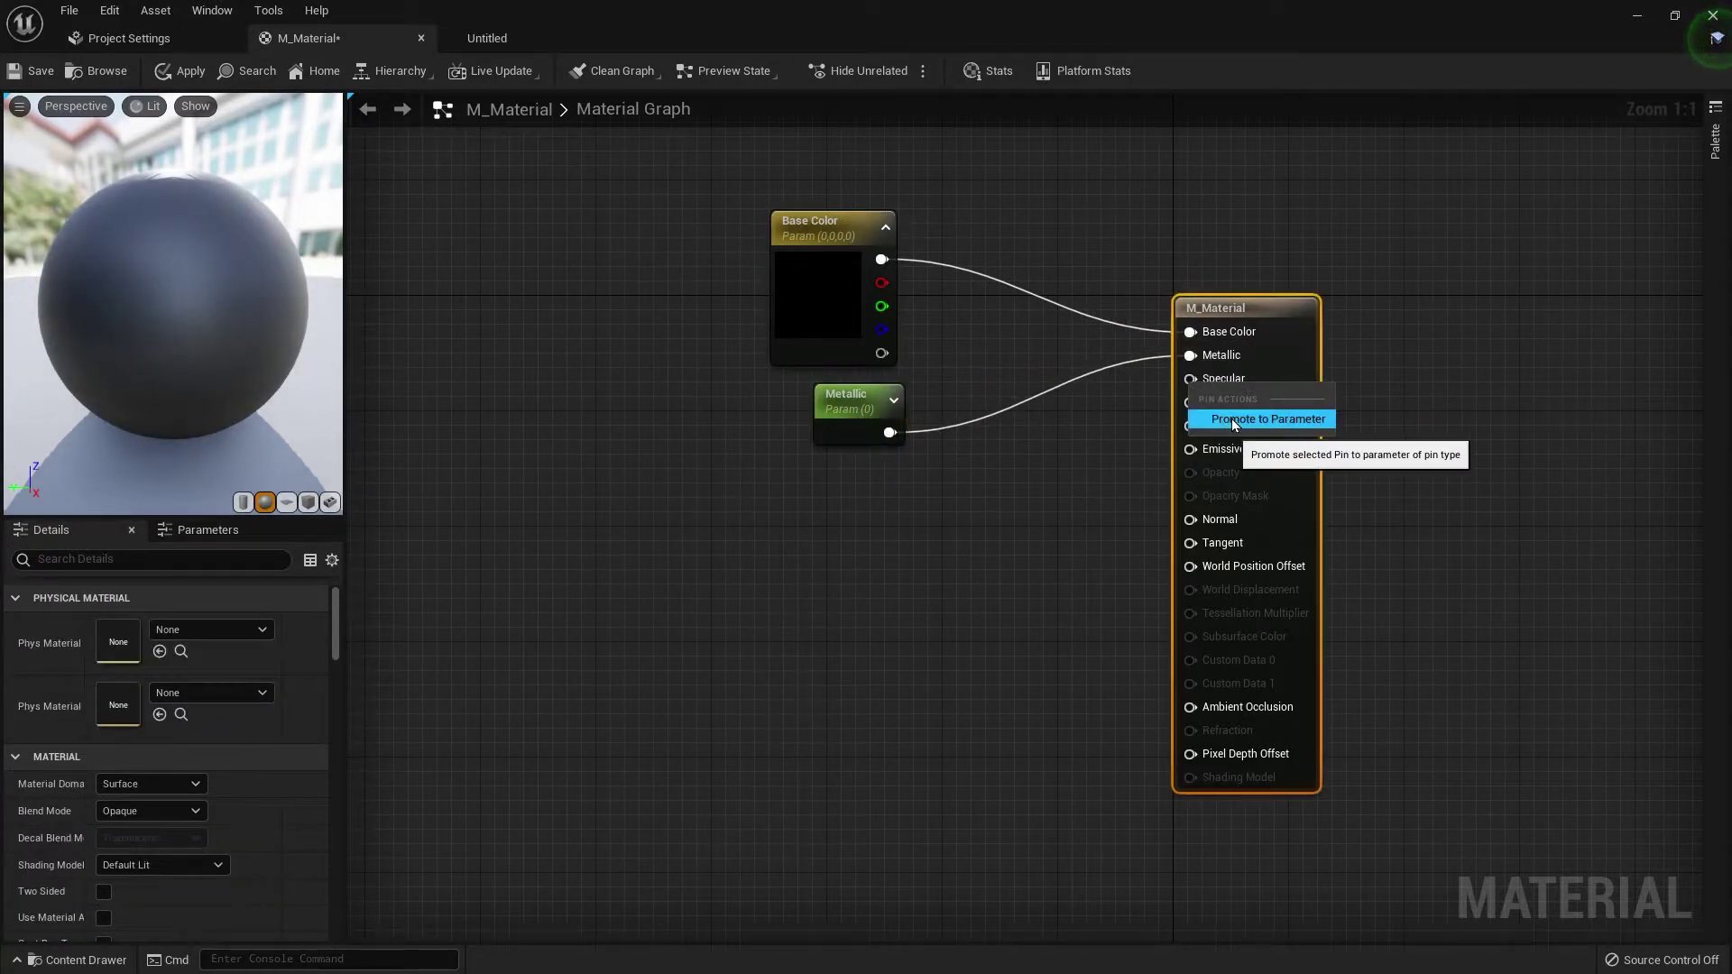
left_click(1228, 418)
left_click_drag(1099, 373, 848, 496)
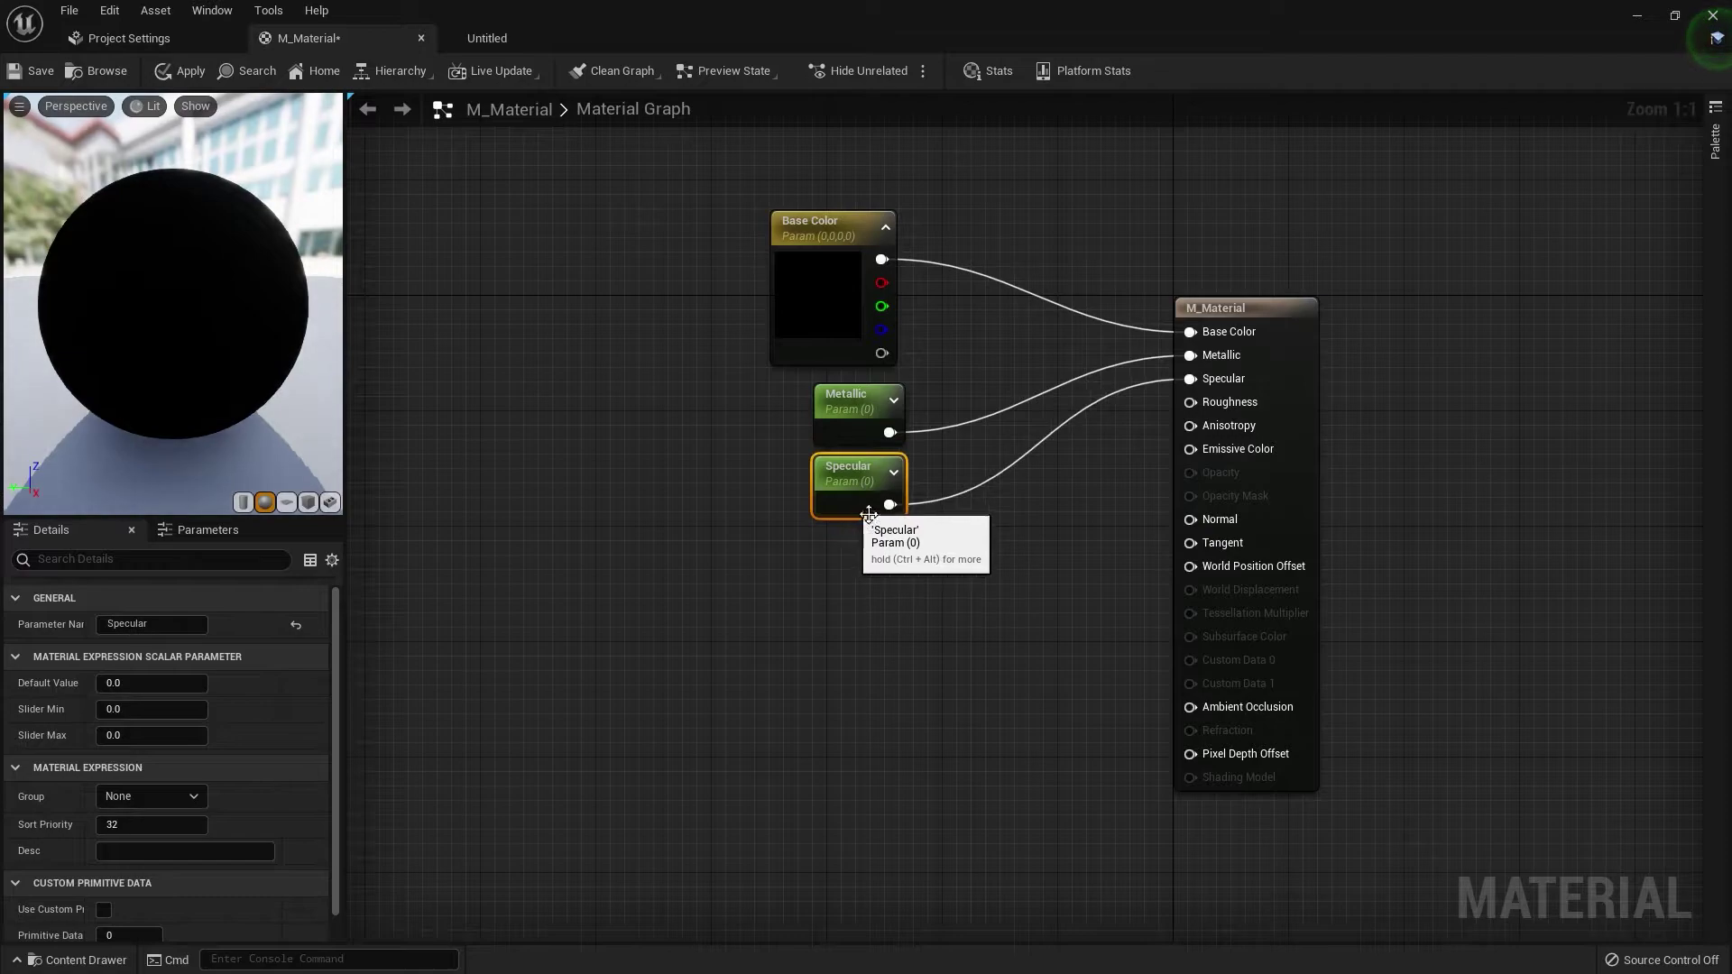
- Promote the Roughness and Emissive Color inputs to parameters and stack their nodes below the Specular parameter
right_click(1190, 403)
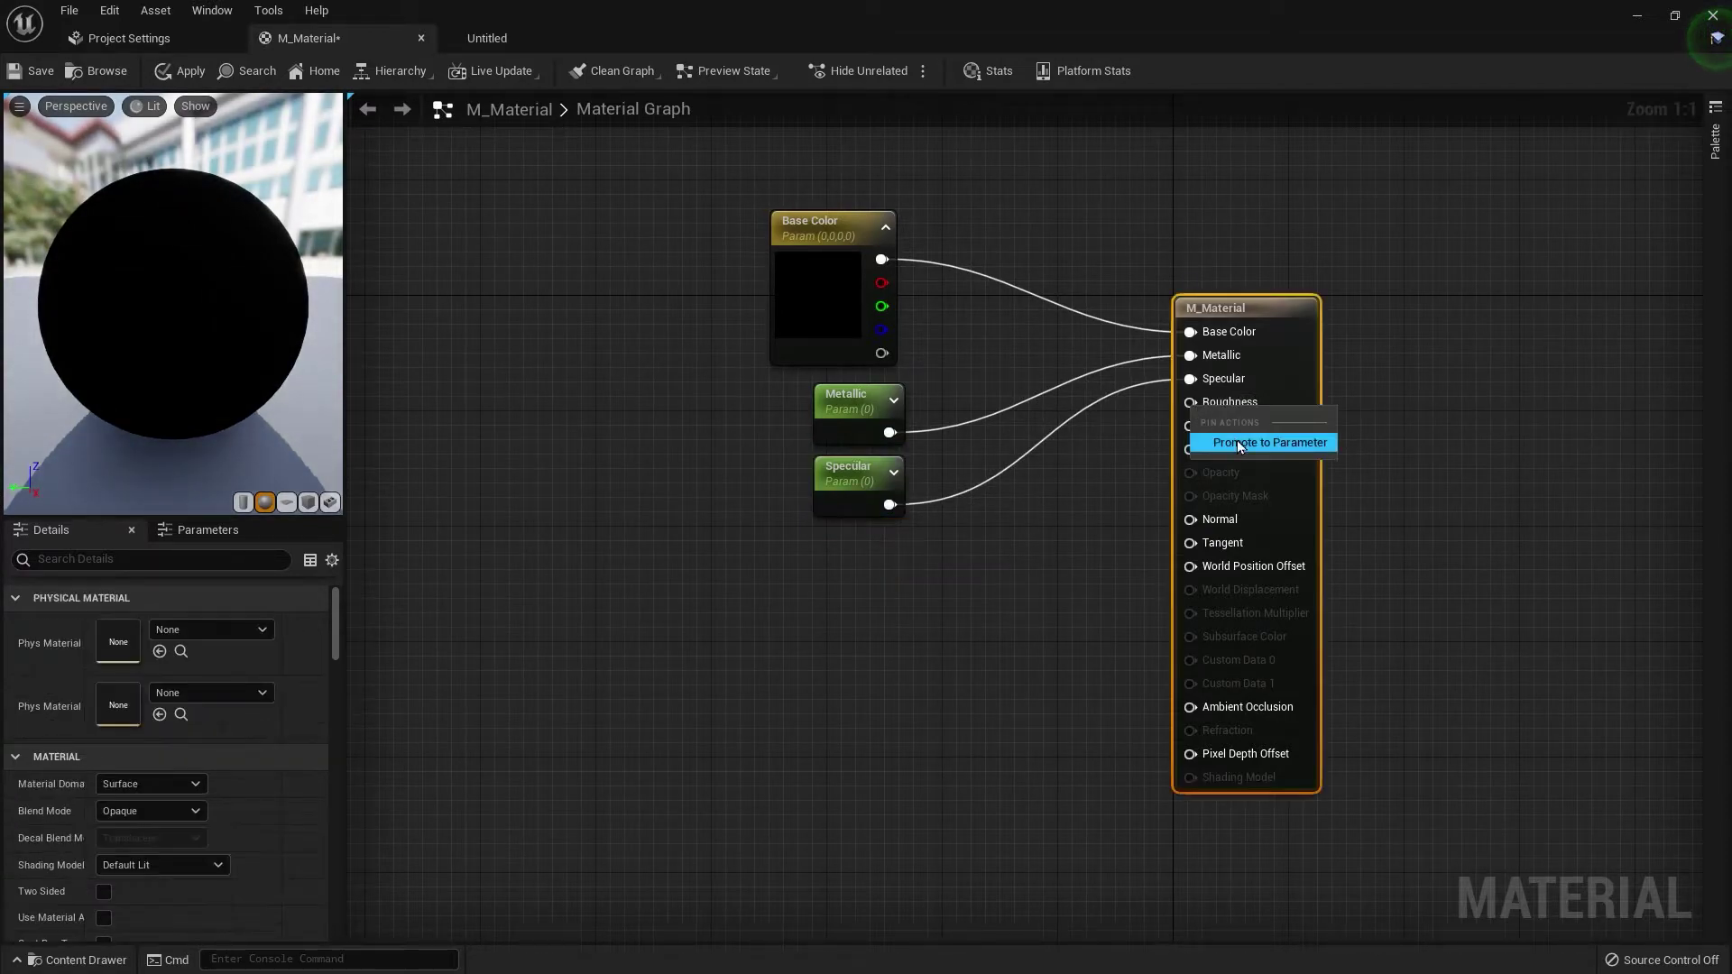
left_click(1235, 440)
left_click_drag(1119, 355, 835, 587)
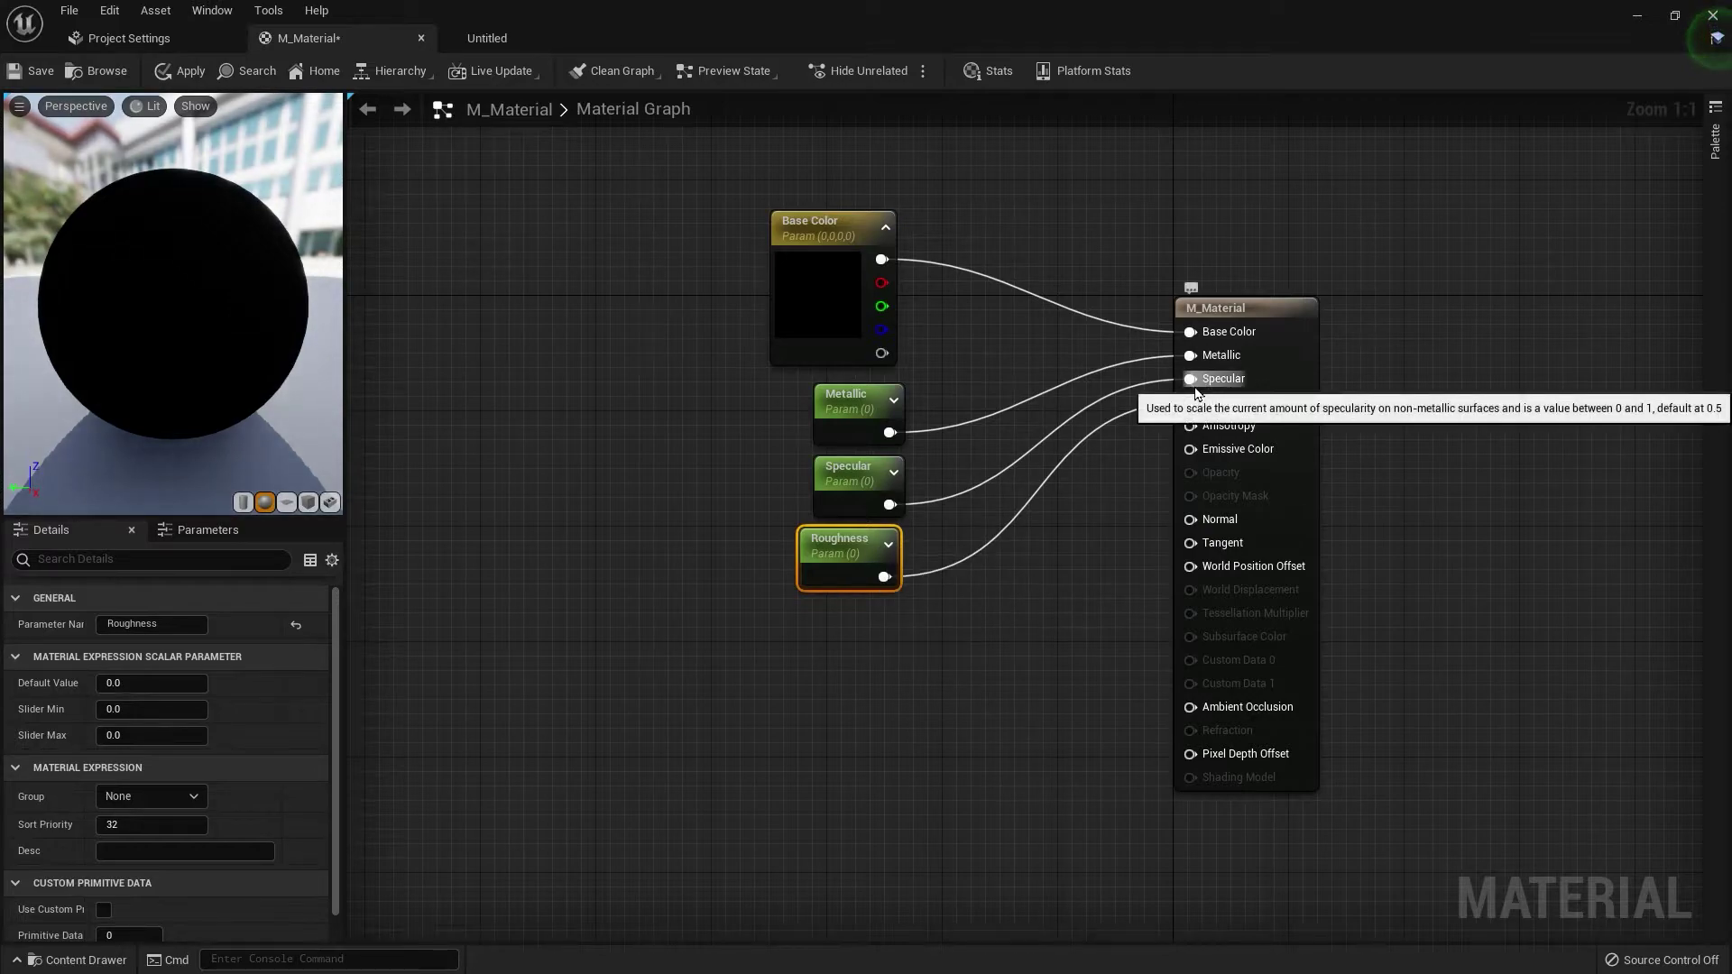
right_click(1191, 448)
left_click(1225, 480)
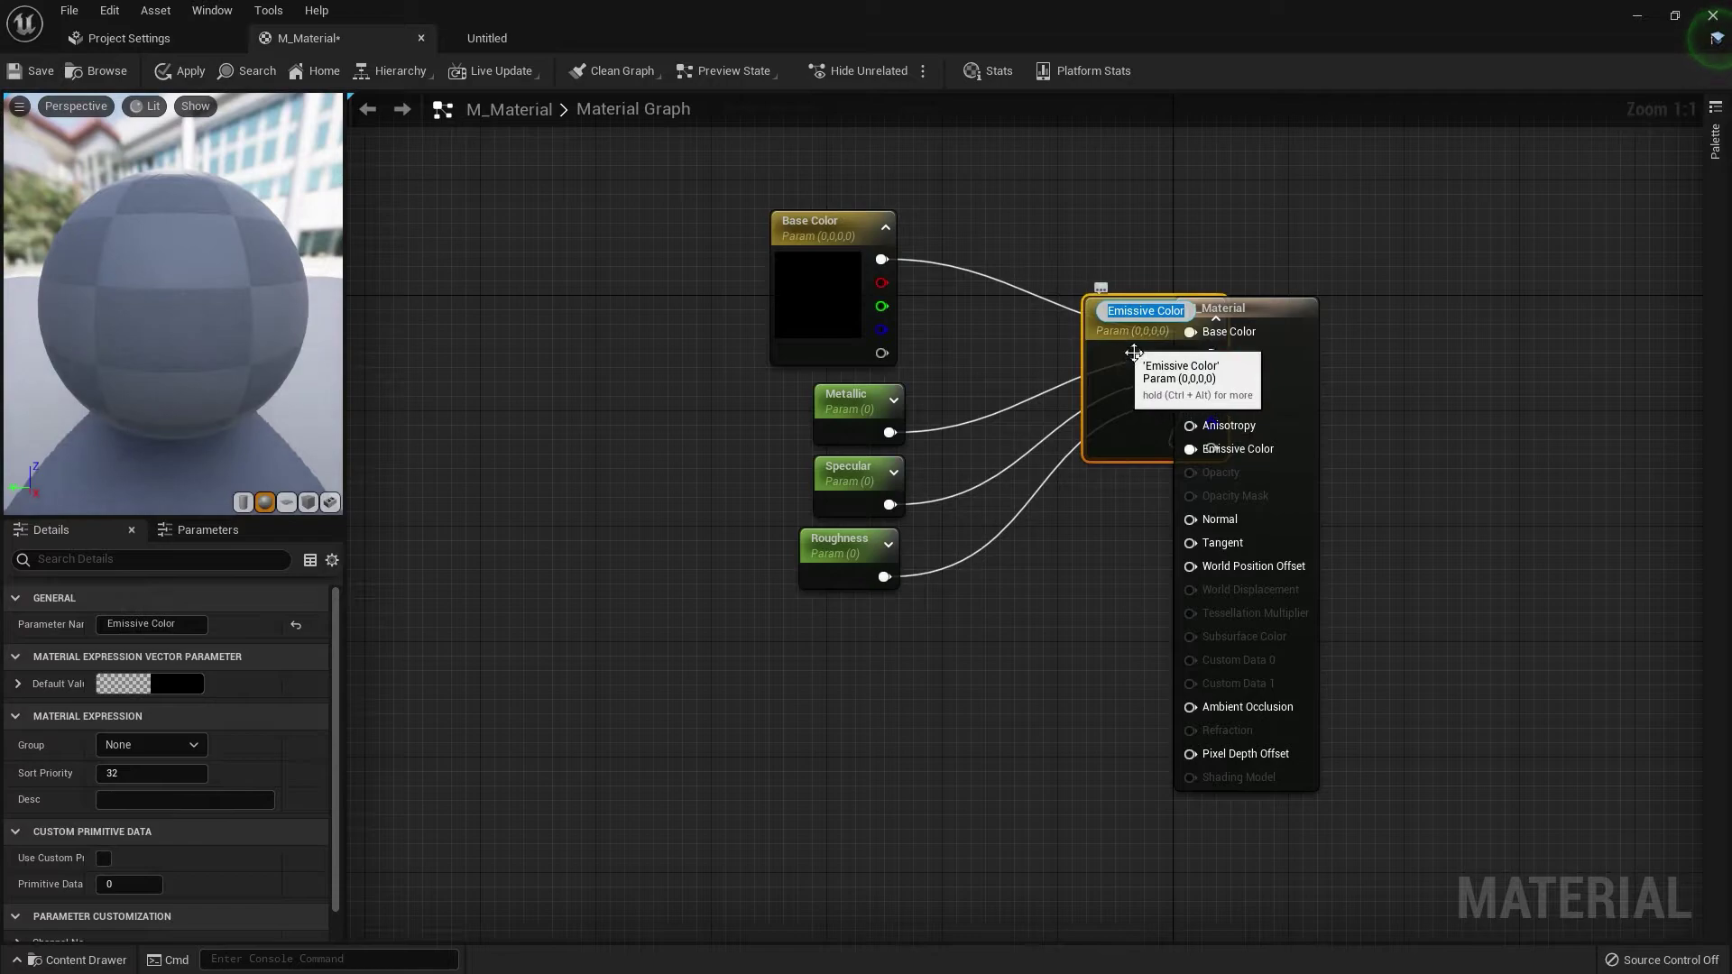
left_click_drag(1122, 348, 805, 639)
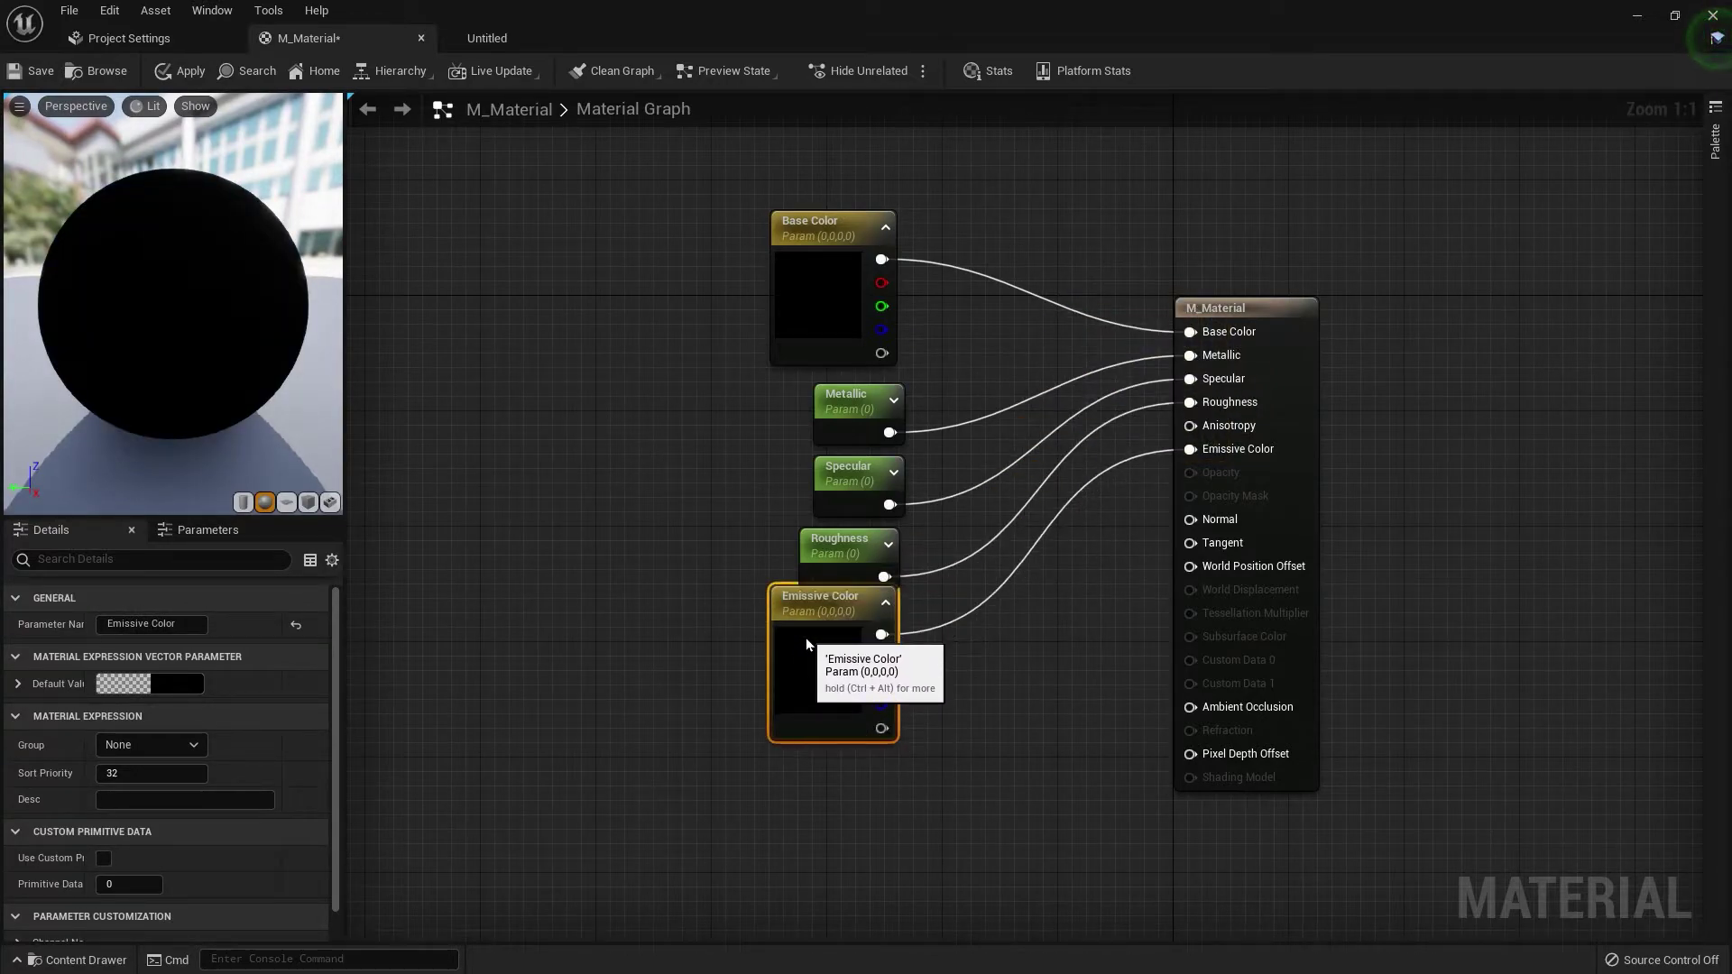
- Move the Metallic, Specular, Roughness and Emissive Color nodes down together and shift the Base Color node left to make room
left_click_drag(749, 426, 885, 647)
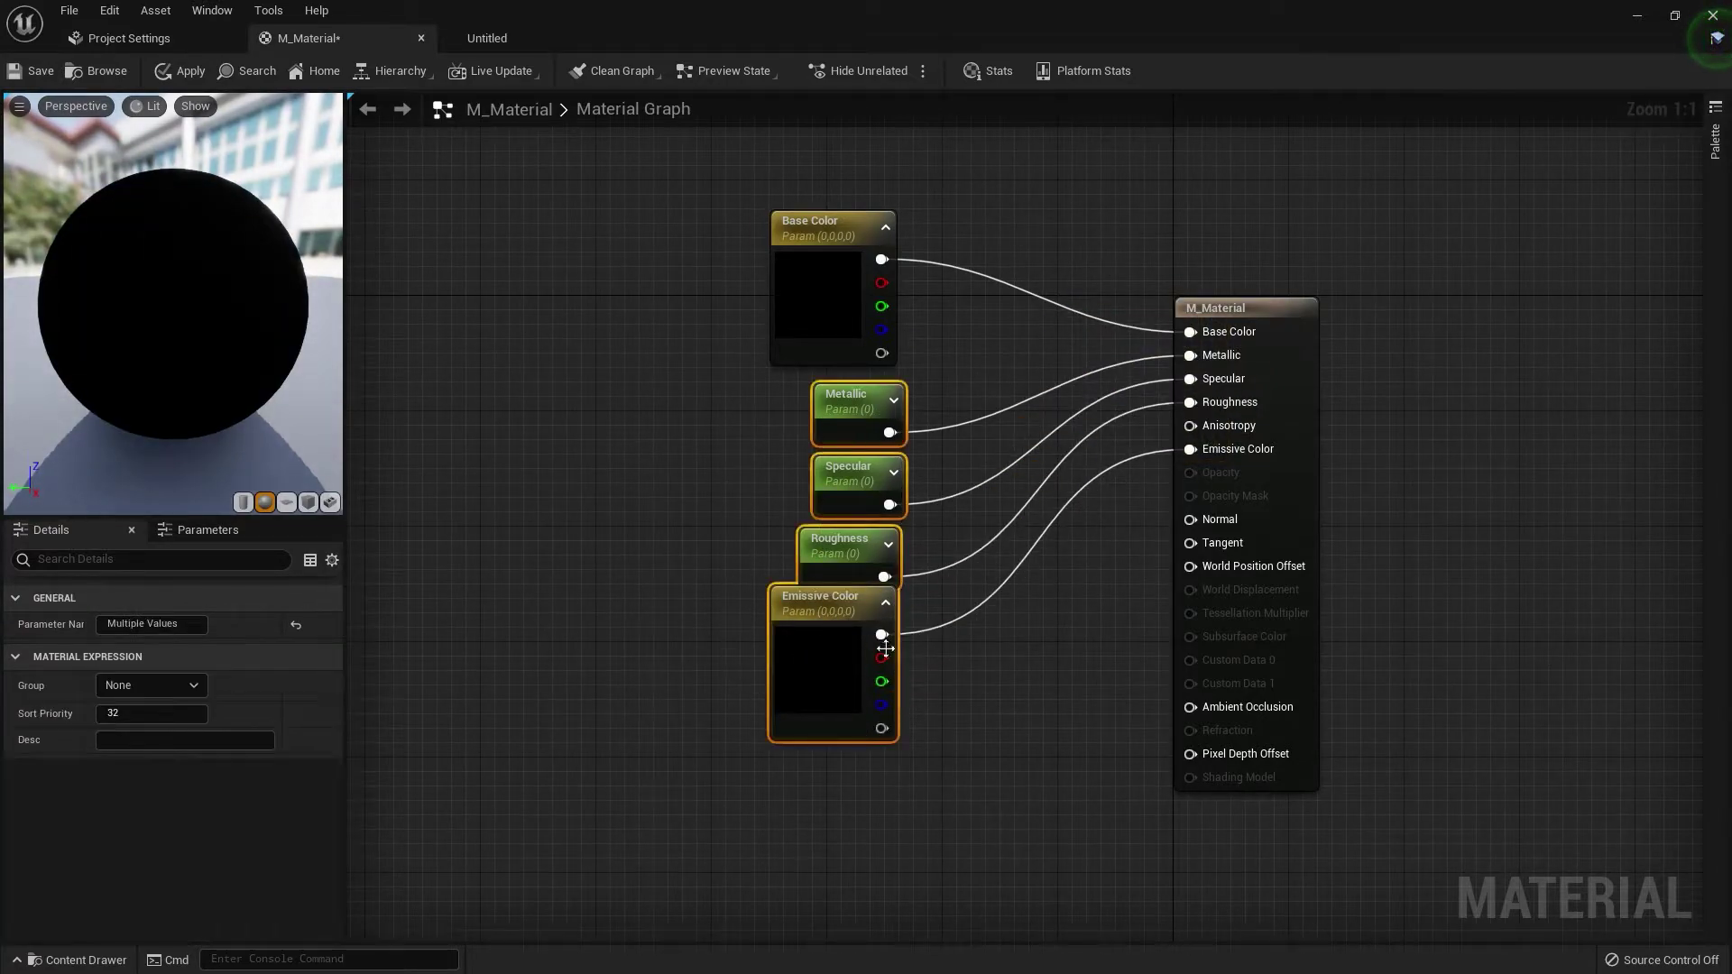
left_click_drag(851, 412, 850, 526)
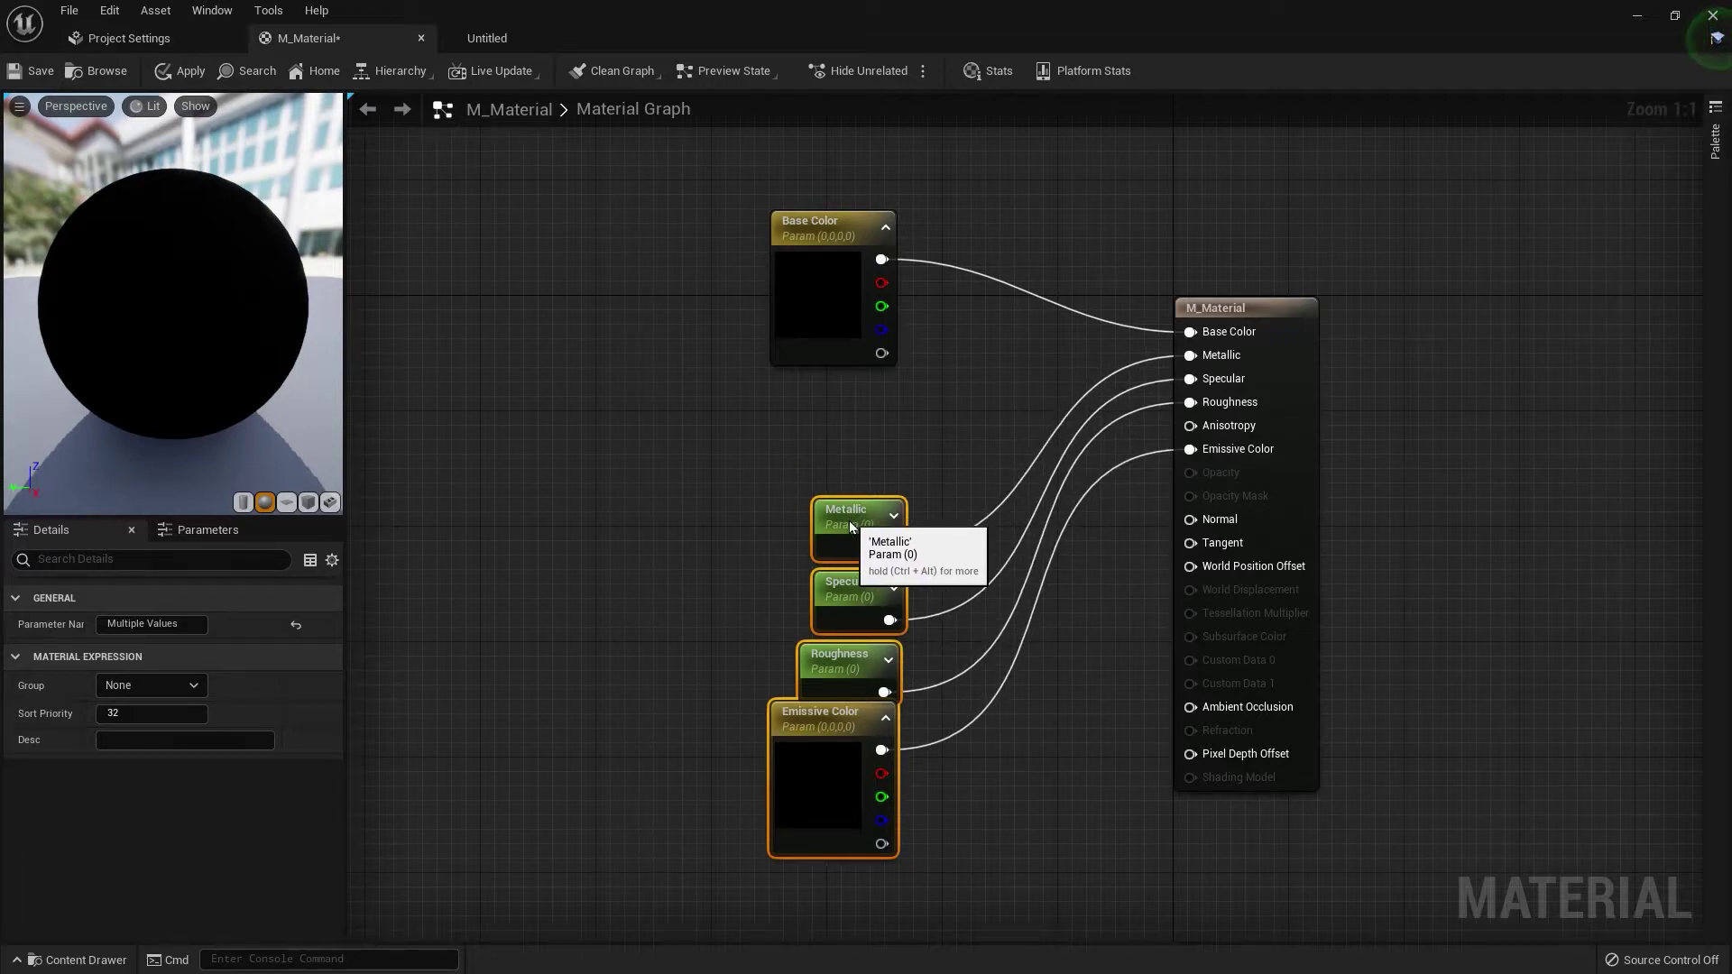
left_click_drag(822, 322, 764, 323)
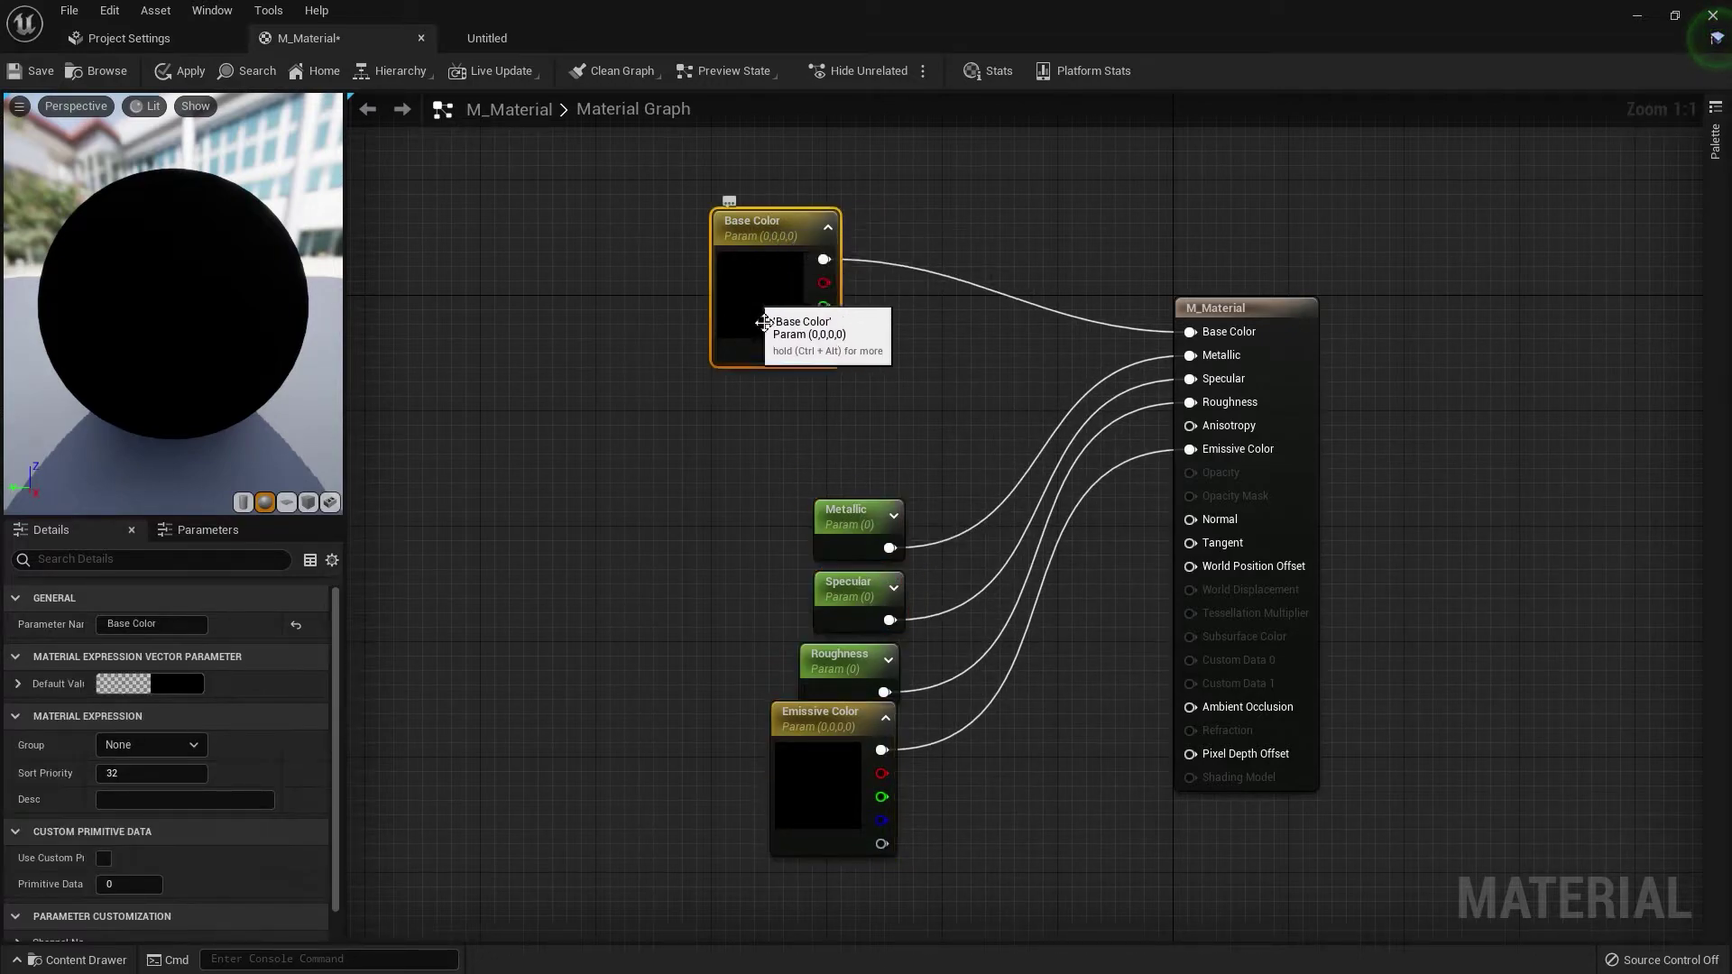
- Add a Lerp node to the graph and place it between the Base Color parameter and the material node
left_click(689, 437)
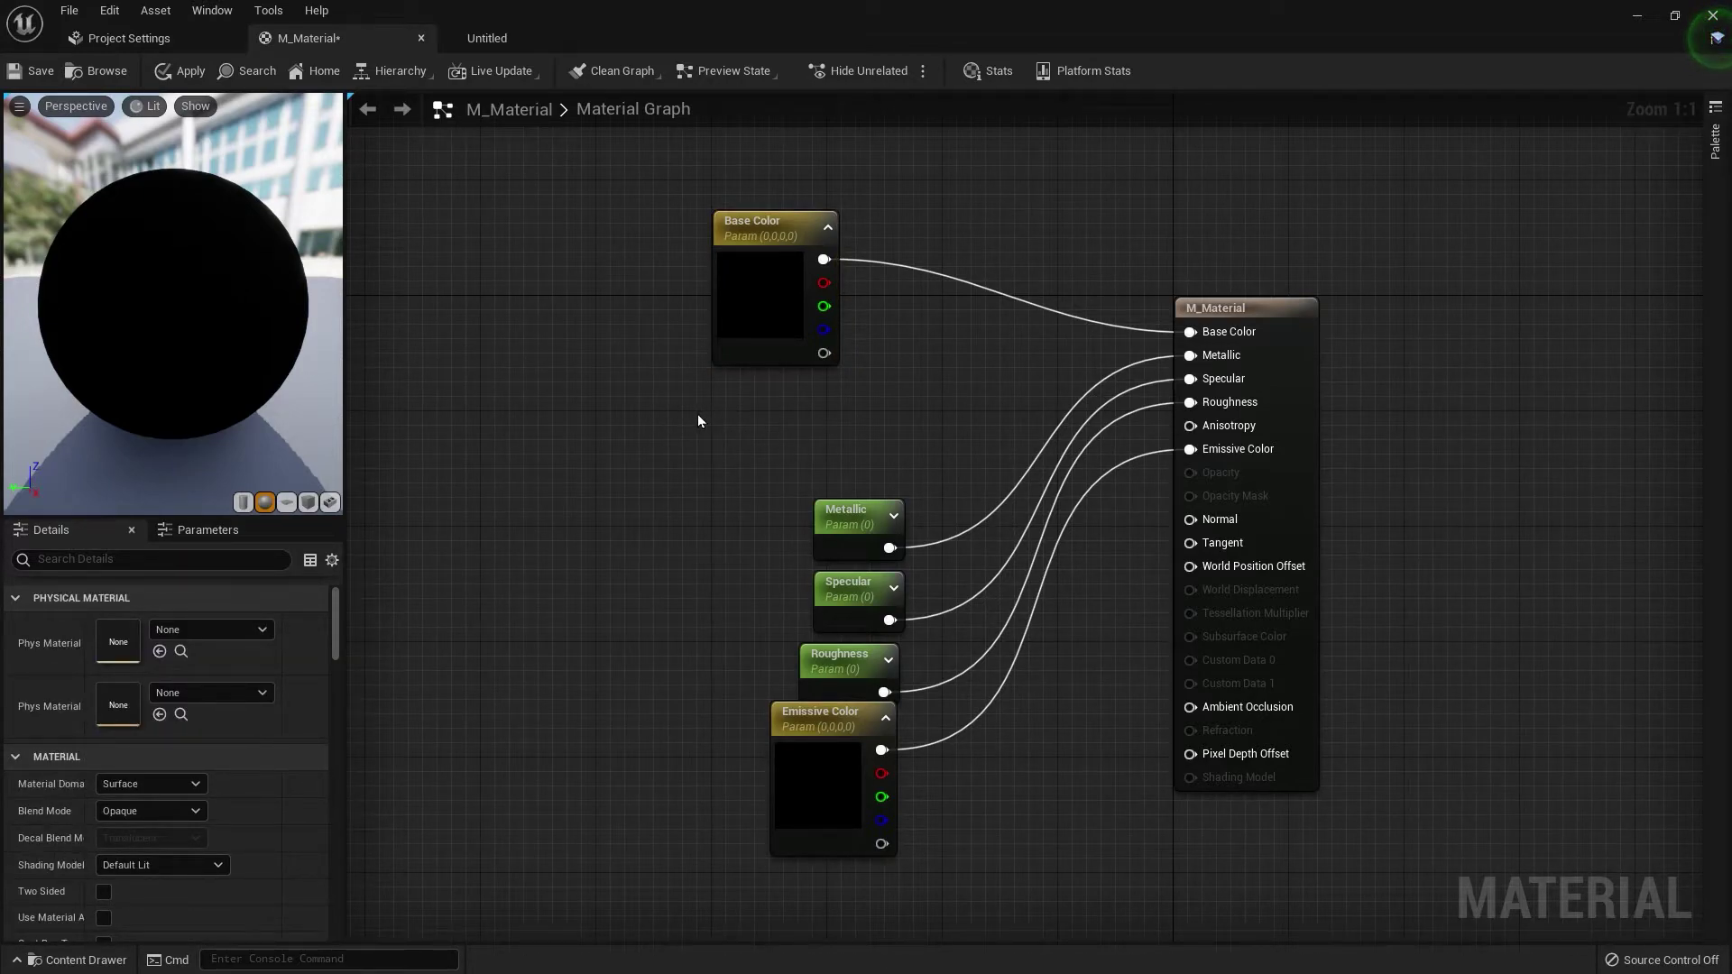
left_click(696, 414)
left_click_drag(712, 417, 944, 365)
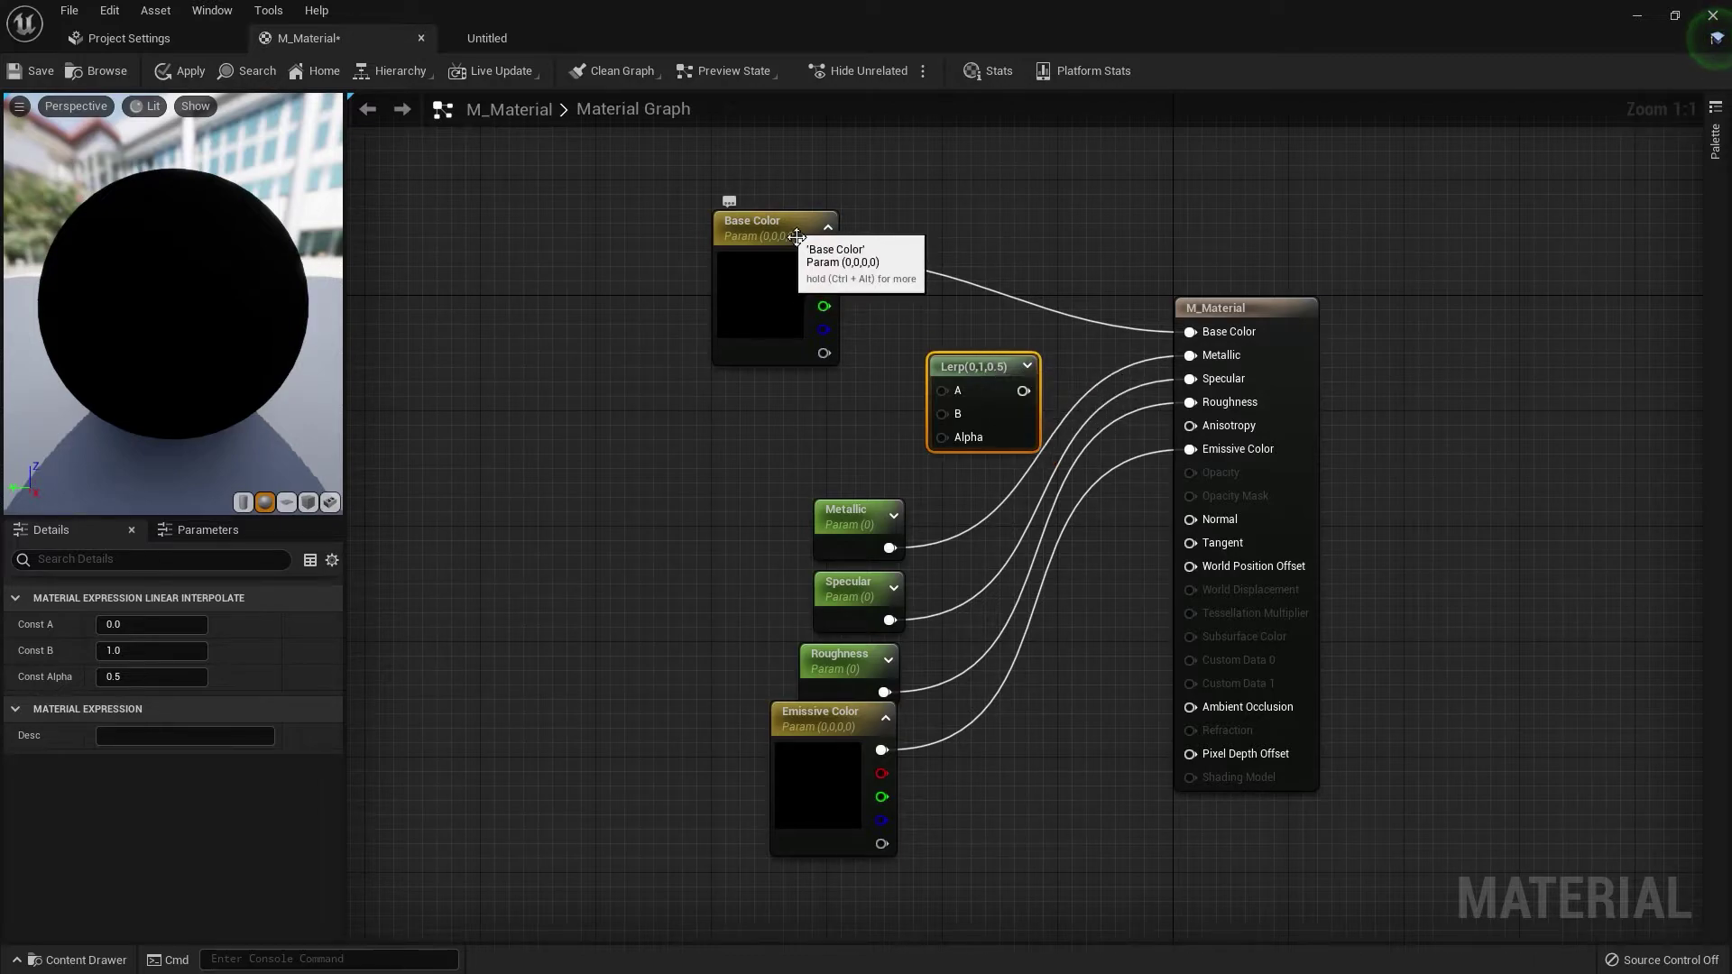
- Move the Base Color and Lerp nodes farther left to leave room before the material node
left_click_drag(788, 231, 597, 231)
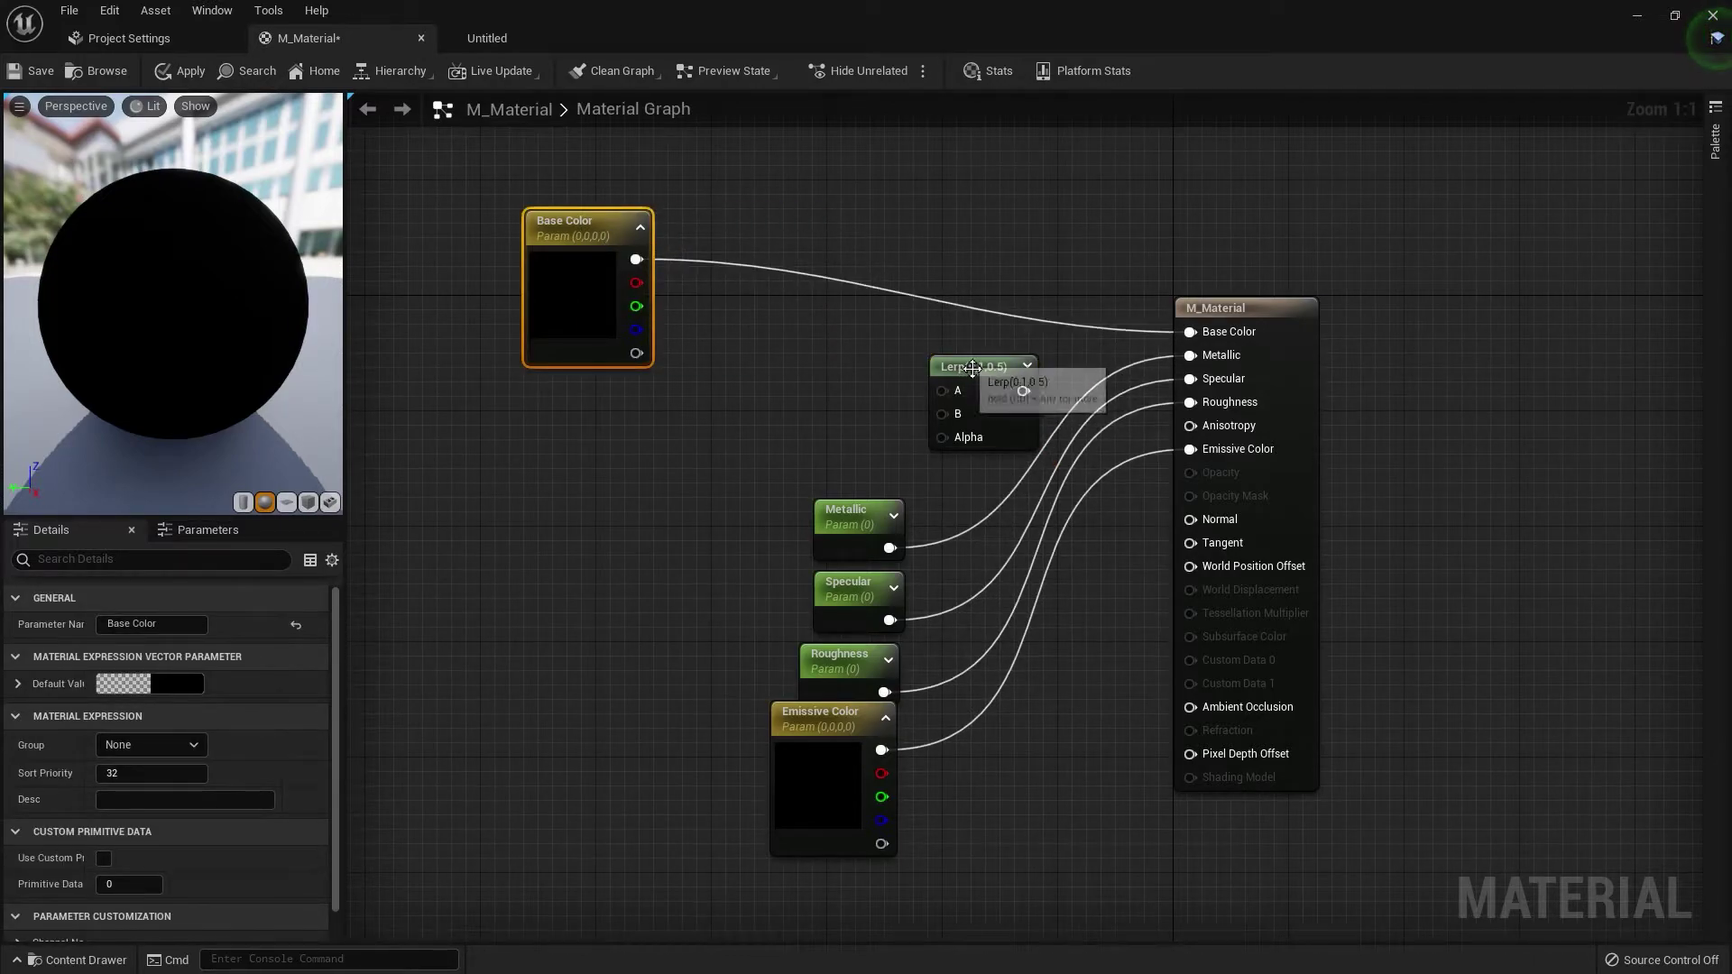
left_click_drag(977, 369, 840, 373)
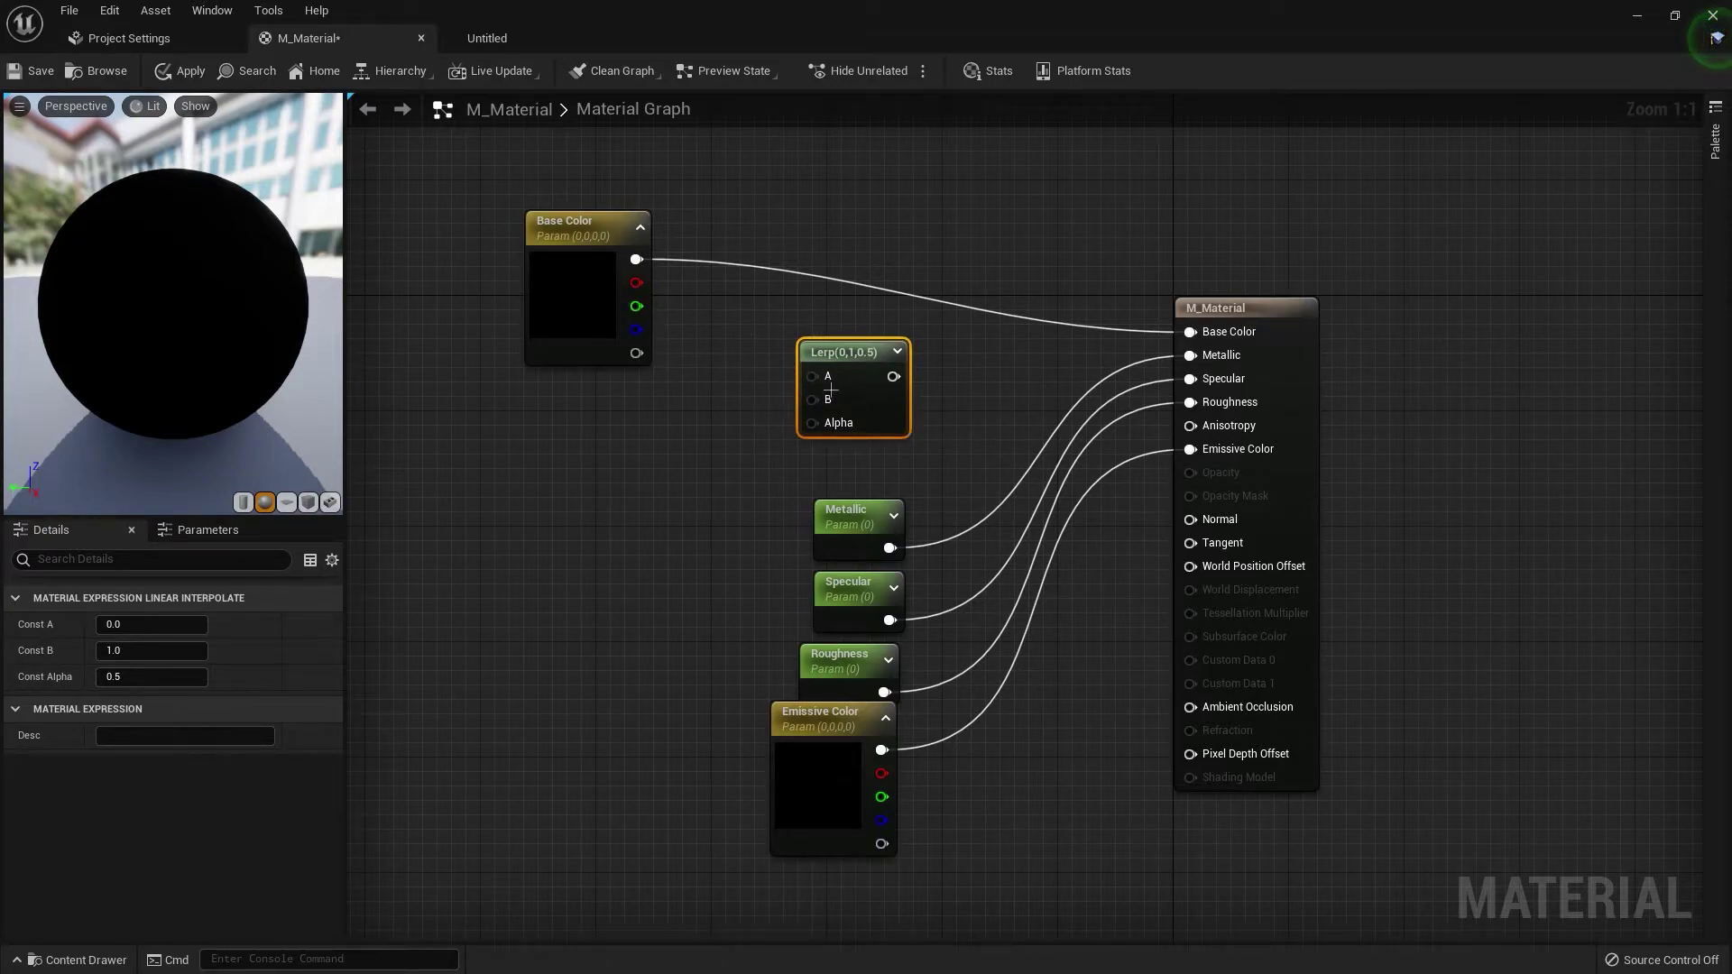
mouse_move(845, 353)
left_mouse_down()
mouse_move(861, 348)
mouse_move(839, 353)
left_mouse_up()
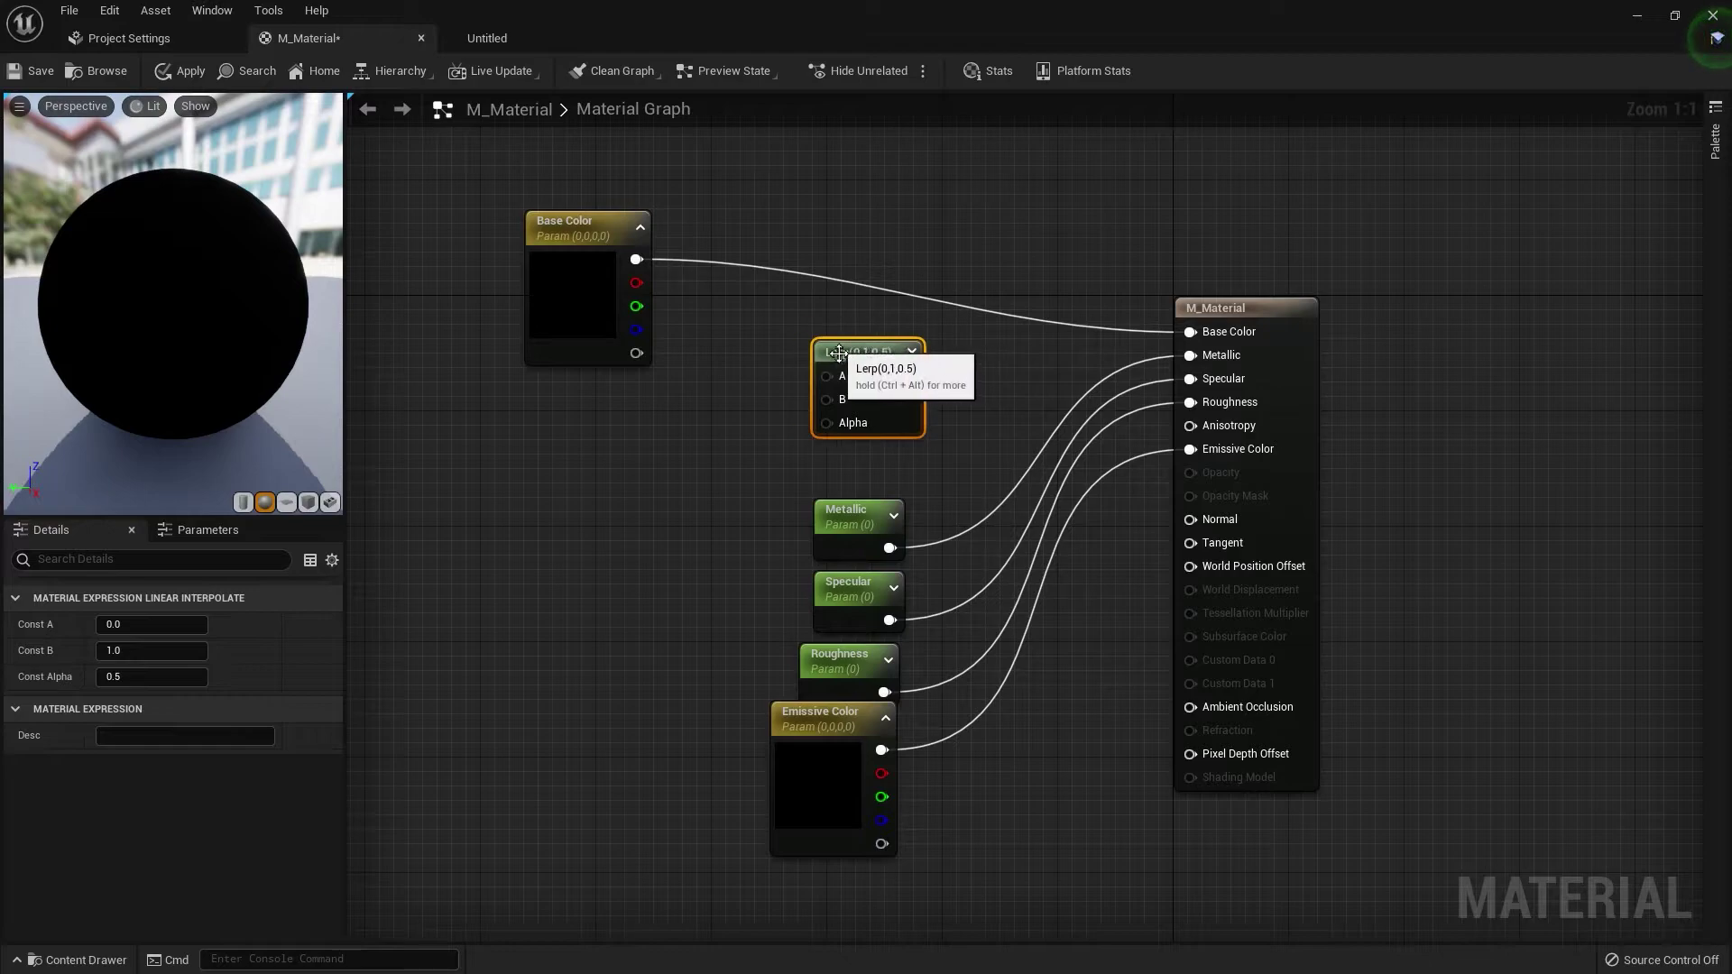
left_click(808, 339)
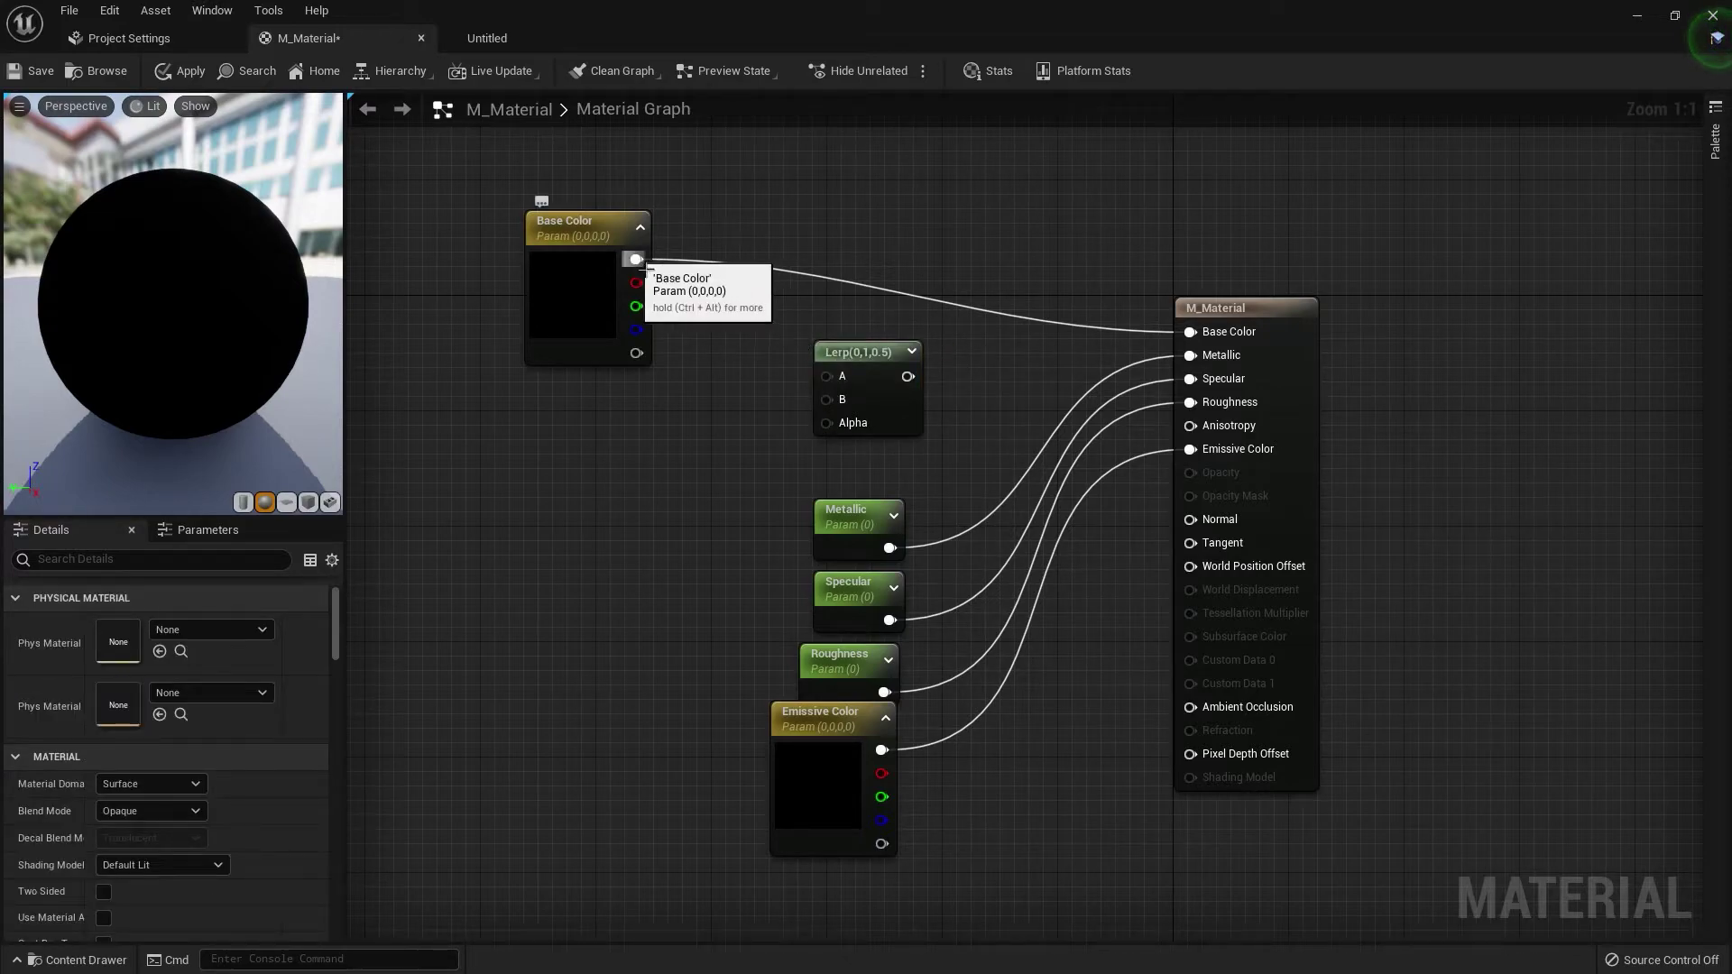
- Wire the Base Color parameter through the Lerp's A input to the material's Base Color and realign both nodes
left_click_drag(642, 266, 1188, 334)
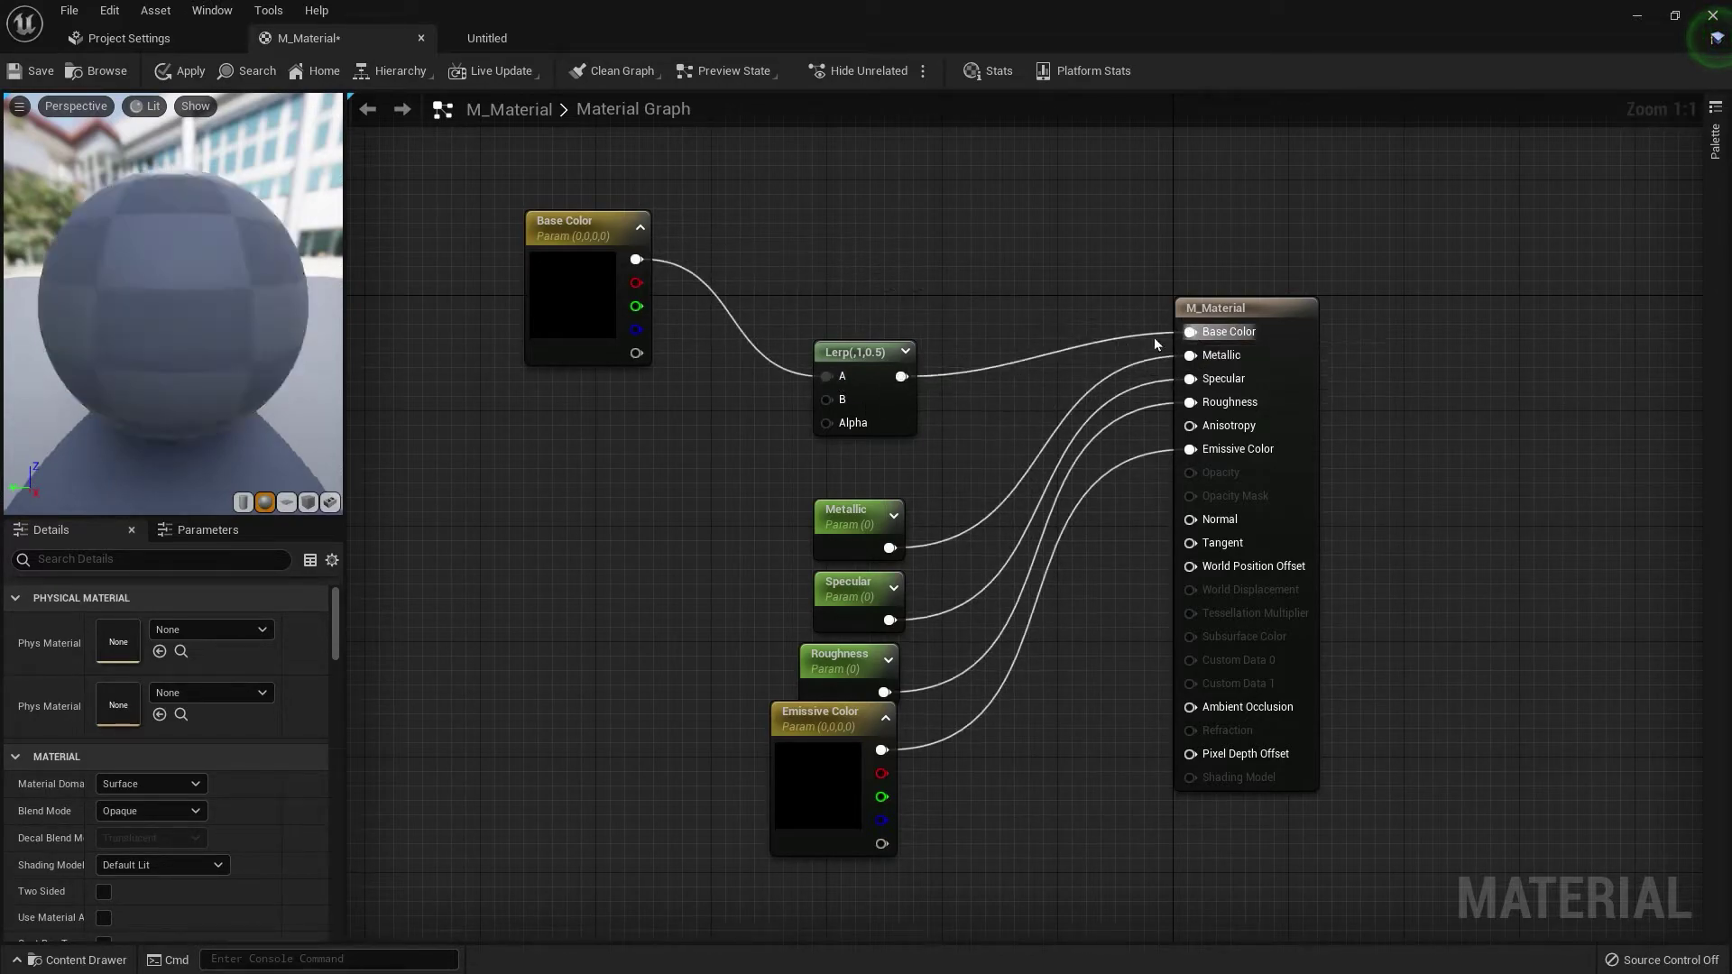
left_click_drag(893, 367, 884, 324)
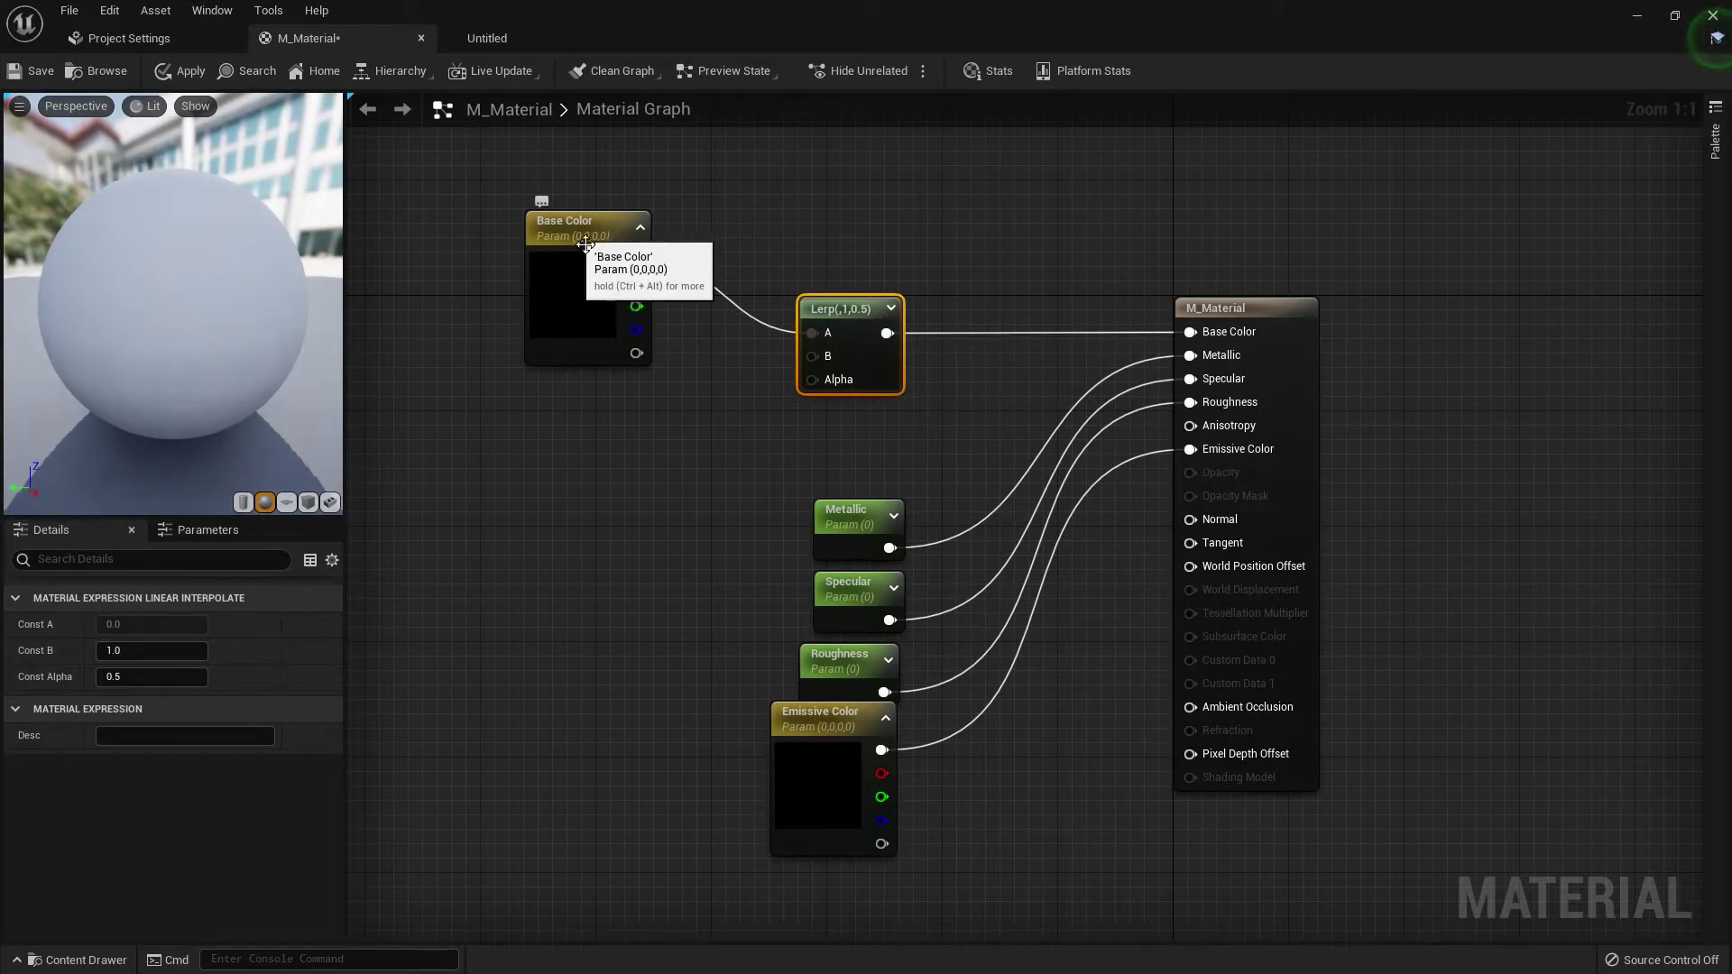
left_click_drag(586, 244, 588, 225)
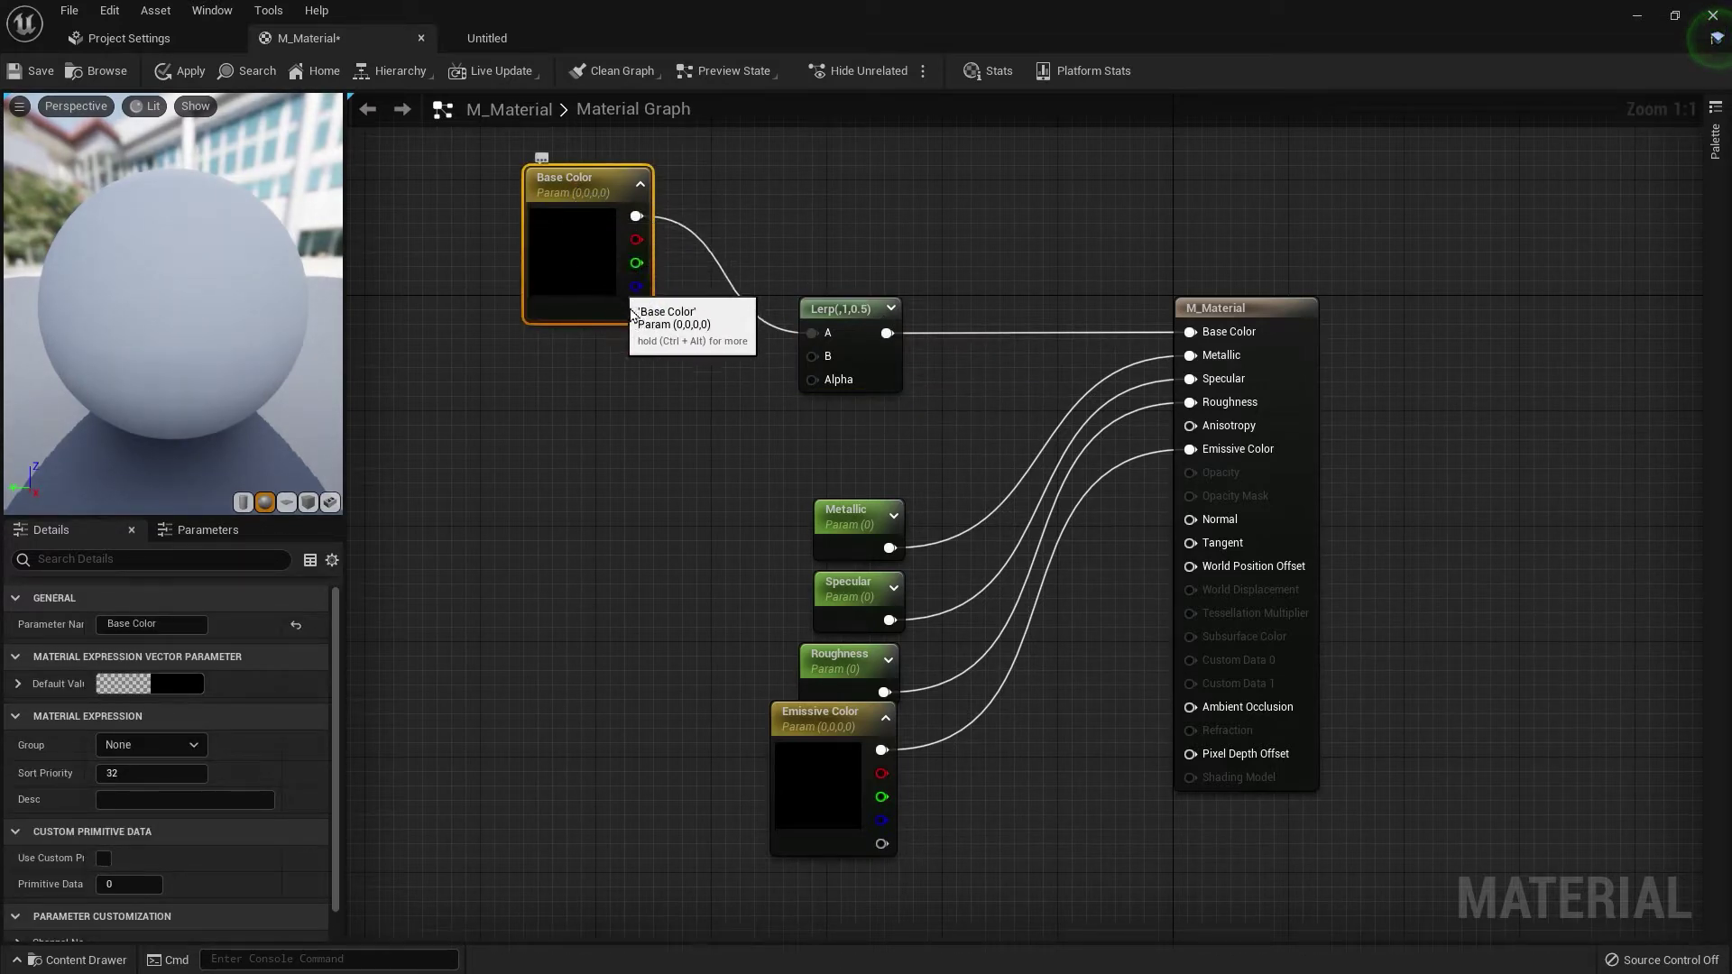
left_click_drag(593, 185, 530, 182)
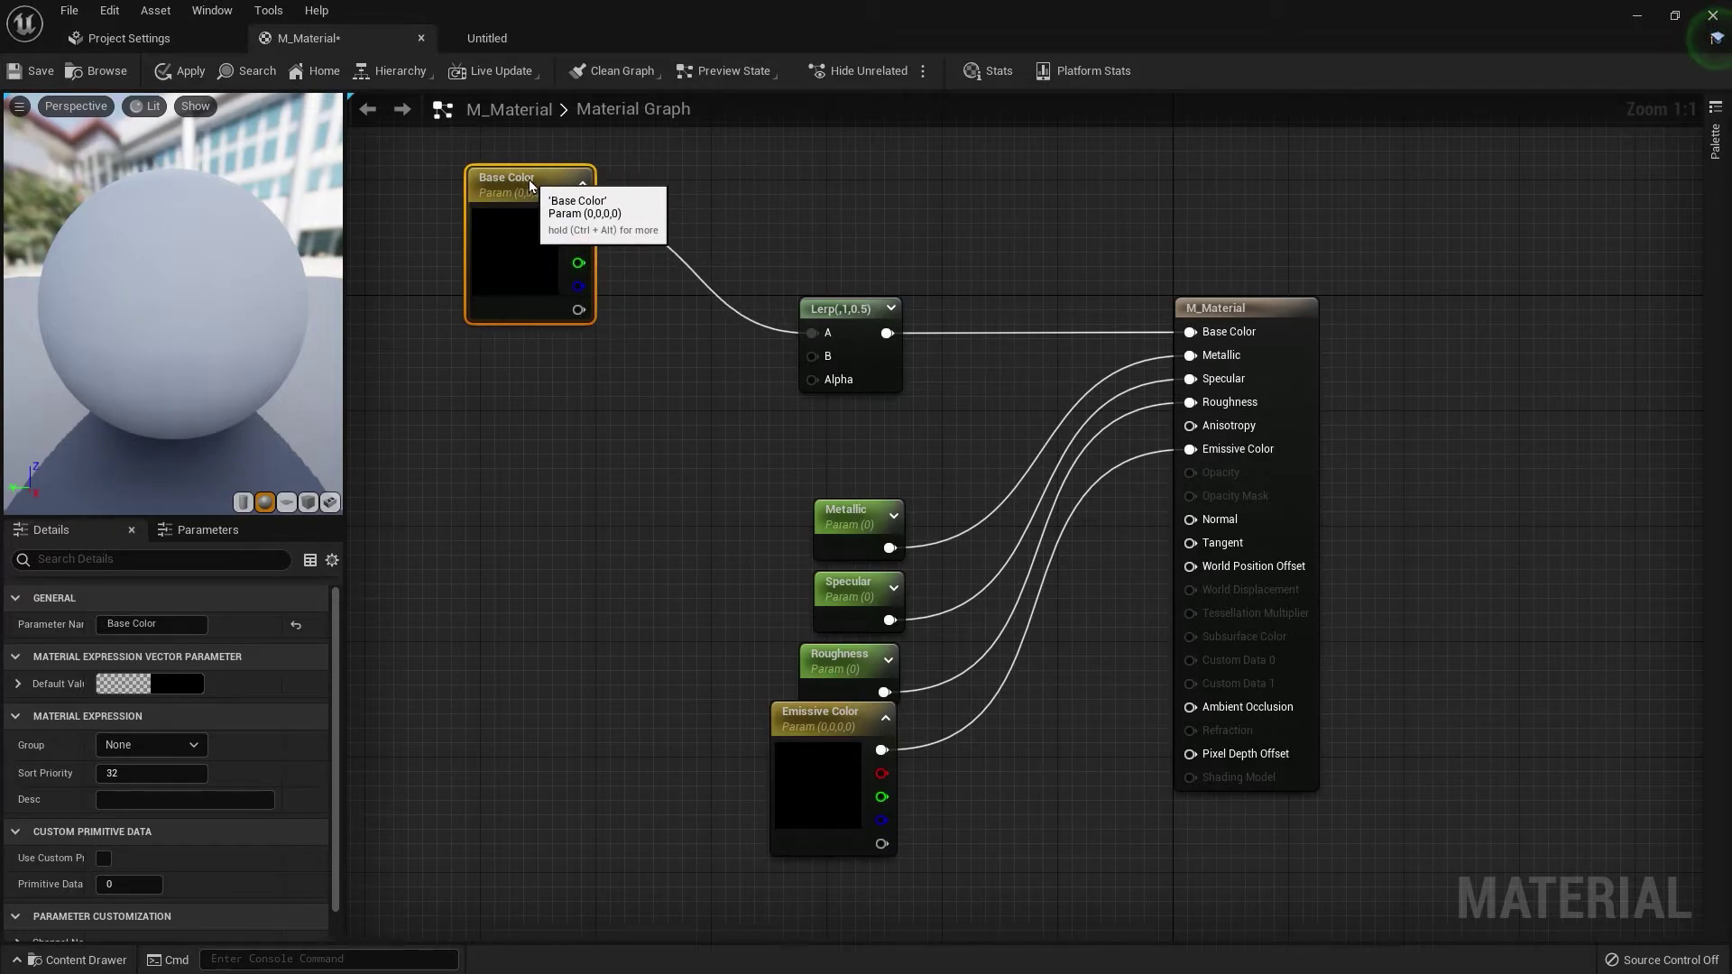
- Add a Power node between the Base Color parameter and the Lerp, with its constant exponent set to 4.0
right_click(631, 391)
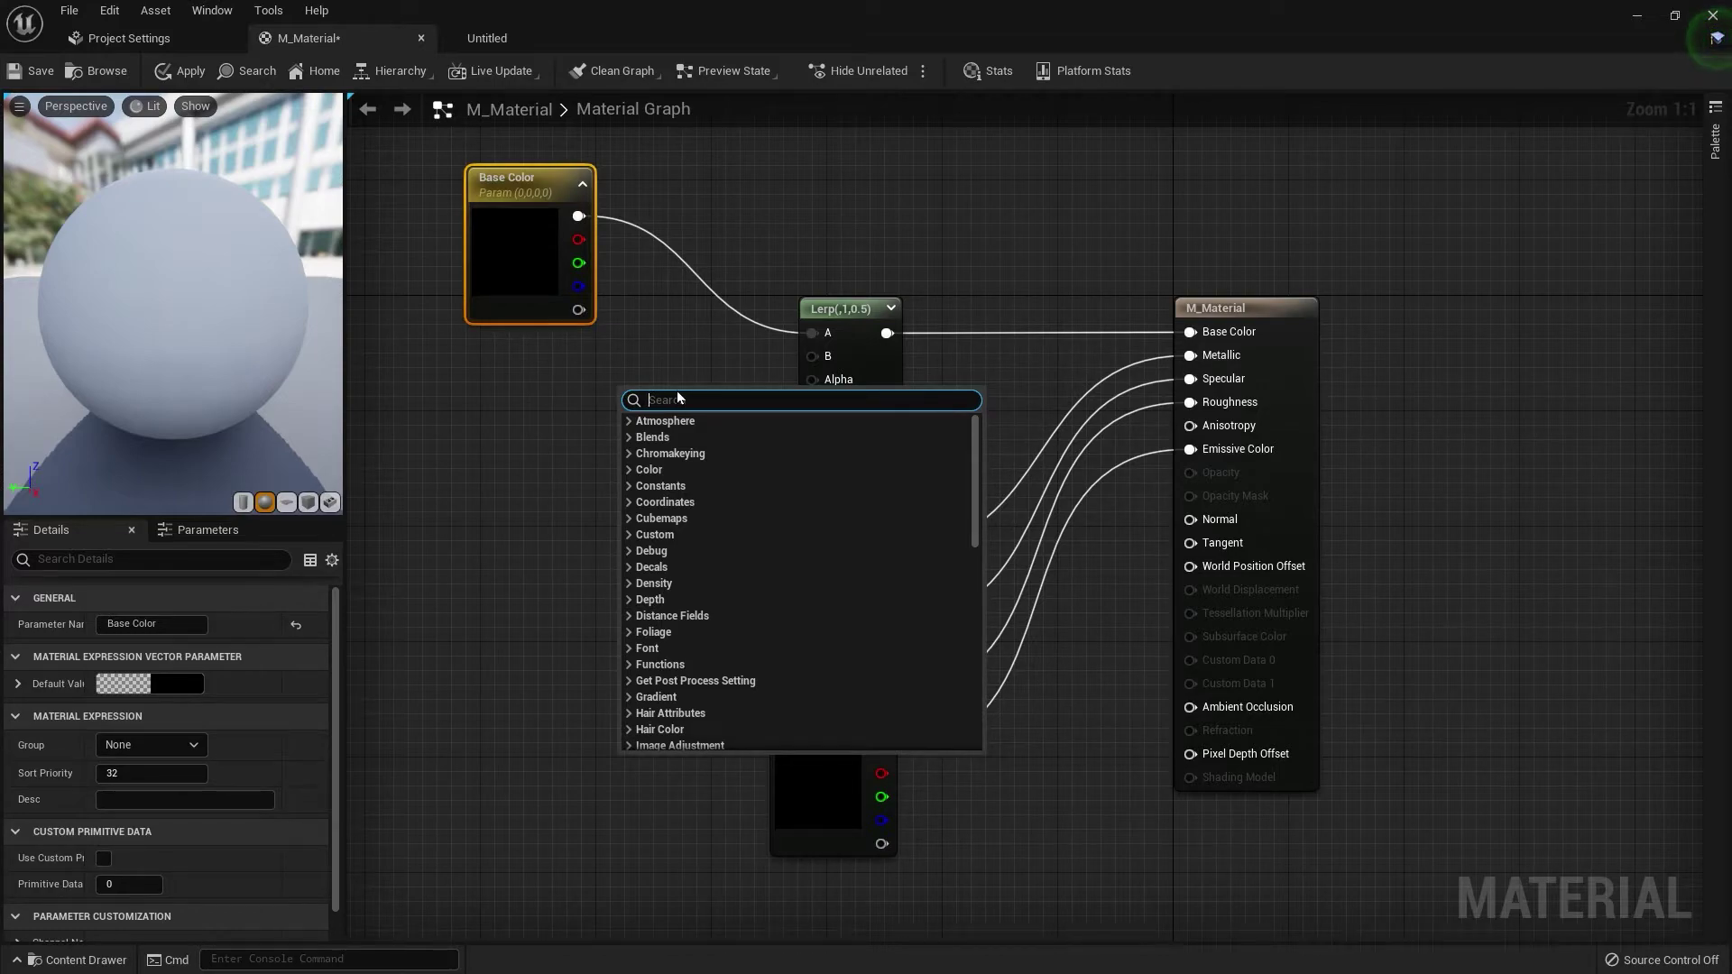
type("power")
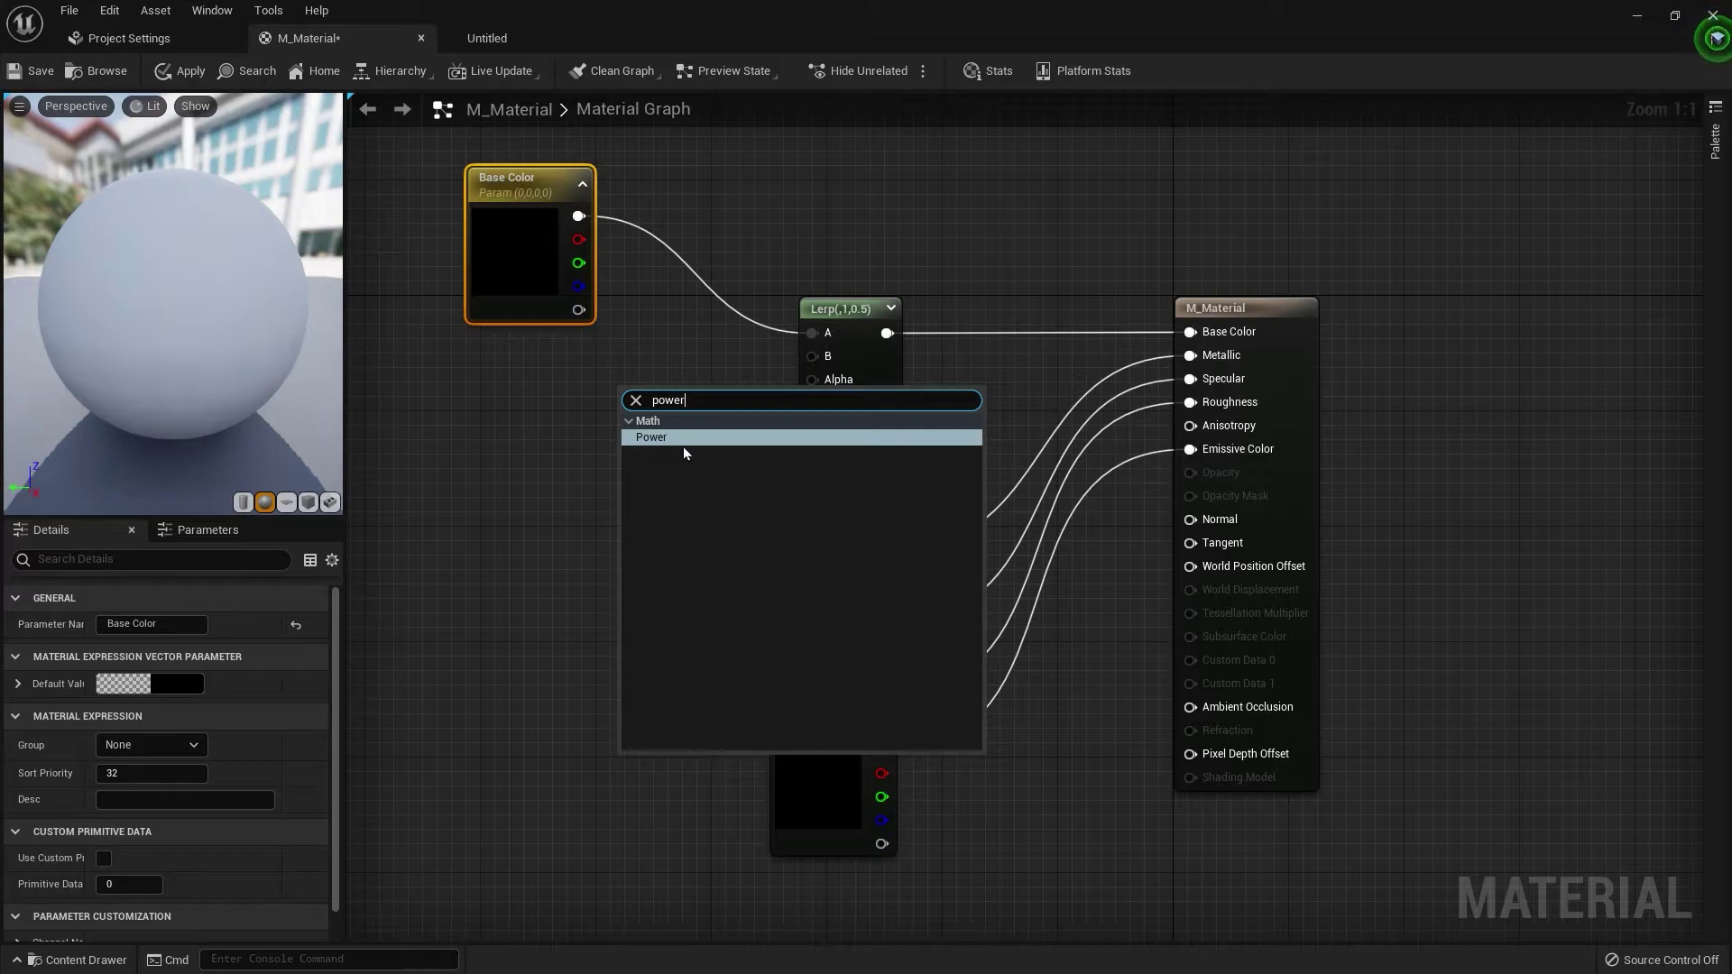
left_click(684, 440)
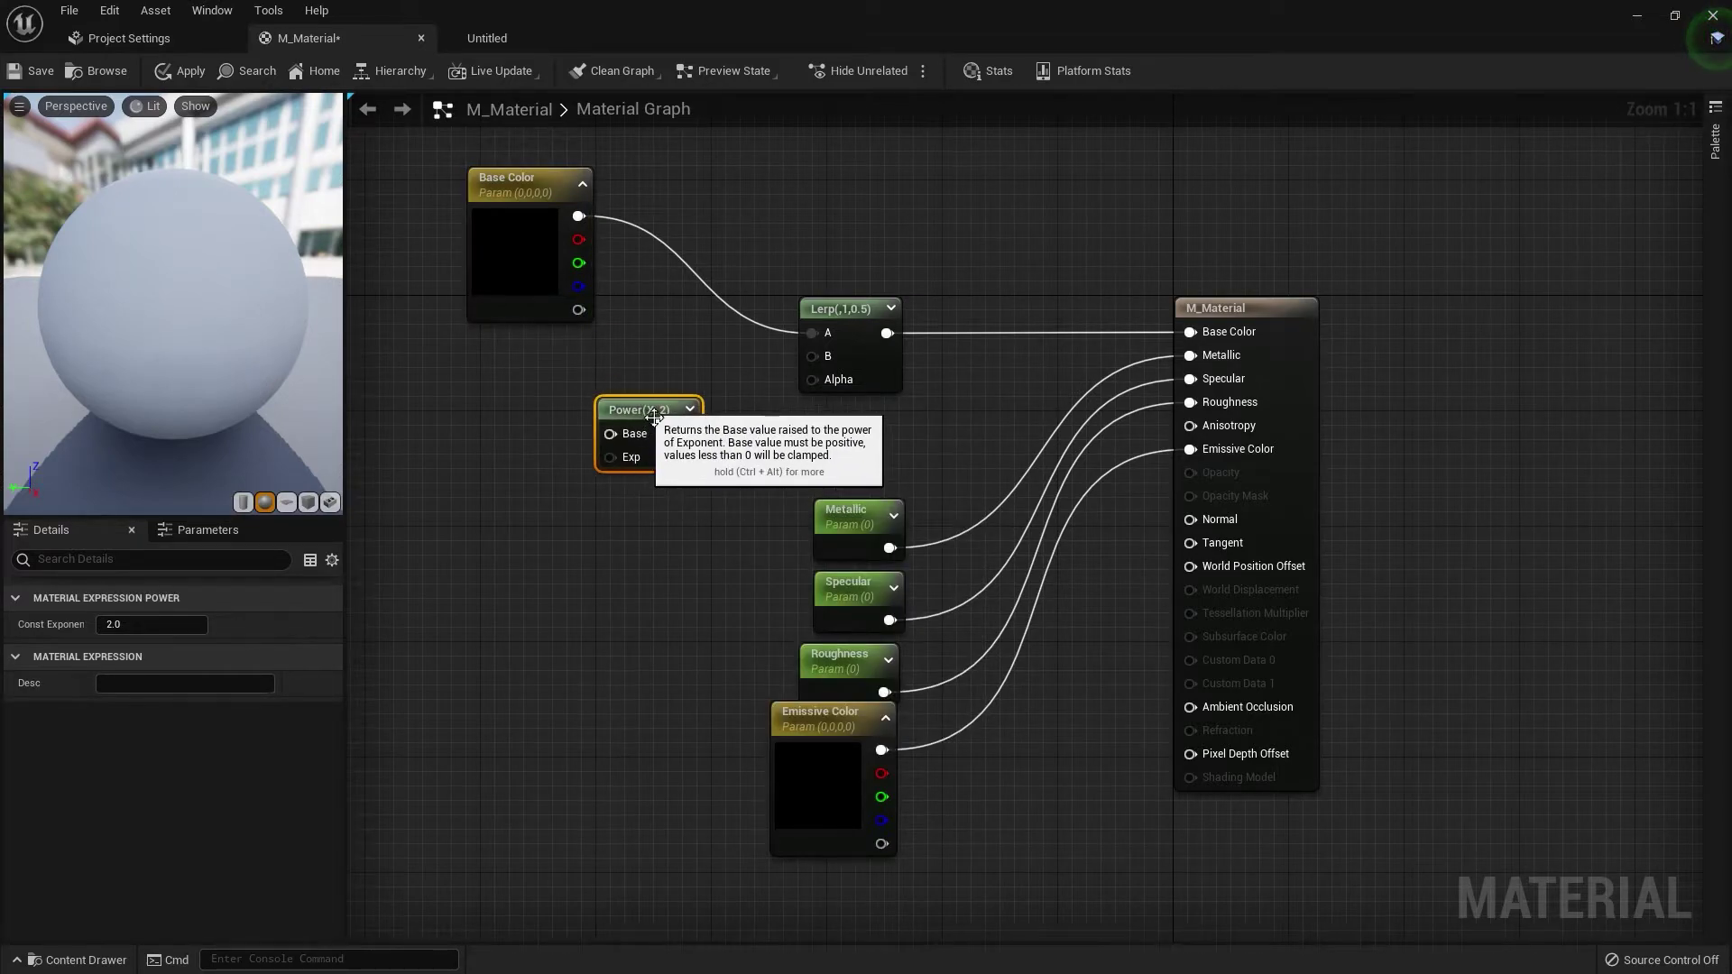
left_click_drag(577, 263, 533, 263)
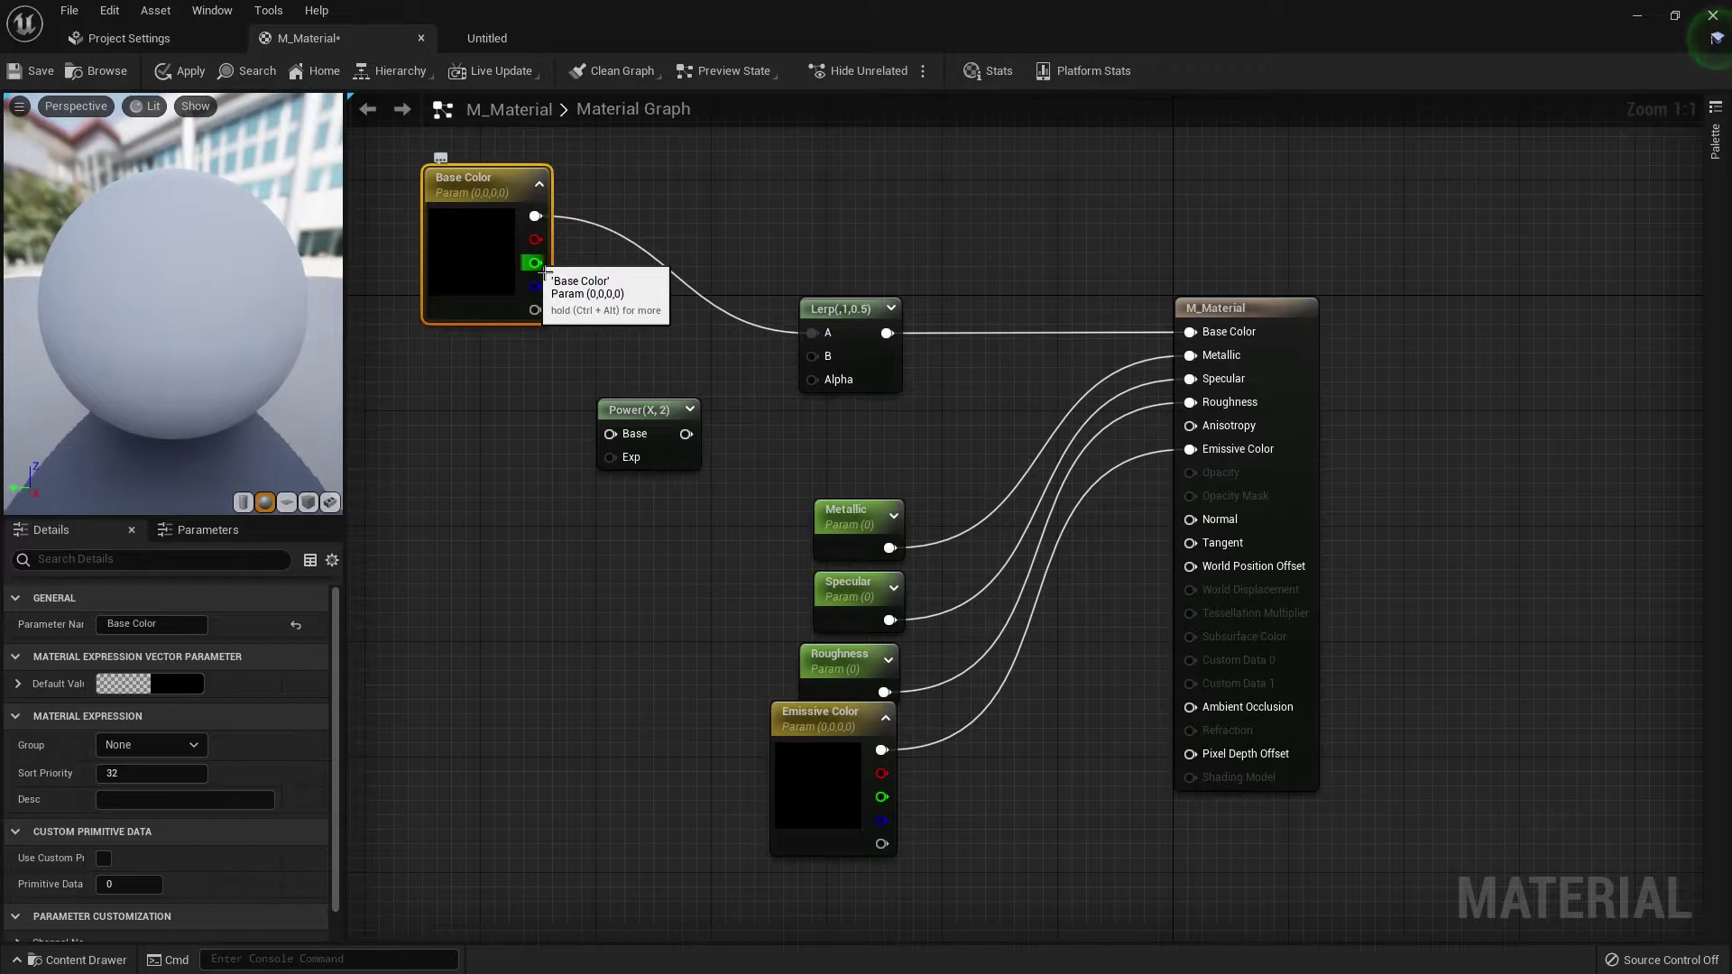
left_click_drag(666, 411, 665, 353)
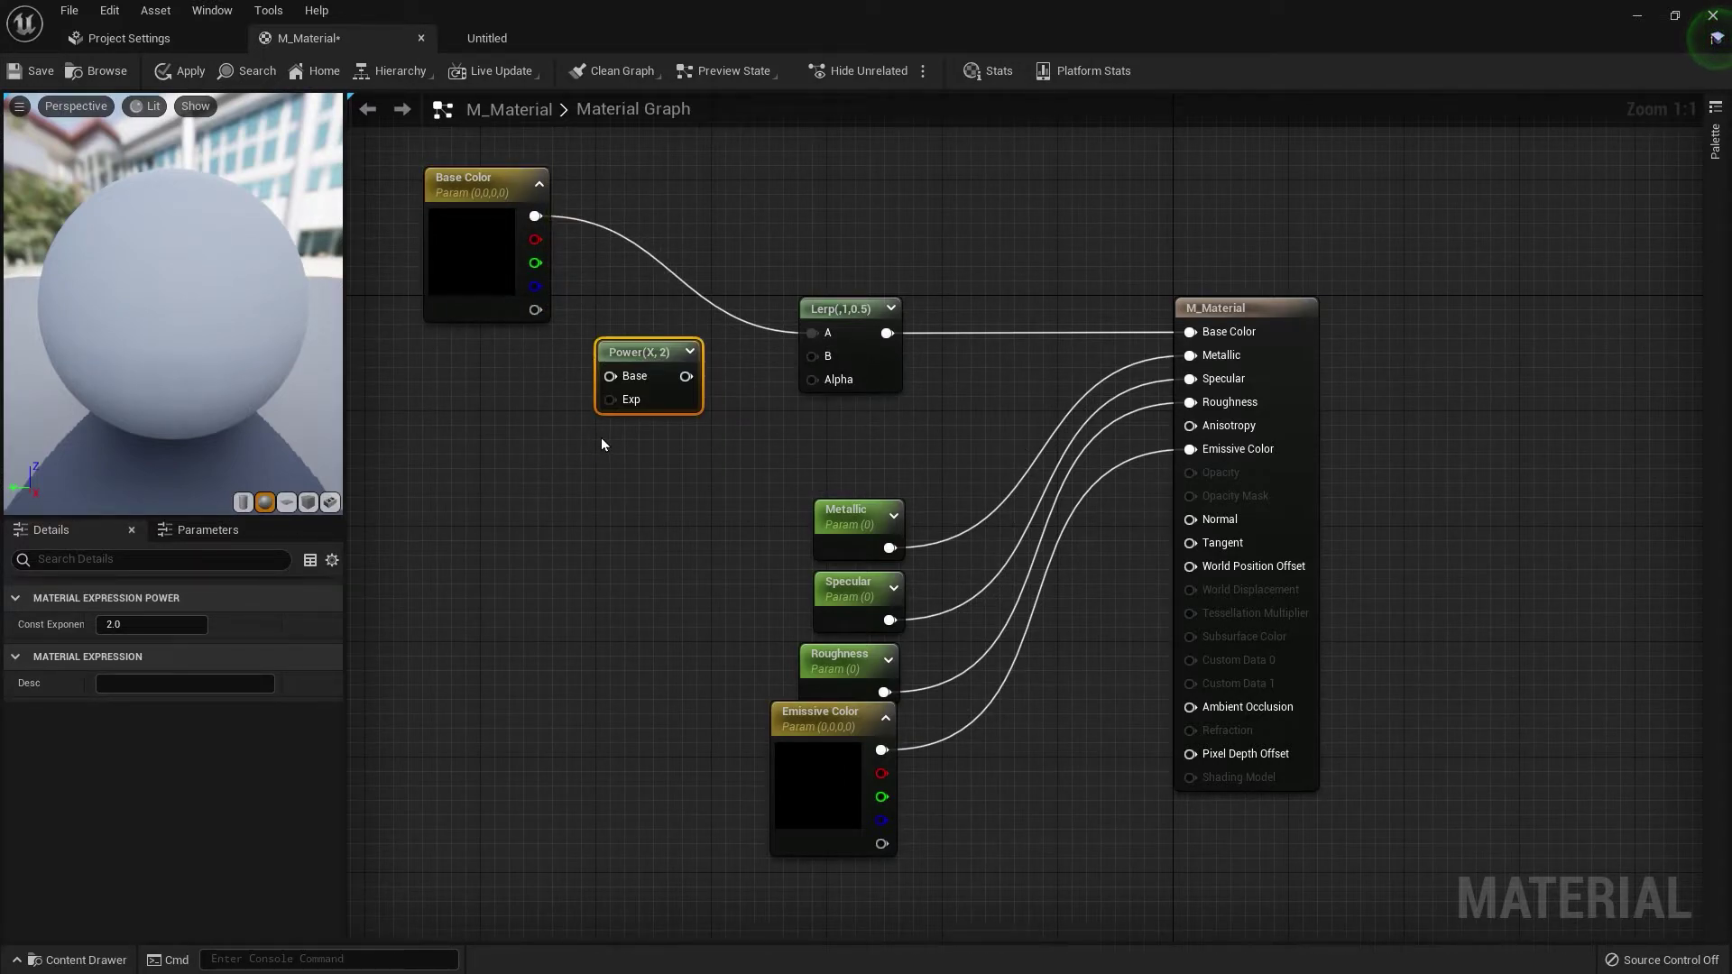
left_click(203, 627)
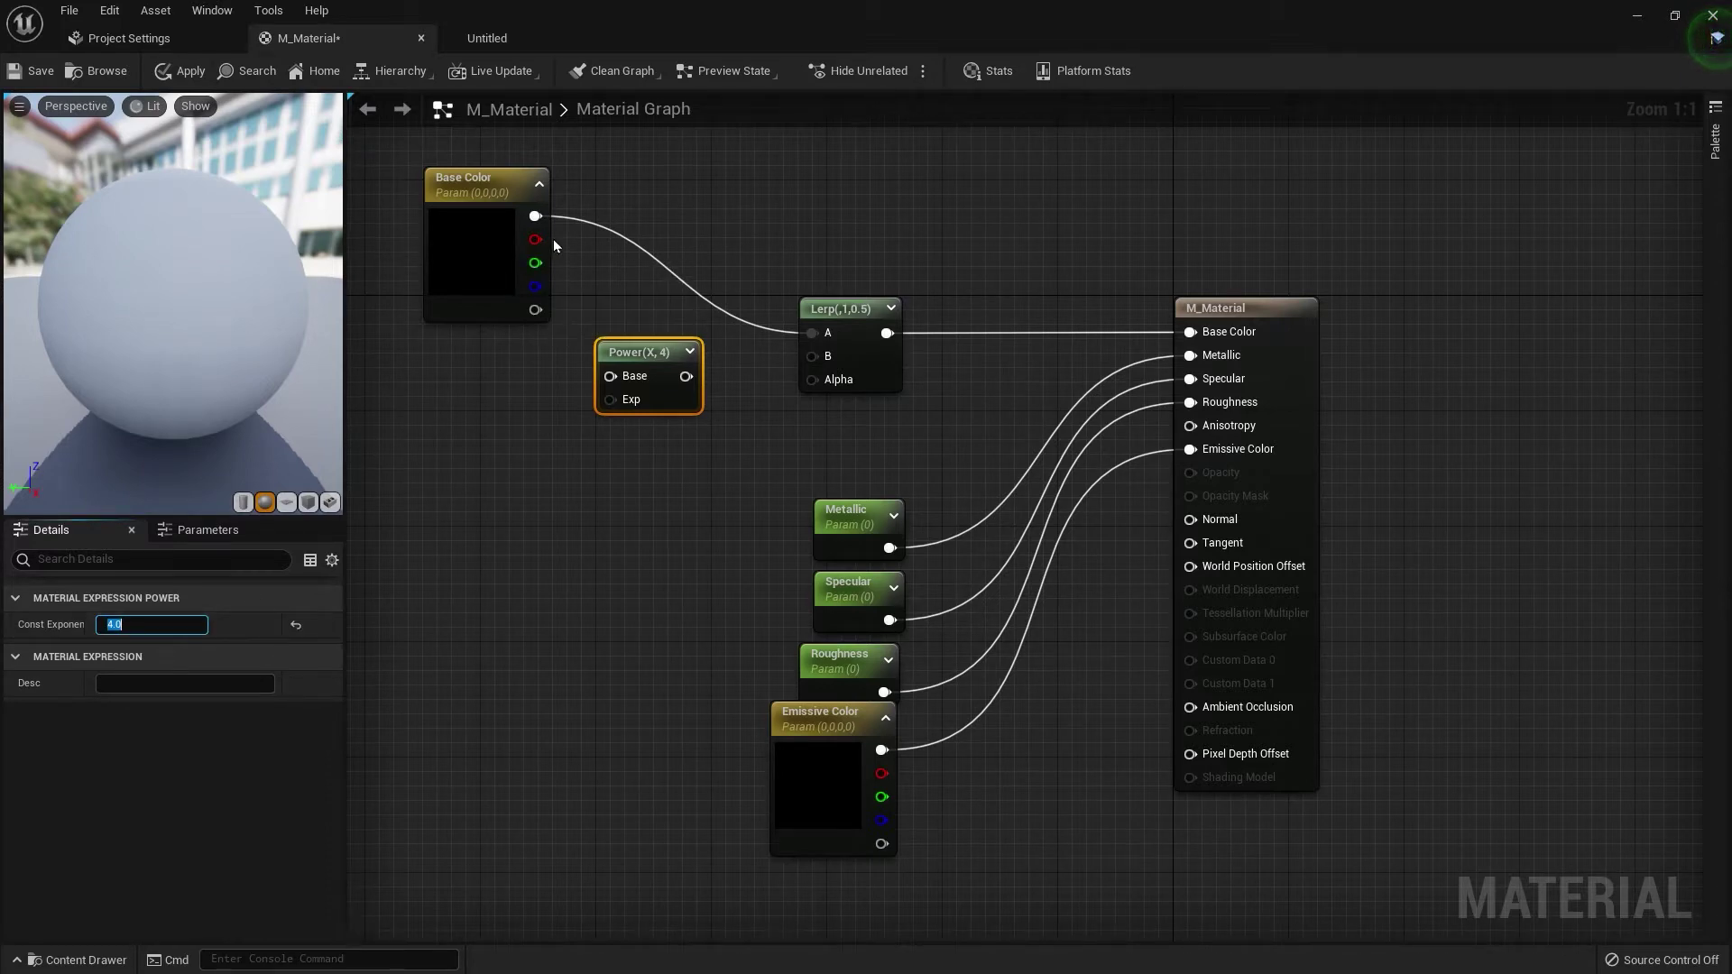
- Wire Base Color into the Power node's Base, connect its output to the Lerp's B input, and align the Power node
left_click_drag(535, 216, 811, 356)
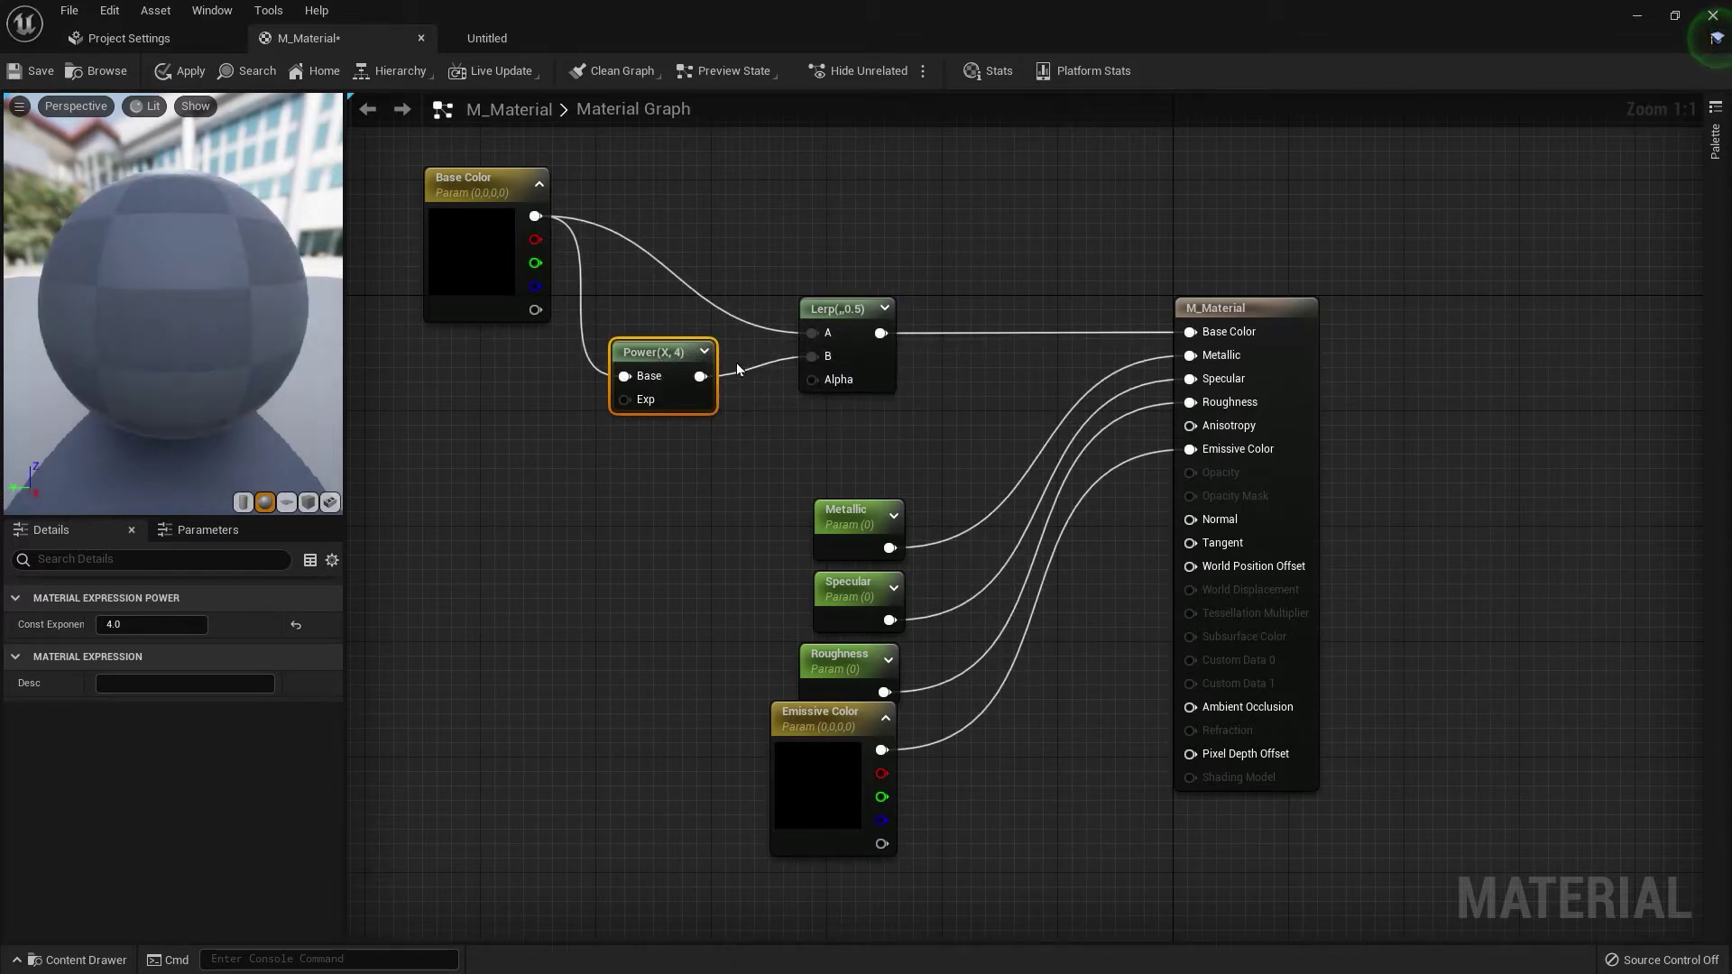
left_click_drag(687, 350, 691, 324)
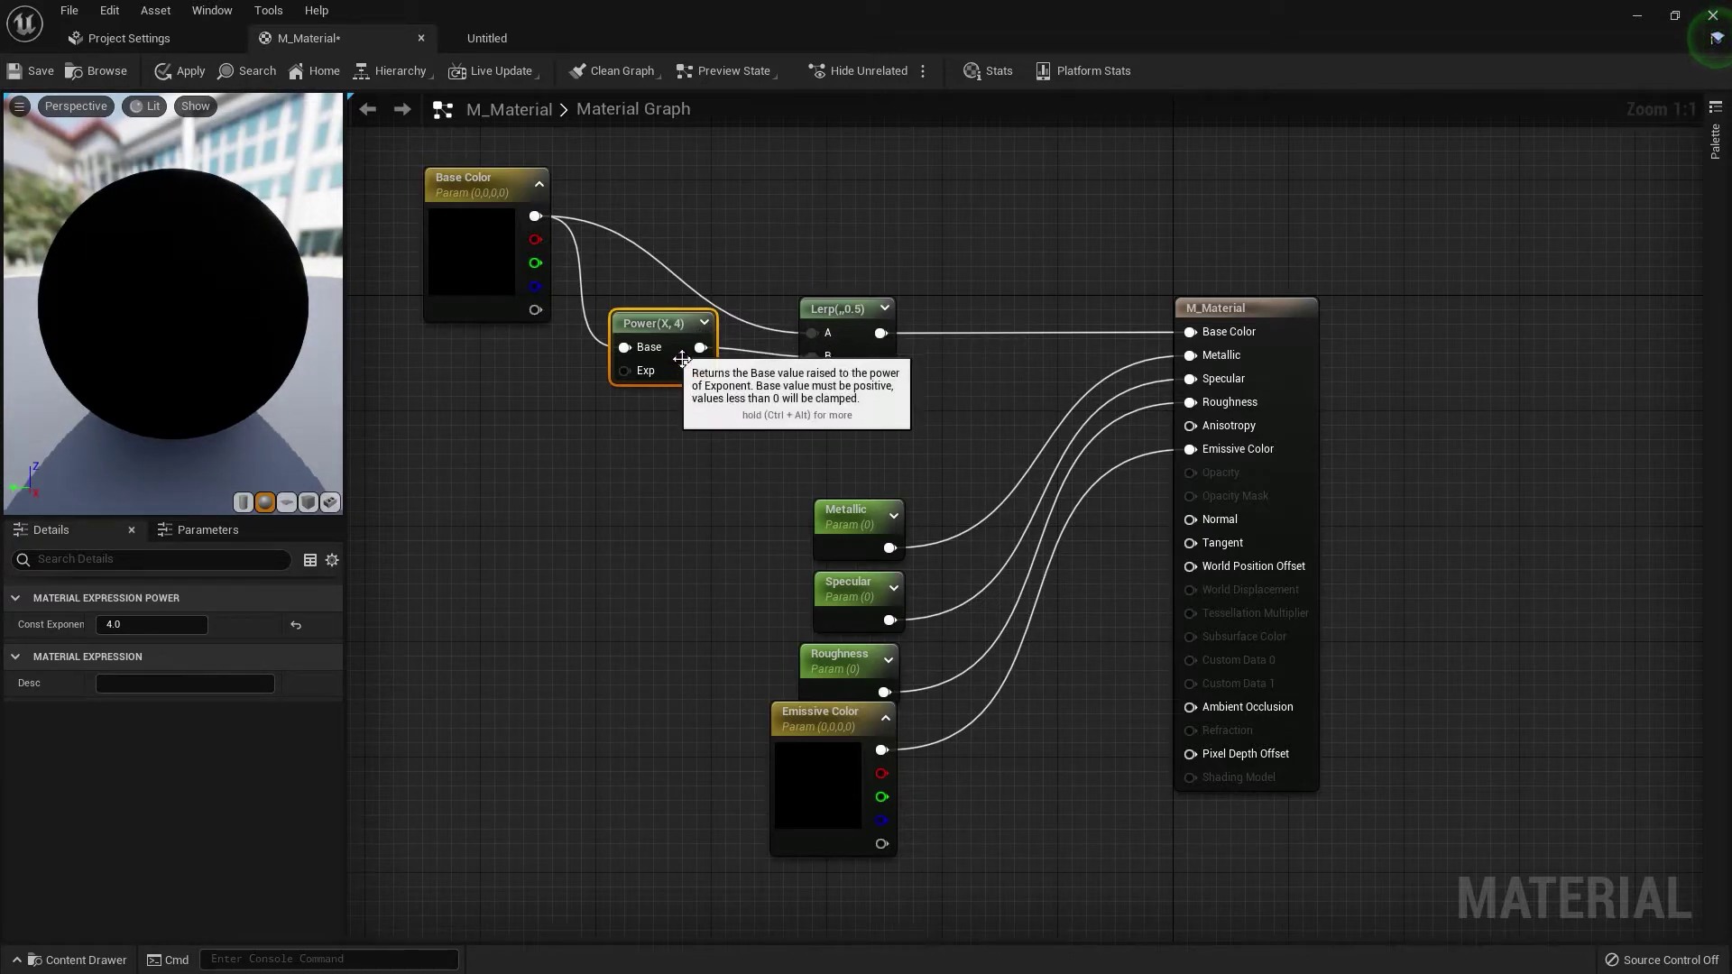
left_click_drag(672, 330, 672, 344)
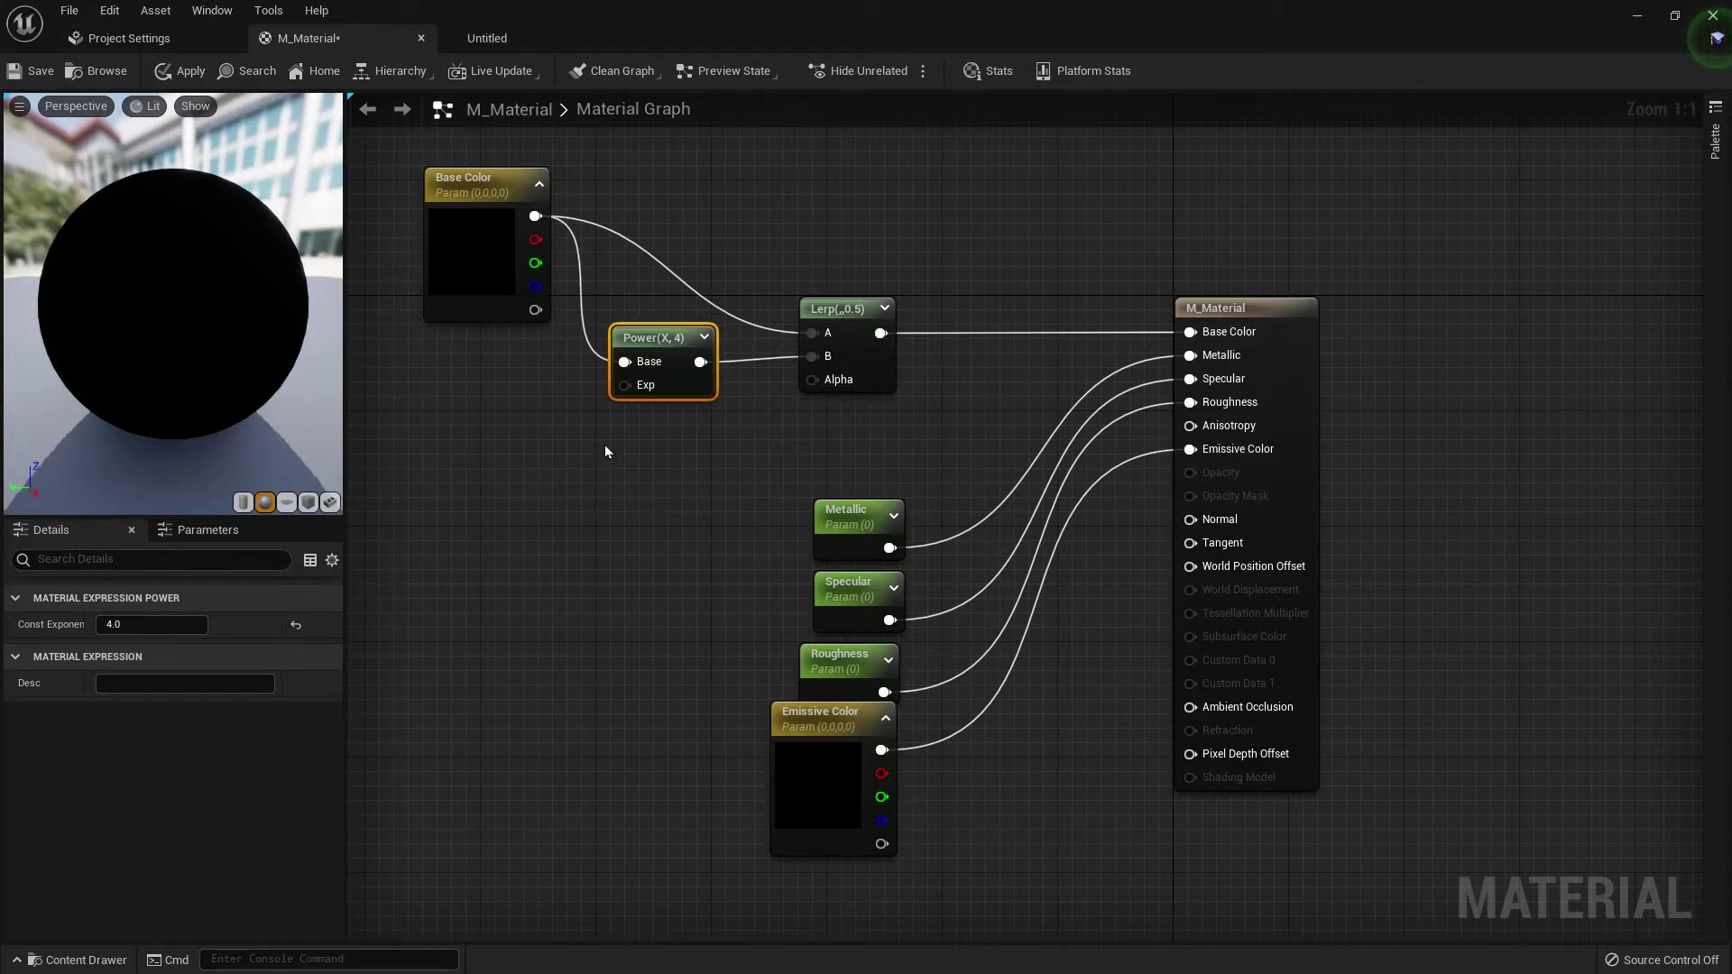
- Add a Fresnel node wired to the Lerp's Alpha input and move the Base Color node level with the Lerp's A input
right_click(620, 469)
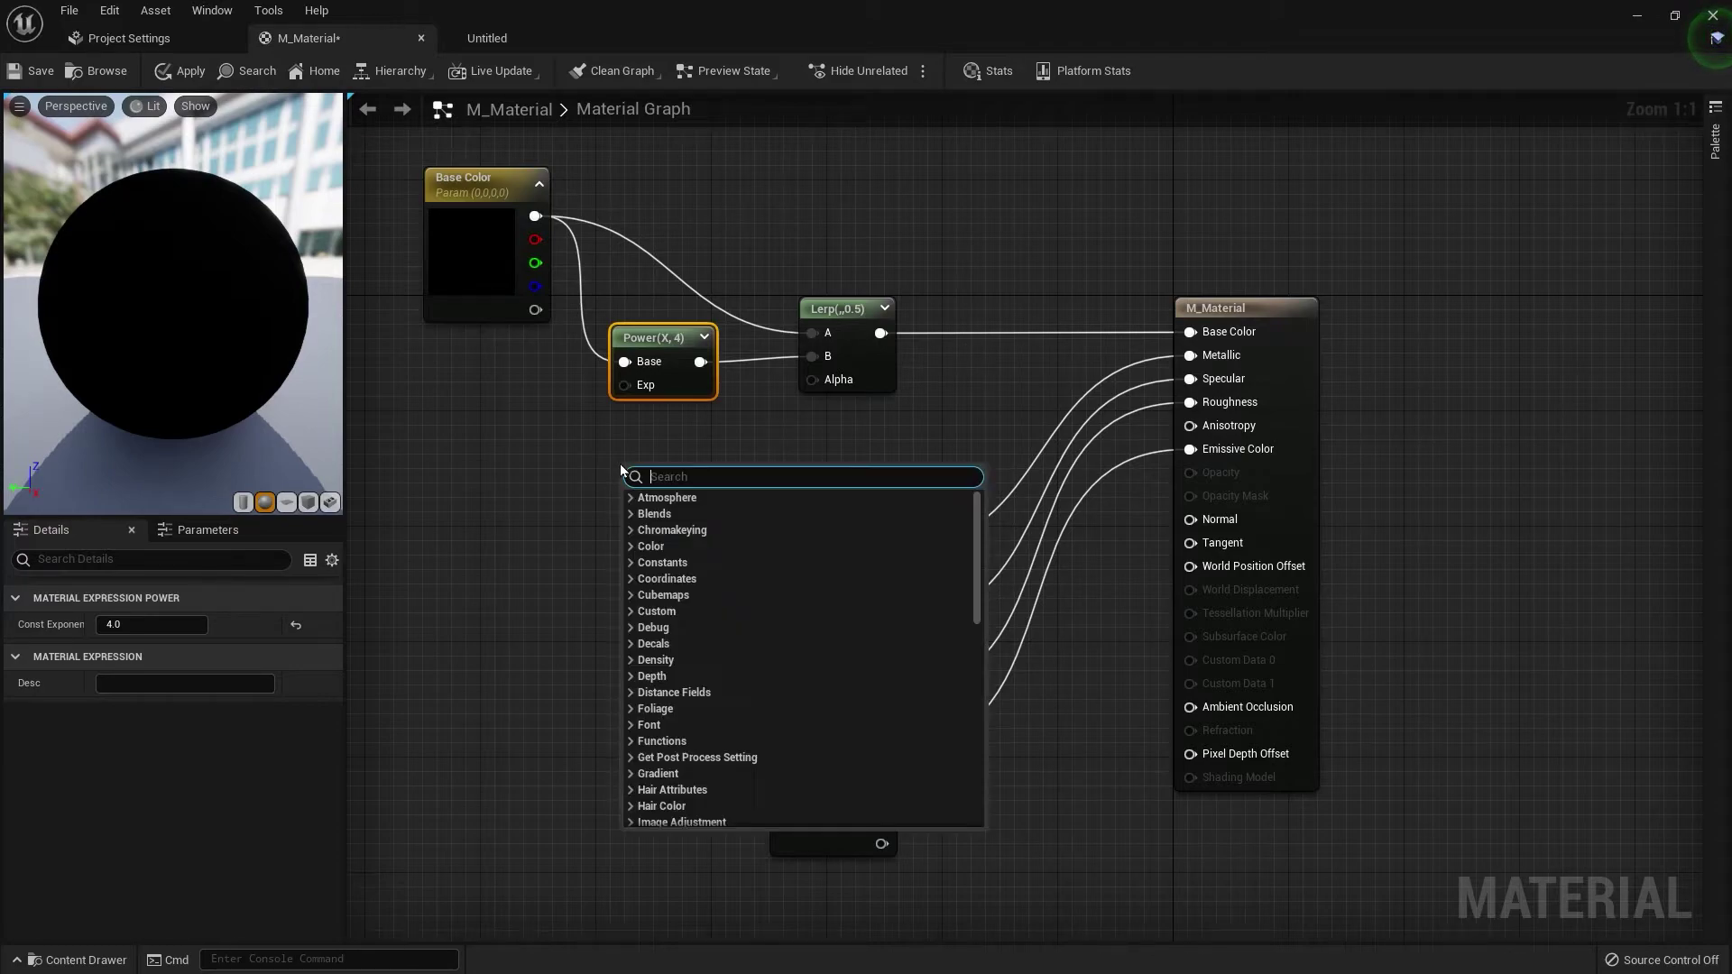
type("fres")
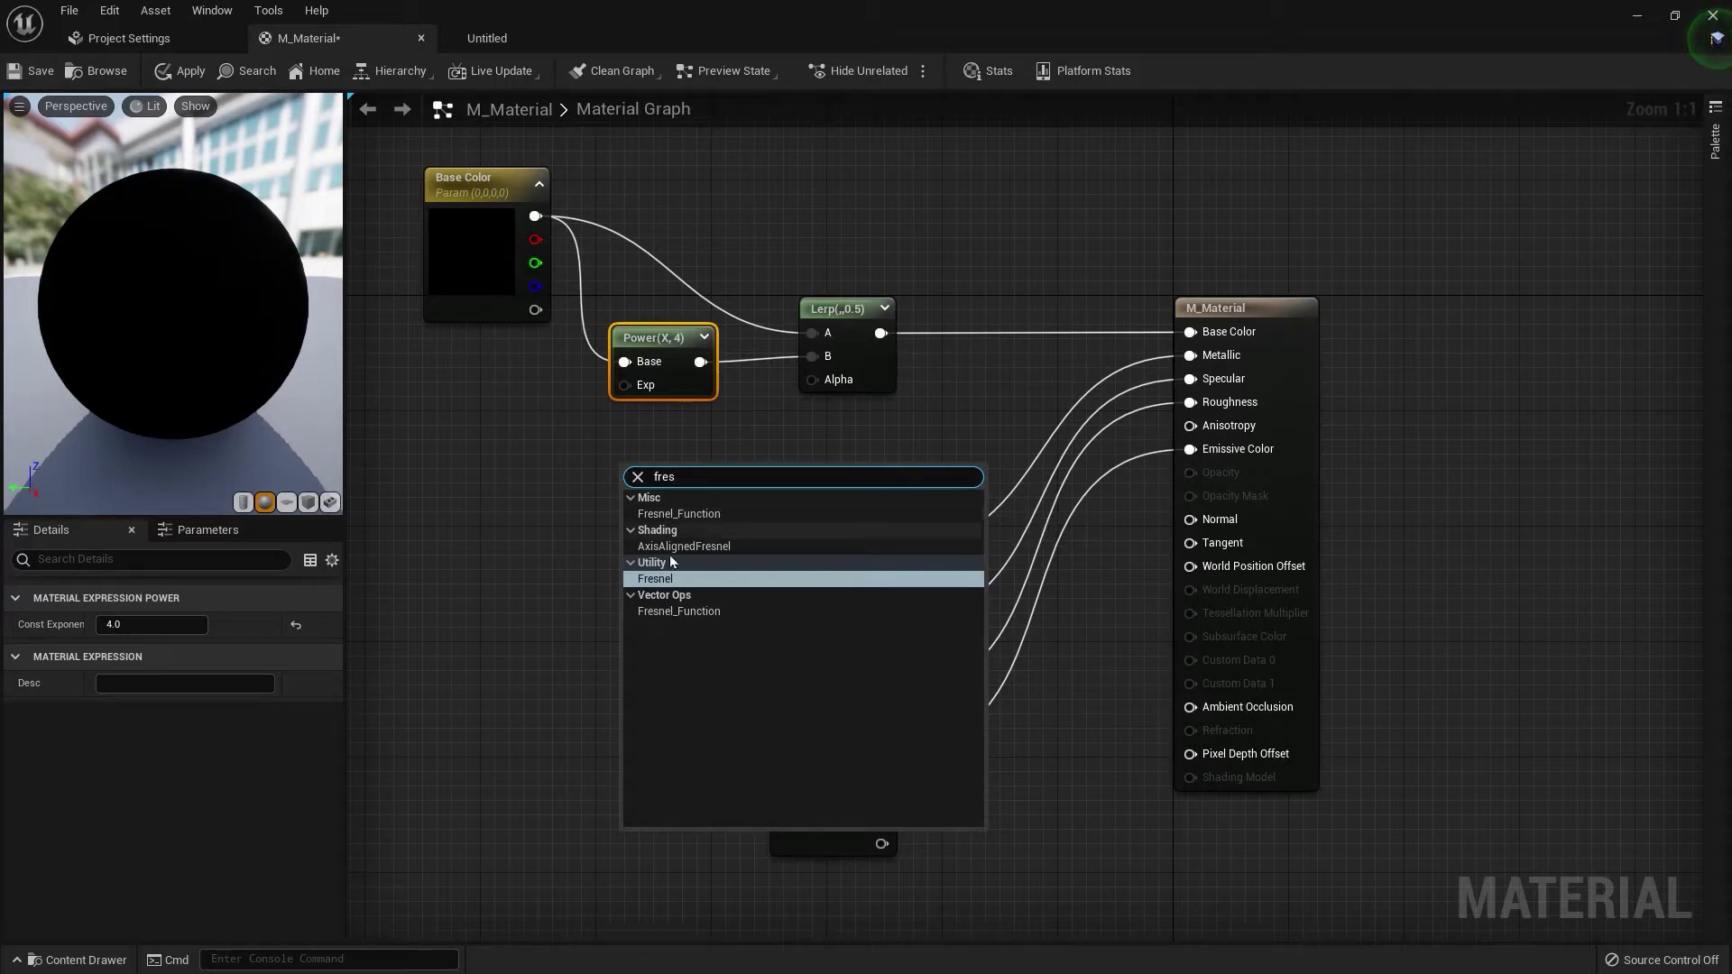
left_click(668, 578)
left_click_drag(682, 462, 812, 381)
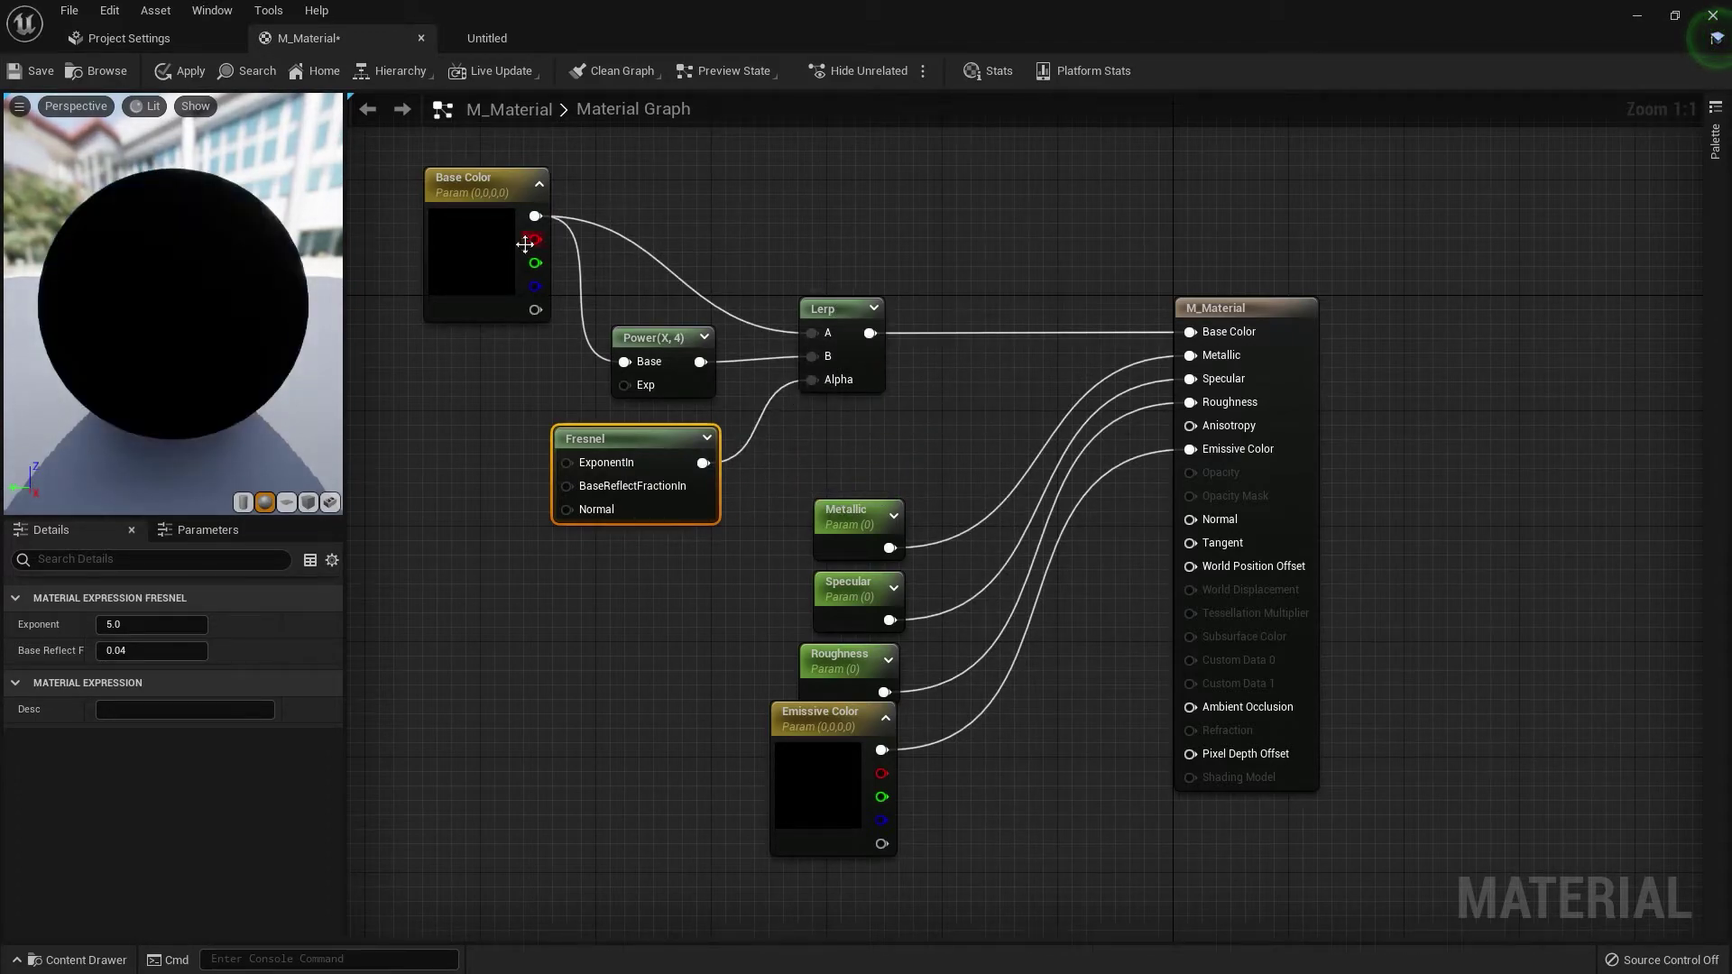
left_click_drag(462, 192, 425, 314)
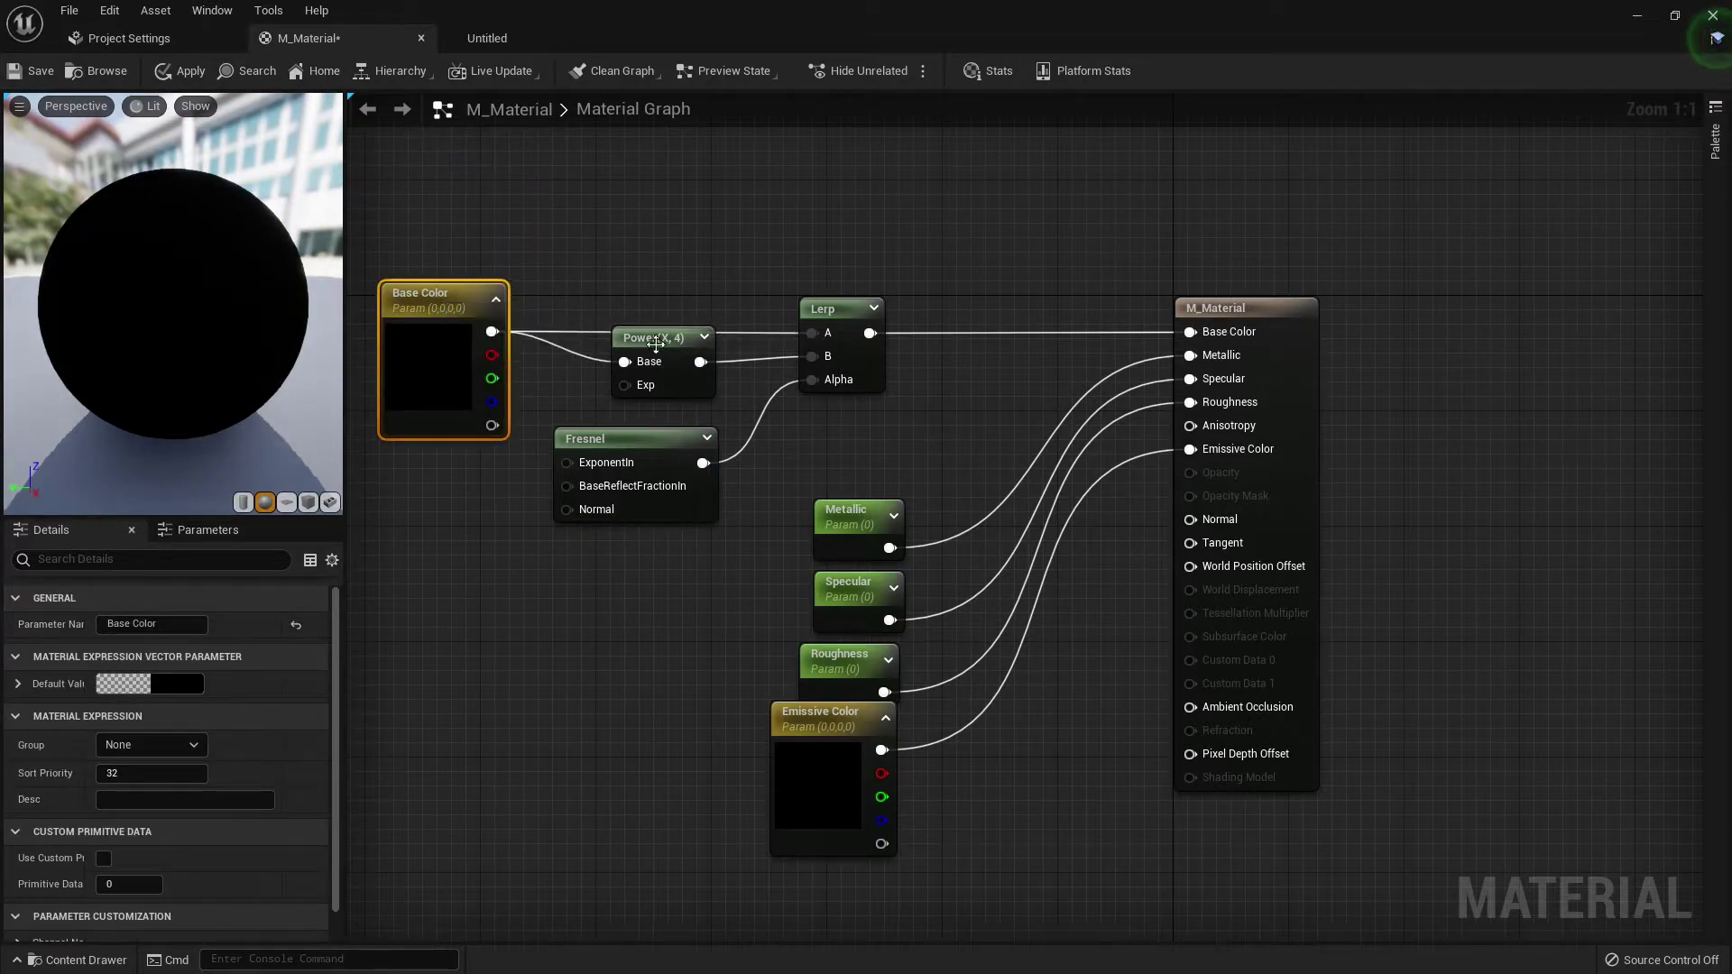
left_click(670, 439)
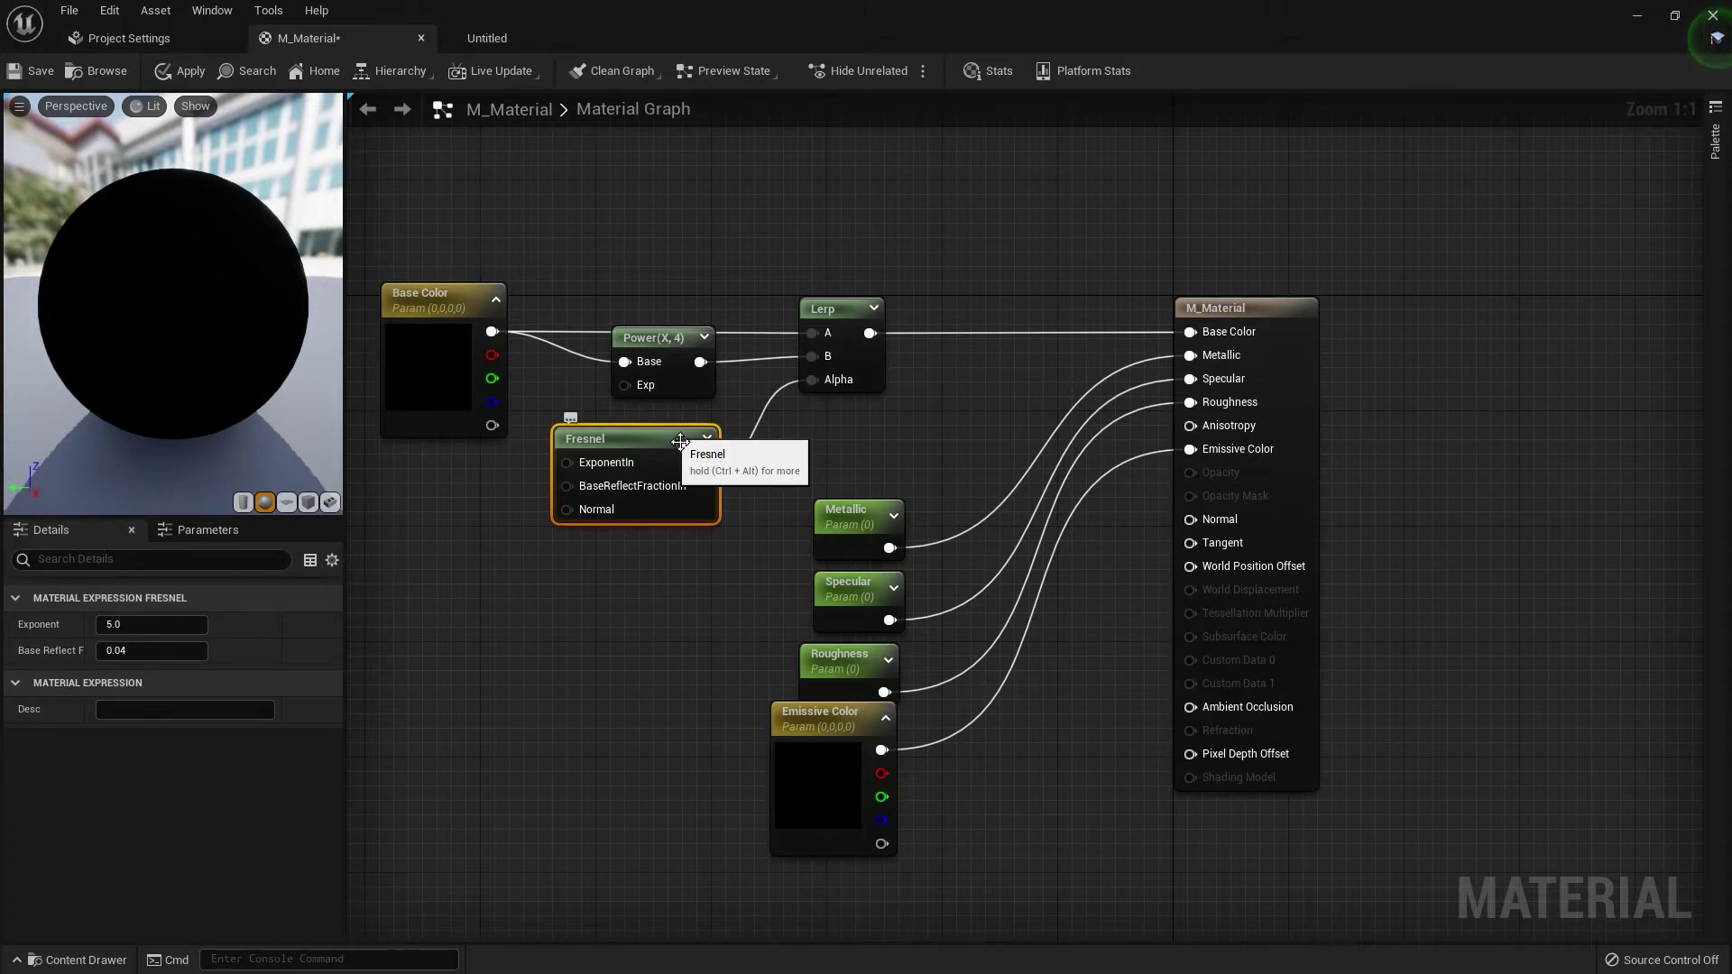
left_click(813, 451)
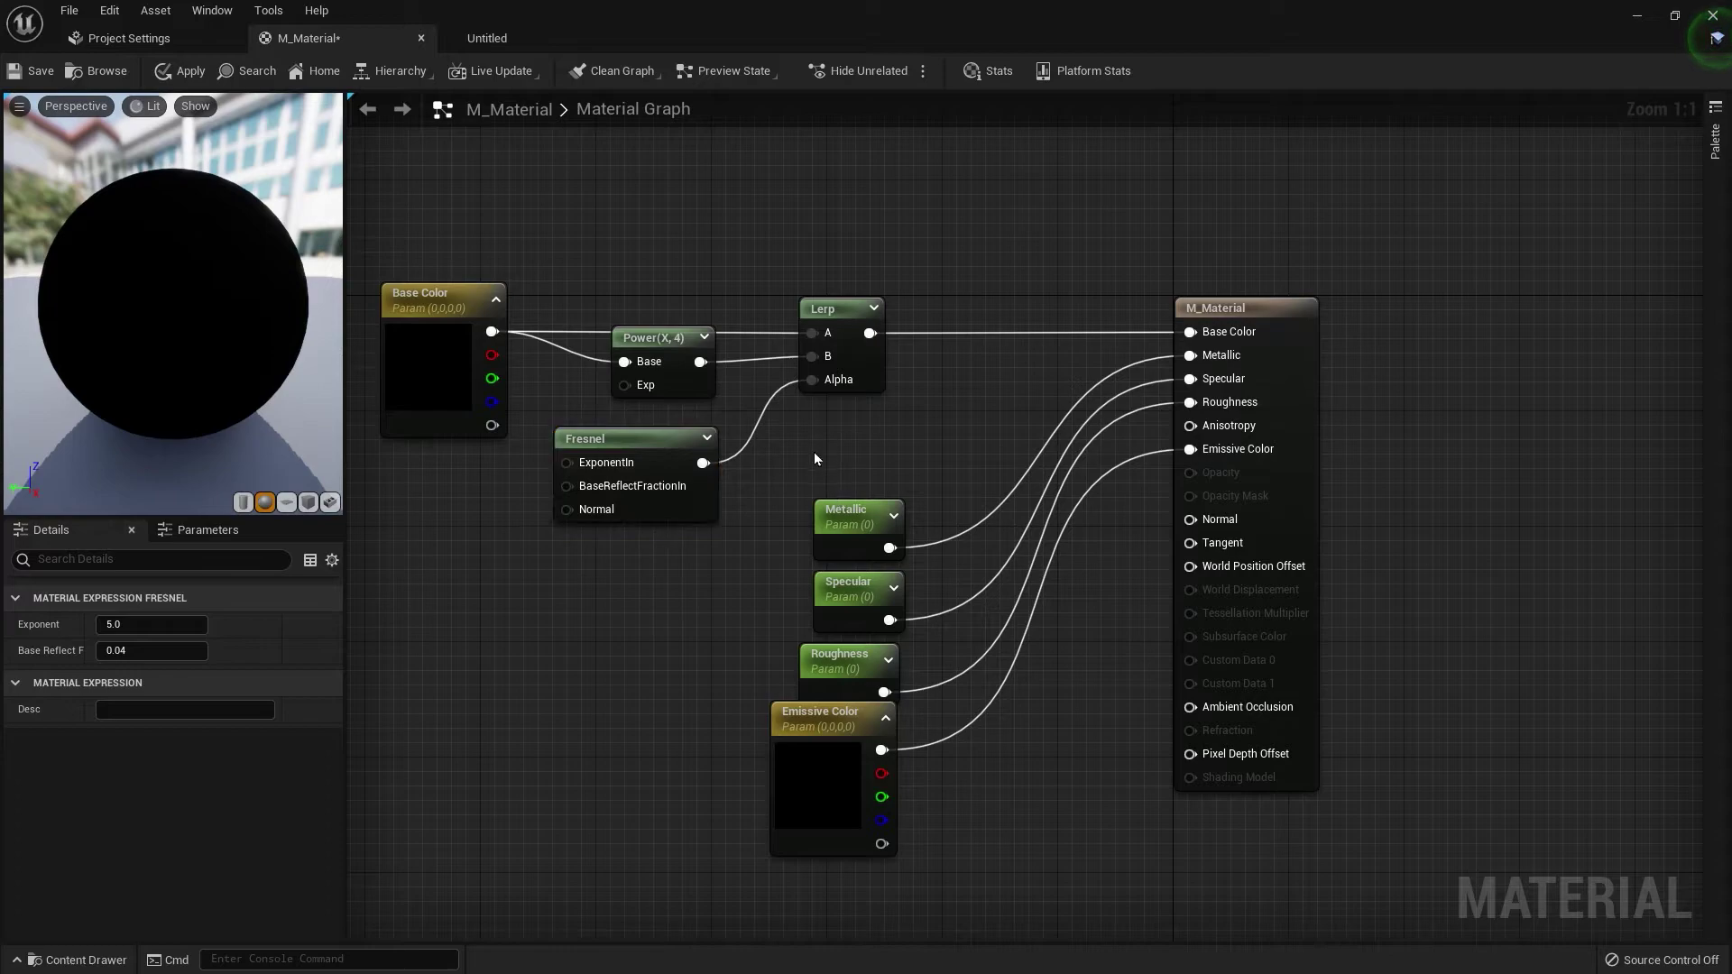
- Save M_Material, then close the material editor and the Project Settings
left_click(59, 78)
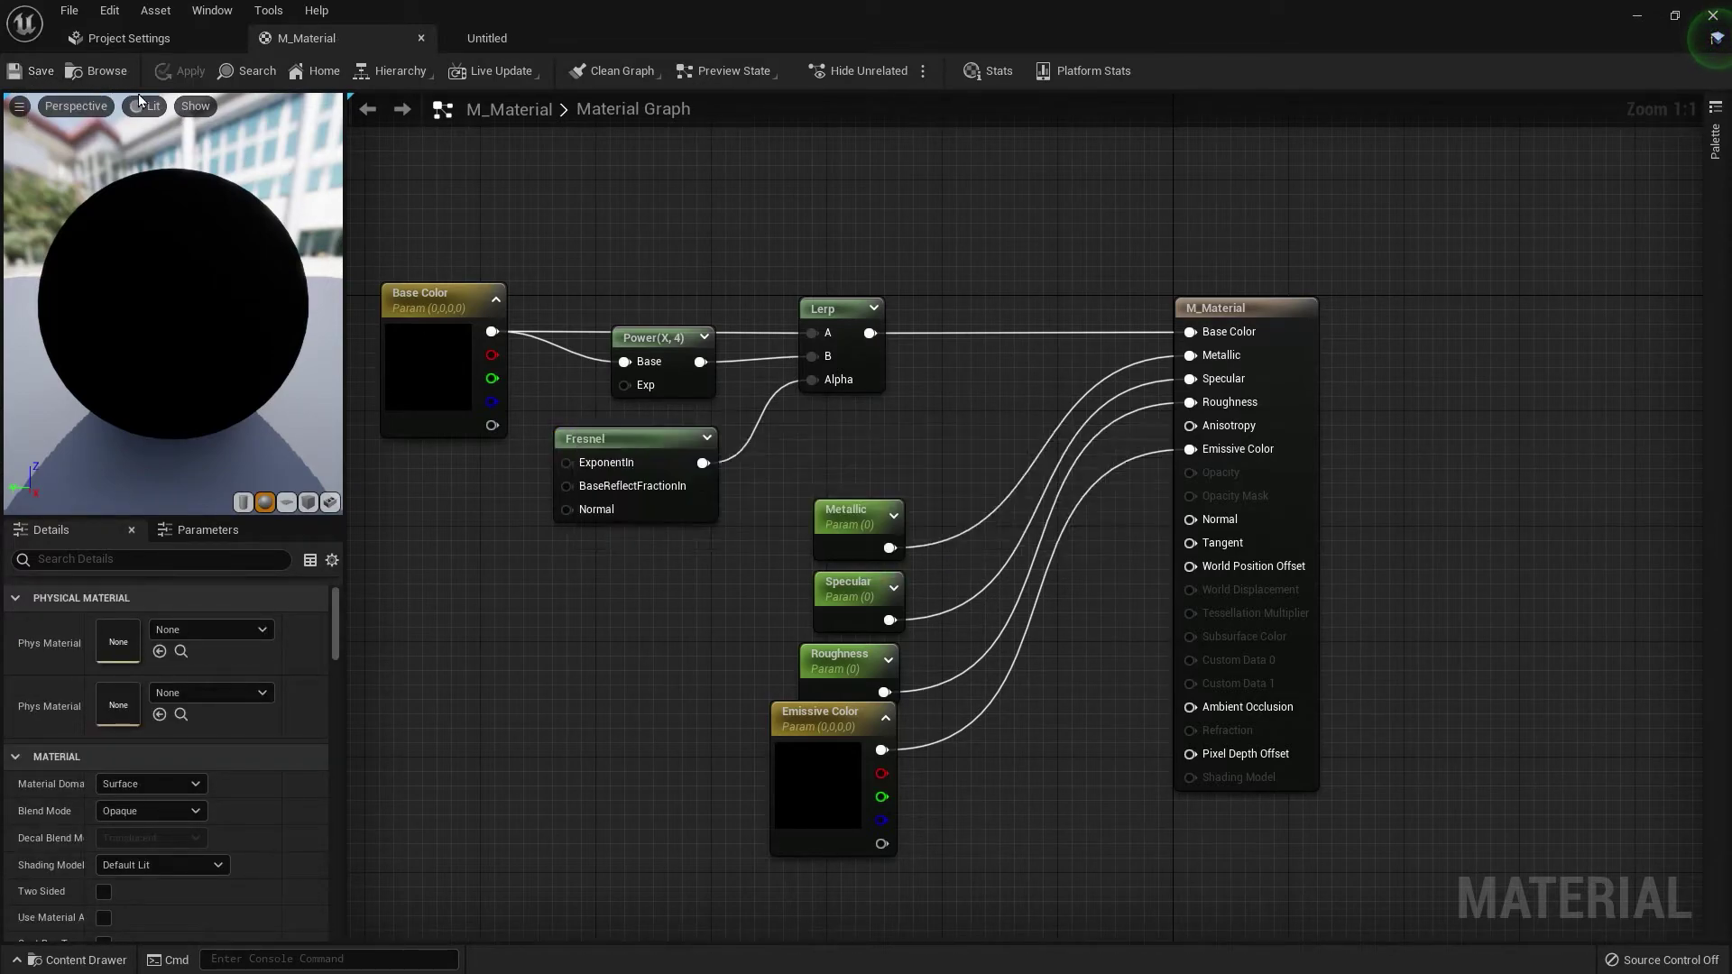
left_click(421, 38)
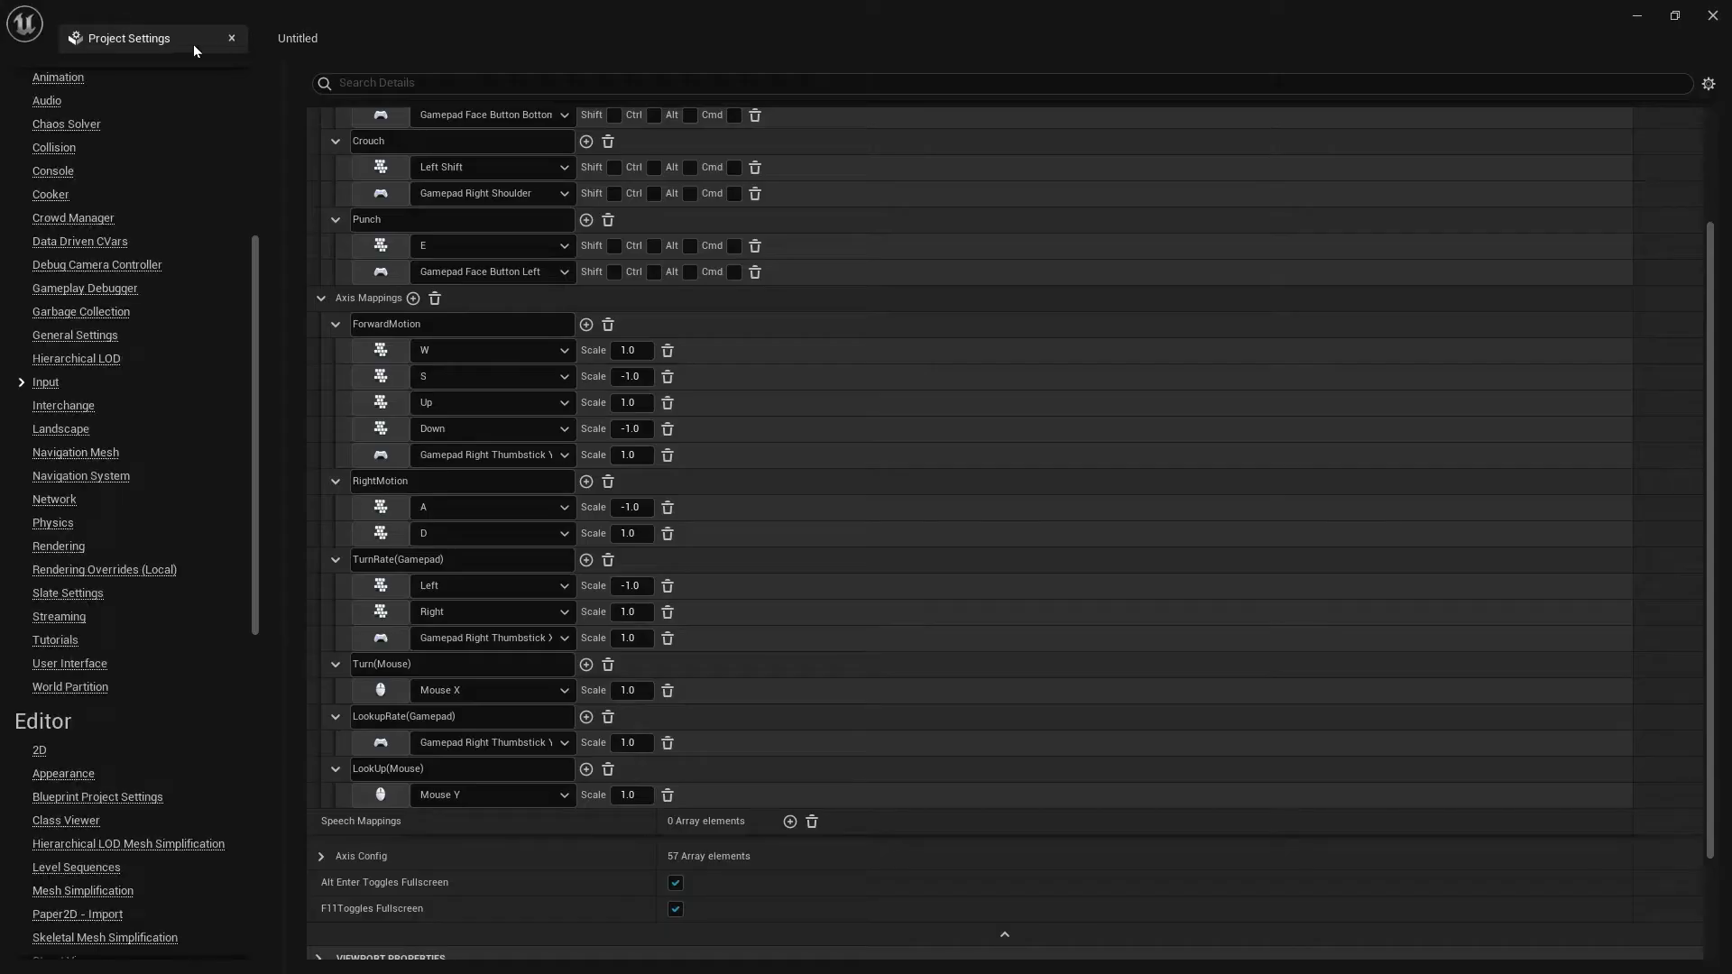
left_click(235, 38)
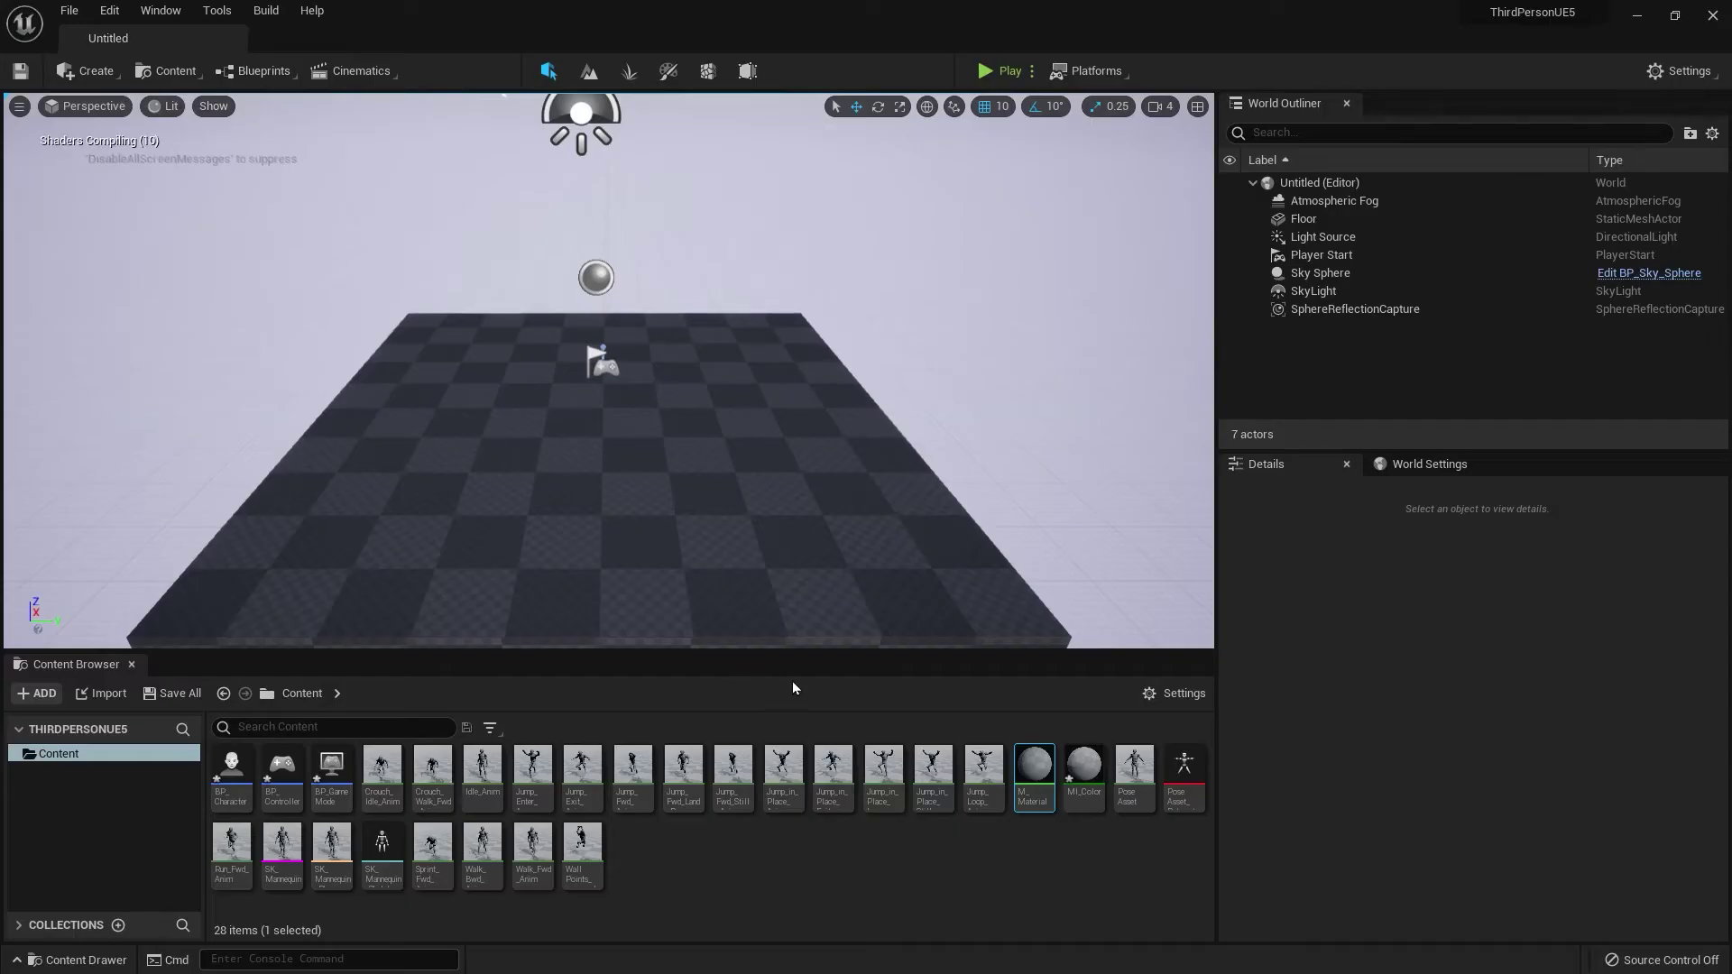
- Open the MI_Color material instance and dock its editor beside the level tab in the main window
left_click(1090, 795)
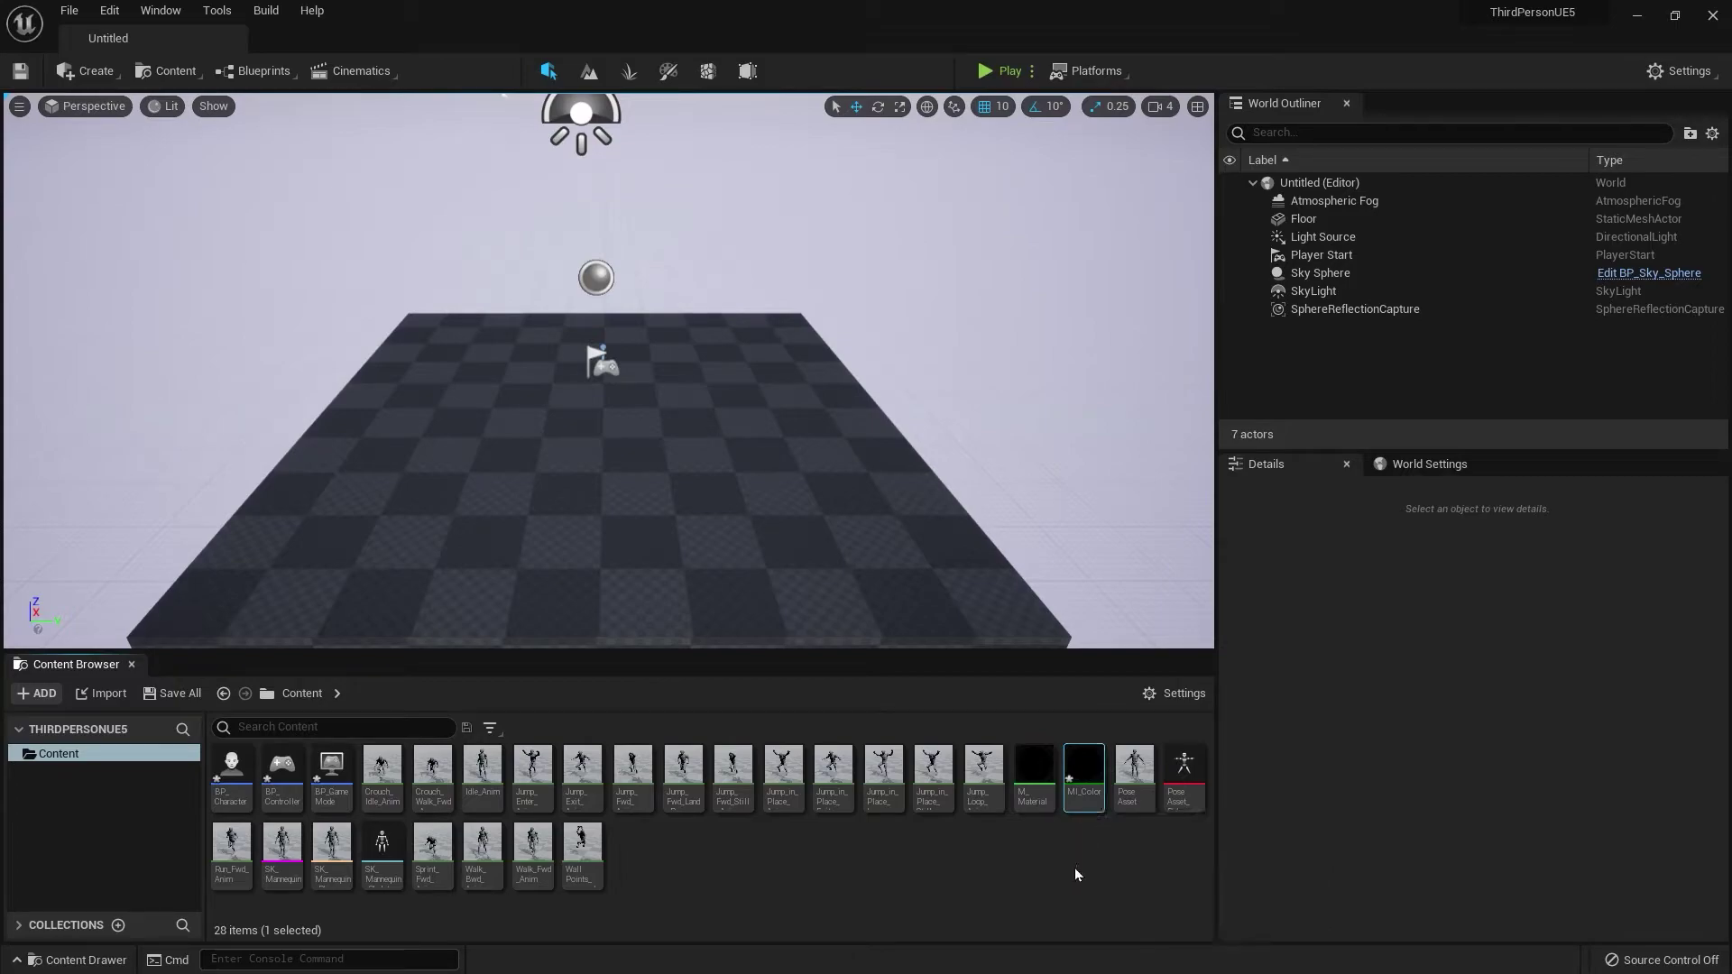
double_click(1083, 774)
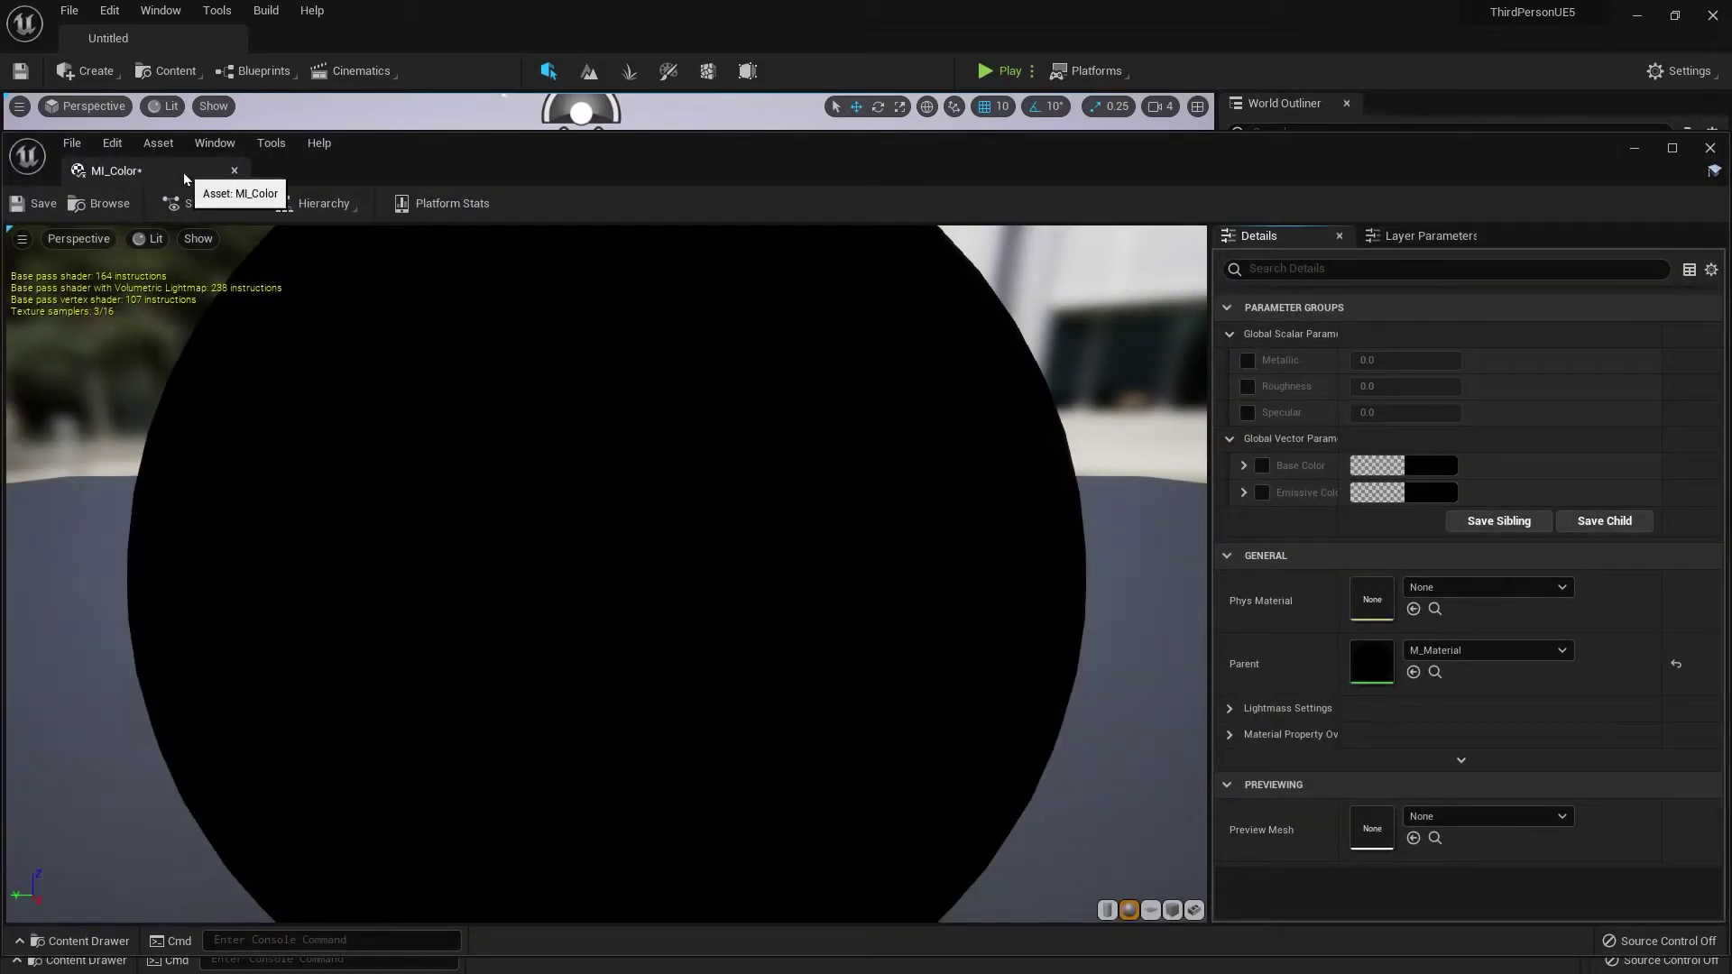
left_click_drag(182, 169, 326, 42)
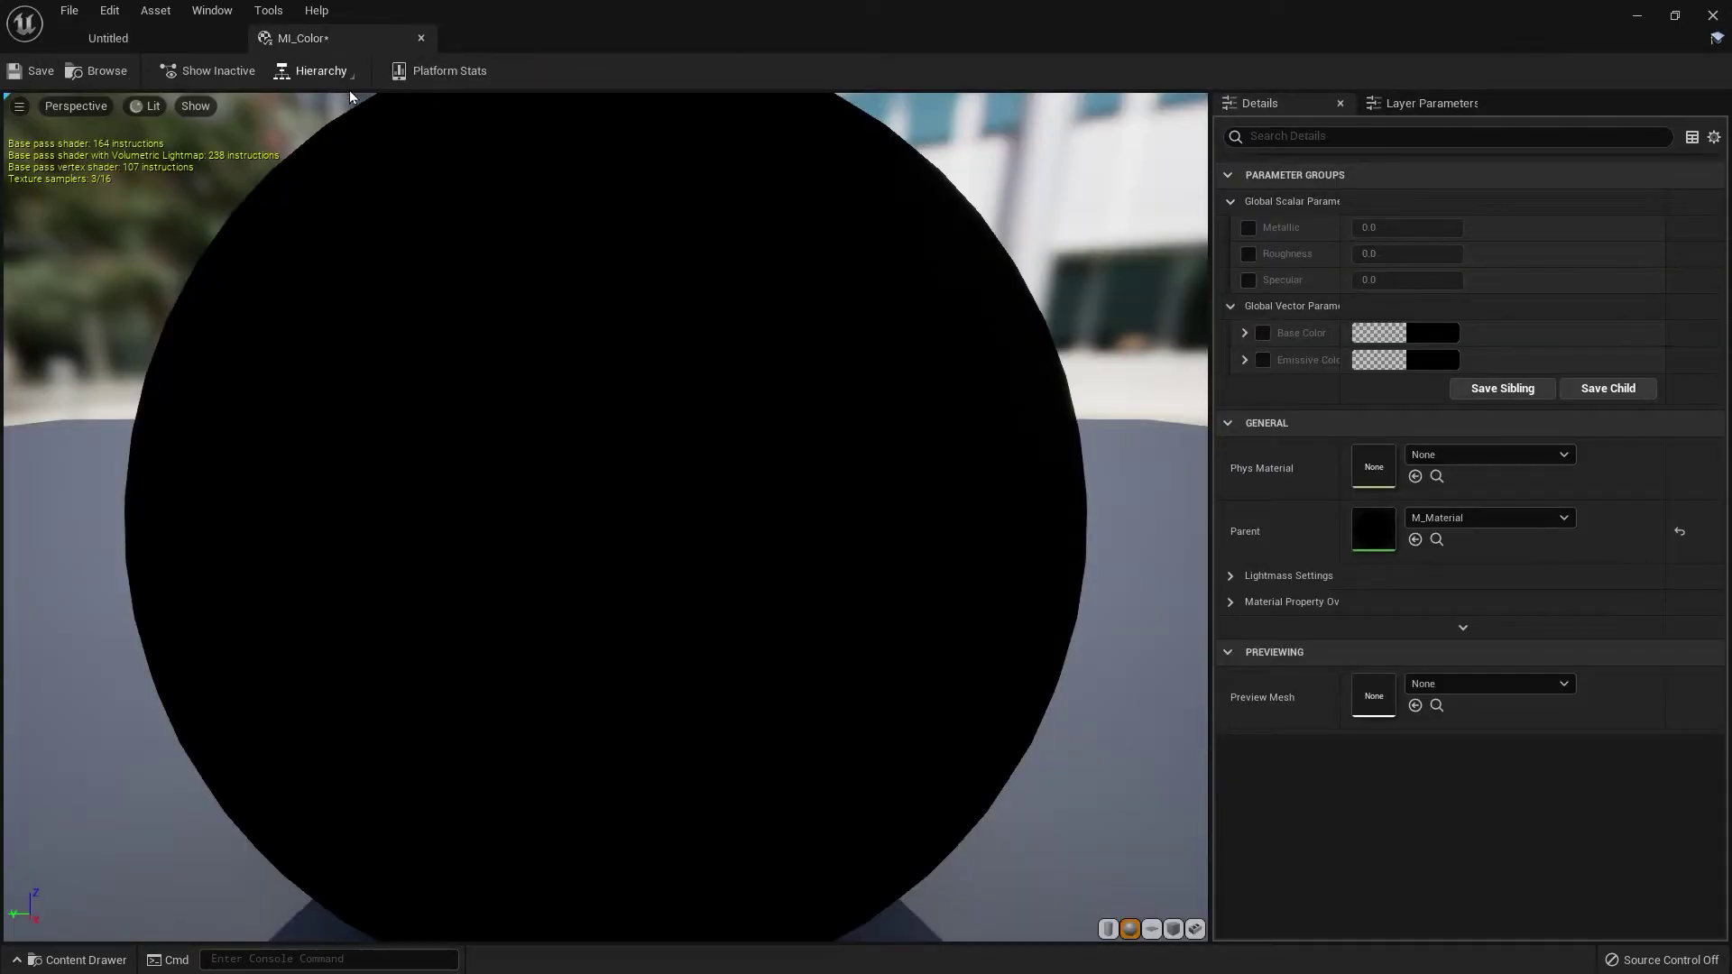
- Enable the Roughness and Specular overrides on MI_Color, setting Specular to 0.25 and Roughness to 0.2
scroll(801, 335, "down", 6)
scroll(801, 339, "up", 3)
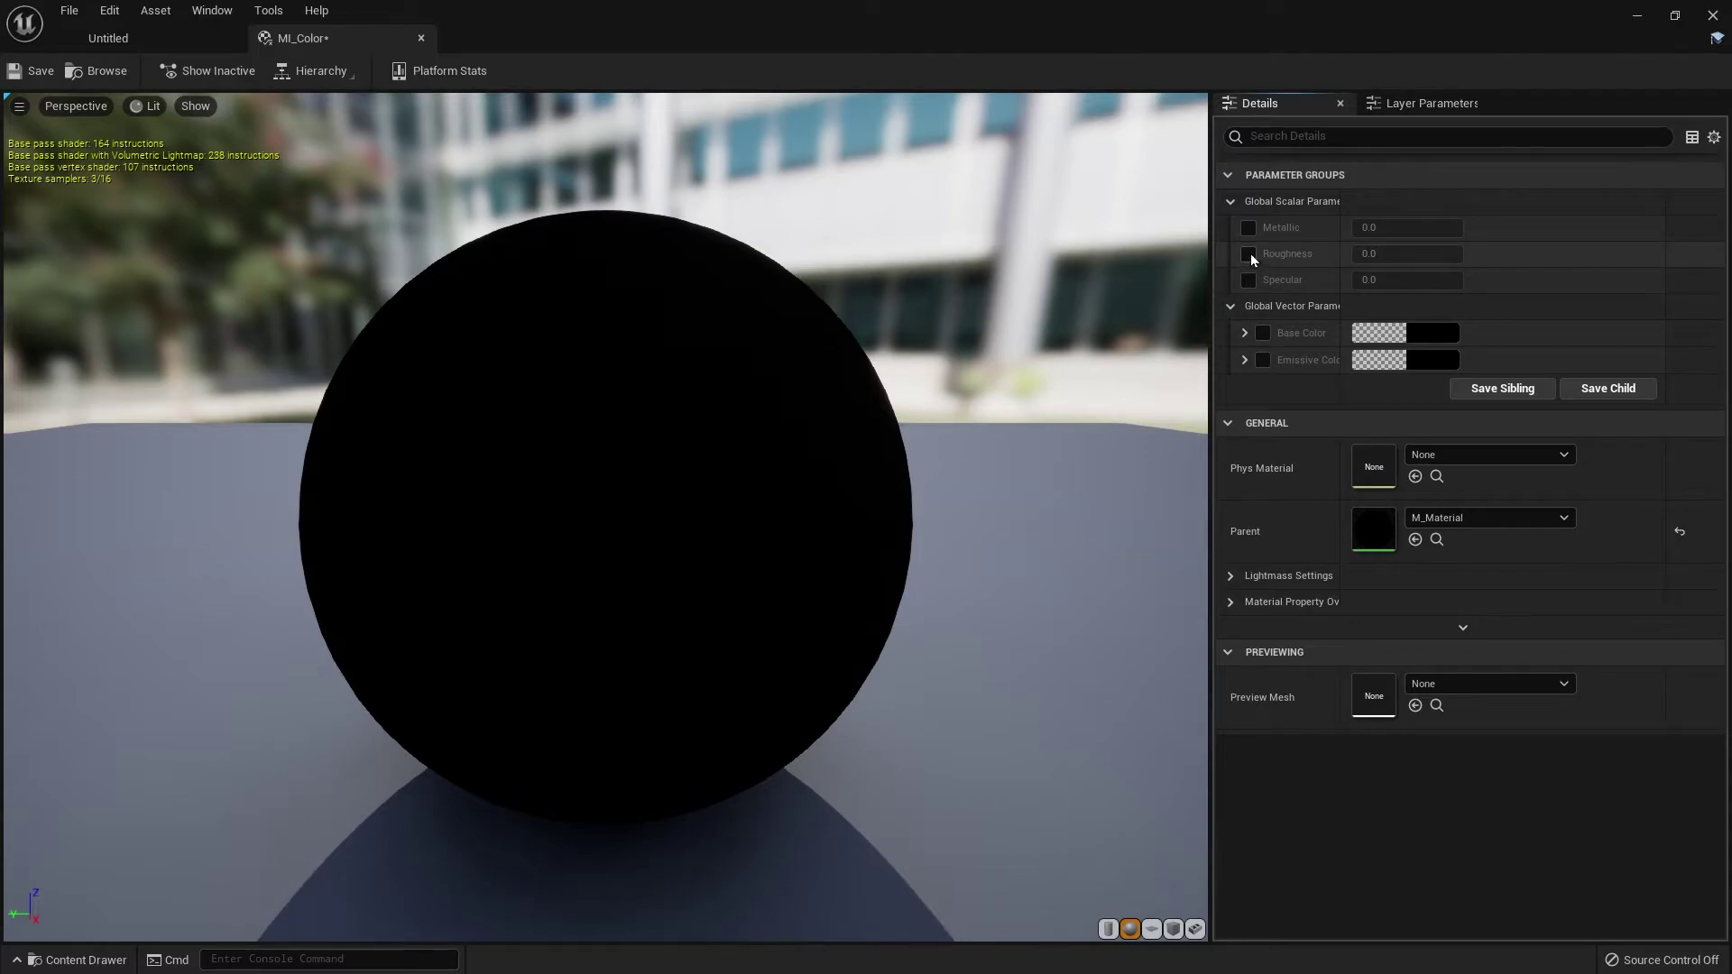
left_click(1249, 254)
left_click(1250, 280)
left_click(1452, 282)
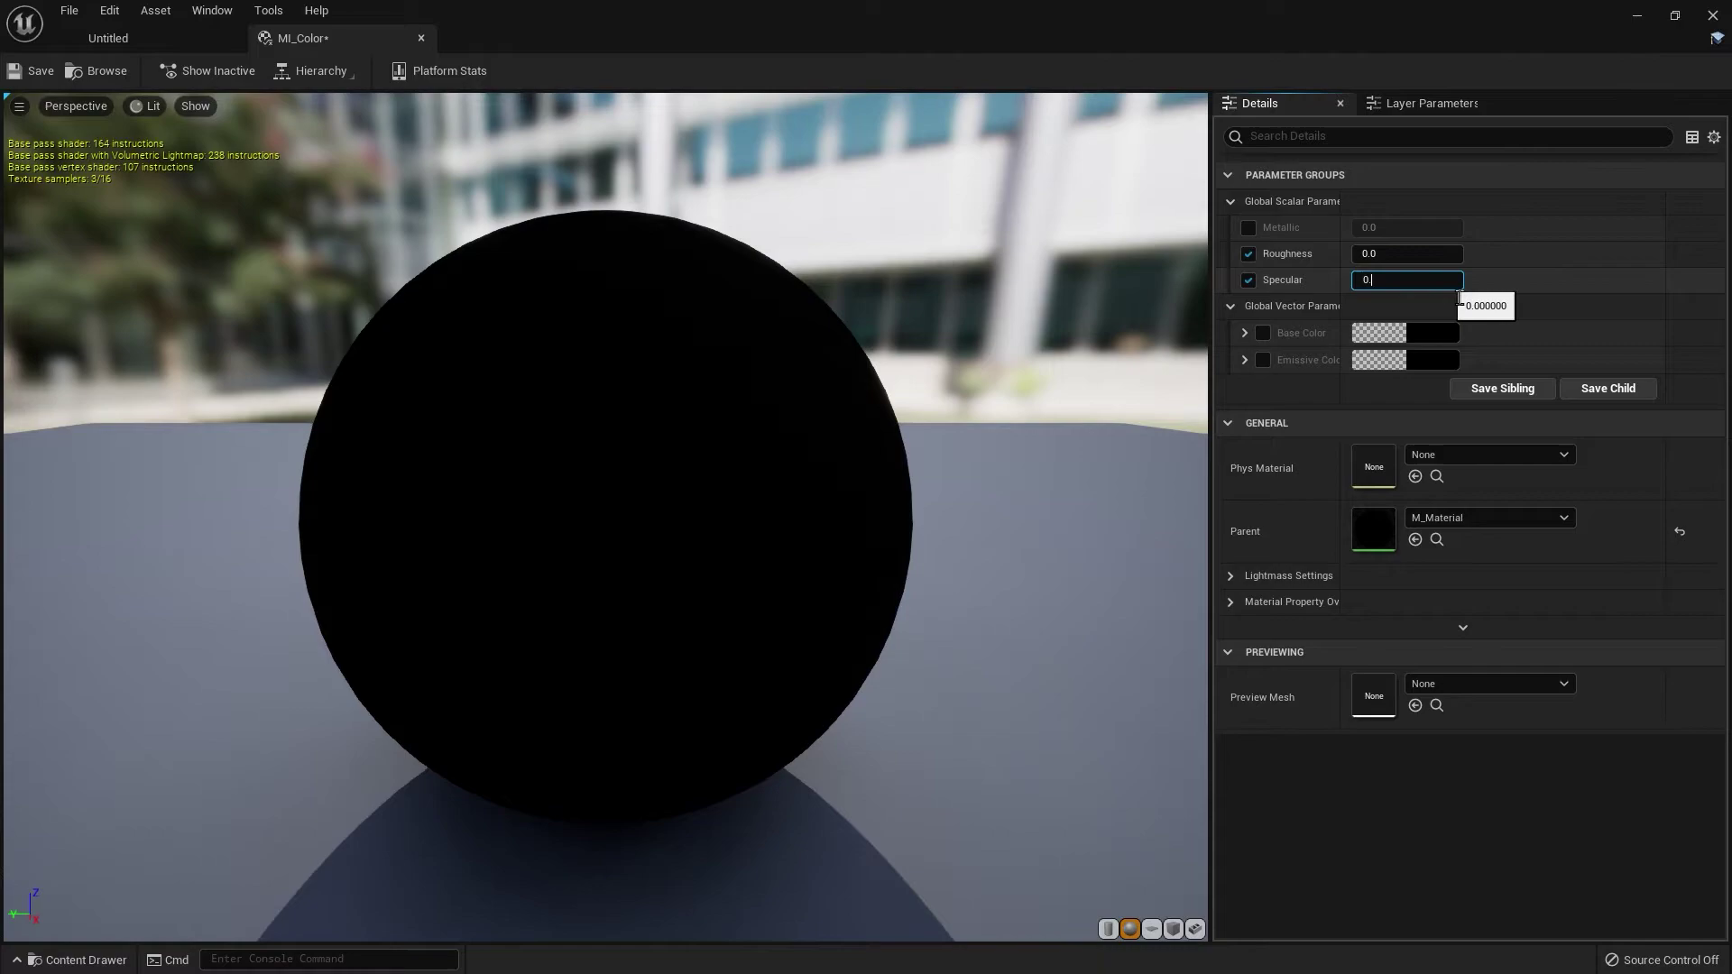
type("0.25")
key("Return")
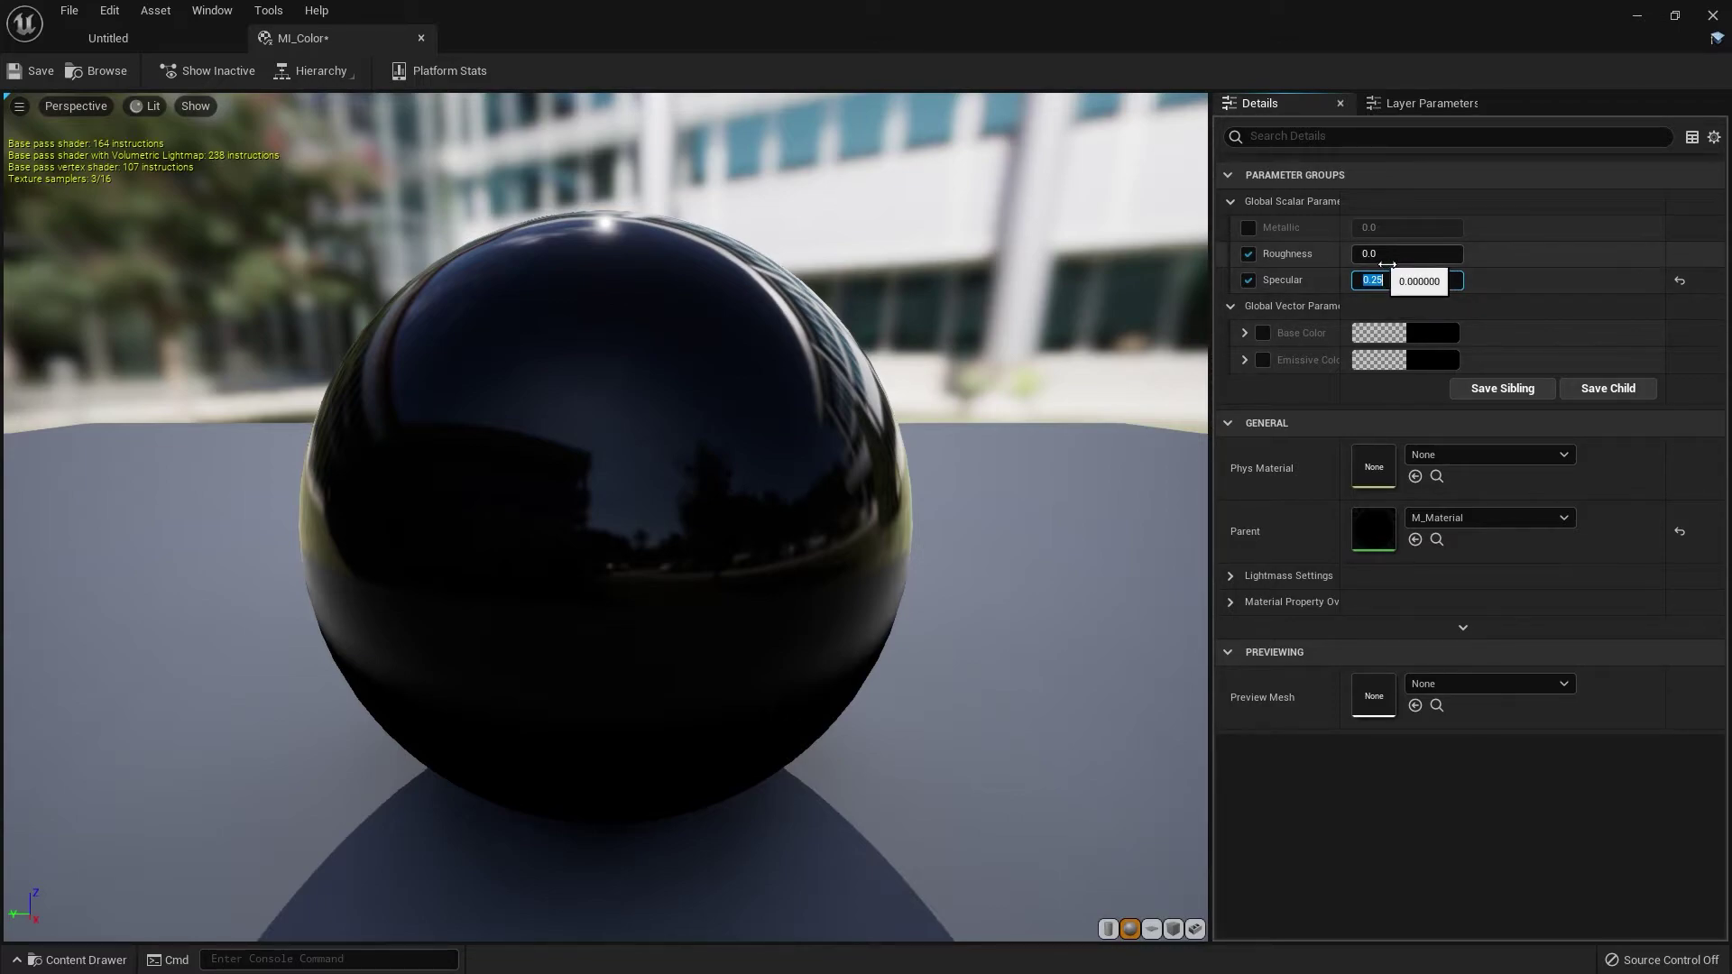
left_click(1387, 262)
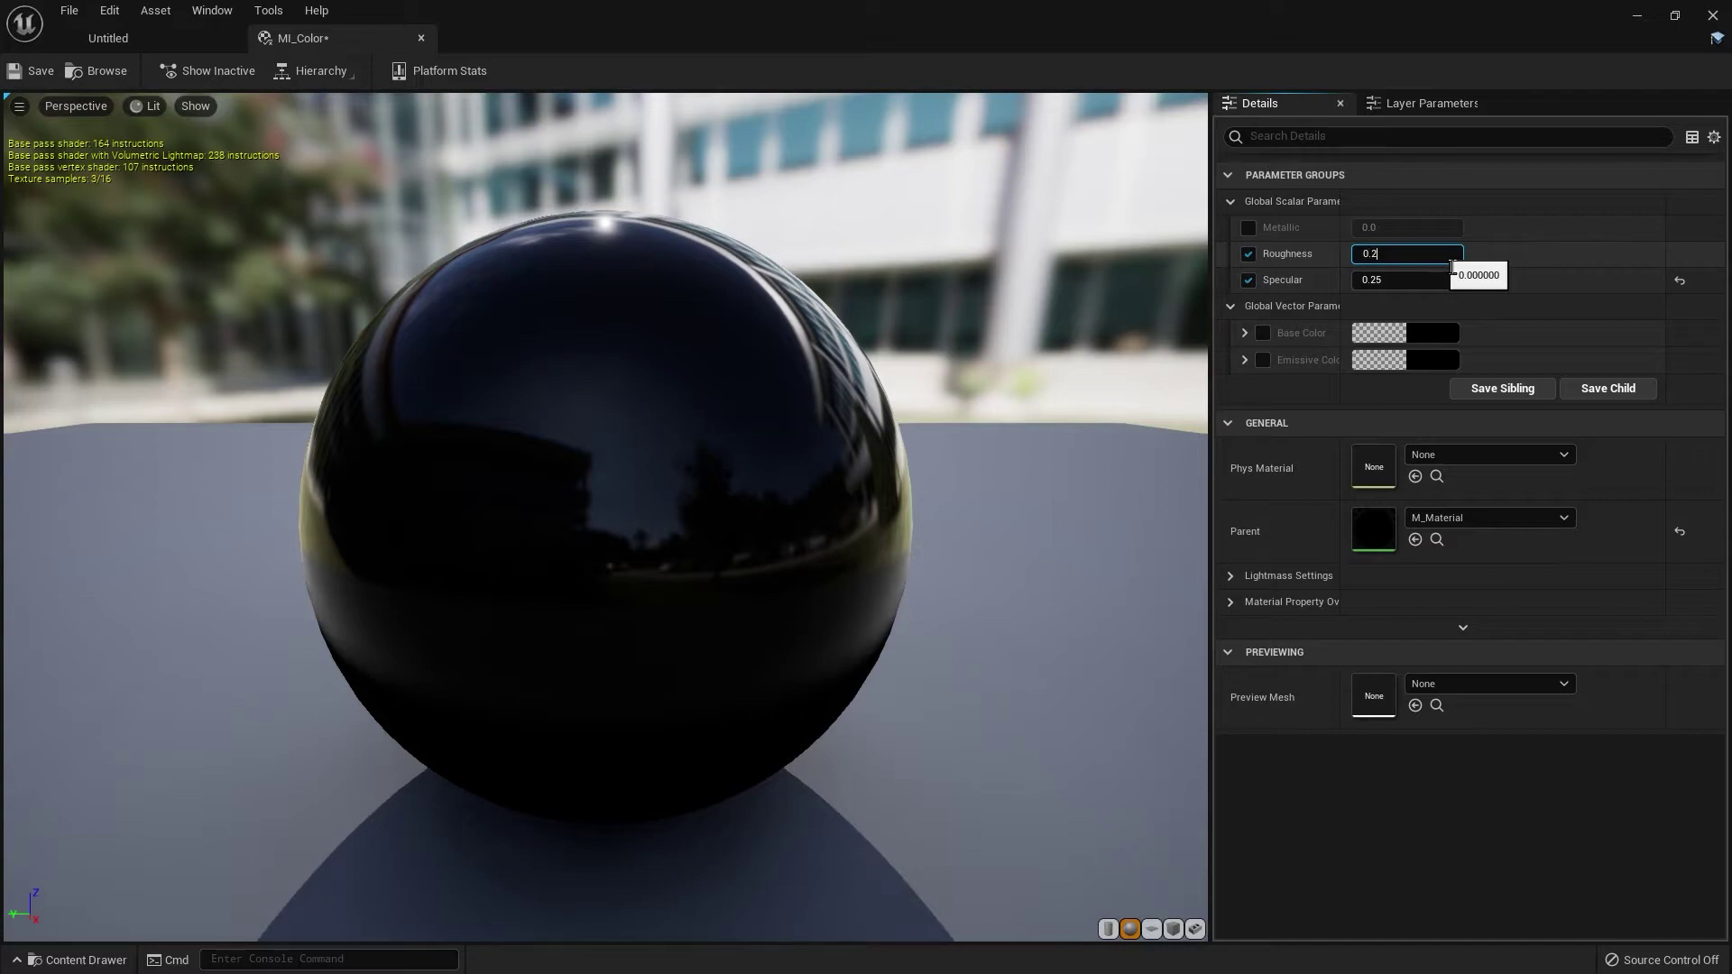
key("Return")
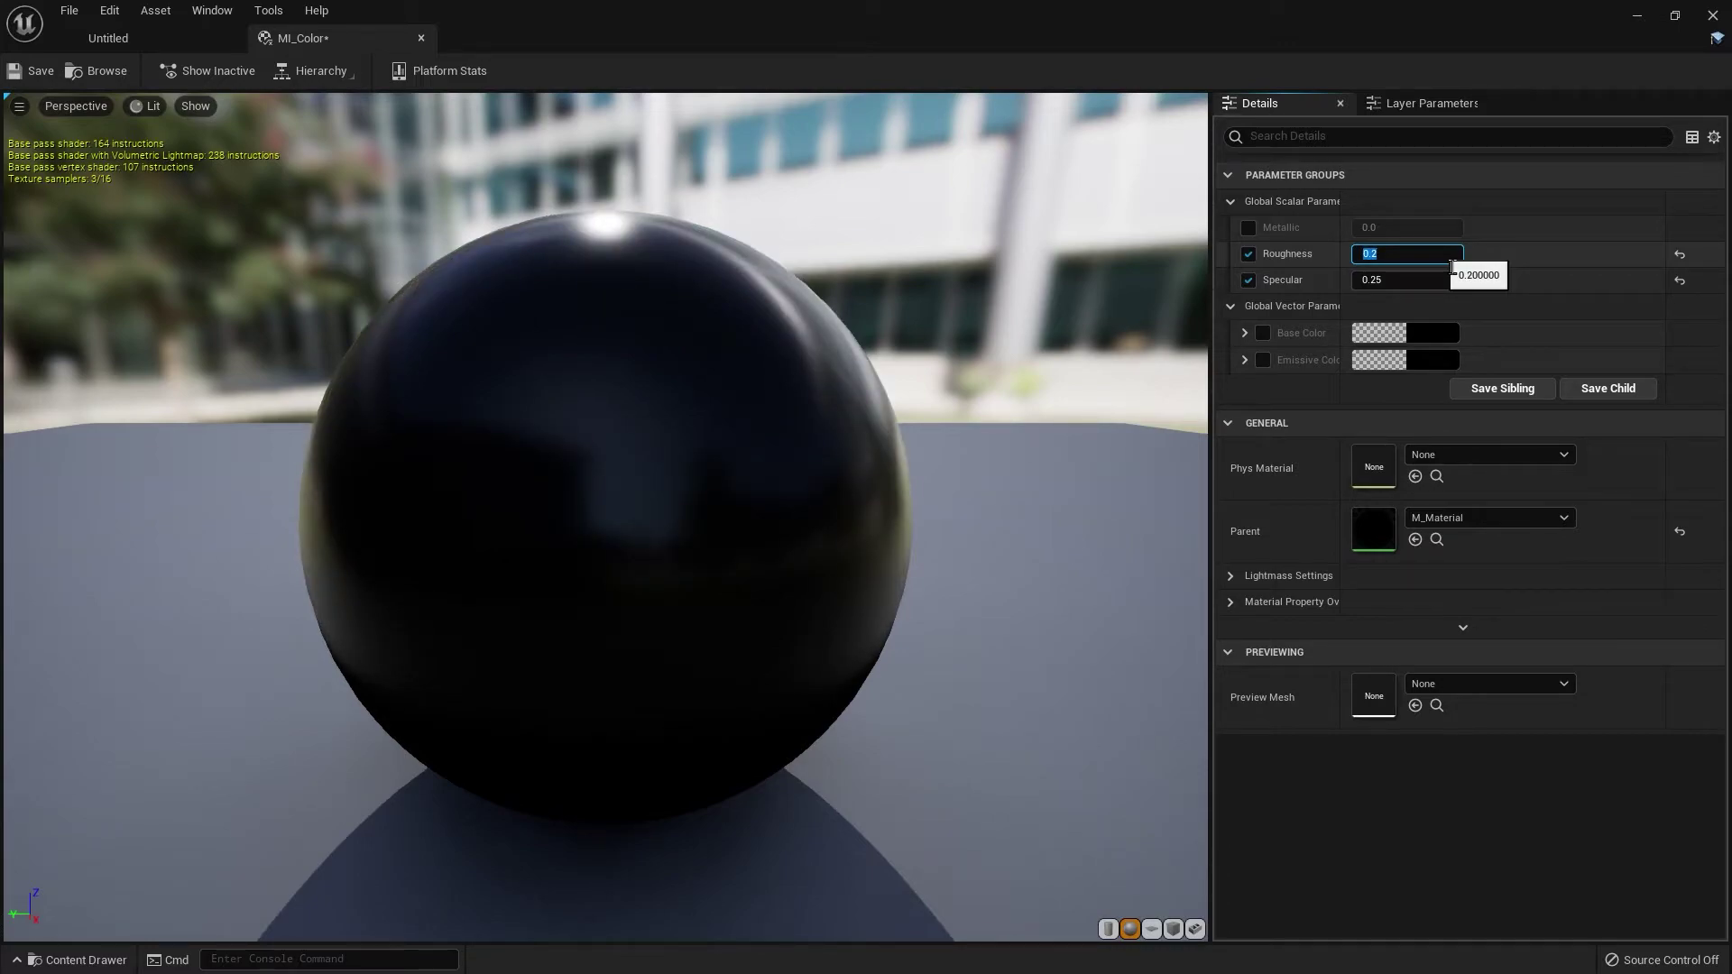
- Enable the Base Color override on MI_Color and pick a fully saturated blue with hue about 212 and value 1.0
left_click(1264, 334)
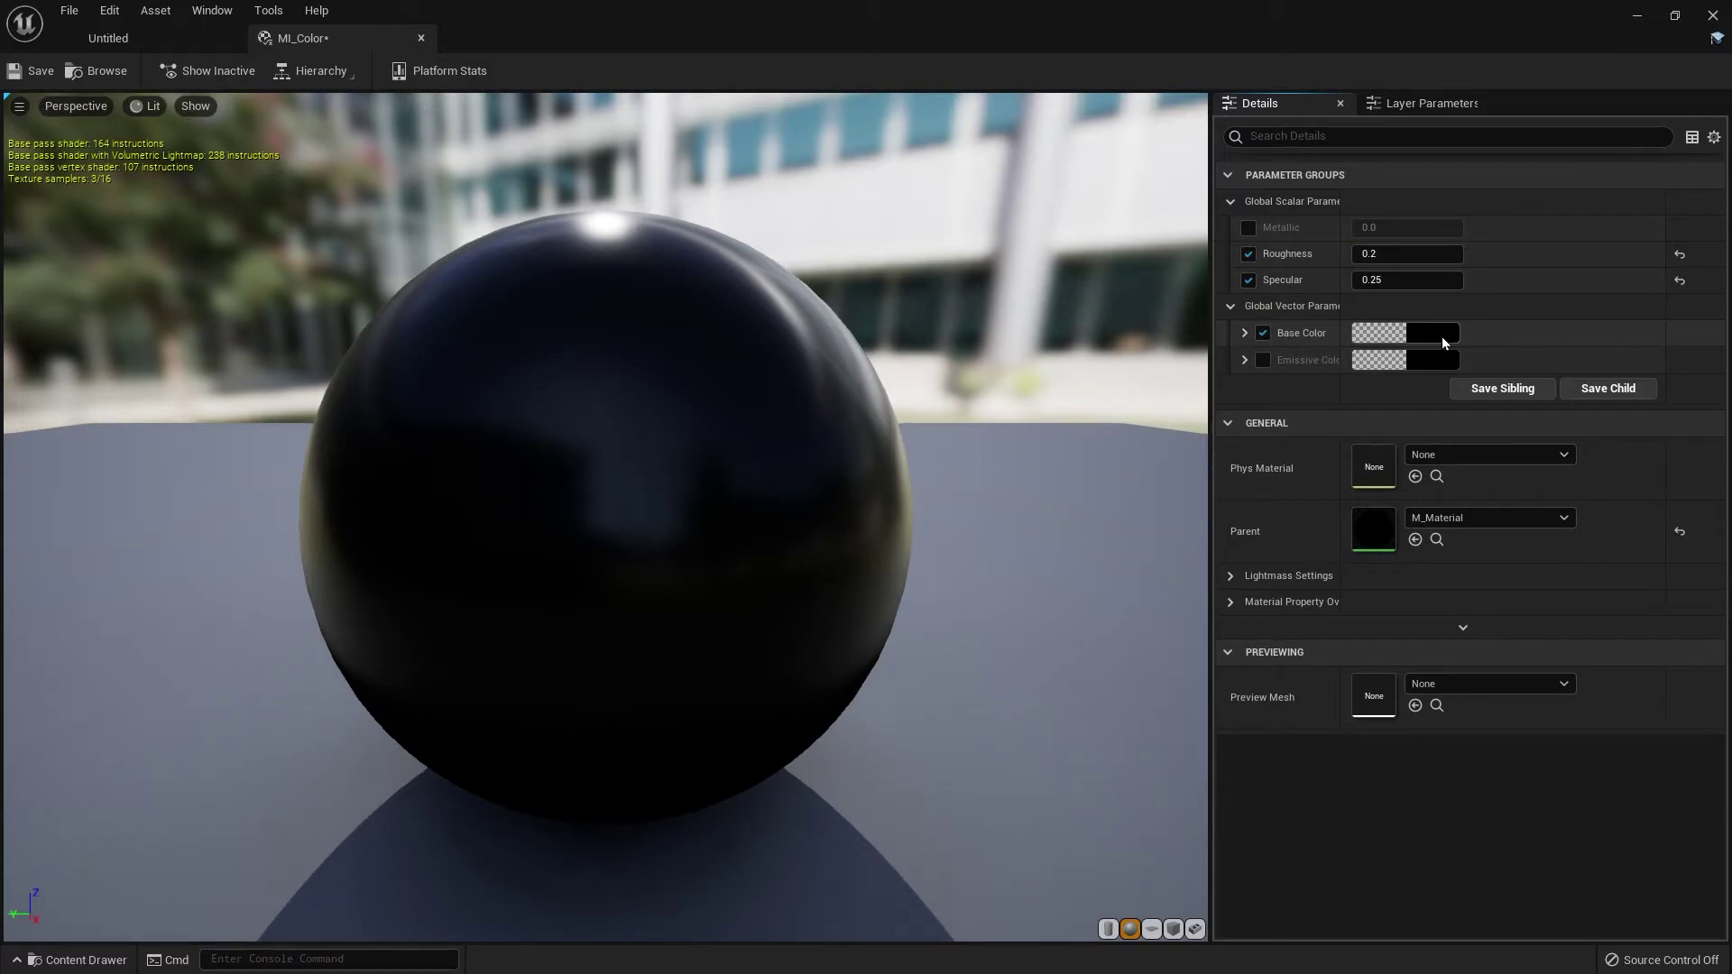
left_click(1441, 338)
left_click_drag(1148, 483, 1052, 470)
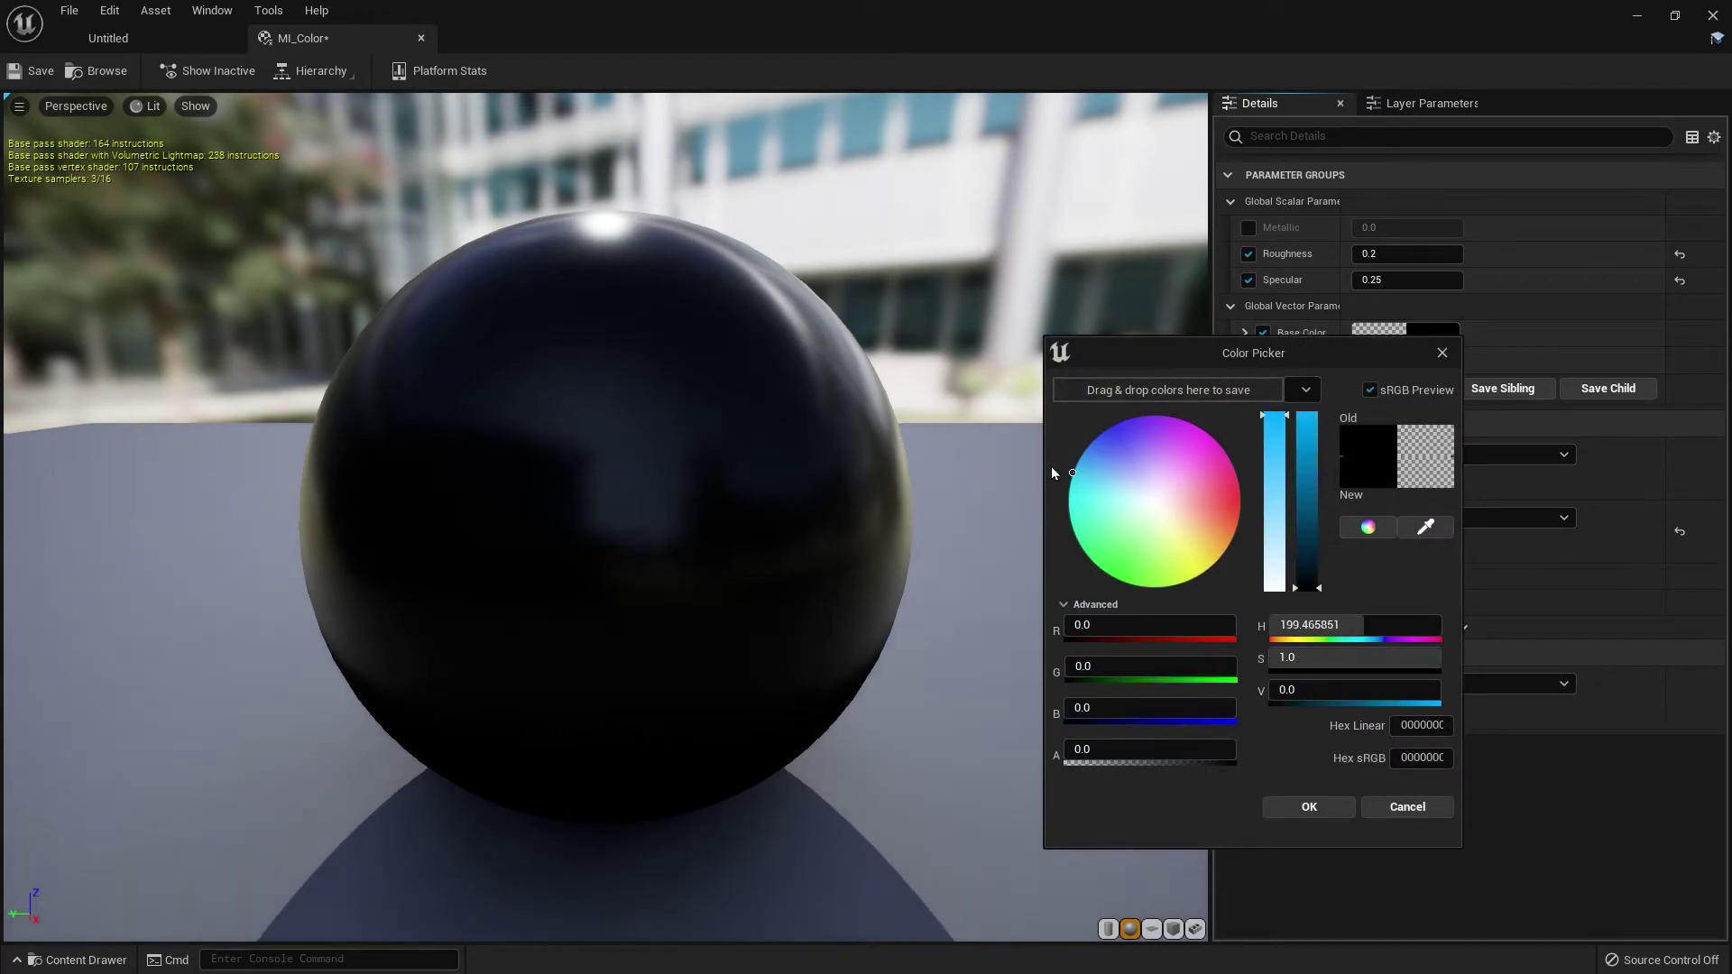
left_click_drag(1307, 492, 1308, 415)
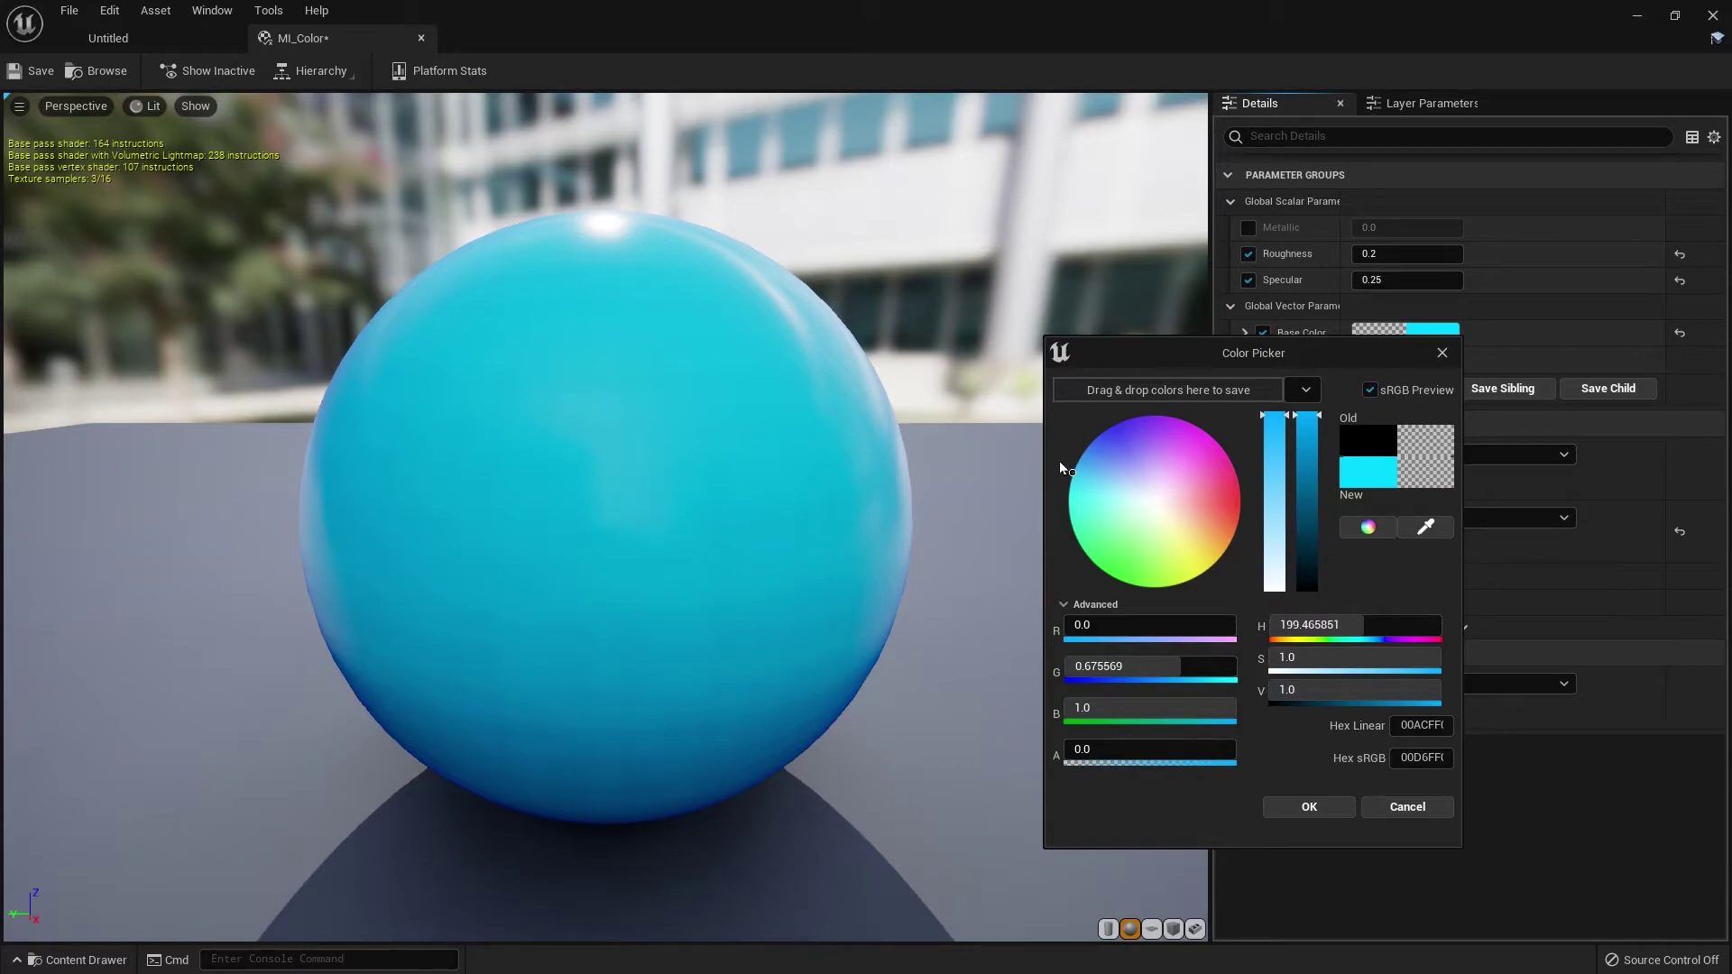
left_click_drag(1078, 478, 1078, 457)
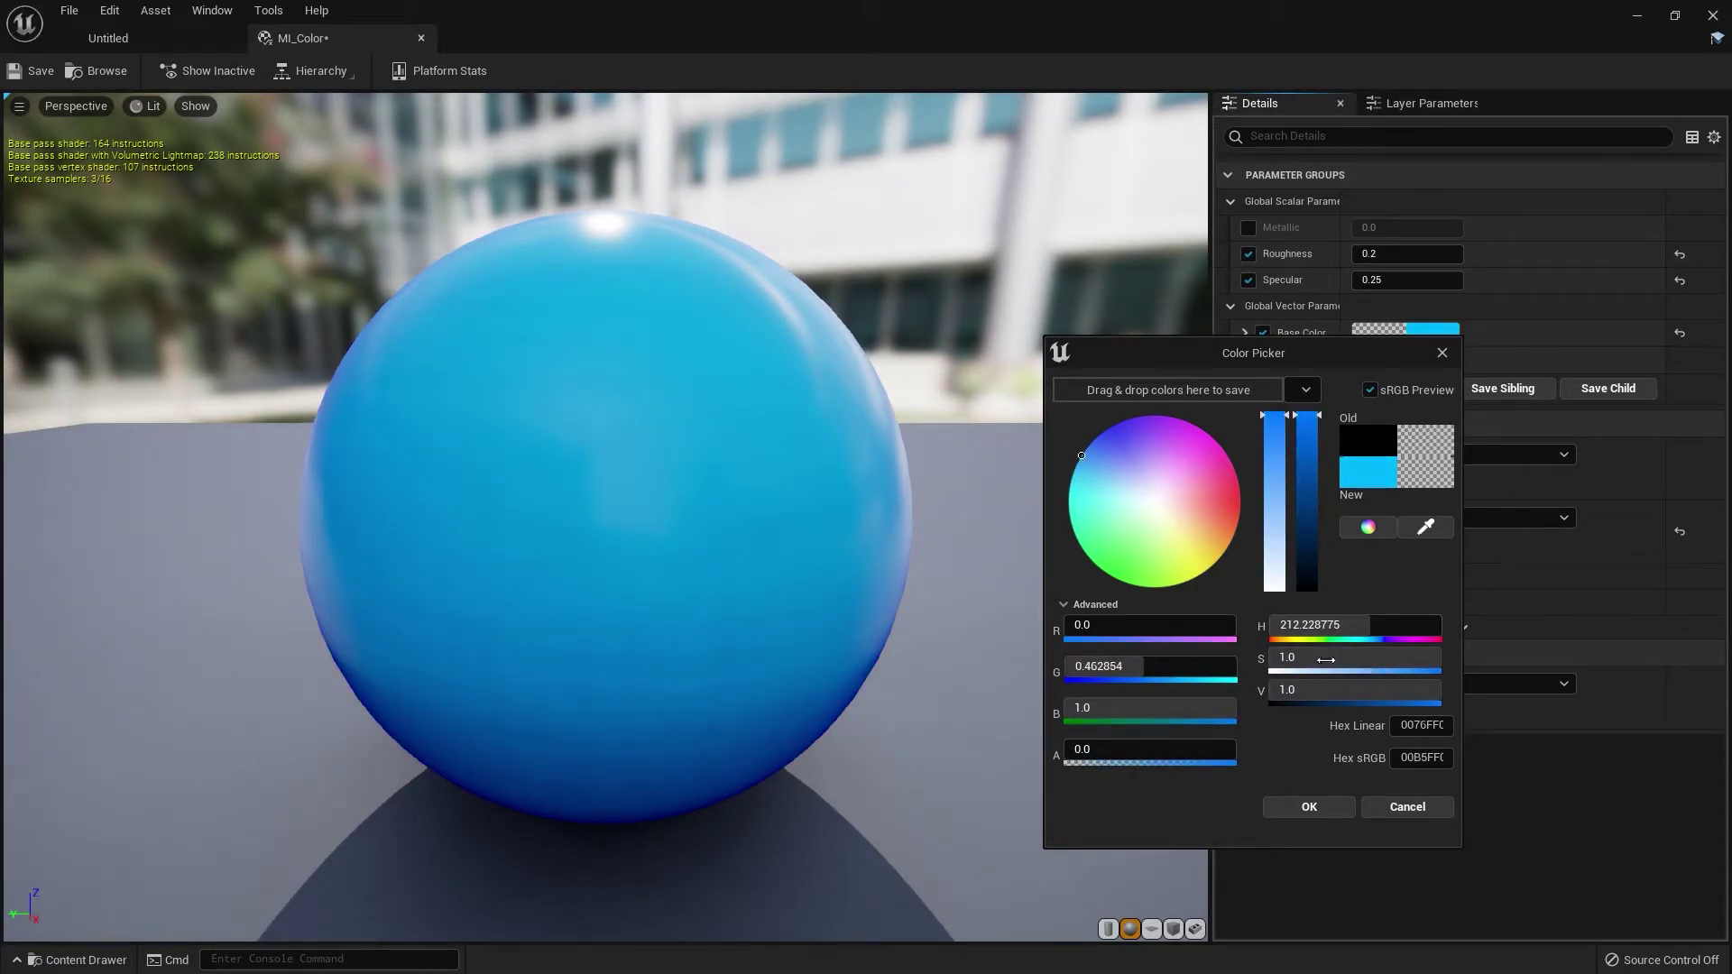
- Try green channel values of 0.5, 0.318 and 0.35 for the base colour
left_click(1133, 667)
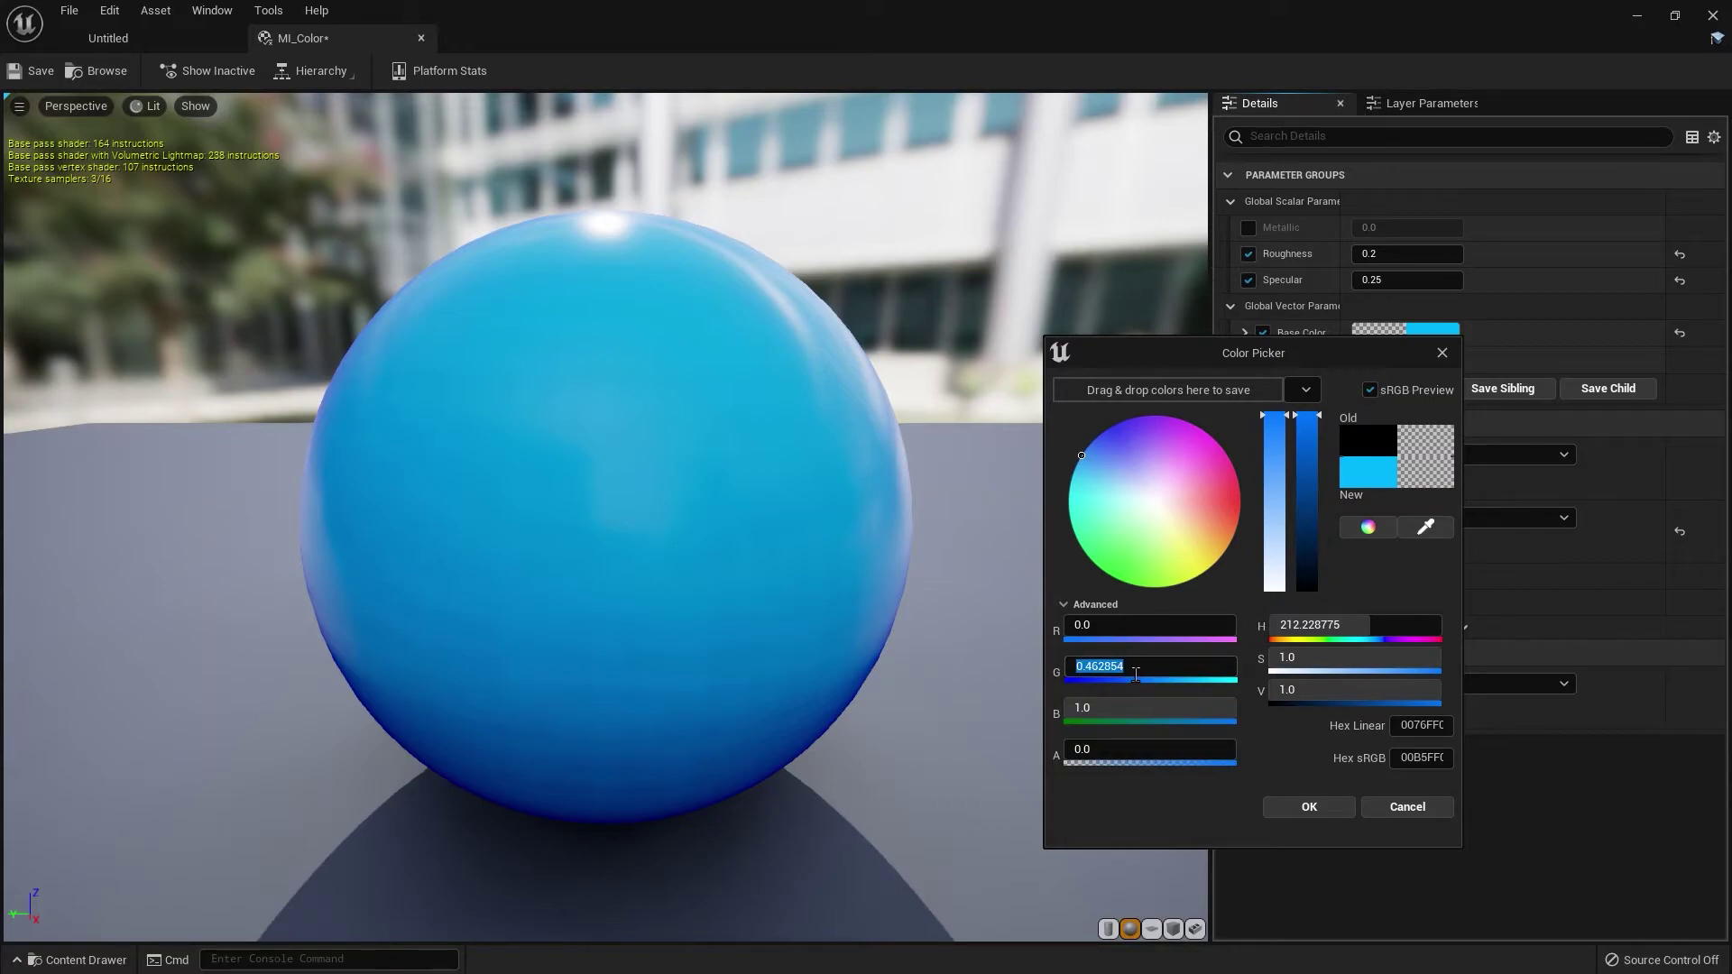
type("0.5")
left_click(1209, 642)
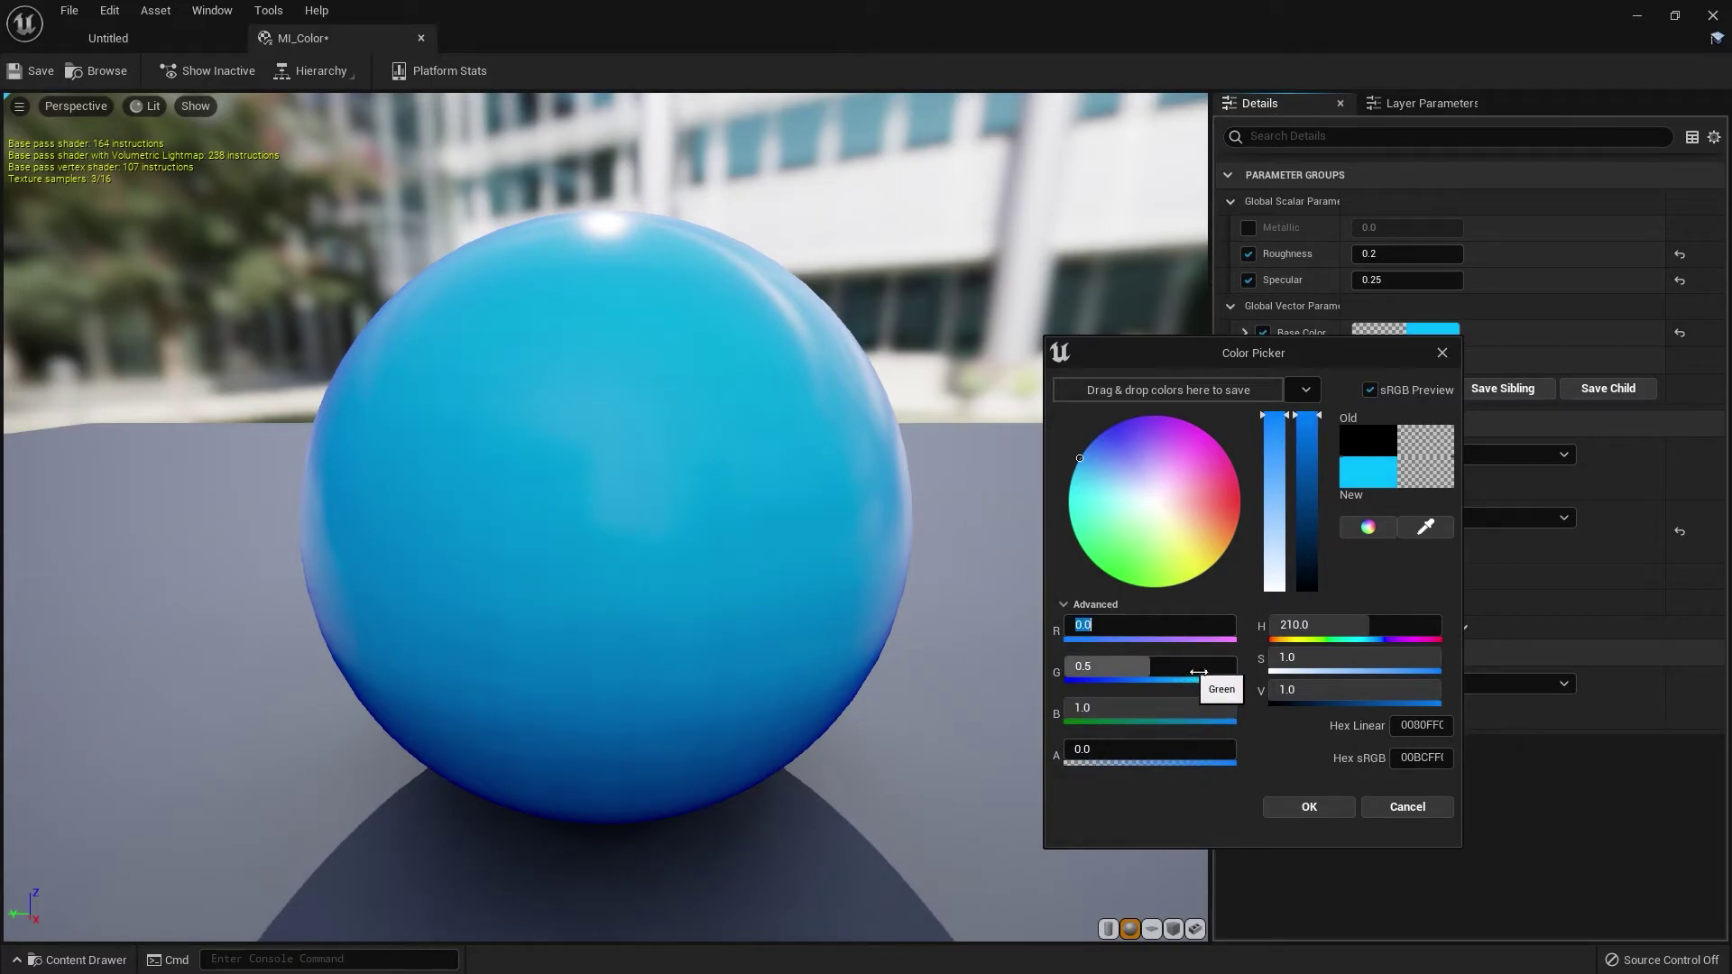
left_click(1154, 677)
left_click_drag(1153, 678, 1118, 677)
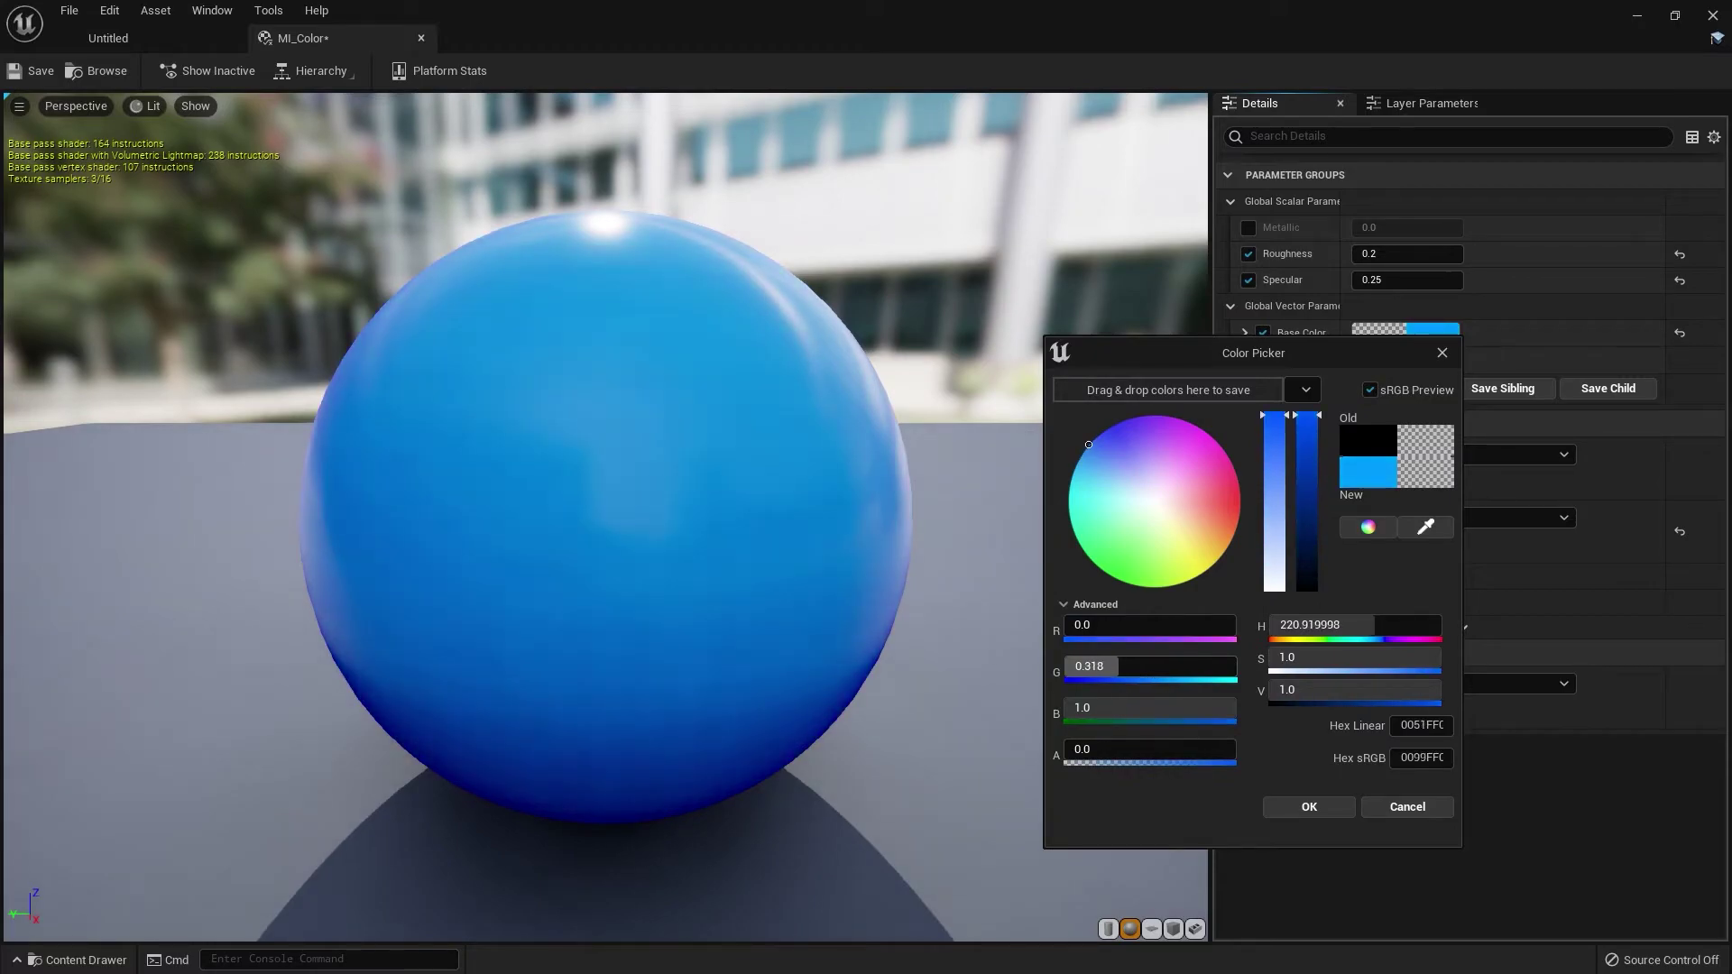
left_click(1153, 677)
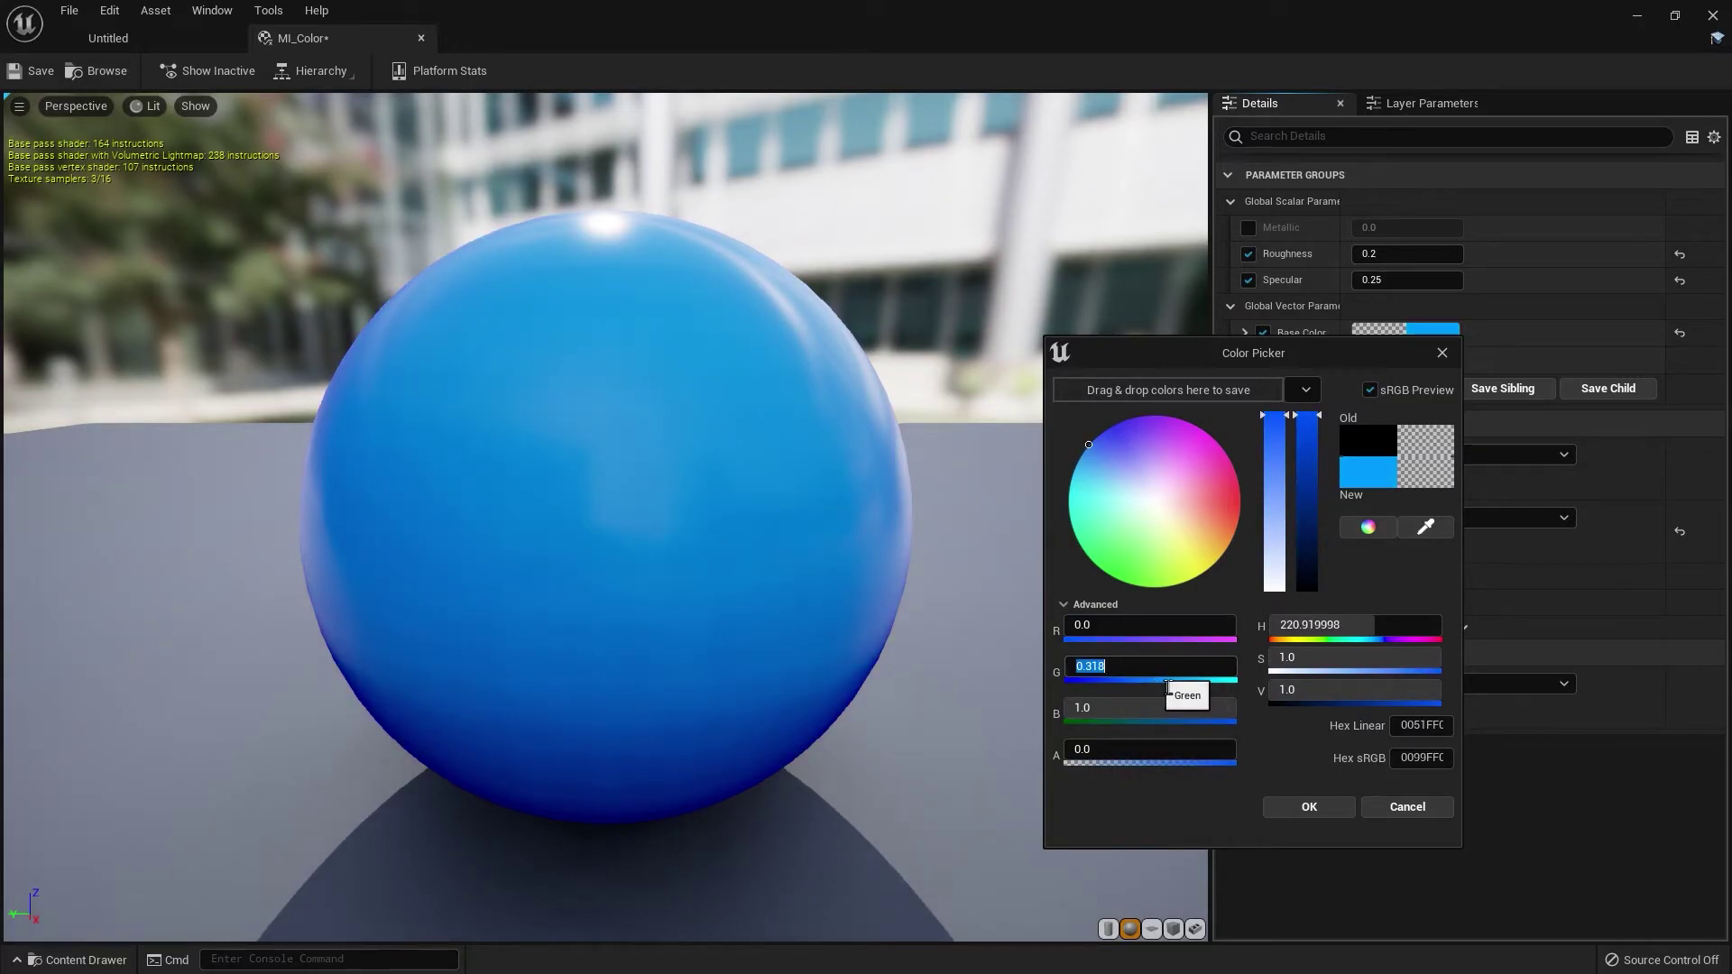
type("0.35")
key("Return")
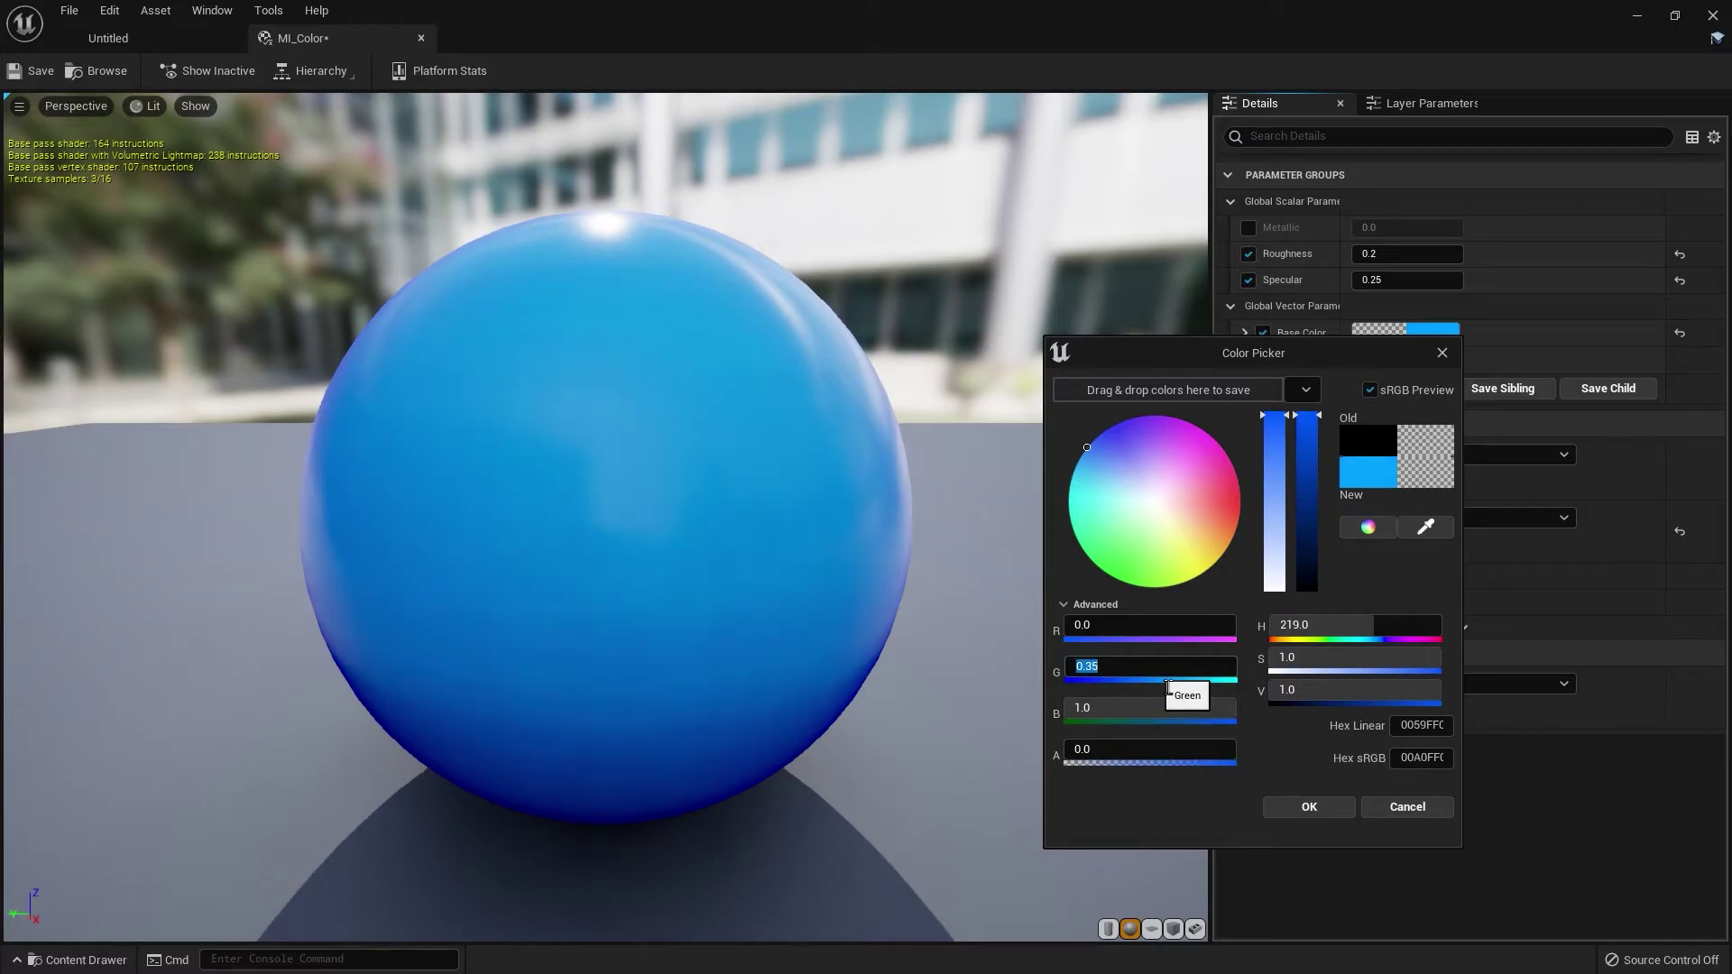
- Set the base colour's hue to 220 and accept the colour
left_click(1352, 632)
type("220")
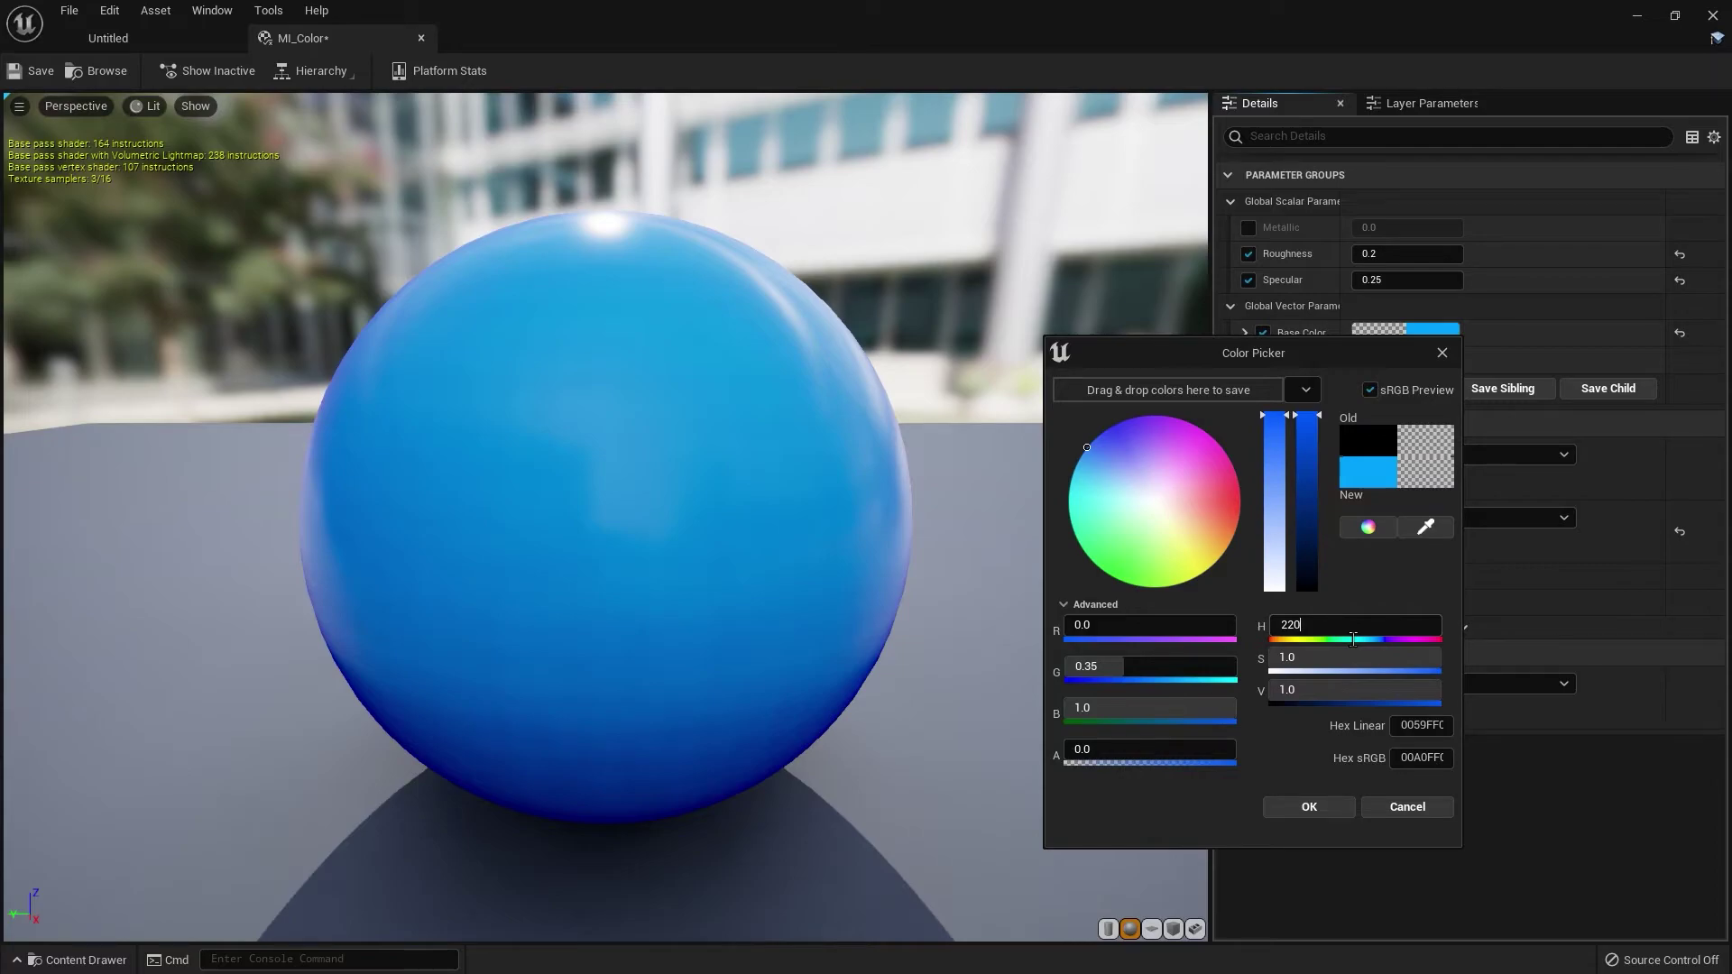
left_click(1196, 633)
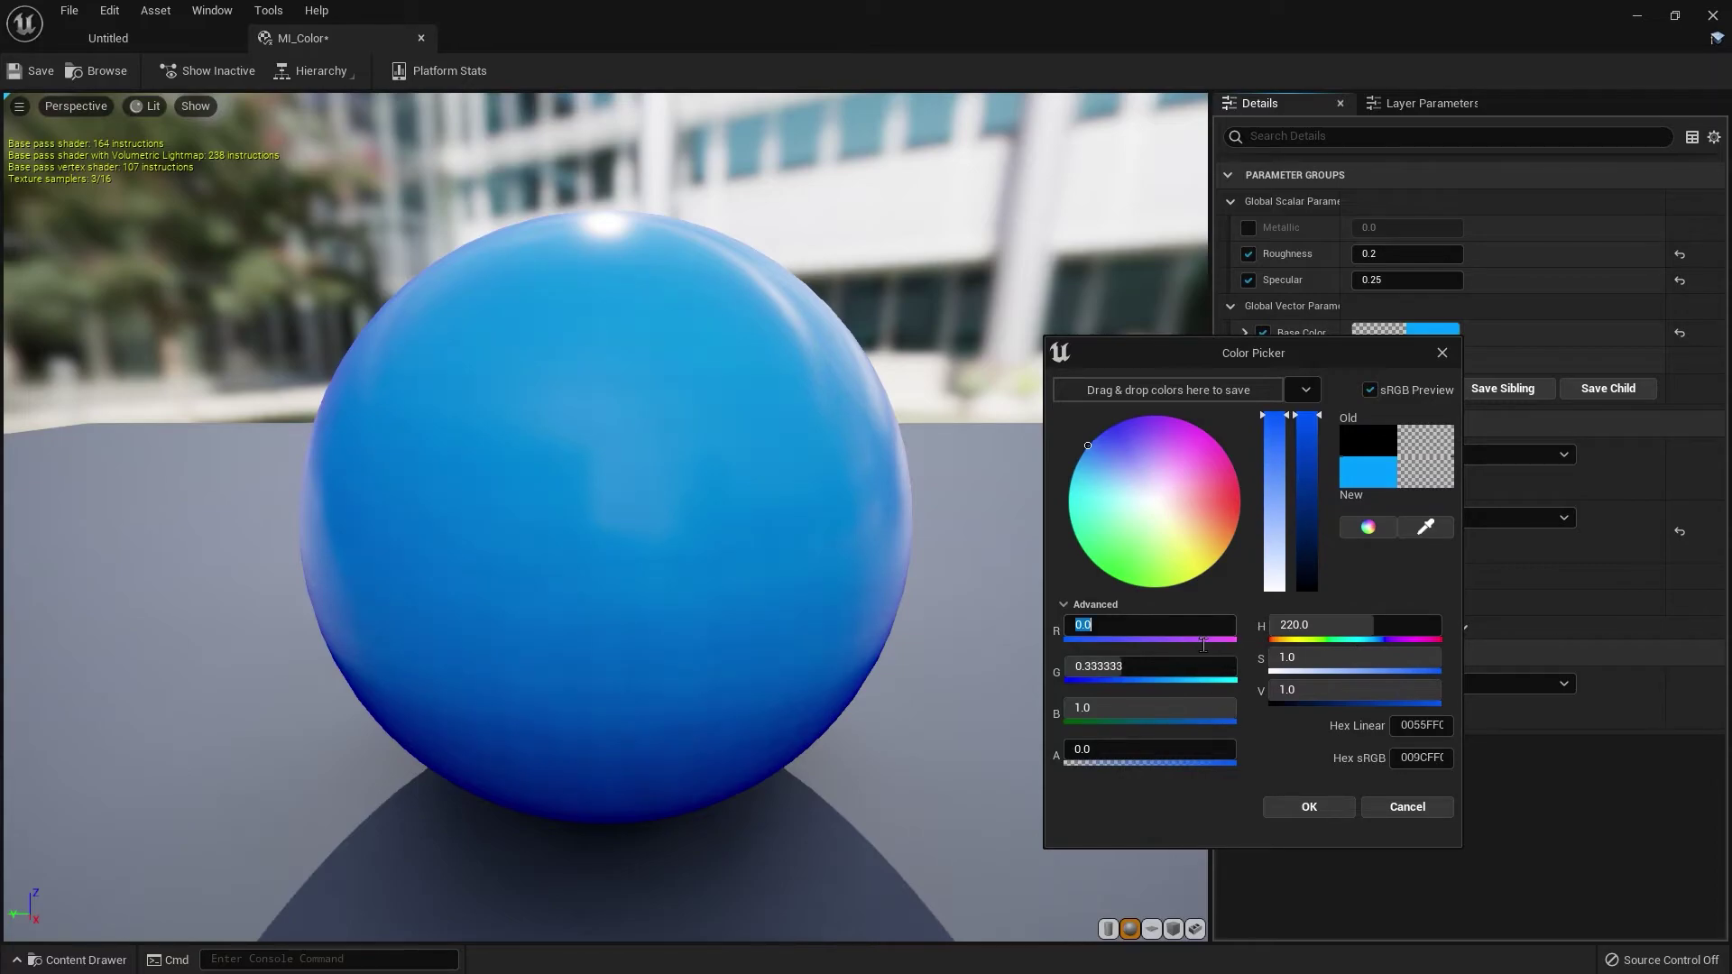
left_click(1328, 808)
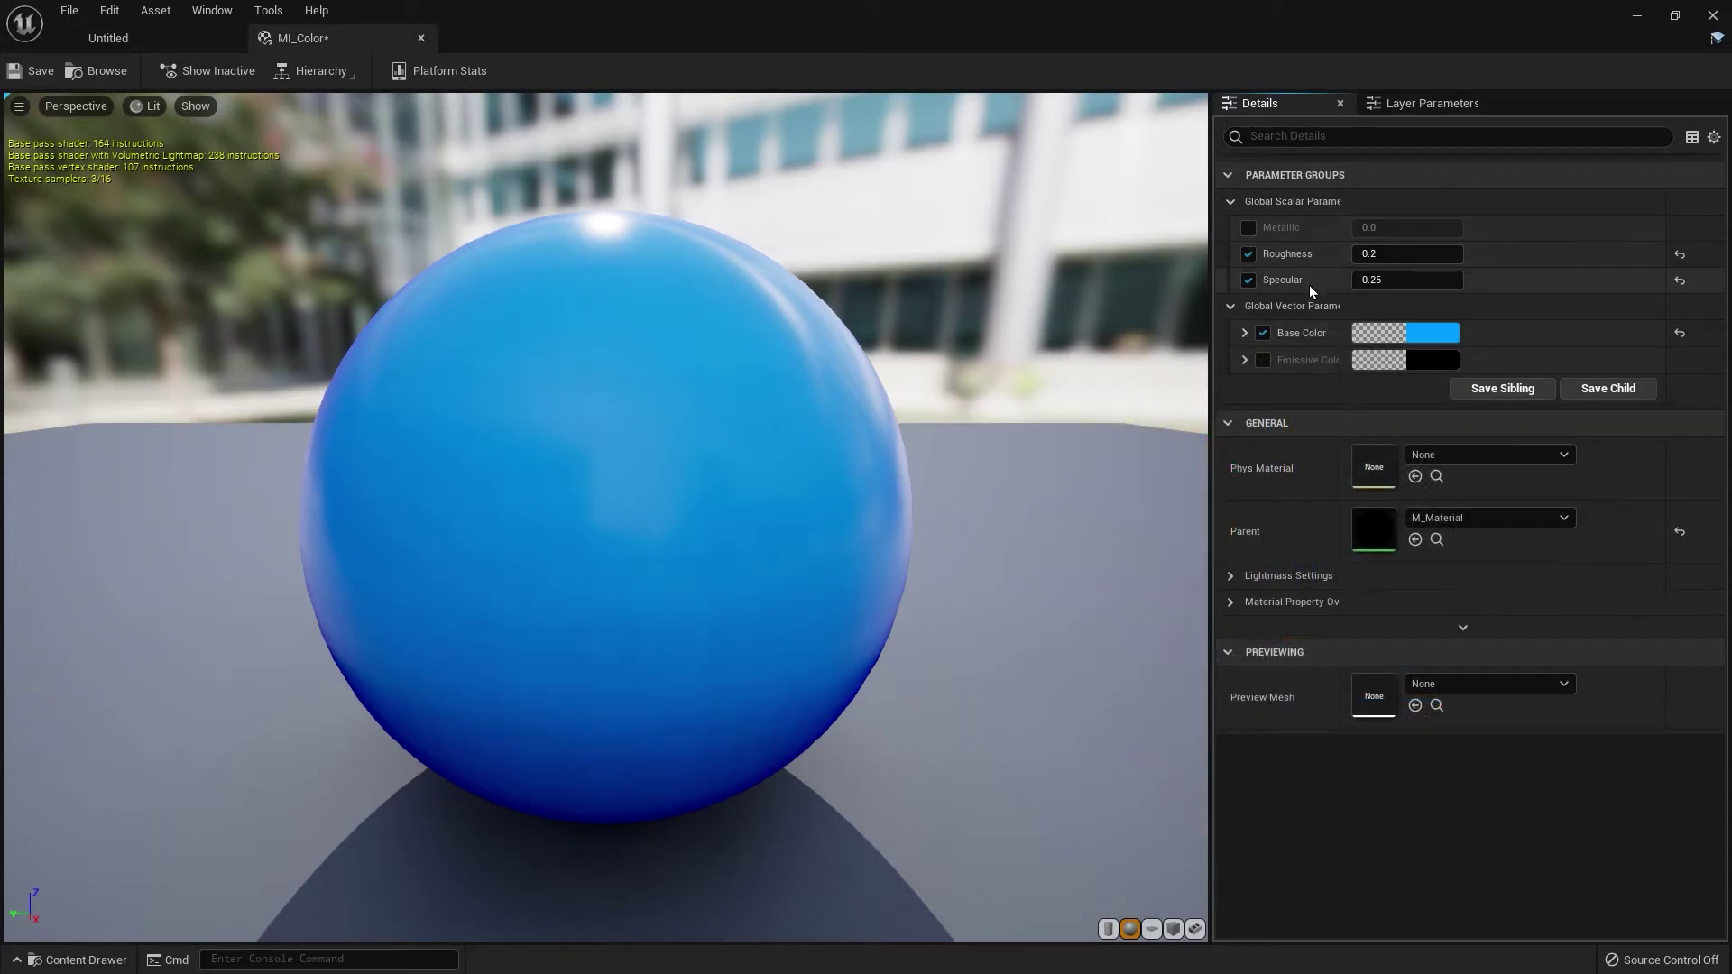
- Set MI_Color's Roughness to 0.25 and its Specular to 0.2
left_click(1397, 261)
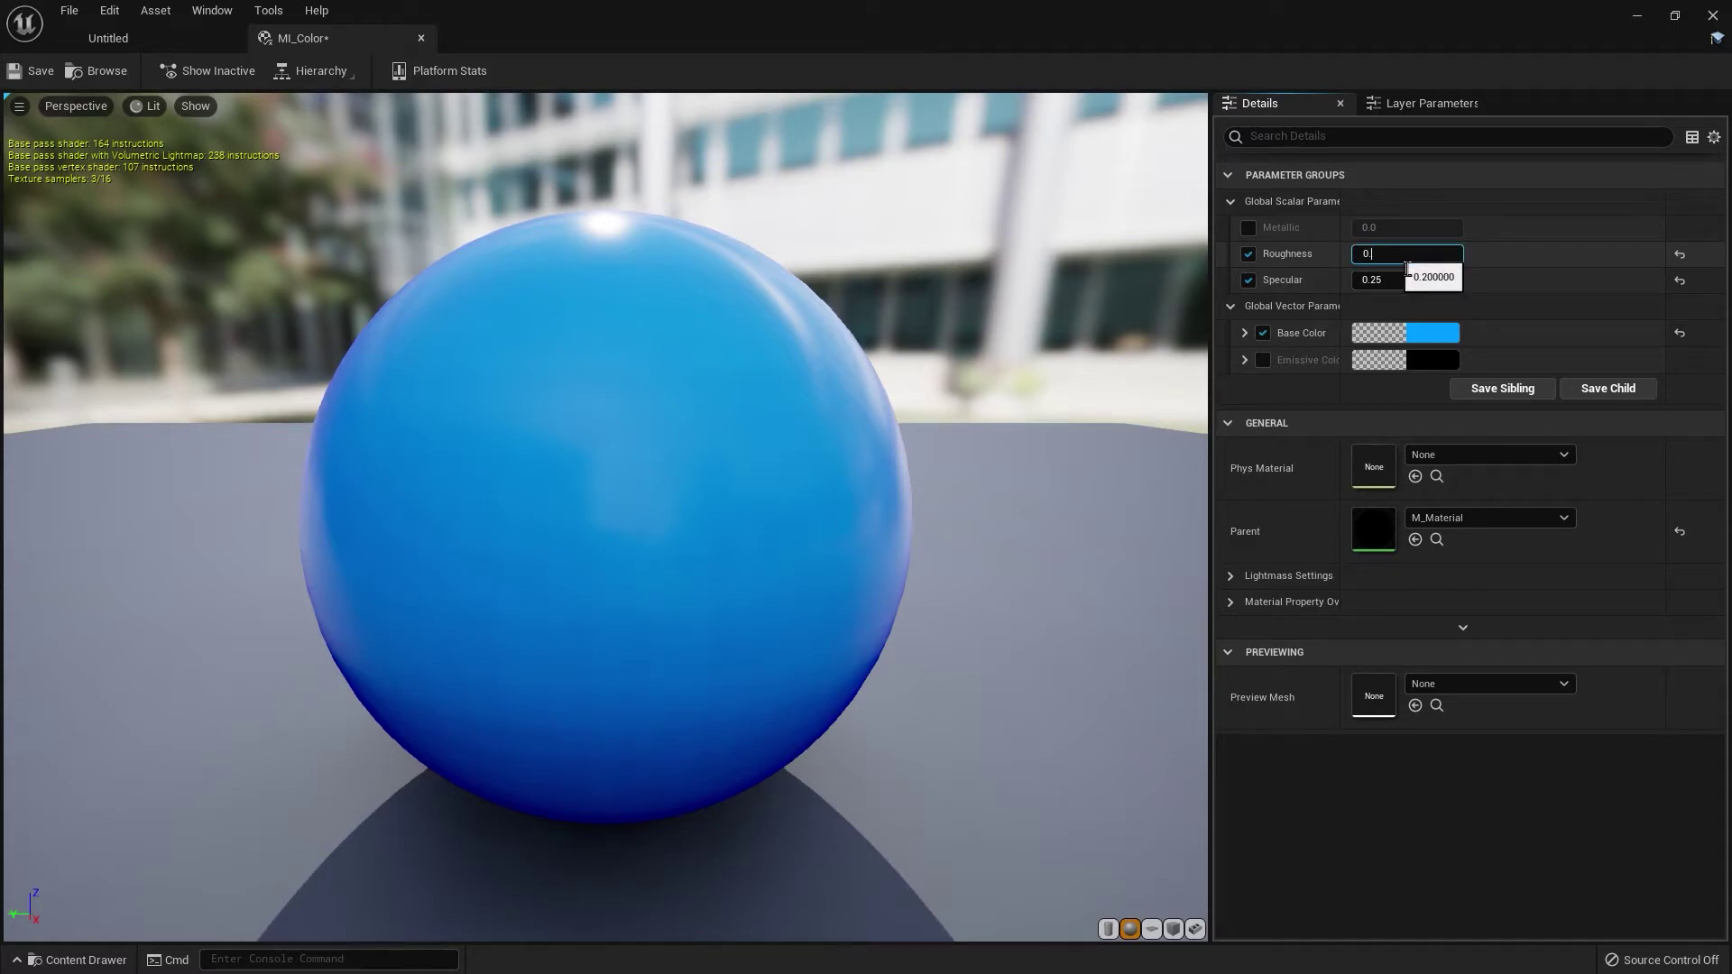
type("5")
key("Return")
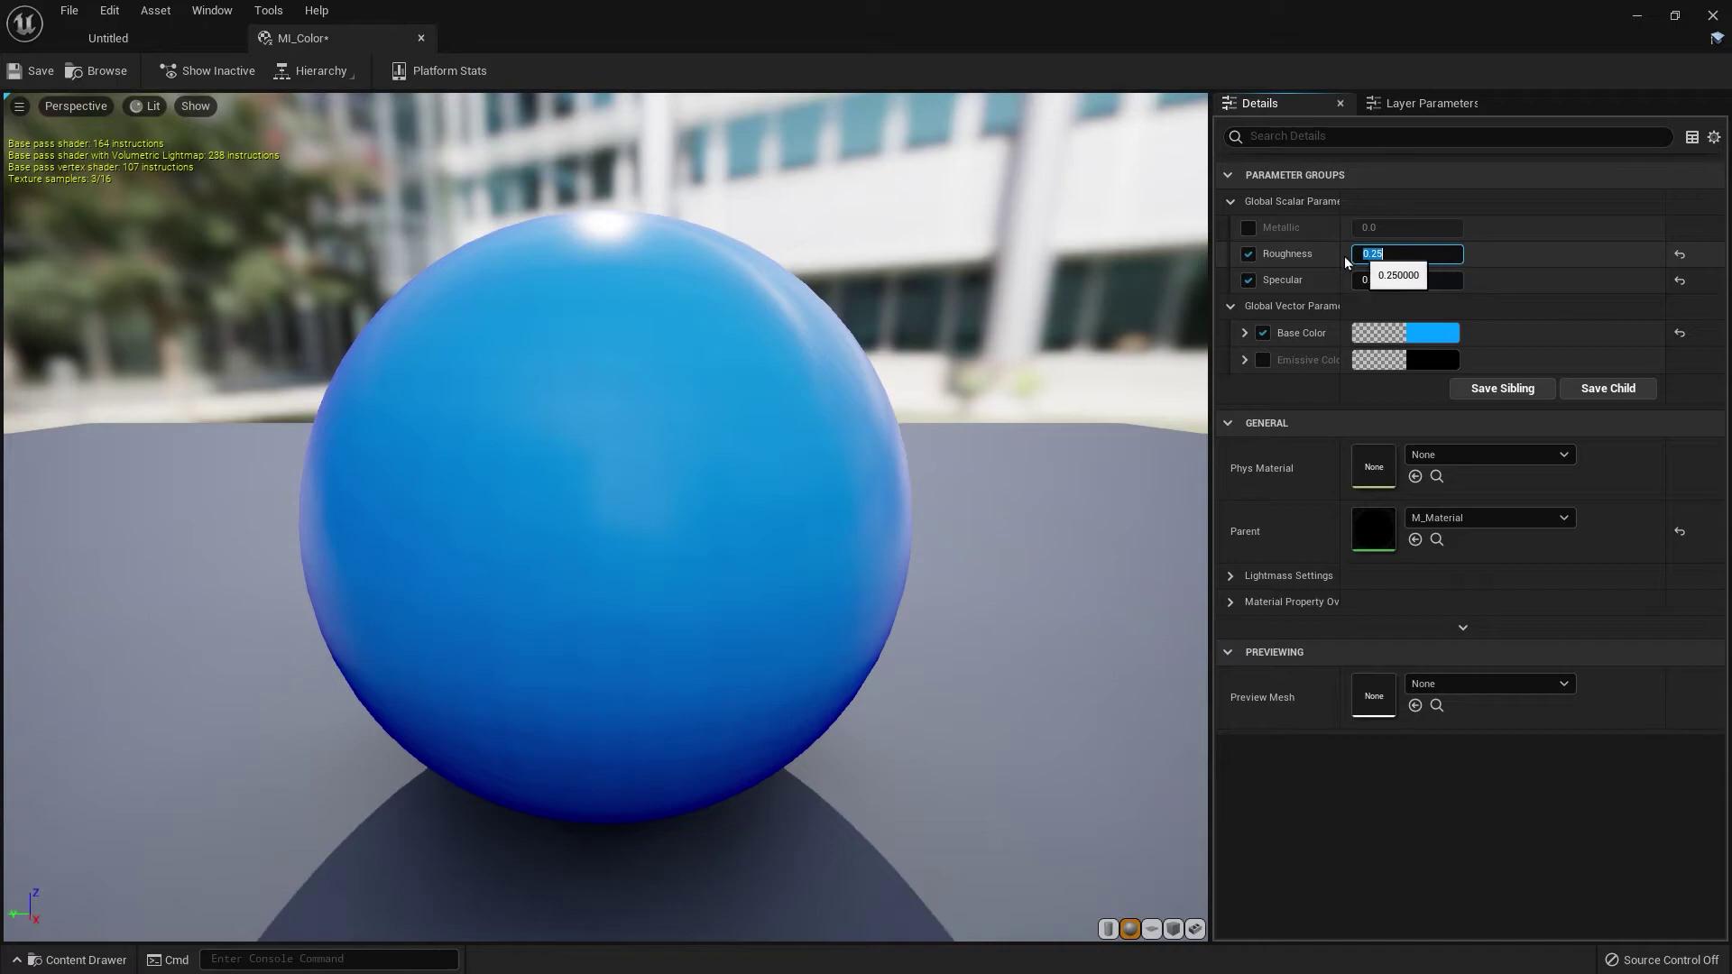
left_click(1429, 279)
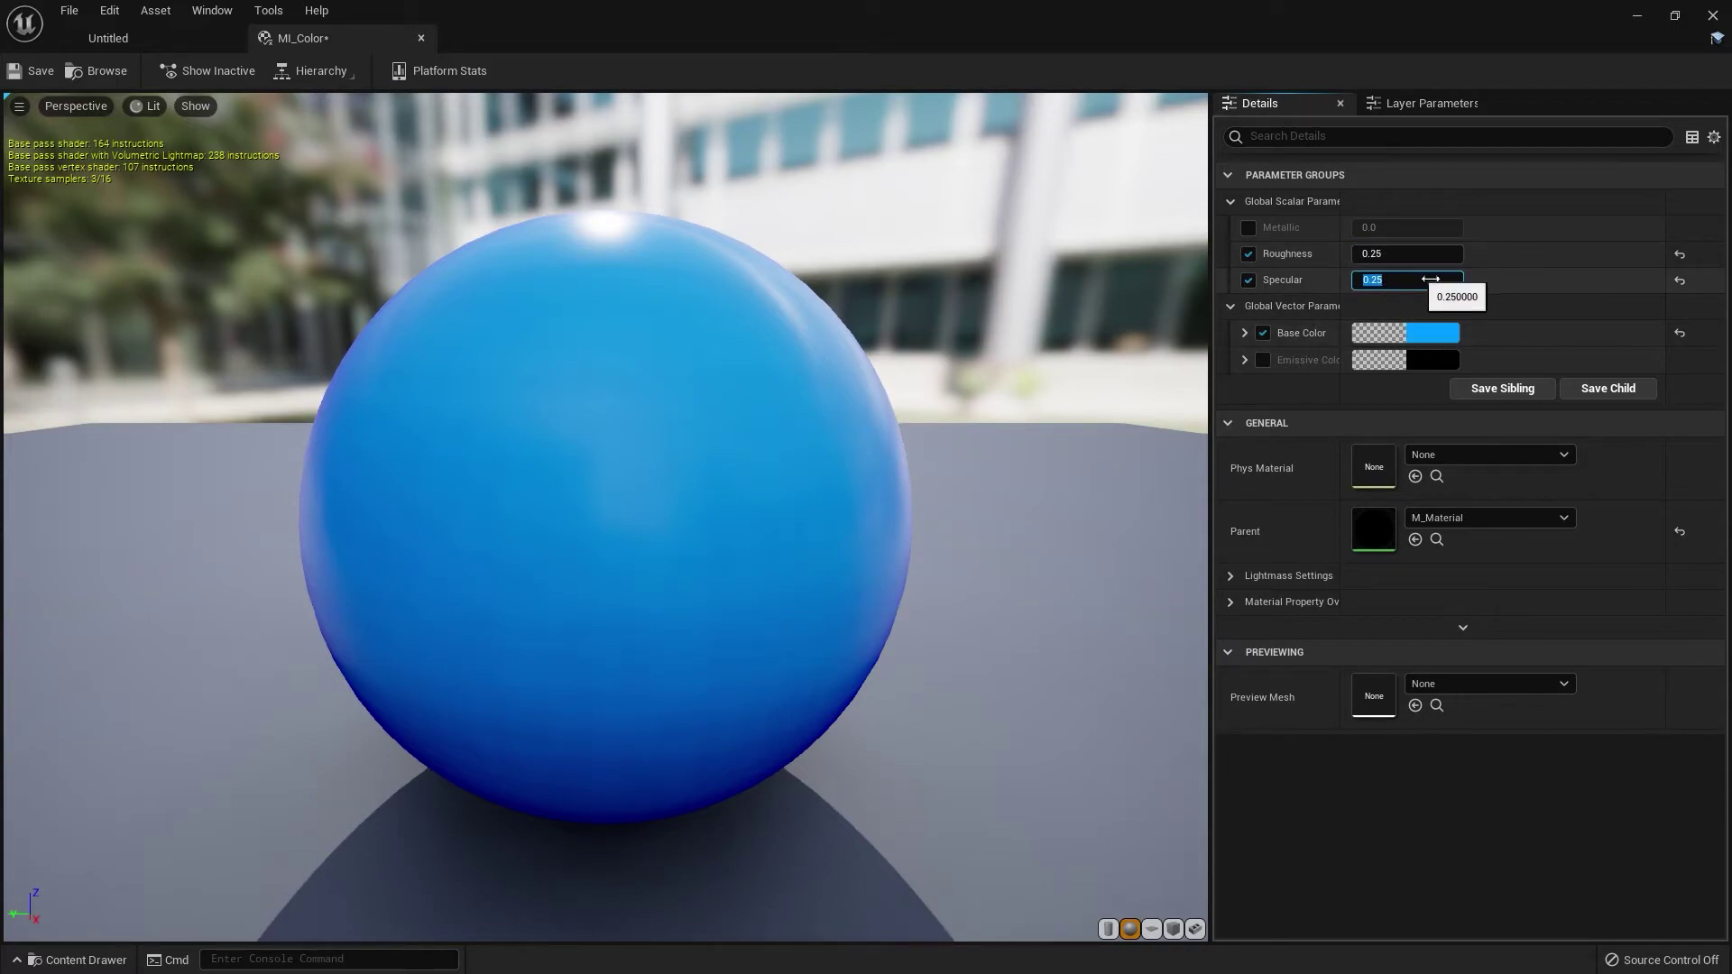
type("0")
key("Return")
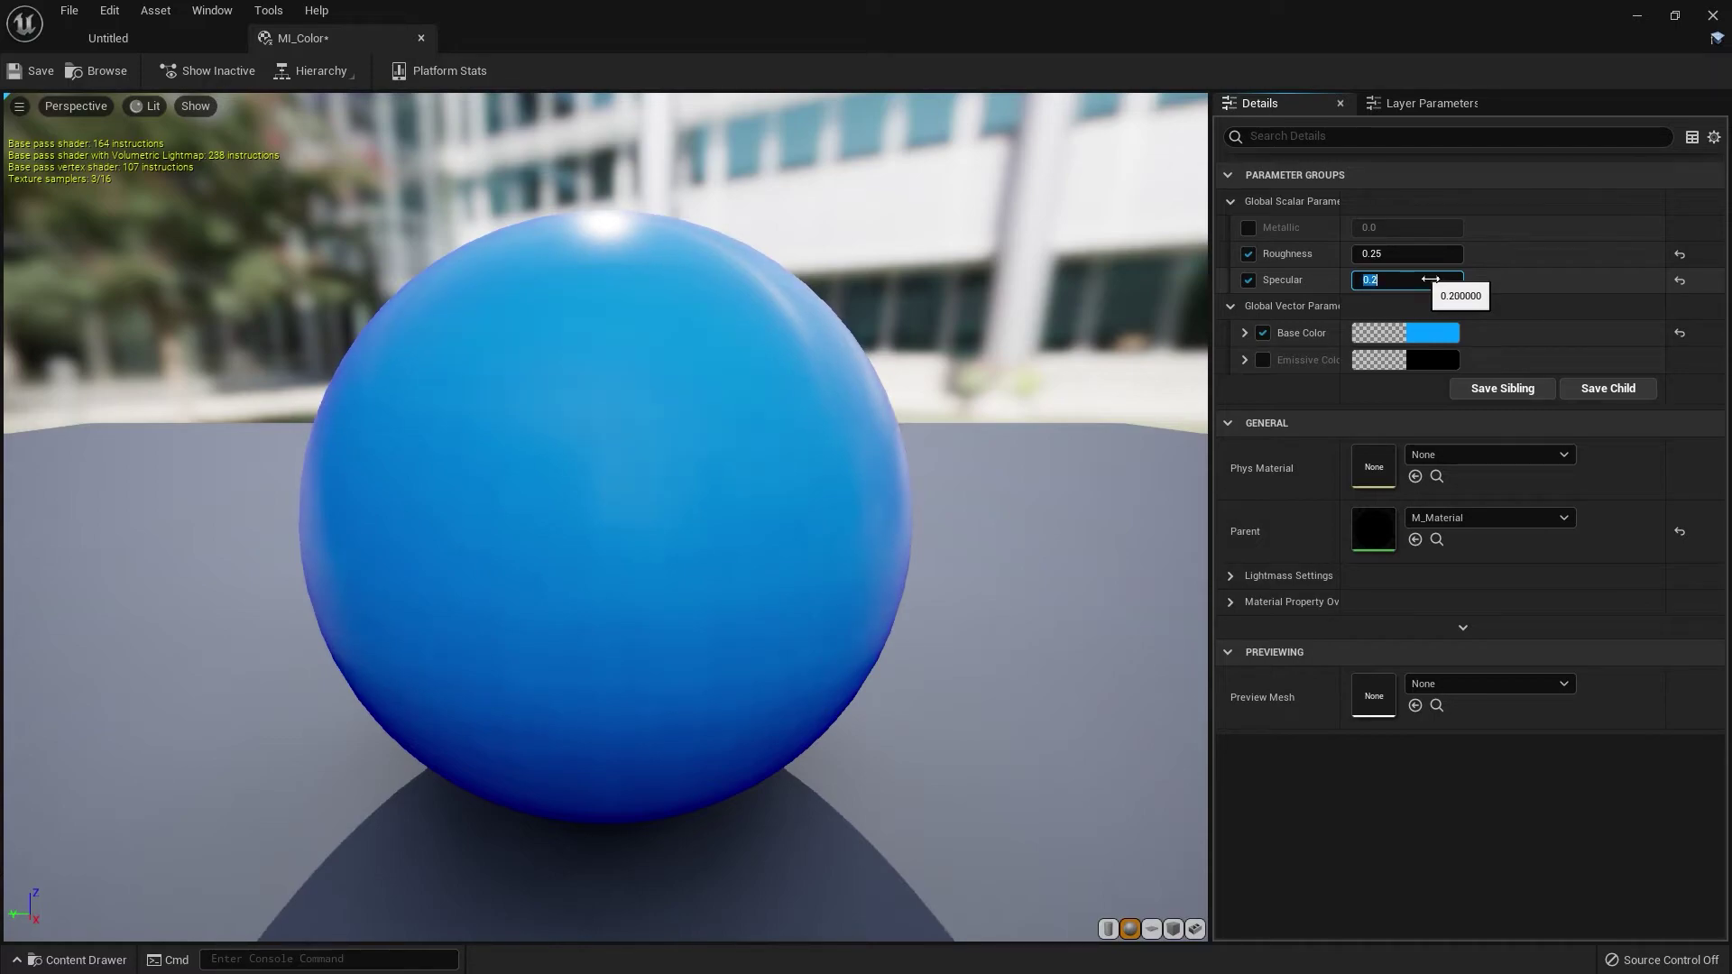
- Set MI_Color's Roughness to 0.33 and save the material instance
left_click(1415, 258)
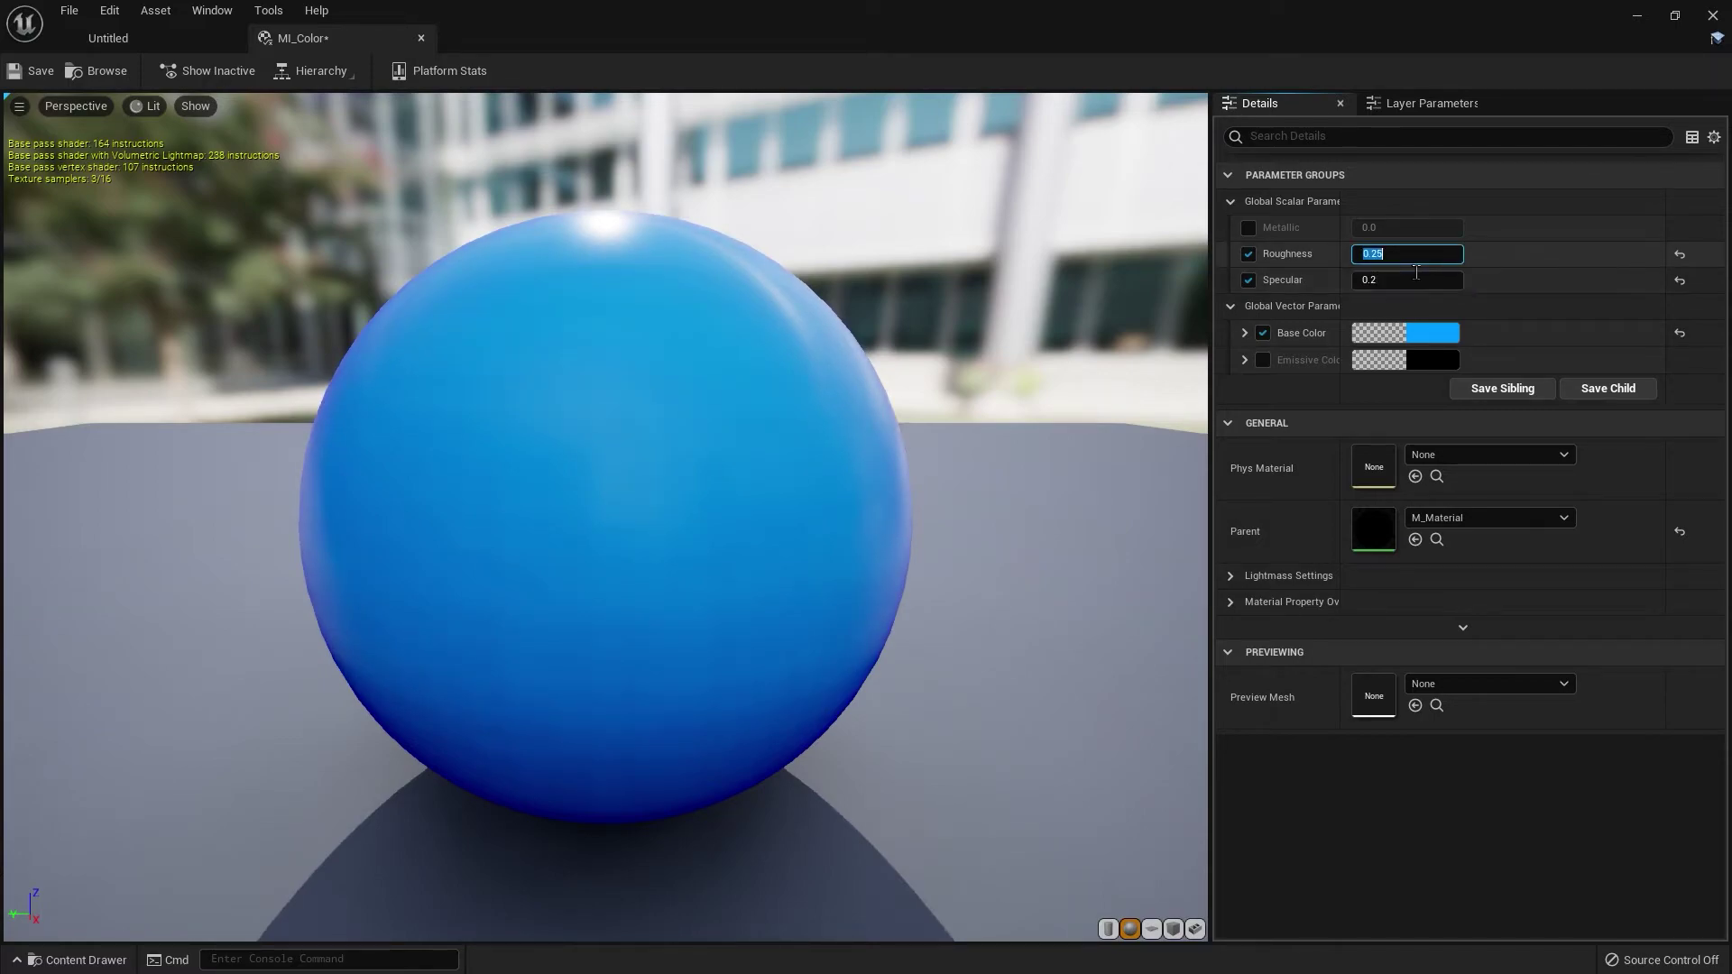
scroll(756, 311, "down", 3)
scroll(756, 311, "up", 3)
right_click_drag(756, 308, 759, 330)
mouse_move(756, 308)
left_mouse_down()
mouse_move(645, 406)
mouse_move(595, 352)
mouse_move(766, 244)
mouse_move(735, 334)
left_mouse_up()
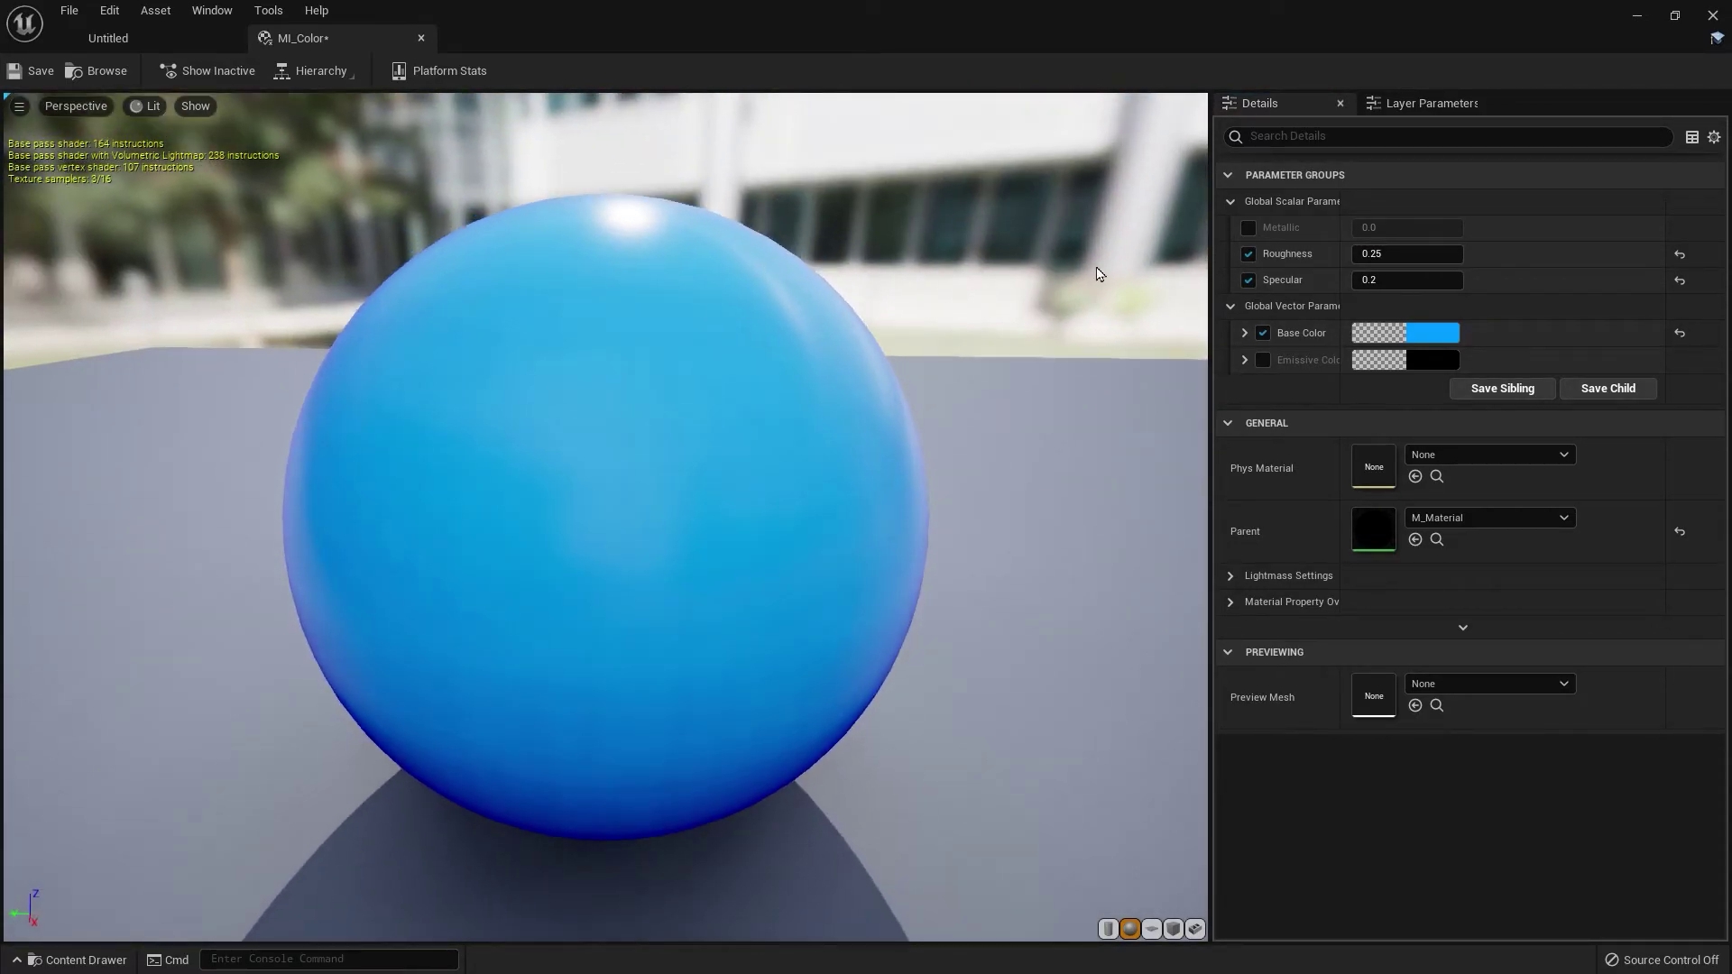
left_click(1395, 257)
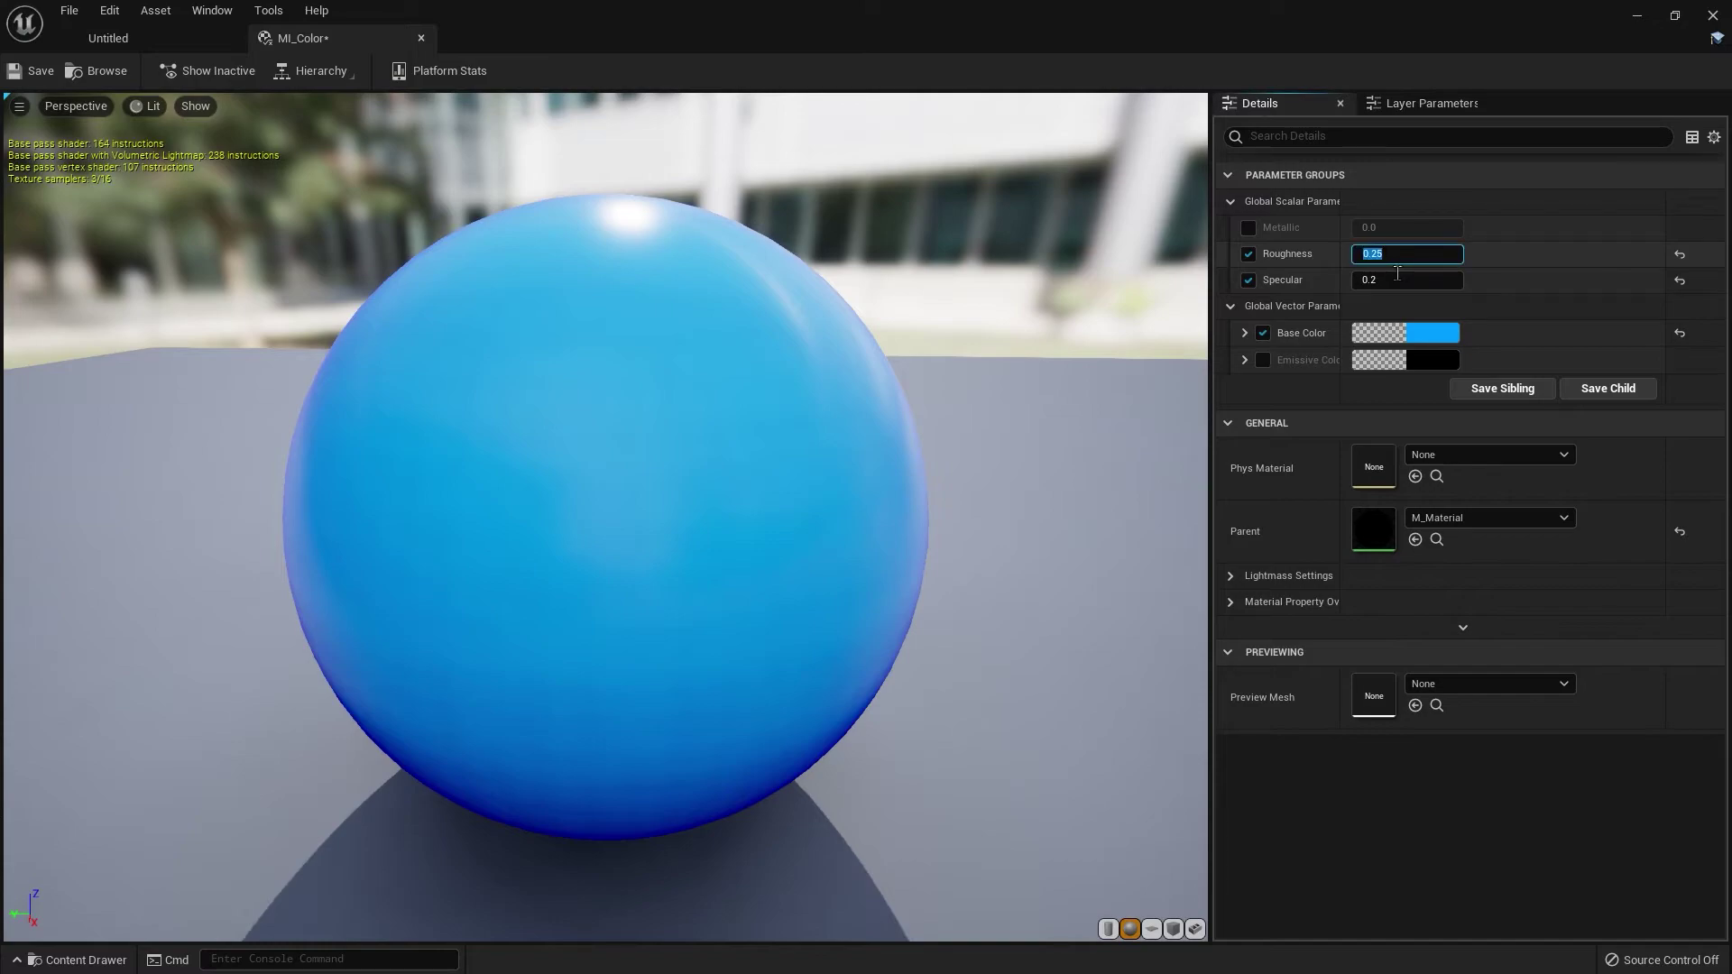
type("0.33")
key("Return")
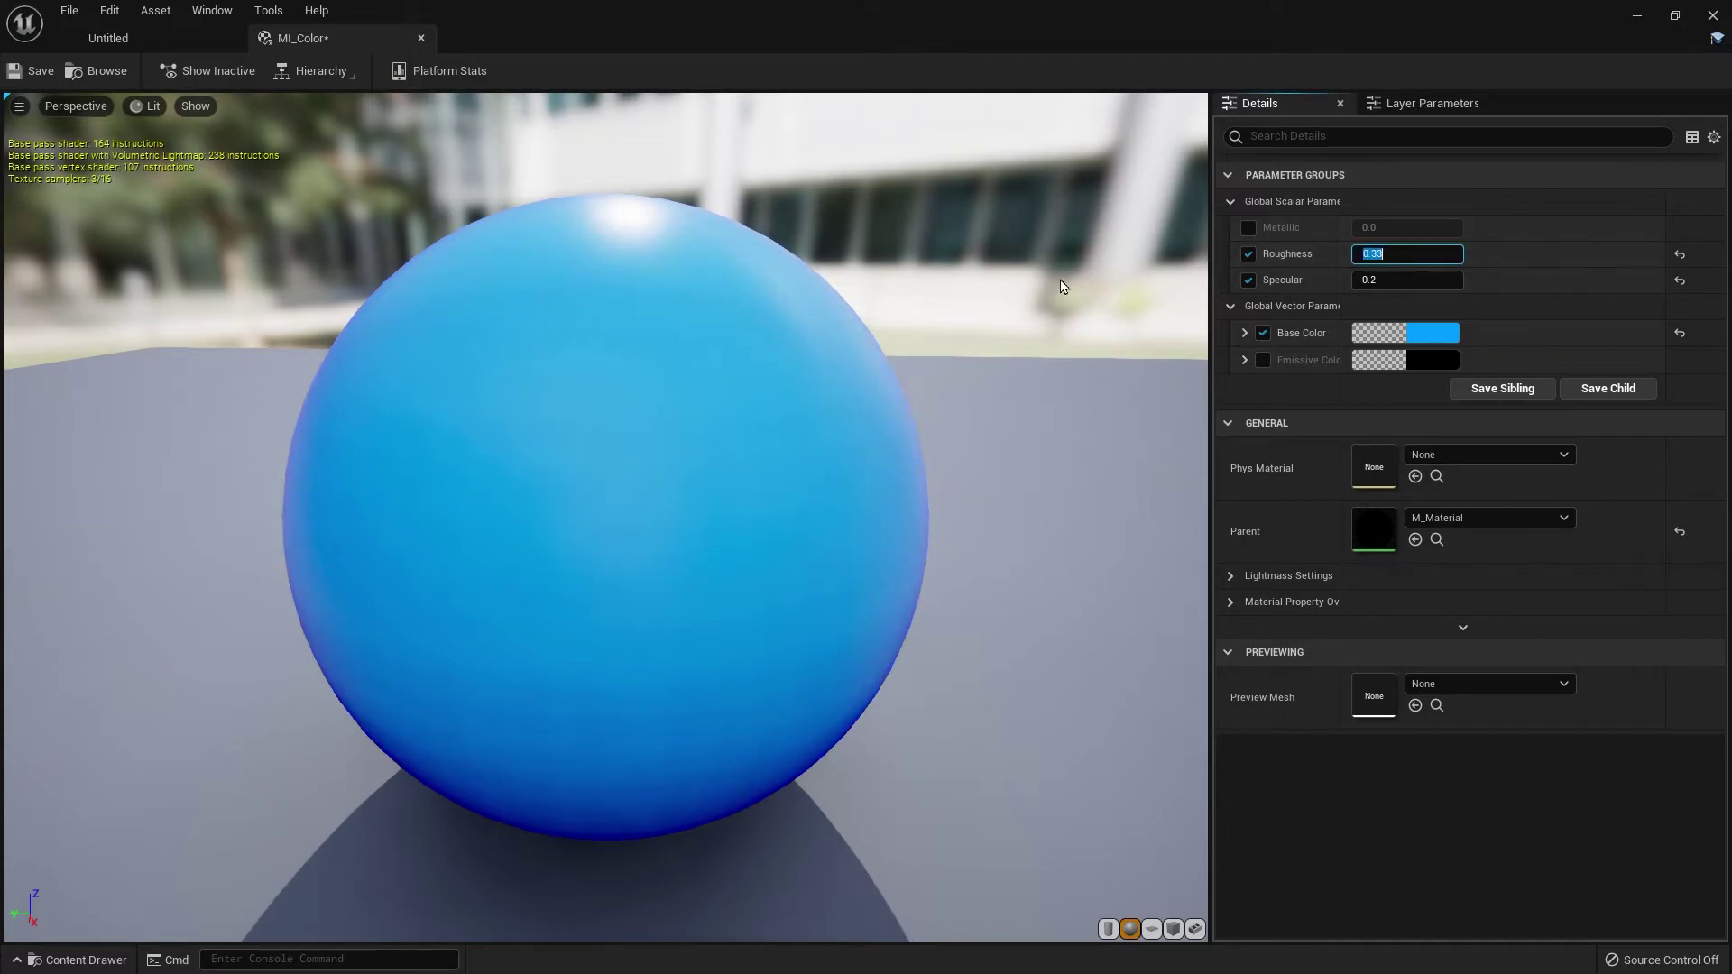
right_click_drag(1063, 289, 911, 313)
left_click_drag(911, 313, 884, 360)
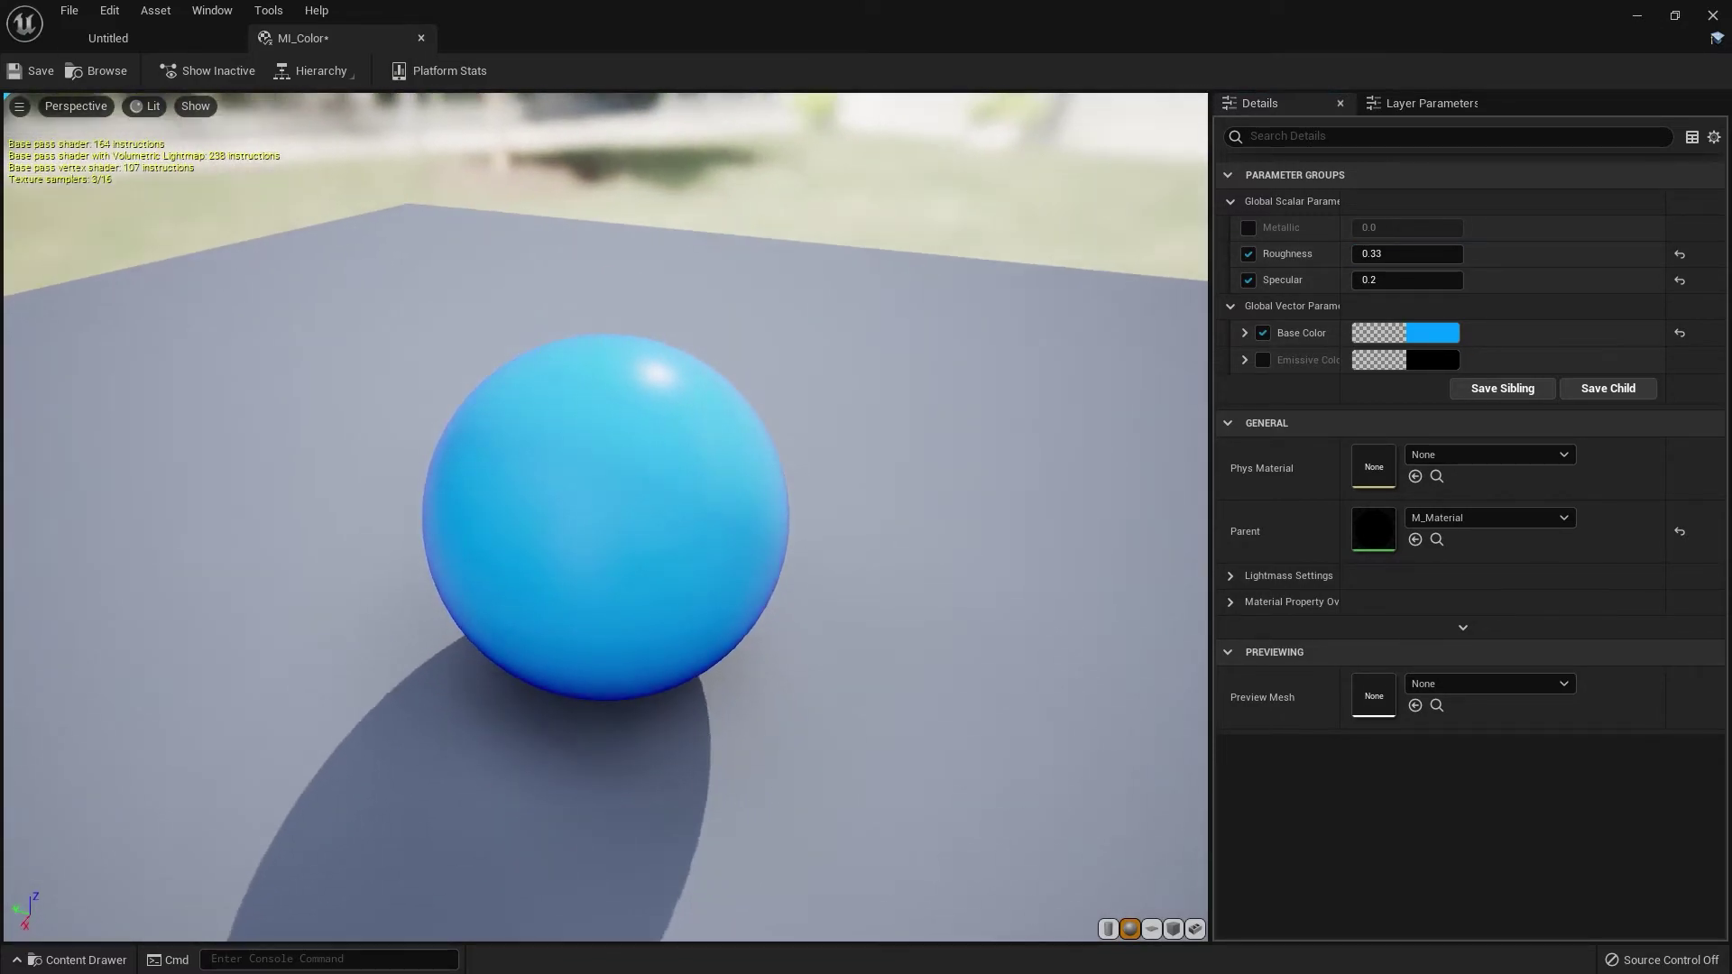
scroll(921, 330, "up", 2)
scroll(921, 334, "up", 2)
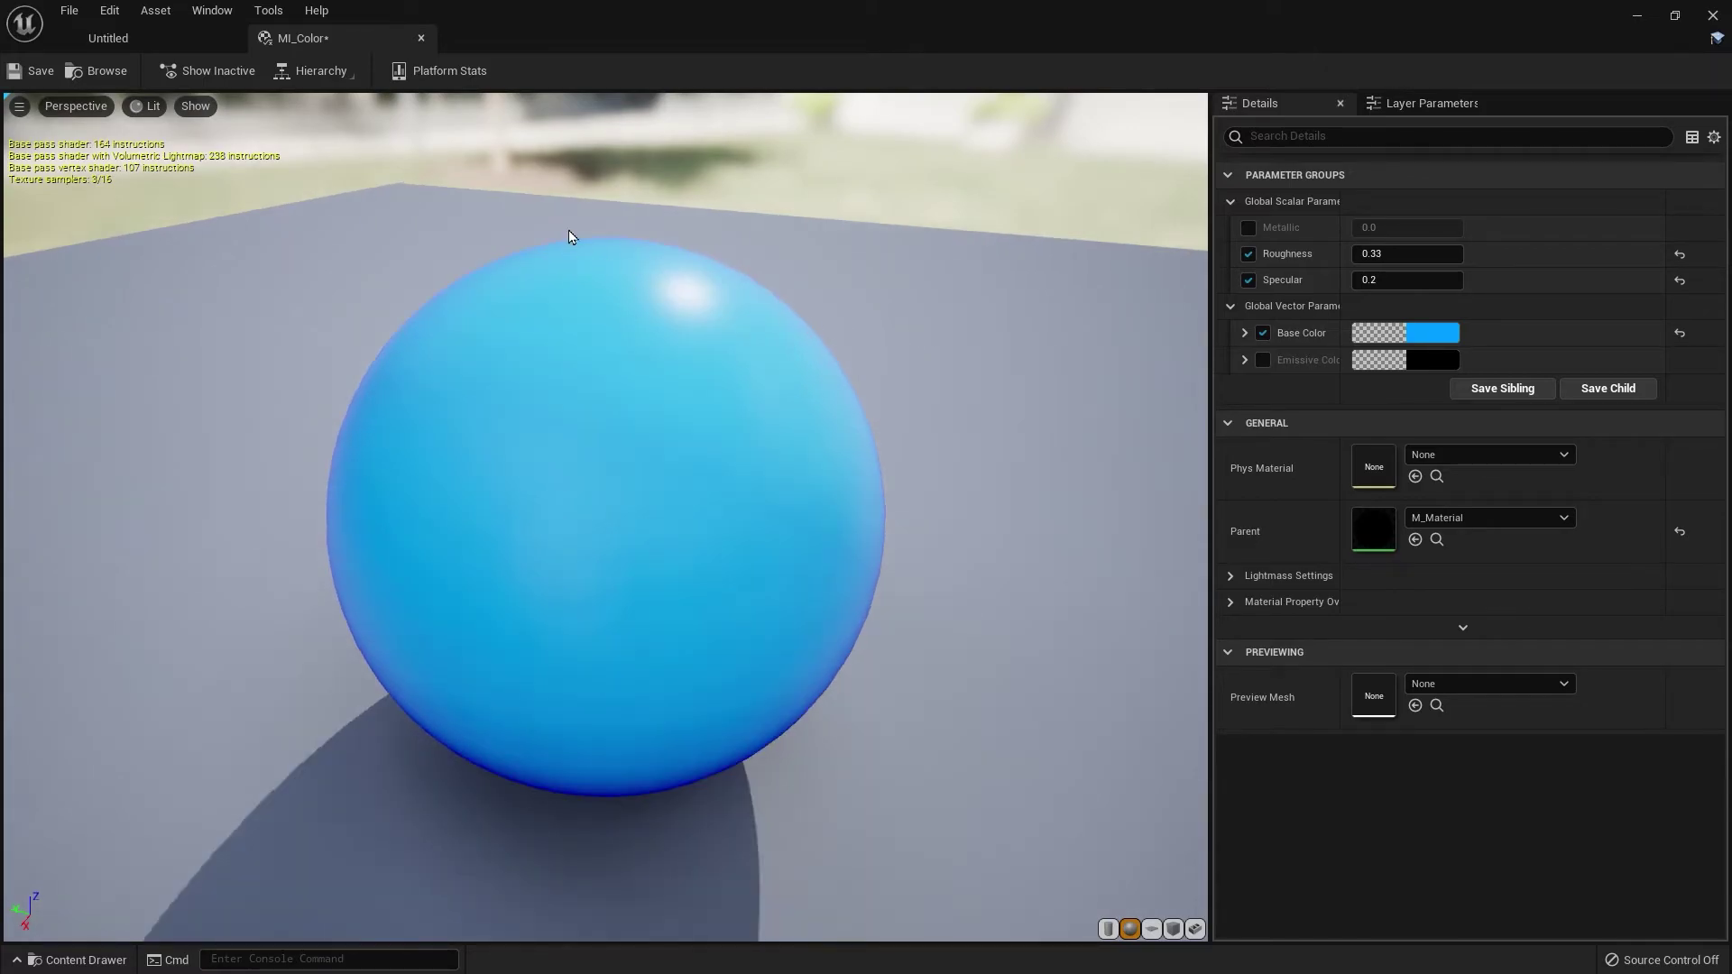
left_click(40, 70)
right_click_drag(727, 316, 722, 348)
left_click_drag(722, 349, 695, 410)
scroll(688, 363, "down", 3)
scroll(688, 357, "up", 3)
scroll(689, 355, "down", 2)
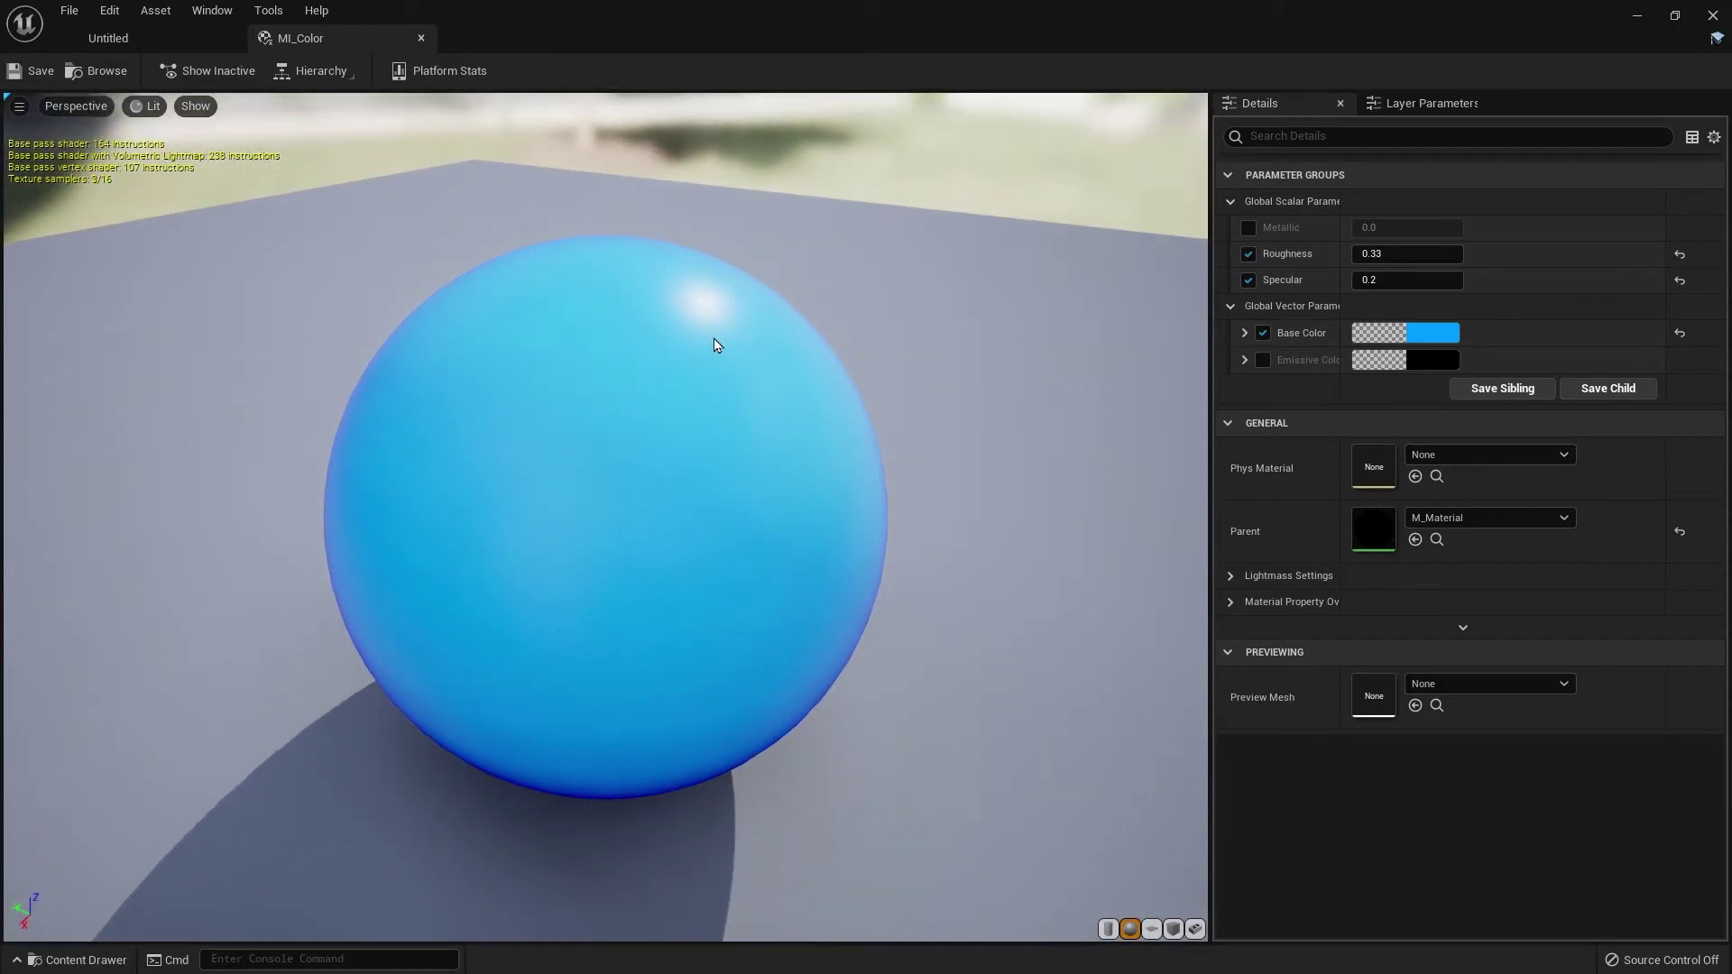
middle_click_drag(735, 345, 601, 248)
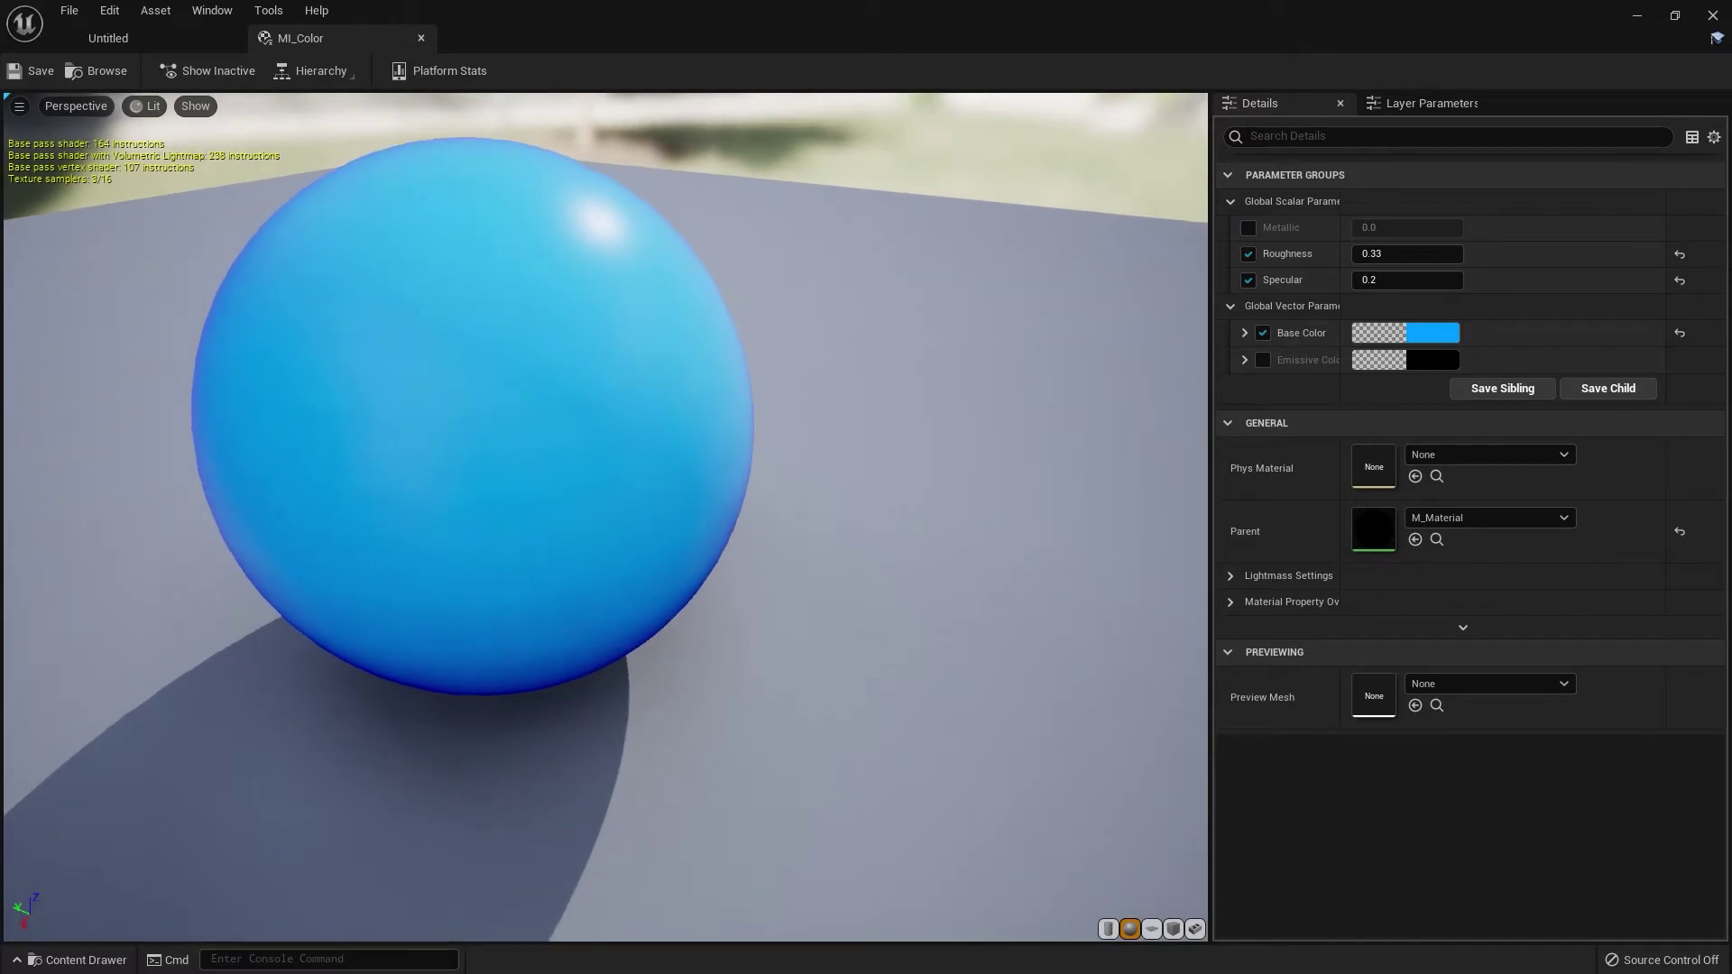
- Return to the level and open the SK_Mannequin skeletal mesh from the project's content
left_click(151, 39)
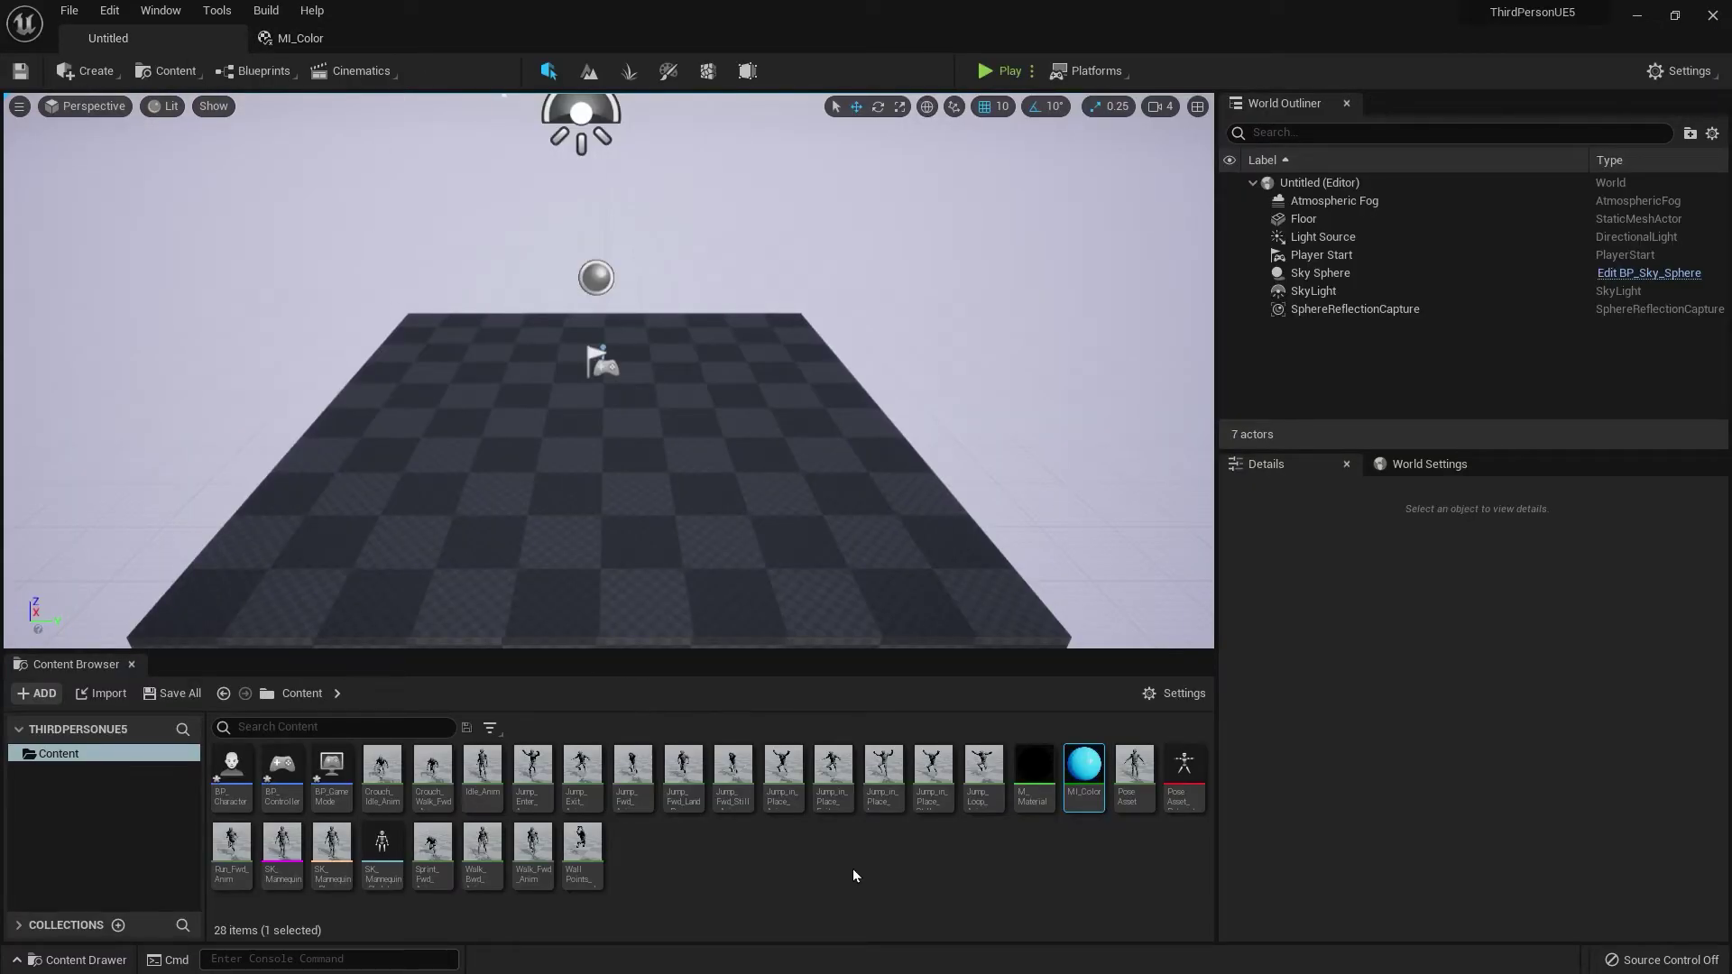
left_click(707, 852)
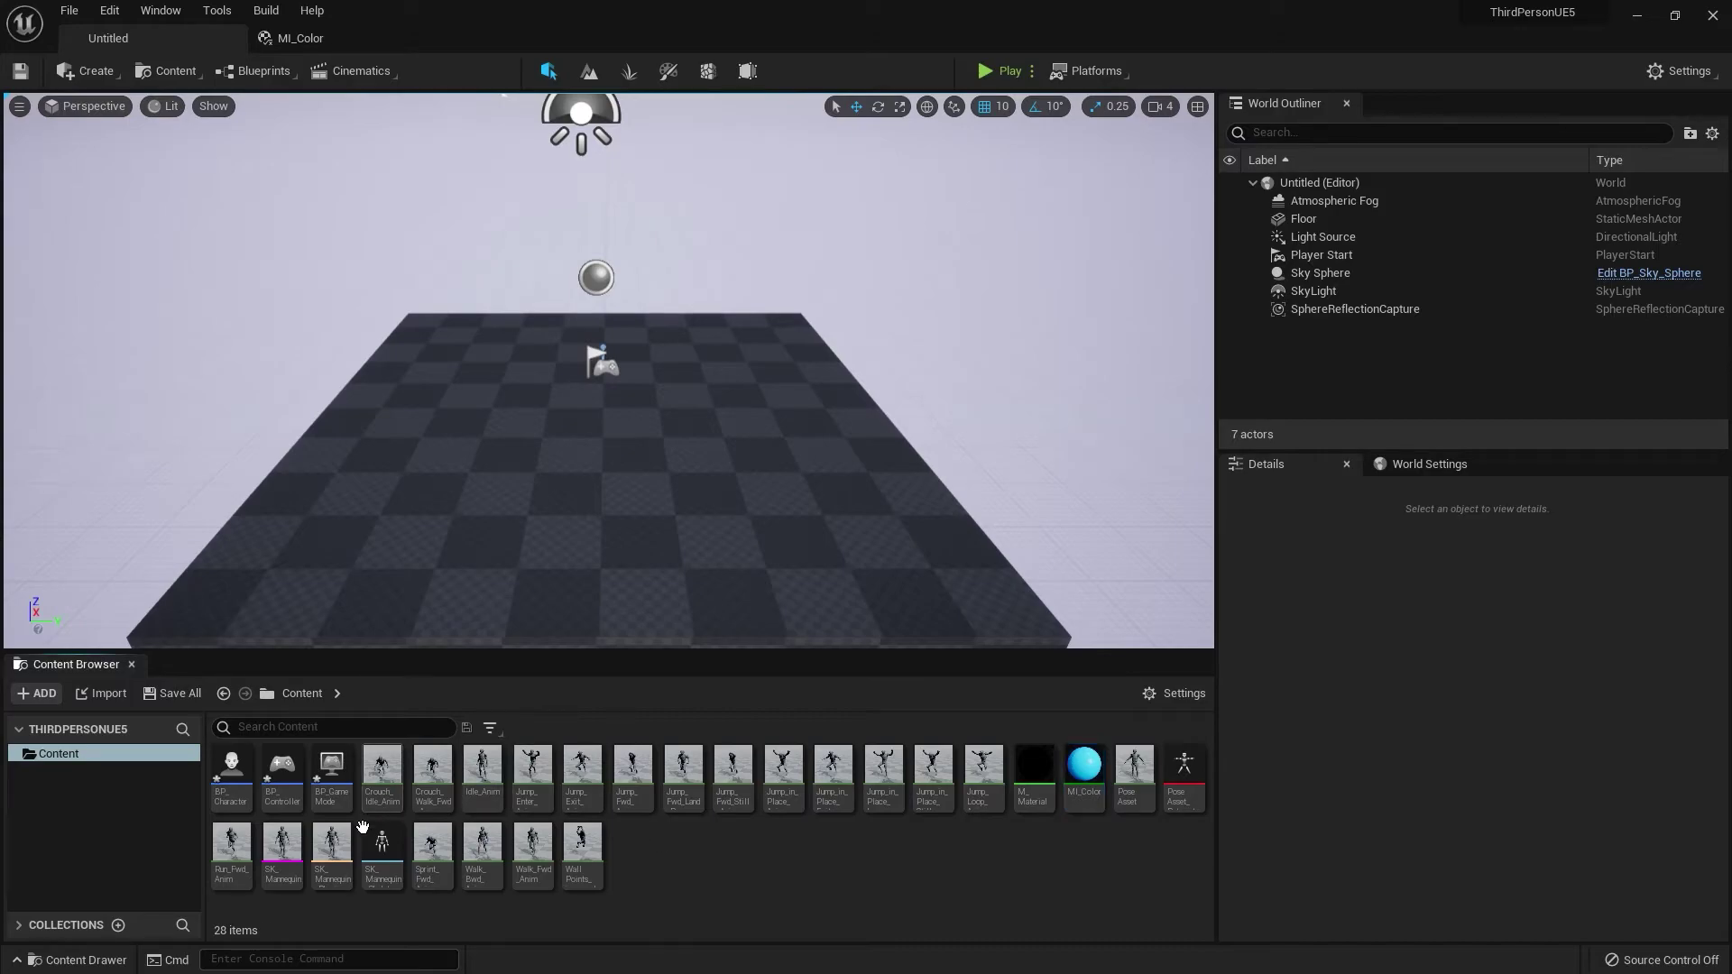
mouse_move(300, 868)
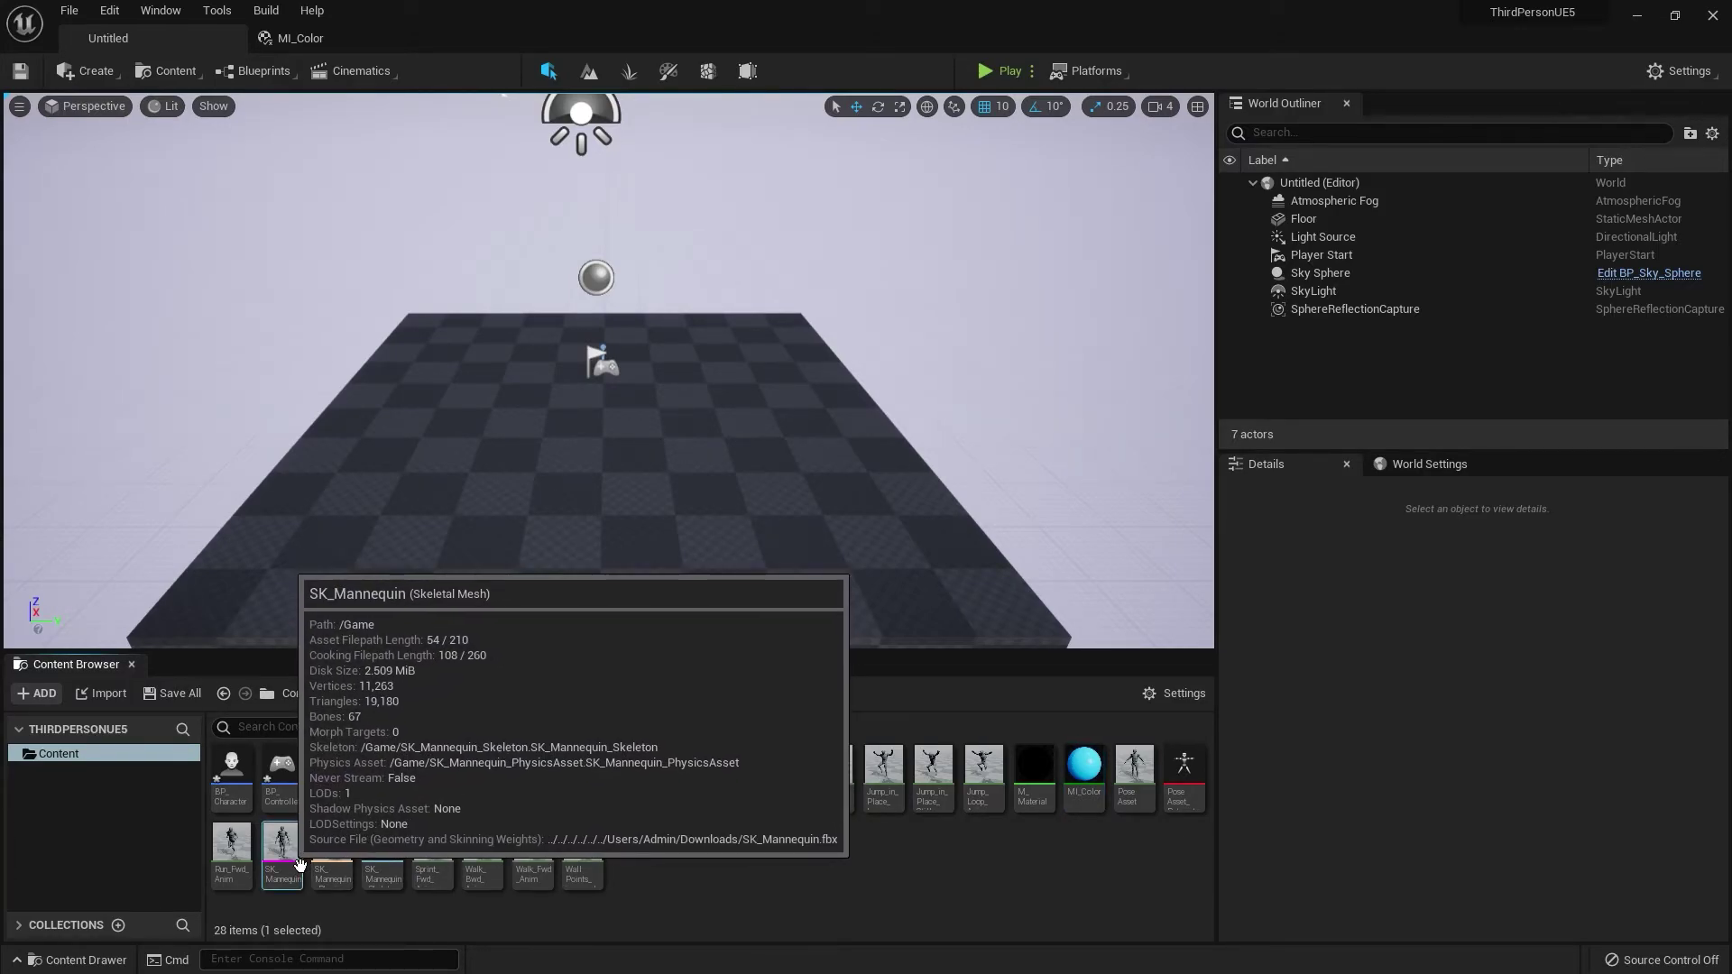
double_click(300, 858)
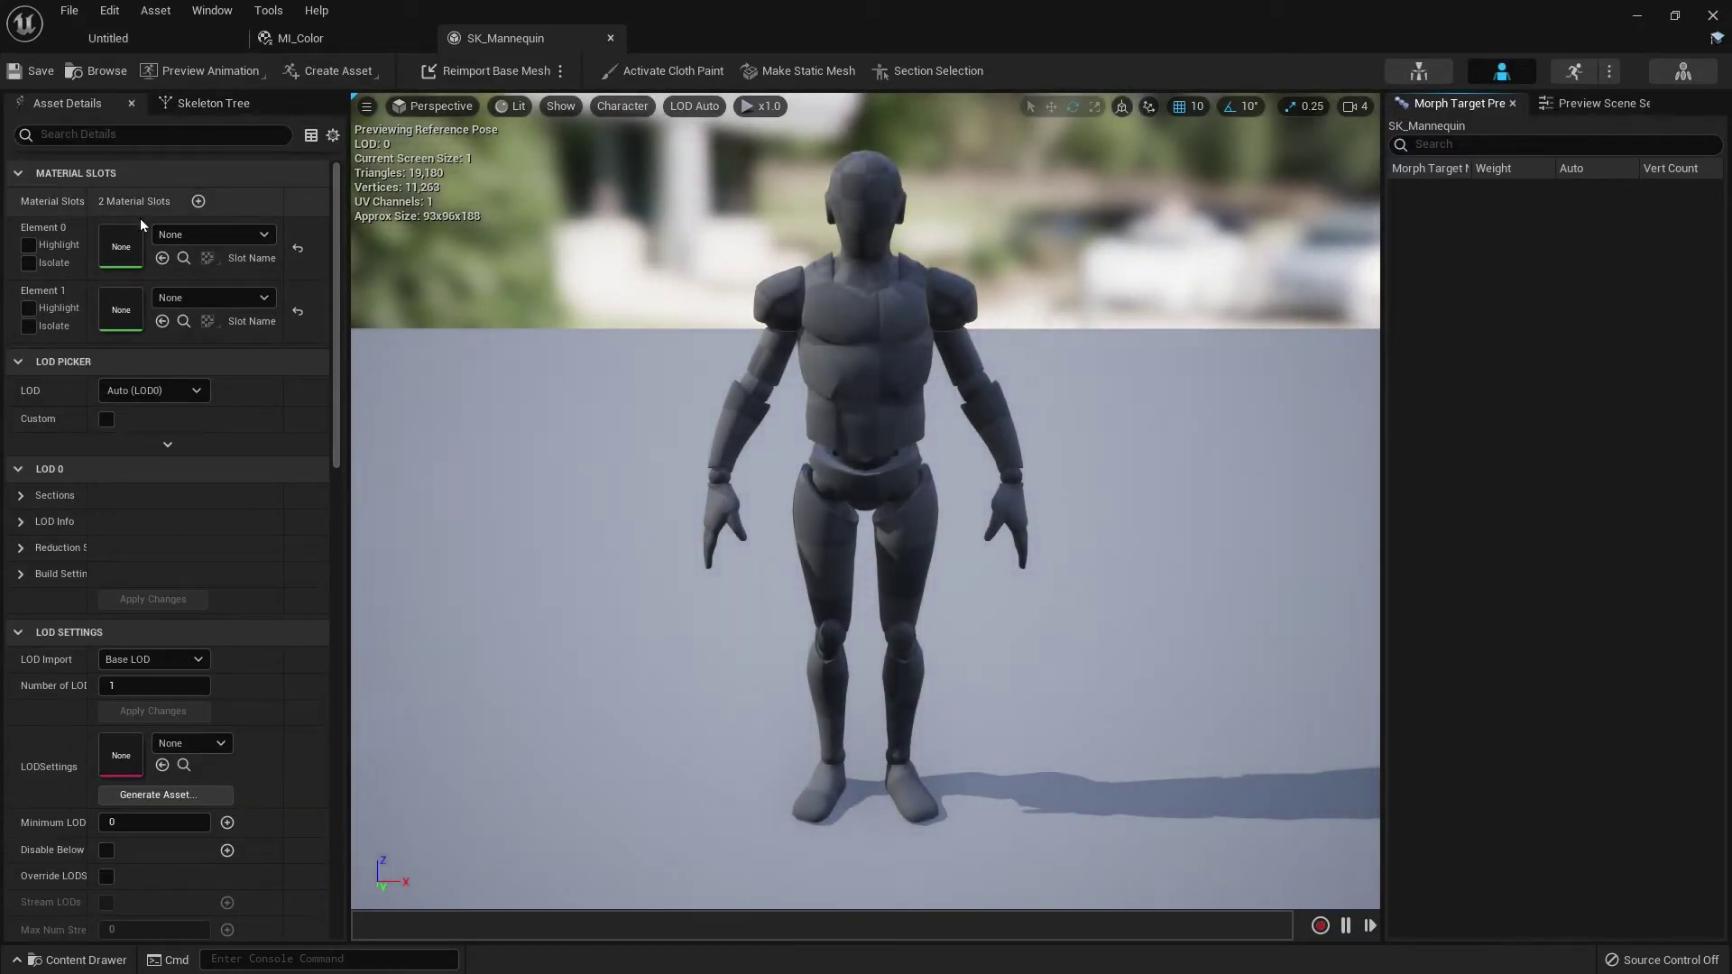
- Assign MI_Color to both material slots, Element 0 and Element 1, of SK_Mannequin and save the mesh
left_click(214, 237)
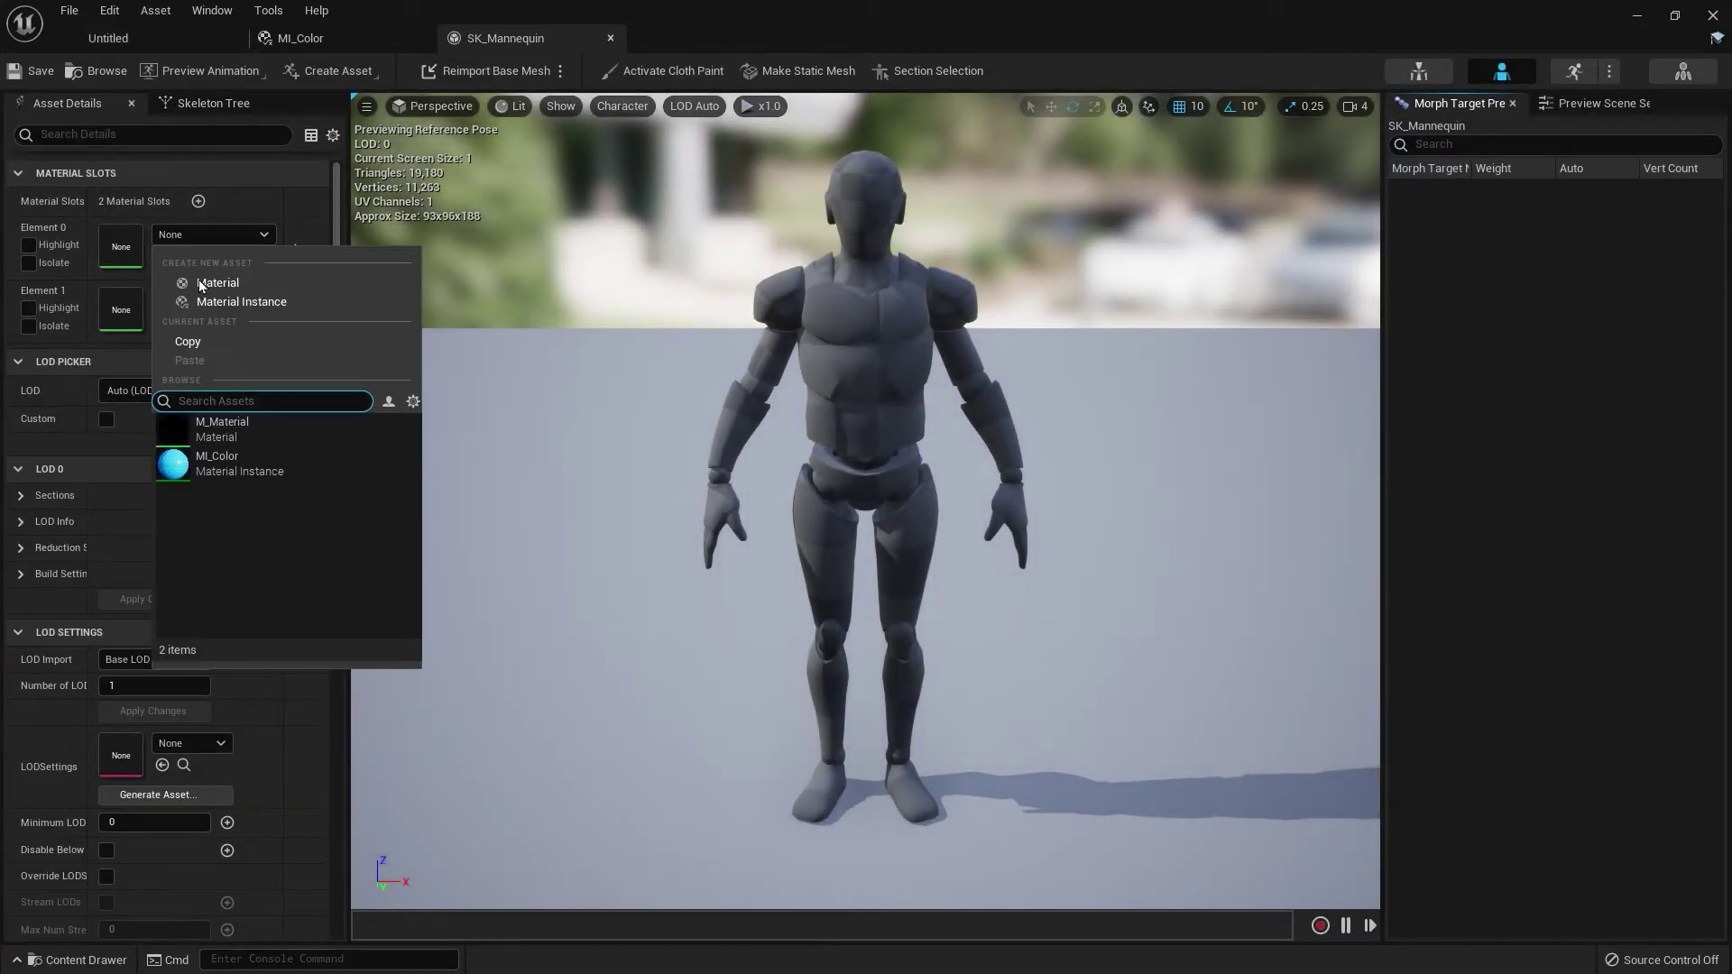
left_click(240, 464)
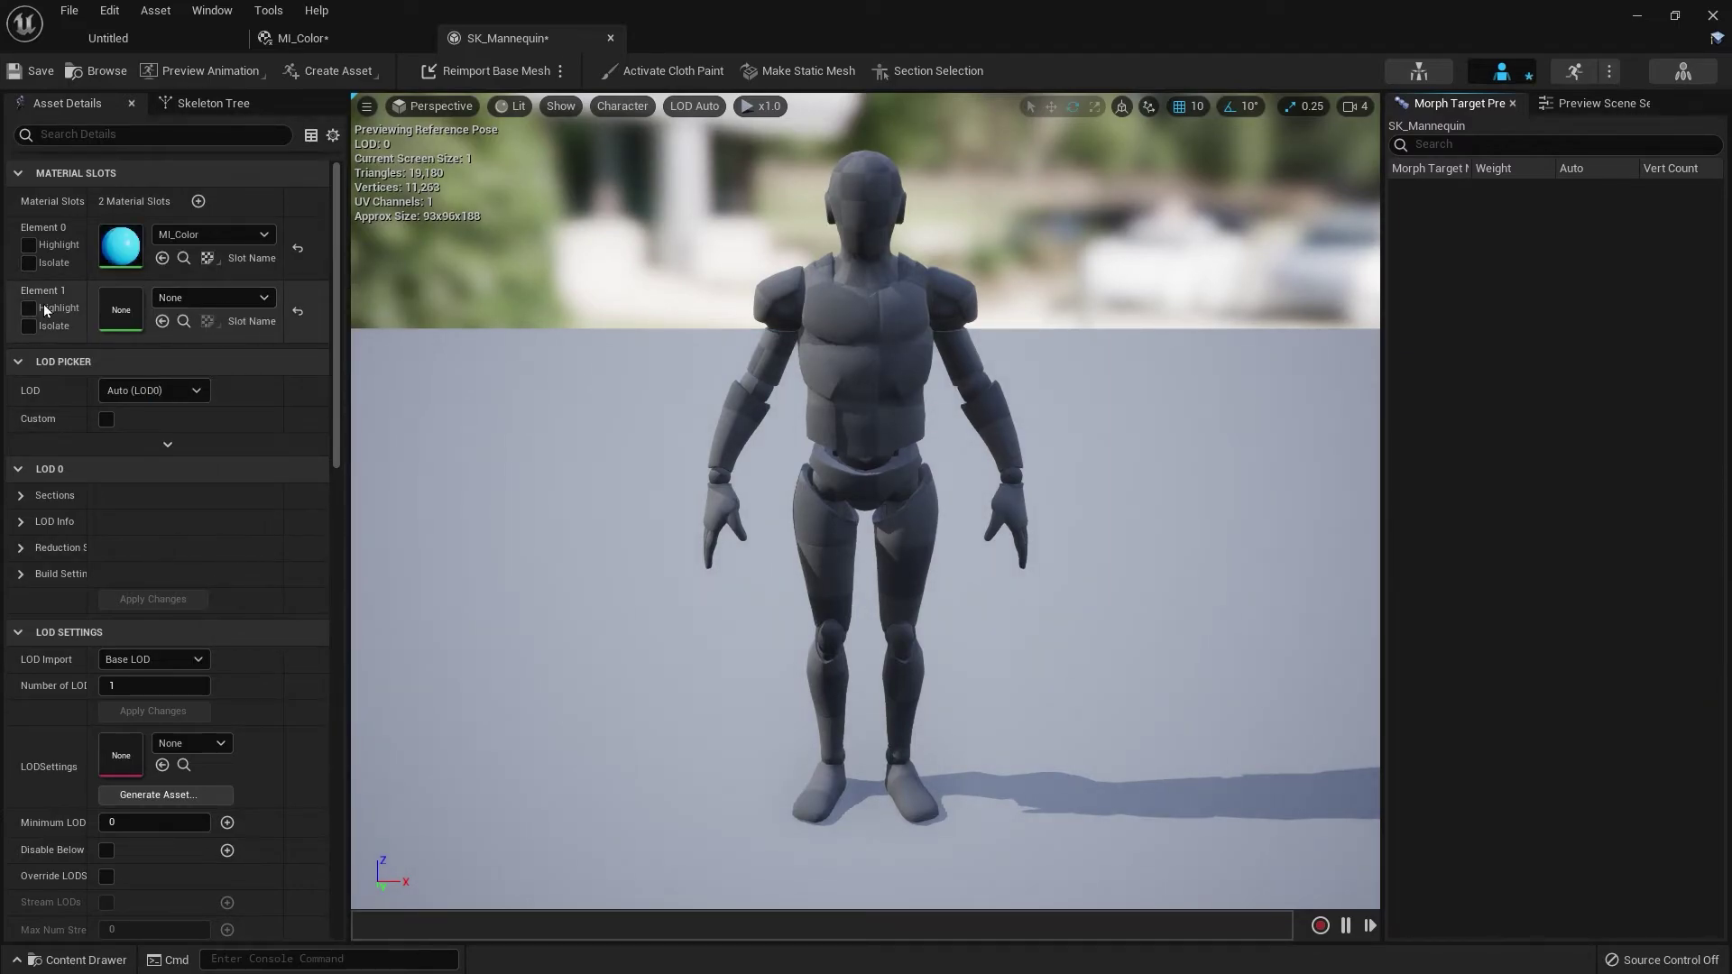
left_click(28, 244)
left_click(28, 245)
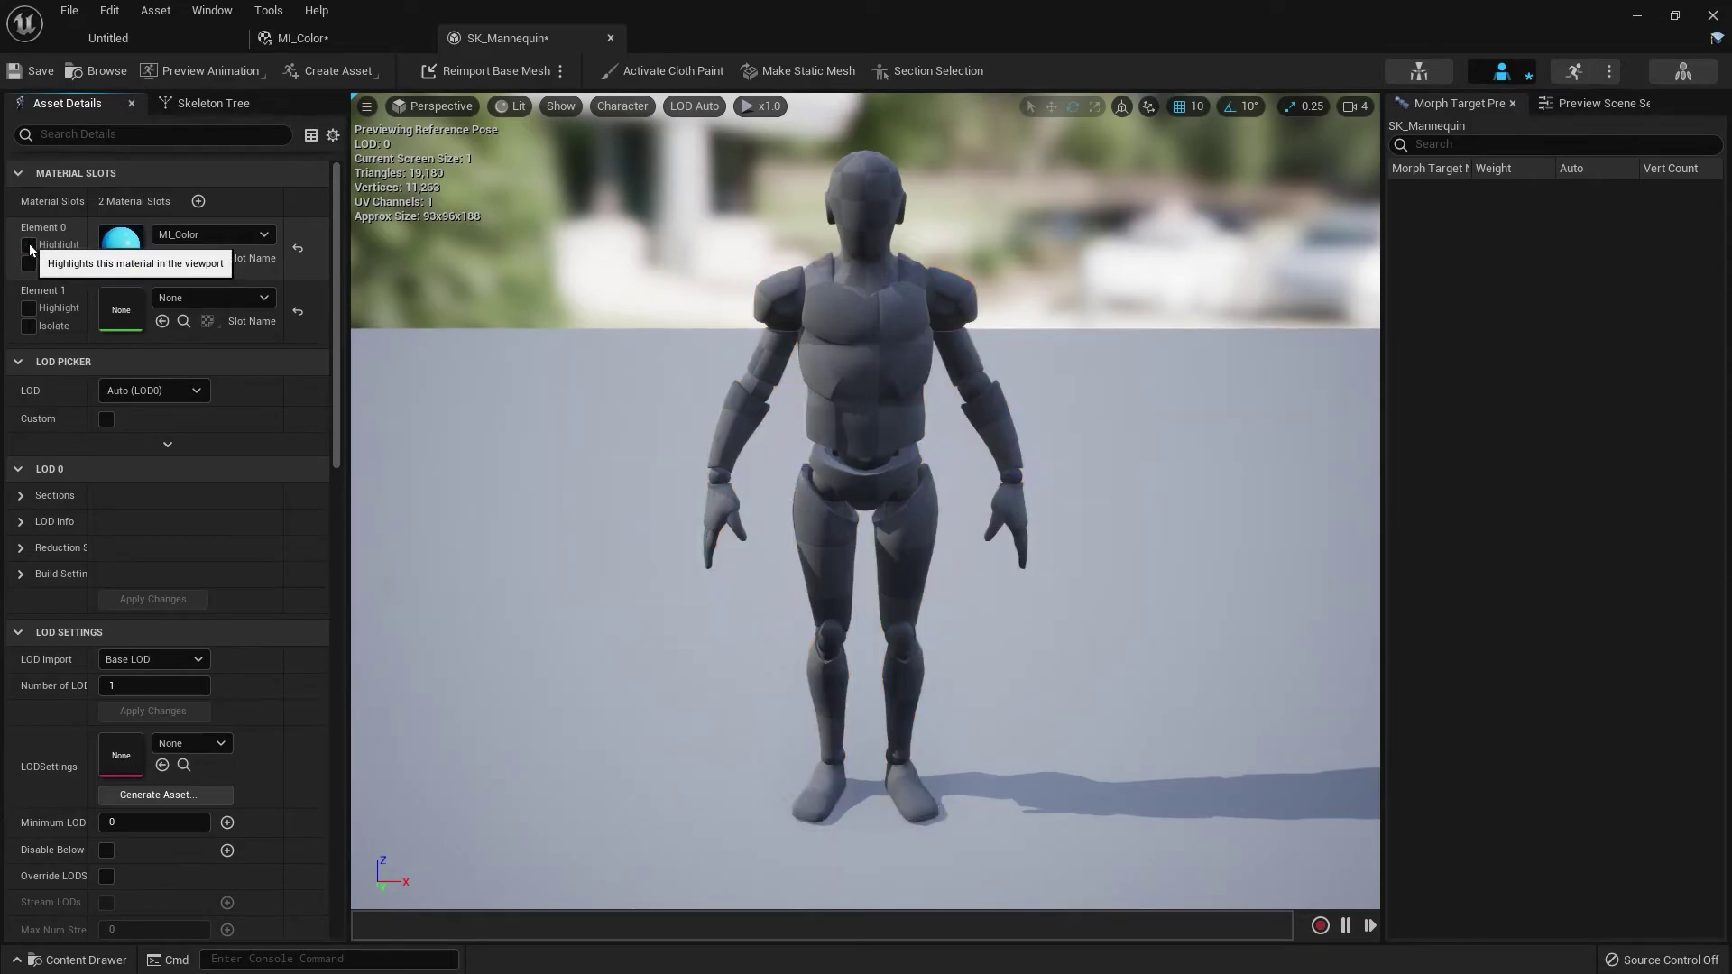
left_click(208, 298)
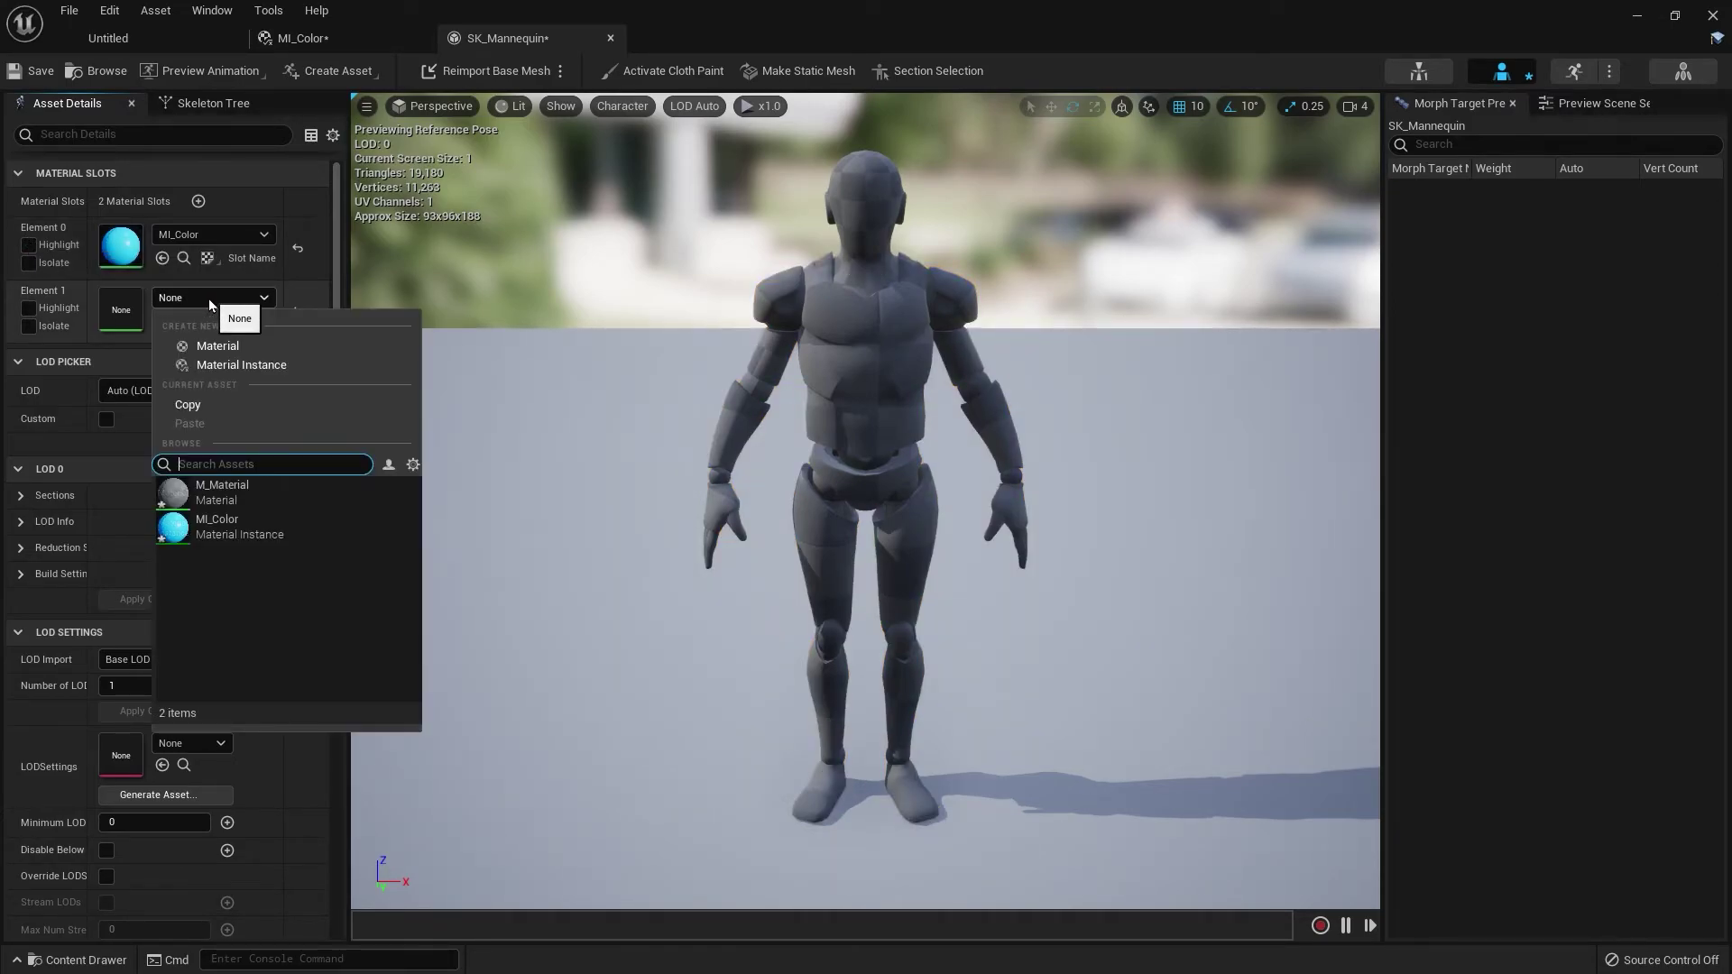
left_click(197, 532)
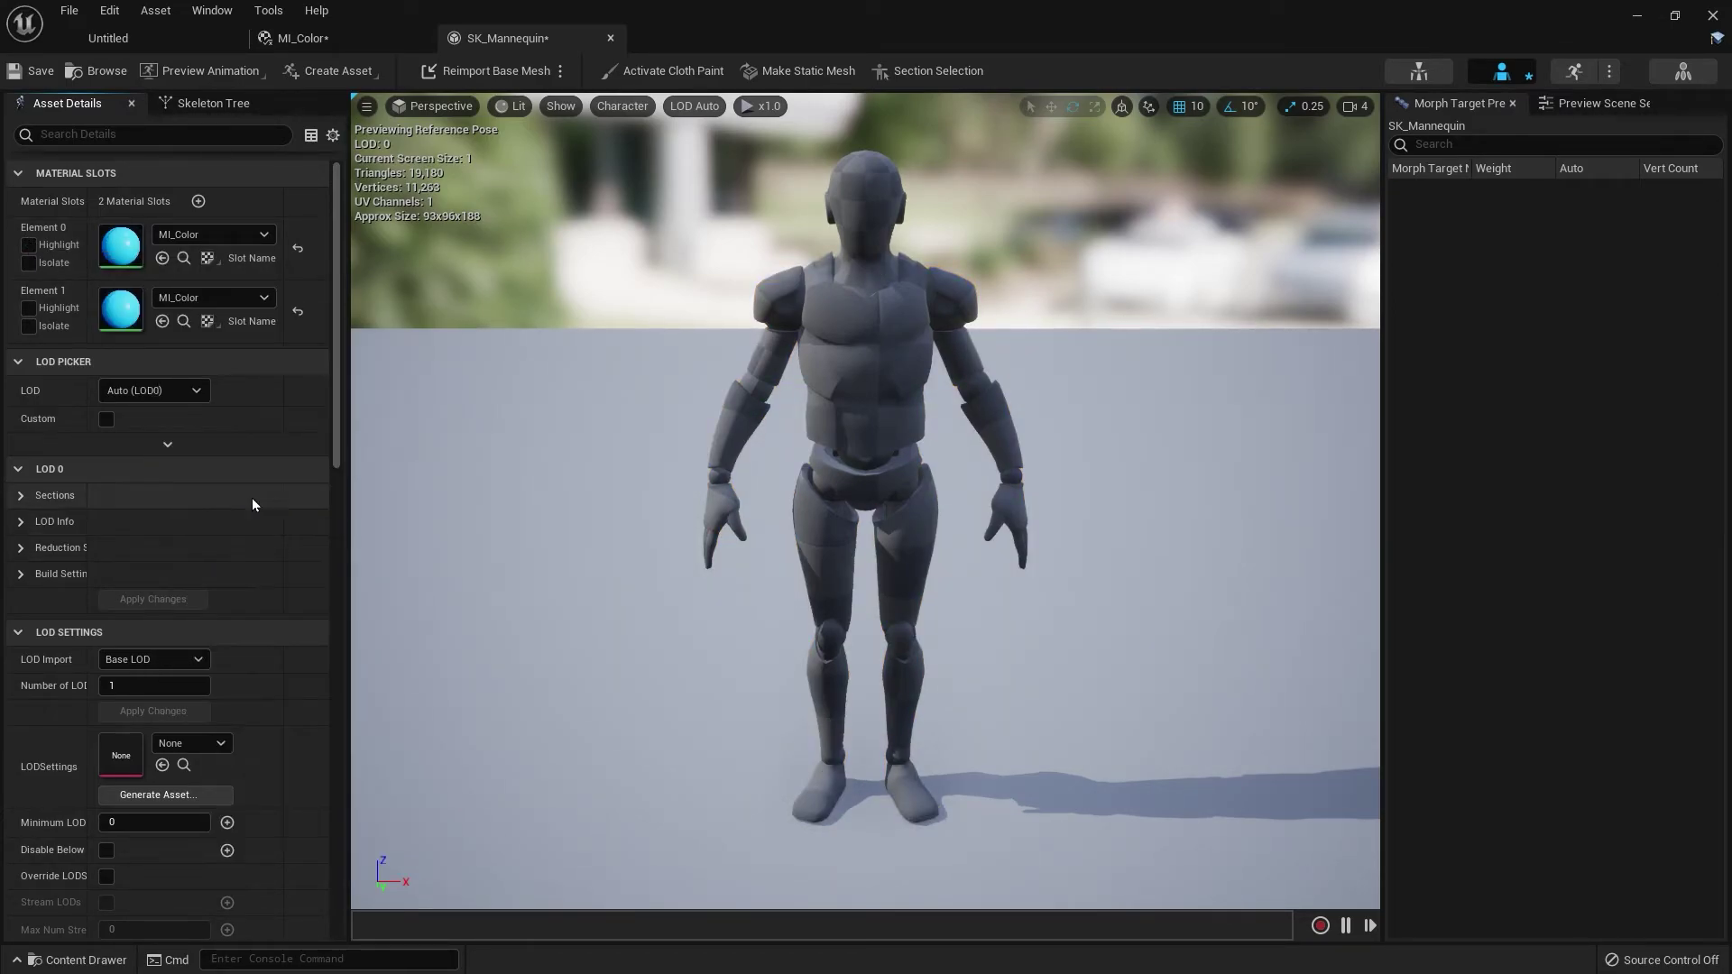
left_click(36, 70)
- Save the modified MI_Color material instance and return to the SK_Mannequin editor
right_click_drag(1016, 389, 954, 389)
middle_click_drag(954, 389, 1000, 381)
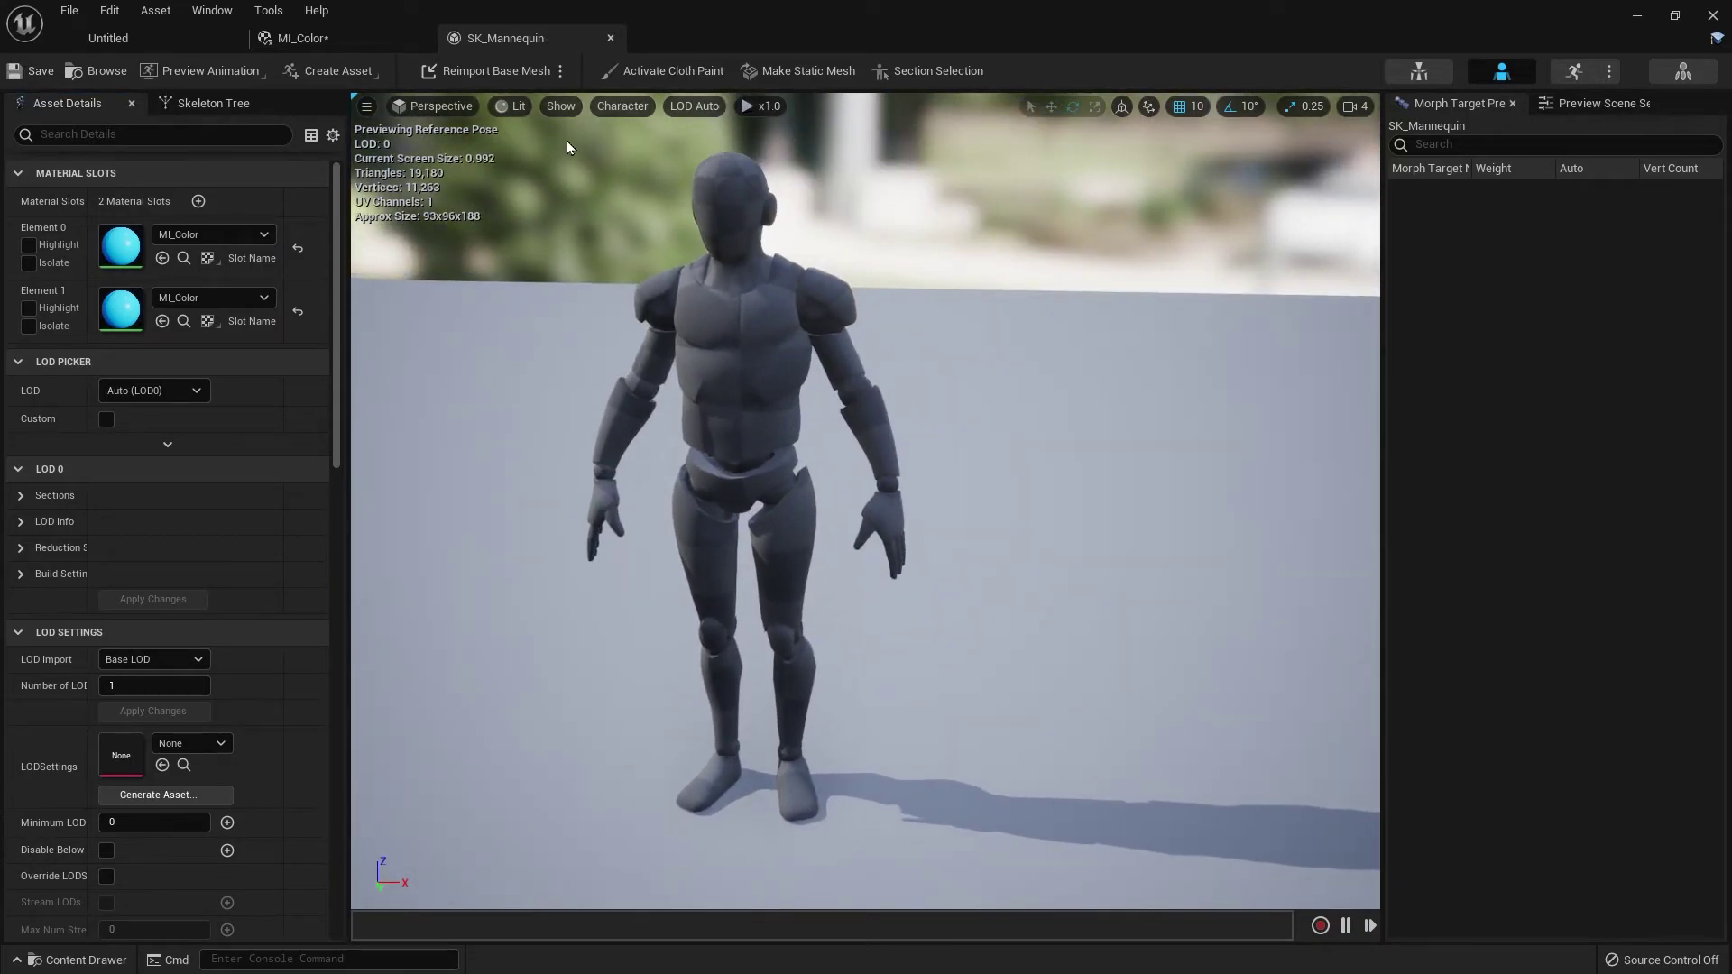
left_click(348, 39)
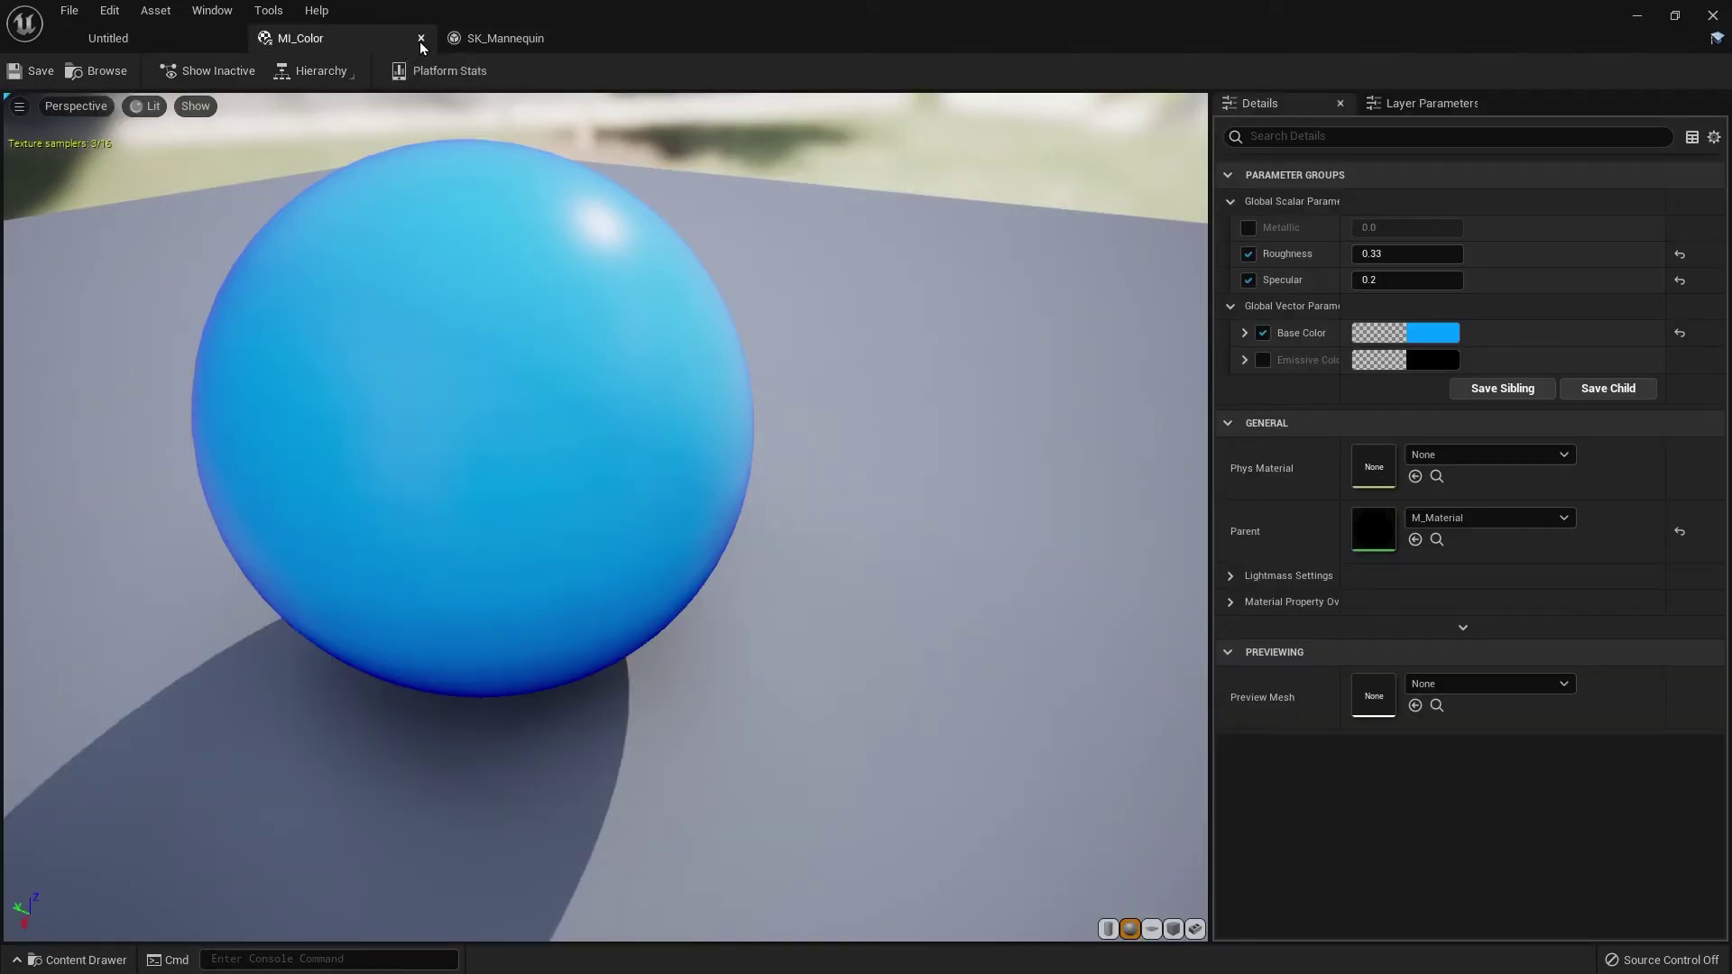
left_click(495, 40)
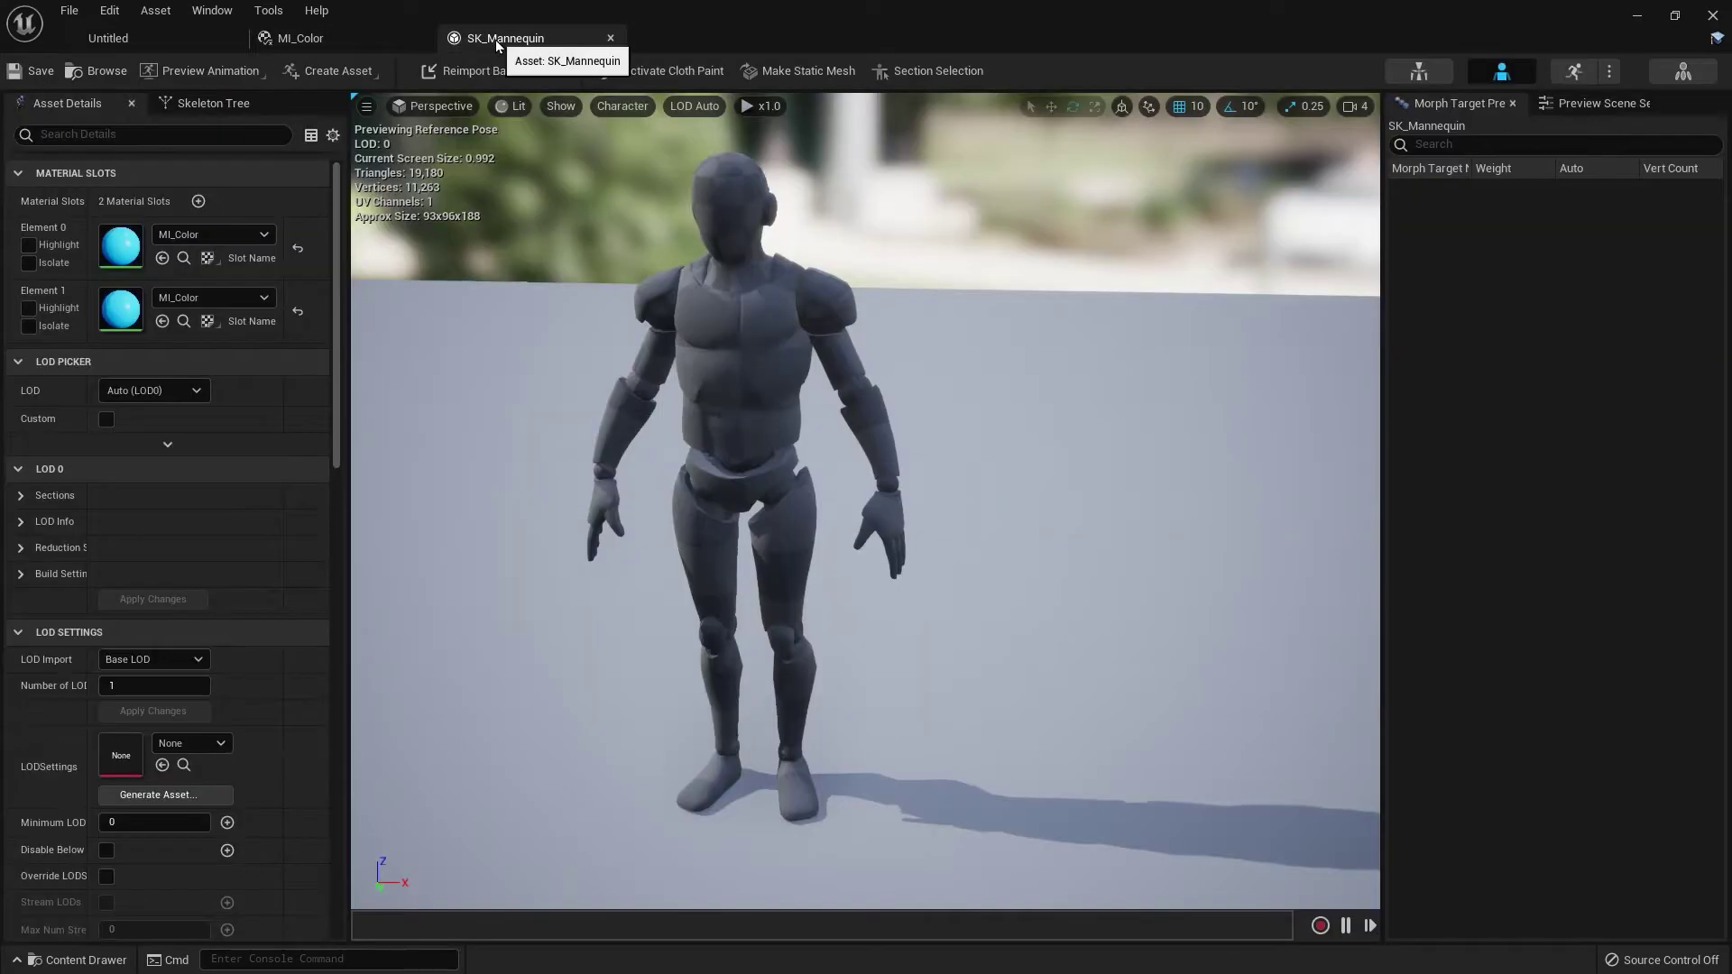
- Examine MI_Color on the mannequin in the preview, viewing it from the front, side and back at close and far distances
left_click(772, 335)
scroll(772, 335, "up", 5)
scroll(773, 335, "down", 3)
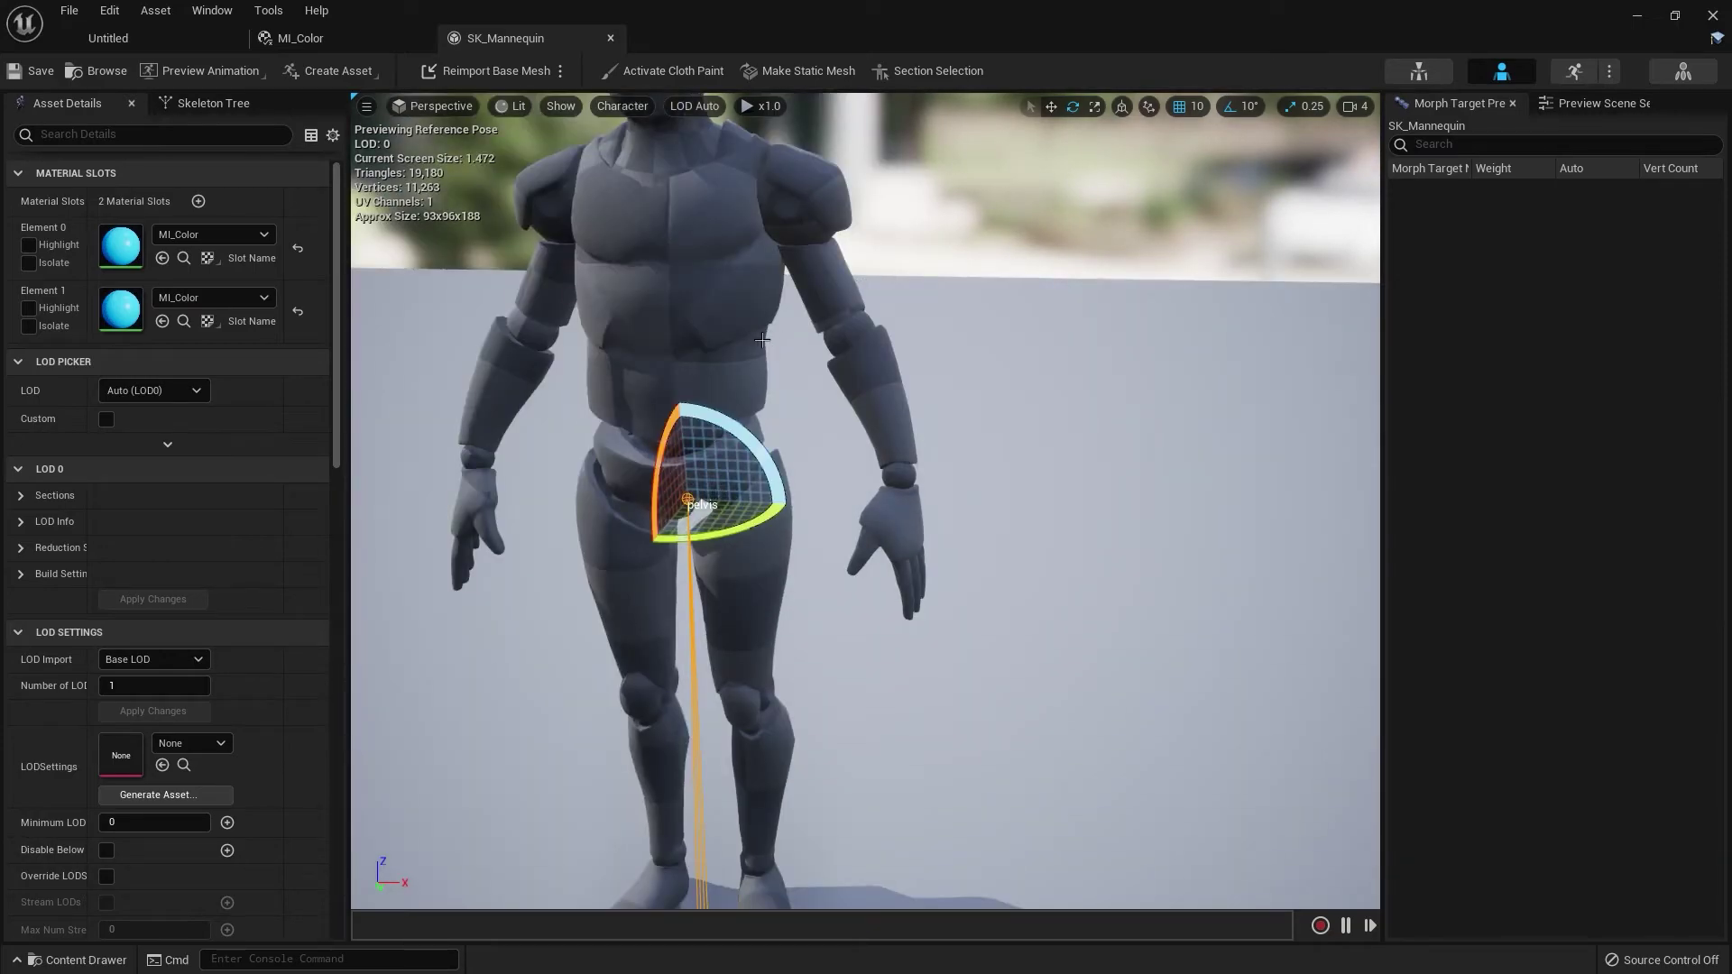
scroll(837, 252, "down", 4)
scroll(842, 302, "up", 2)
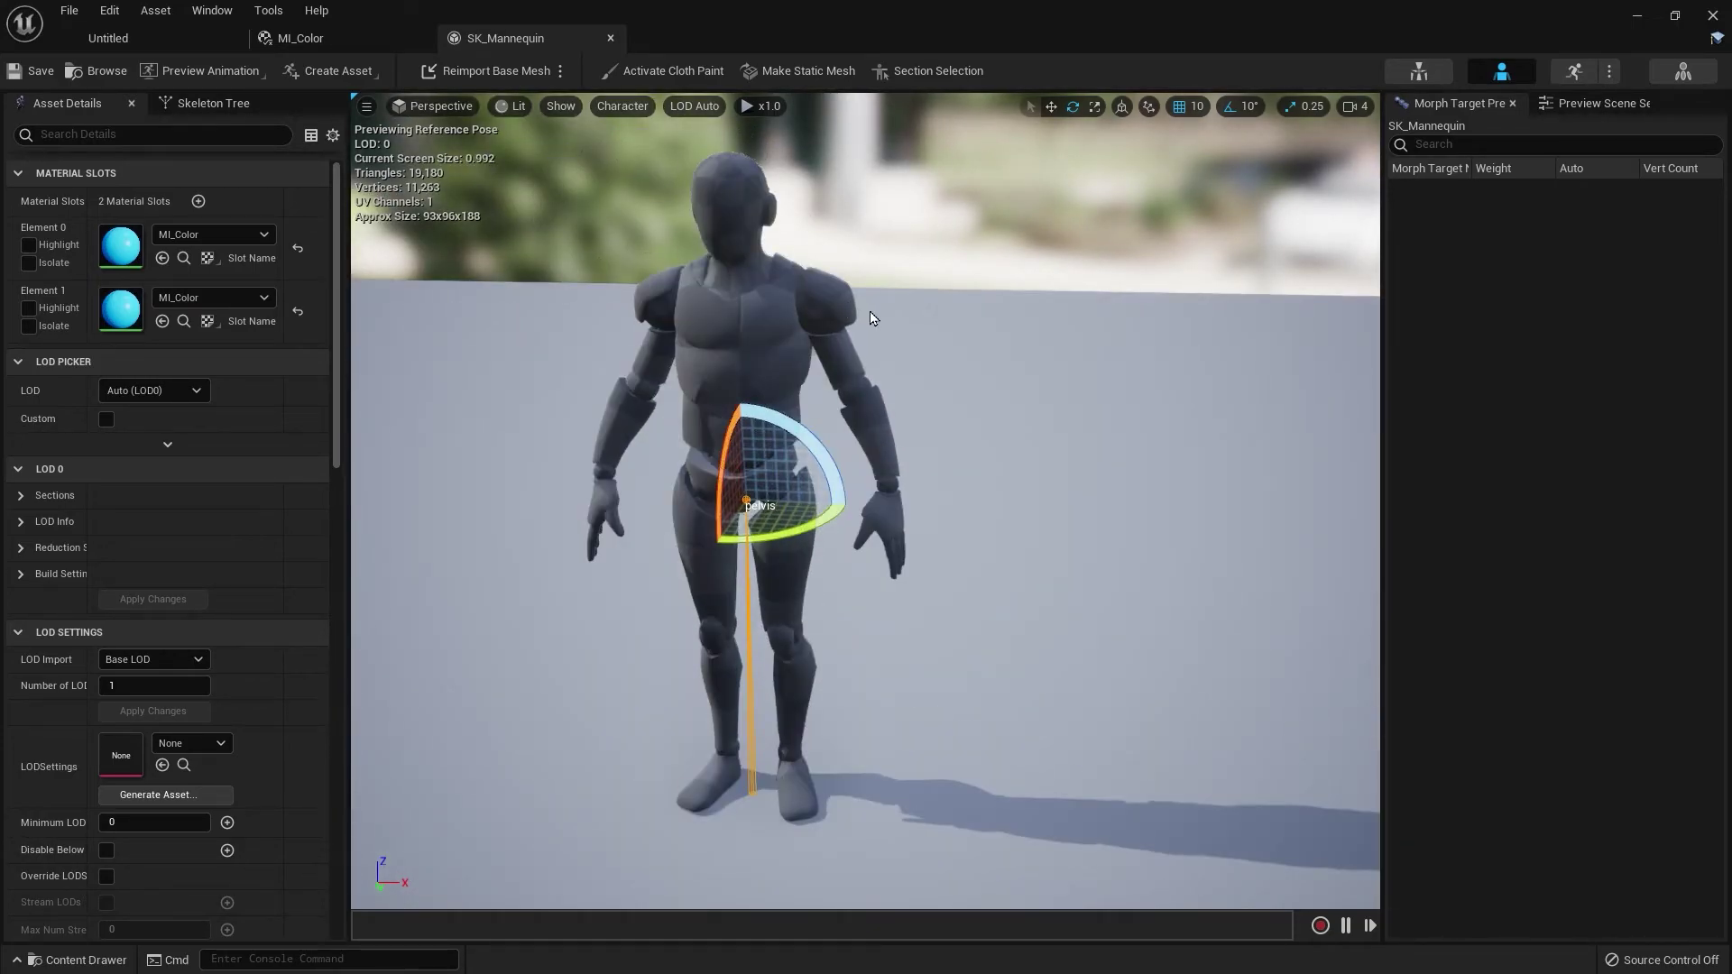
right_click_drag(871, 313, 826, 347)
right_click_drag(953, 292, 781, 301)
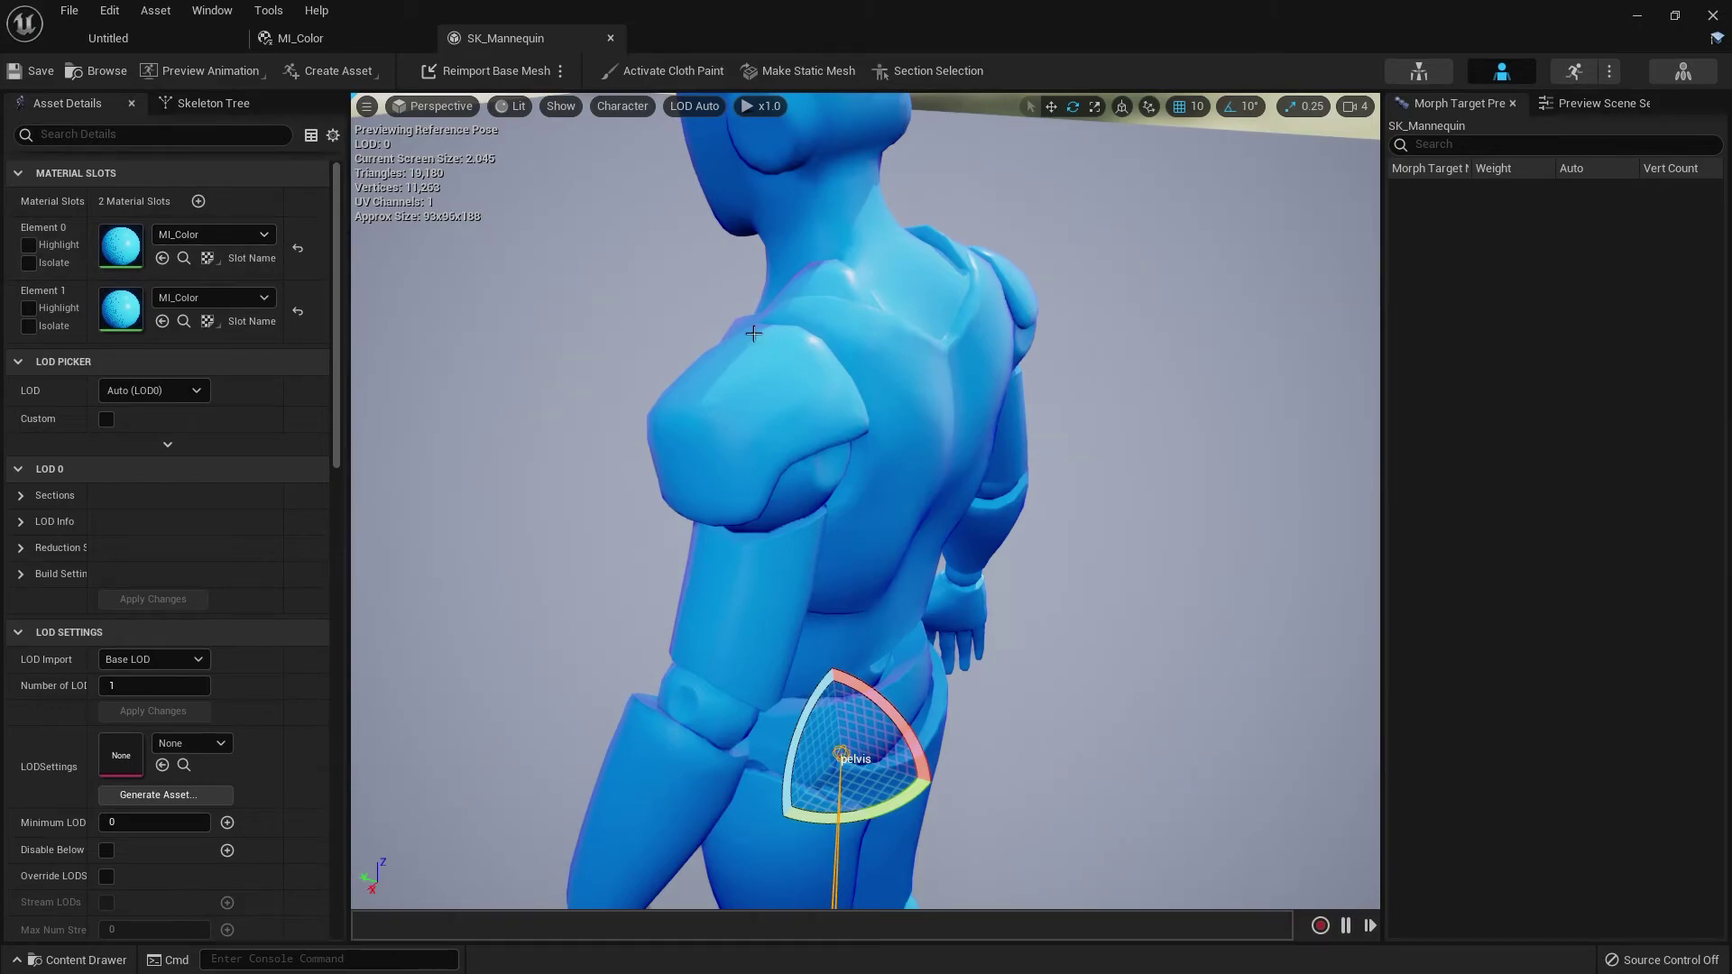
scroll(753, 334, "up", 5)
scroll(693, 337, "up", 4)
scroll(693, 336, "down", 12)
scroll(692, 337, "up", 3)
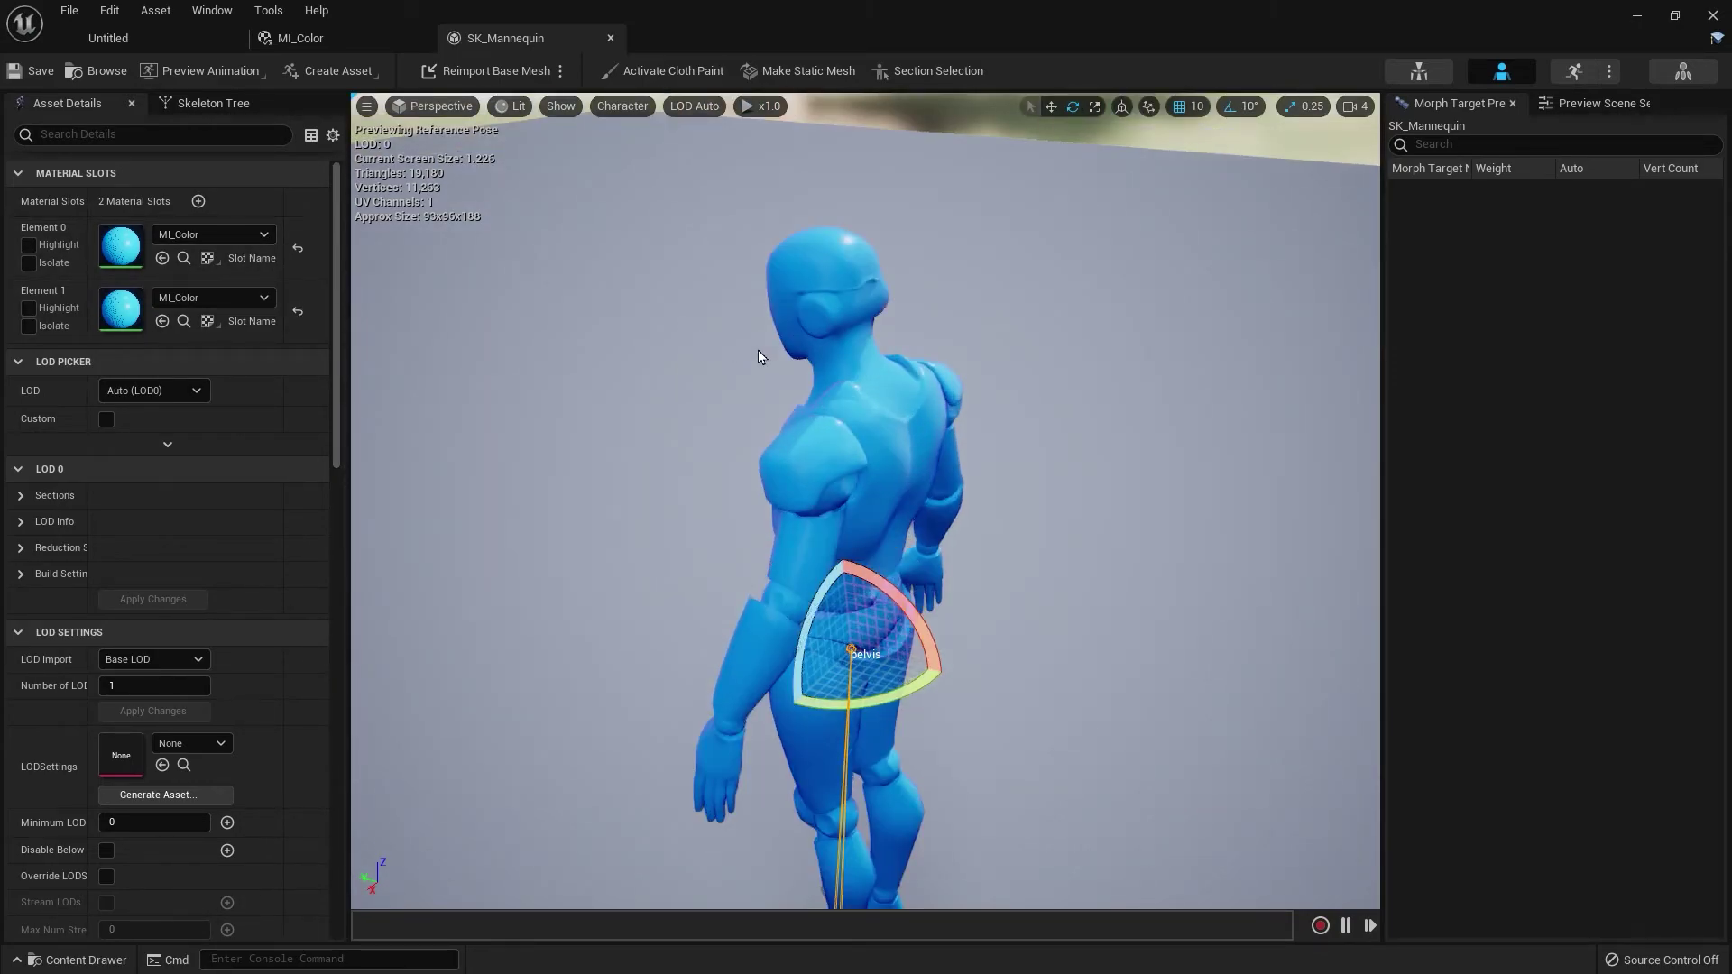
mouse_move(757, 357)
right_mouse_down()
mouse_move(726, 357)
mouse_move(753, 359)
right_mouse_up()
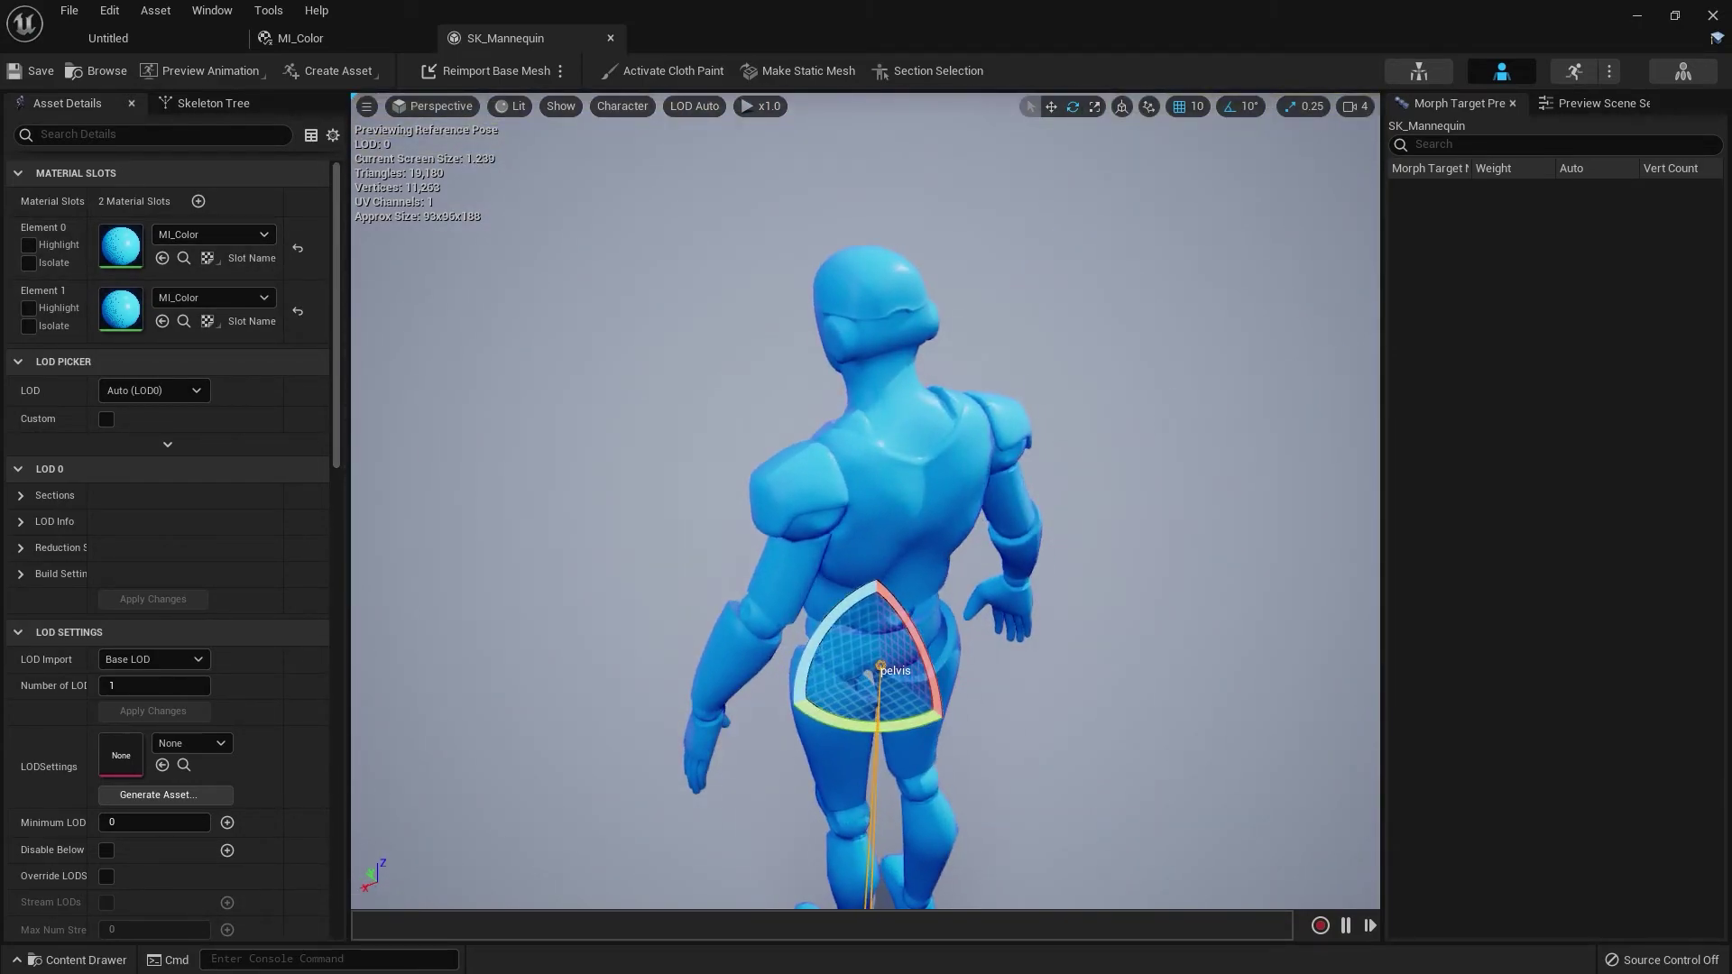
- Open MI_Color from the Element 0 slot in a separate, taller floating window beside the mannequin preview
double_click(126, 256)
left_click_drag(291, 51, 171, 170)
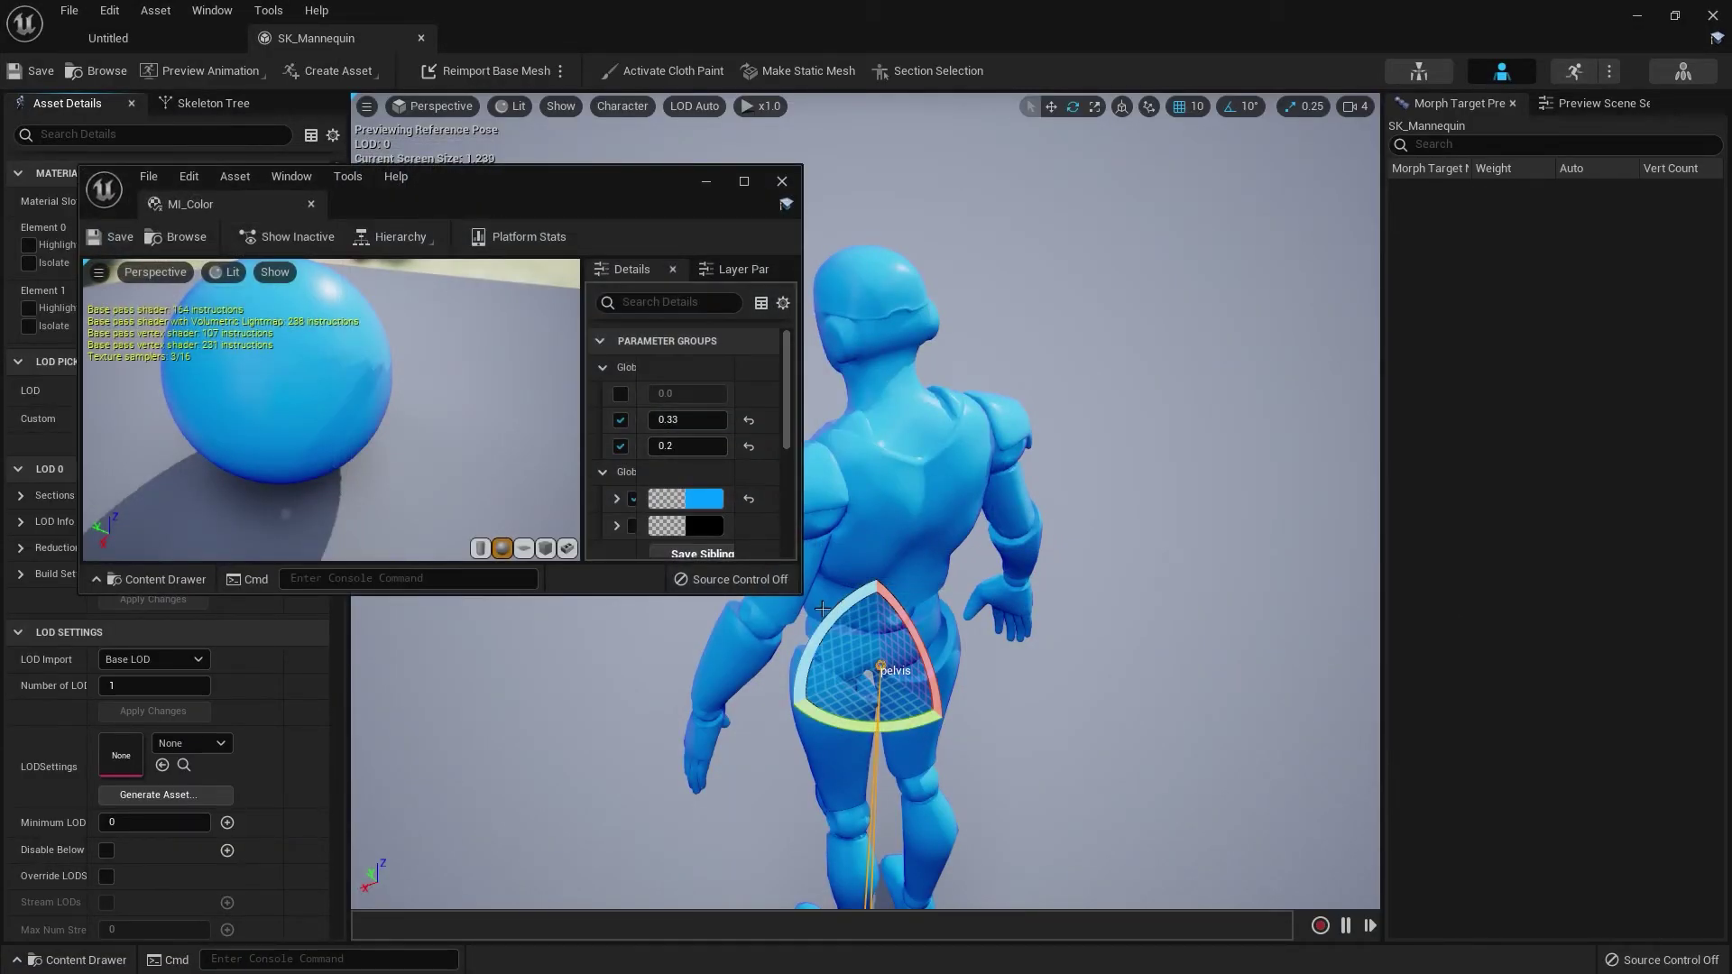
left_click_drag(800, 603, 735, 918)
middle_click_drag(400, 440, 348, 475)
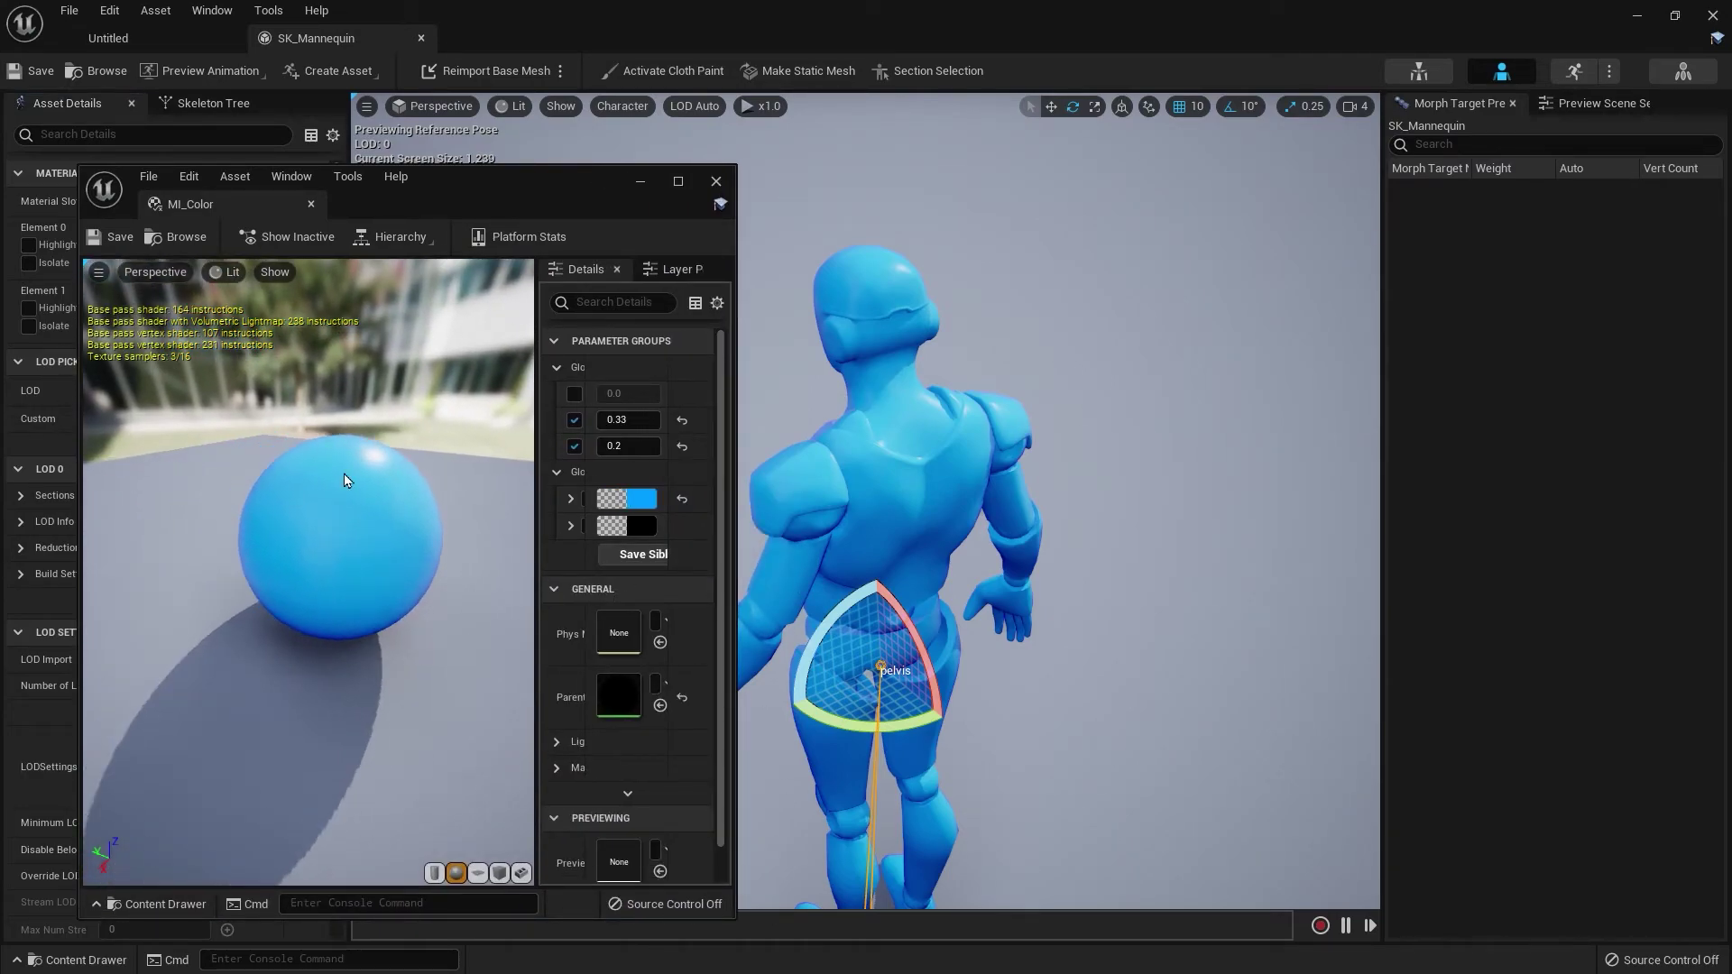
scroll(357, 475, "up", 5)
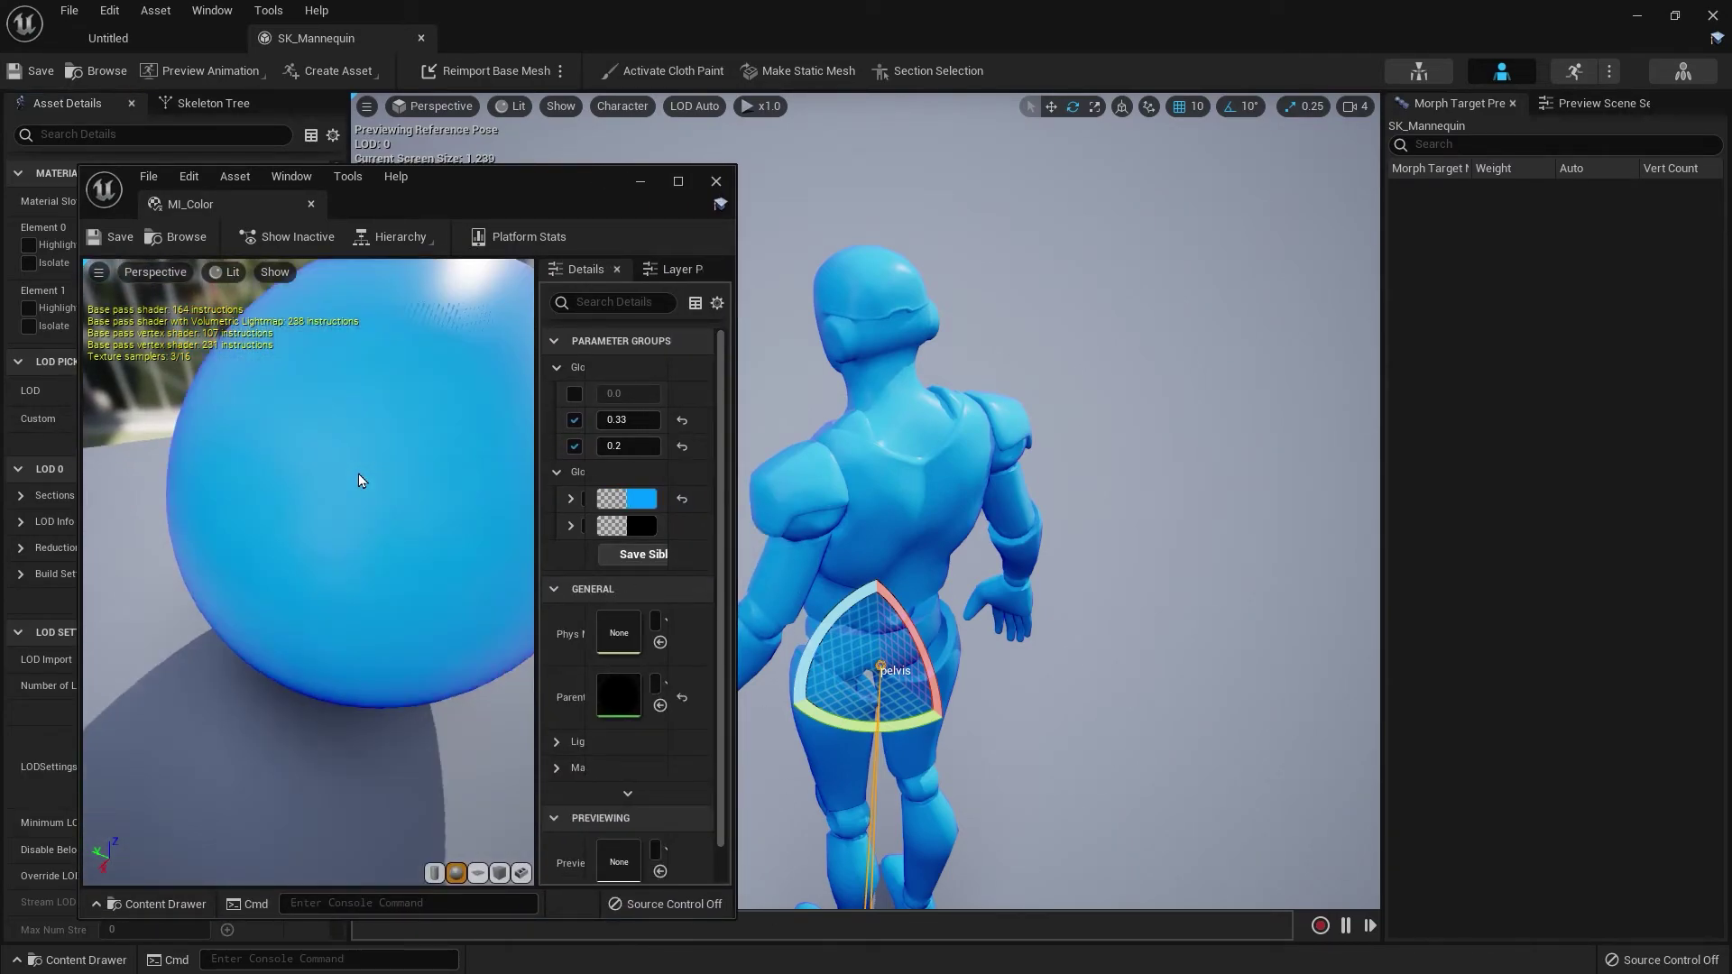
scroll(359, 473, "down", 5)
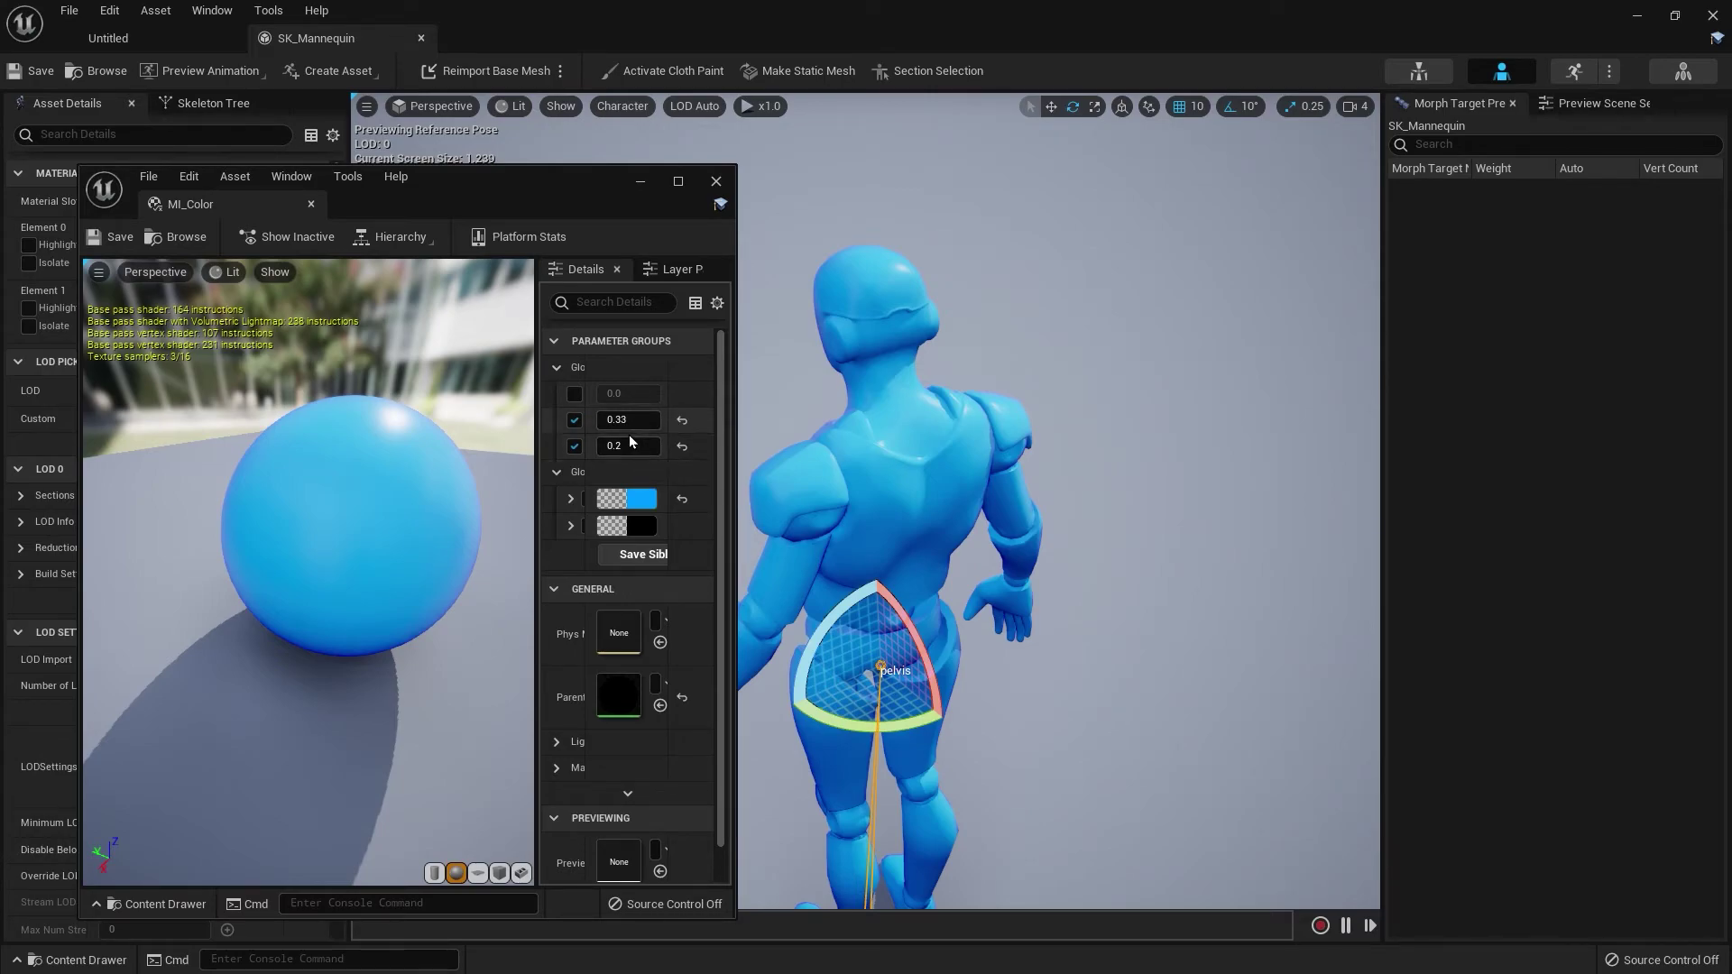
- Adjust MI_Color's Roughness to 0.44 and its Specular to 0.15
left_click_drag(626, 422, 647, 422)
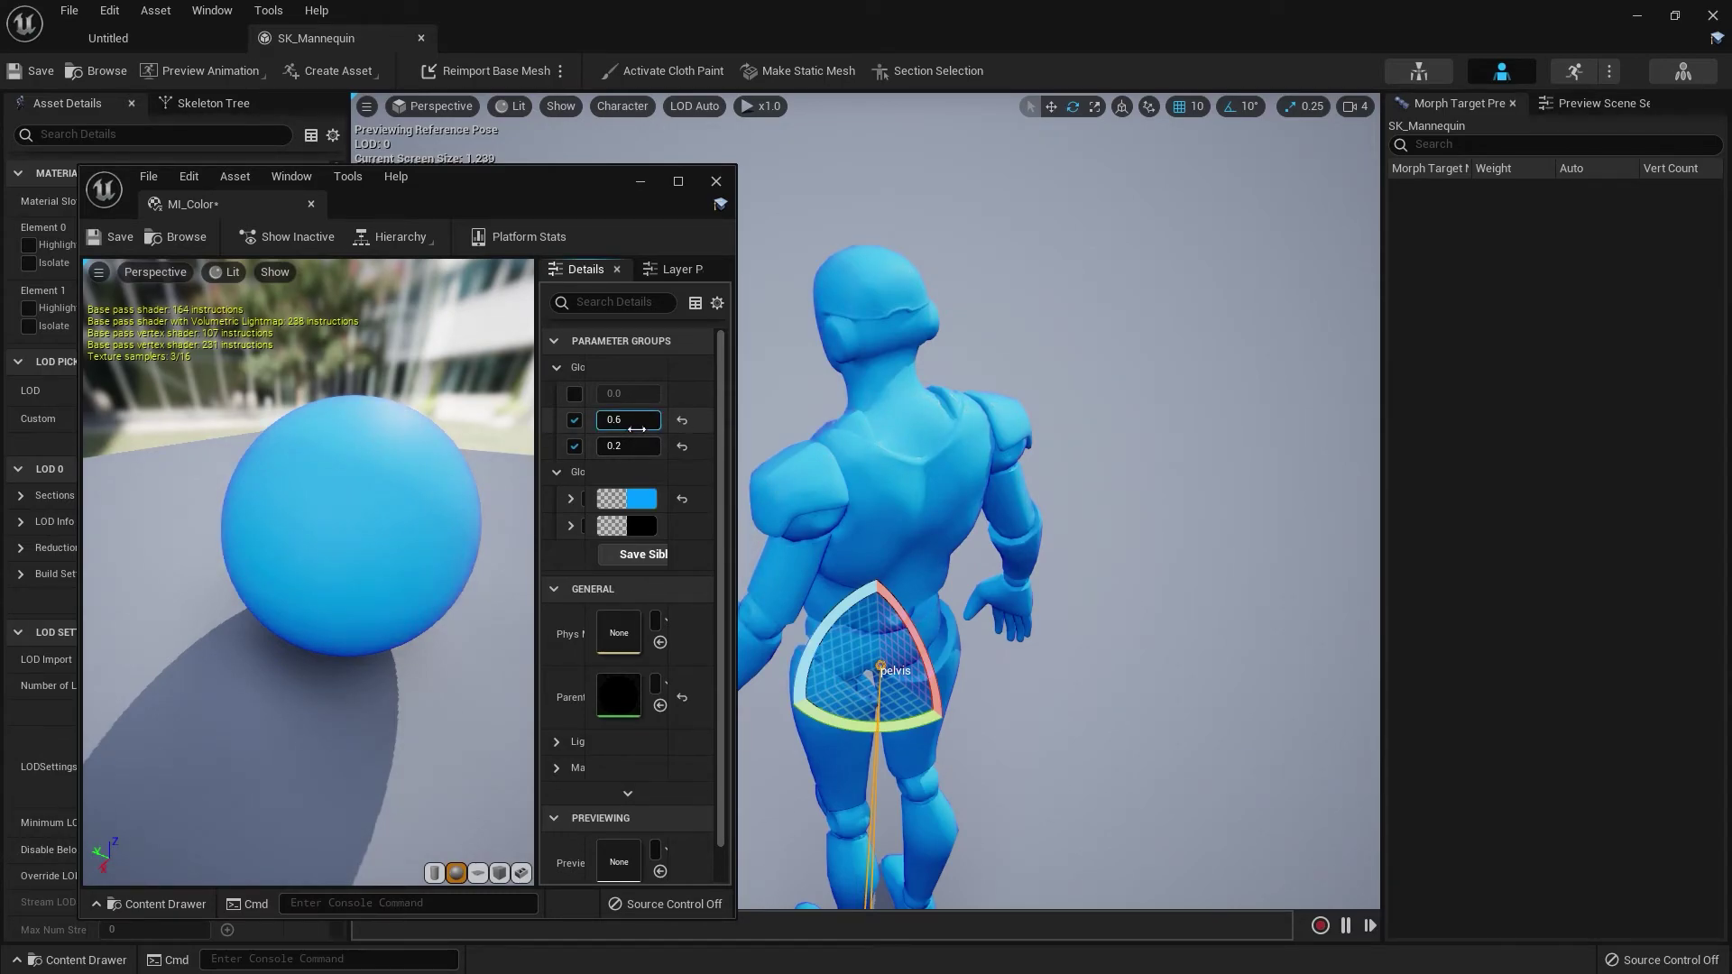
left_click(630, 445)
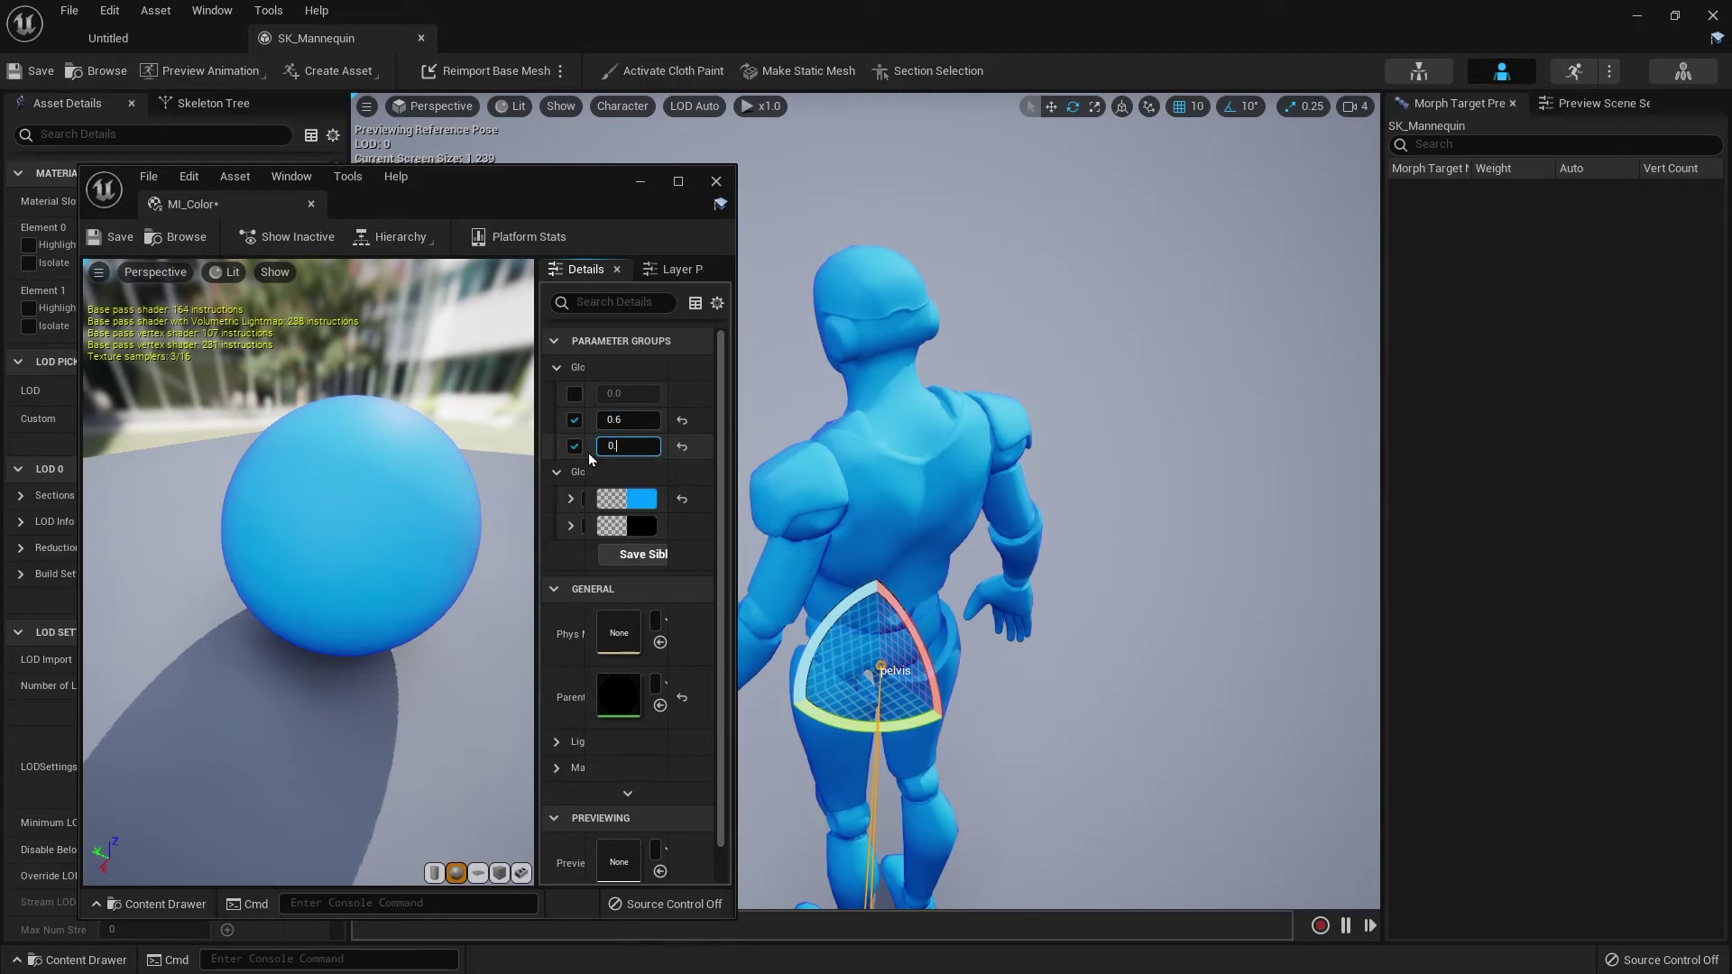
key("Return")
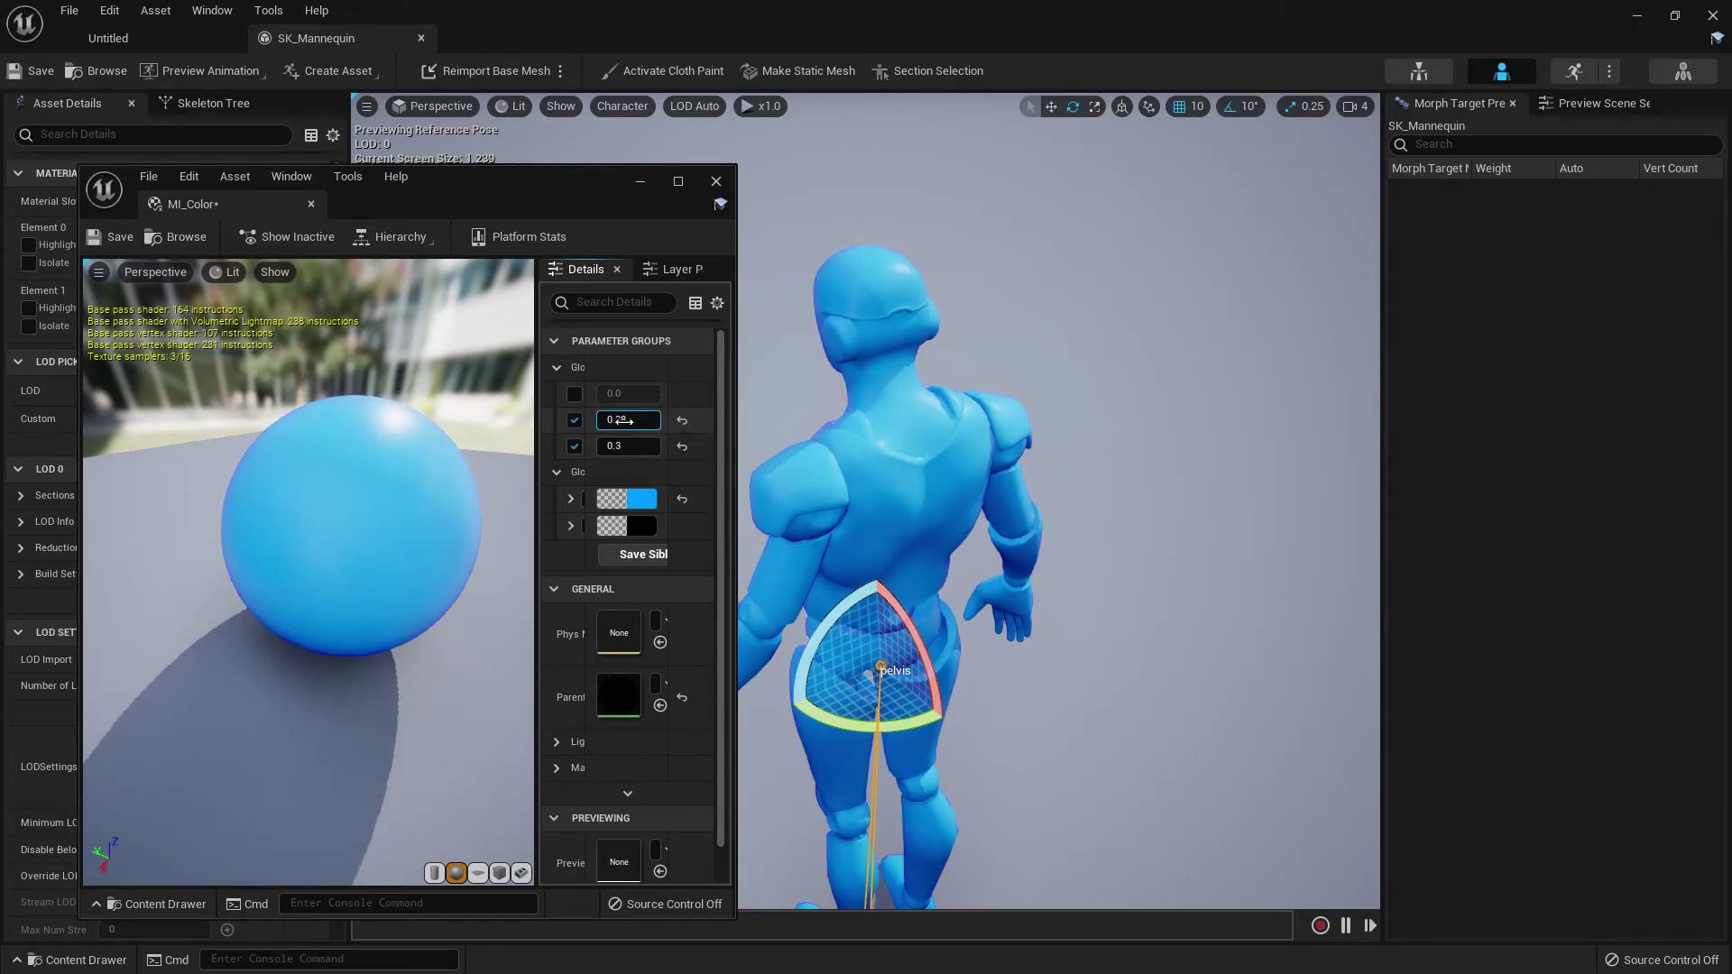
left_click_drag(622, 419, 628, 421)
left_click_drag(622, 445, 622, 447)
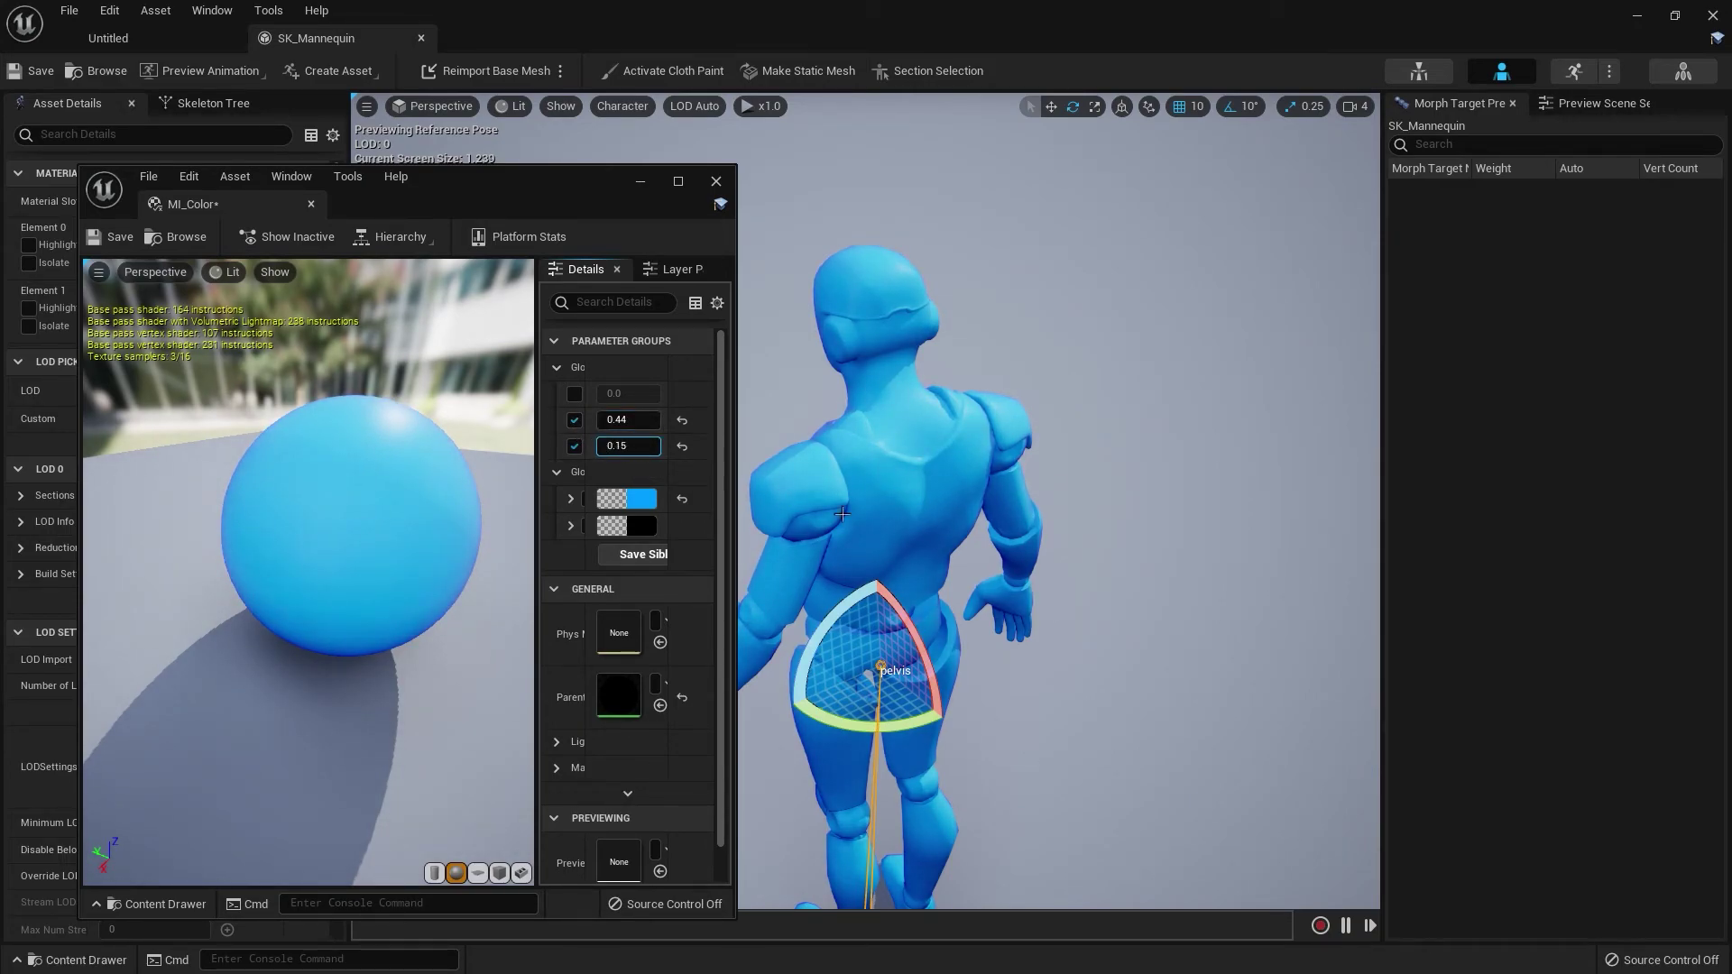
- Change MI_Color's Base Color to a deeper blue with hue 233, keeping the mannequin in view
right_click_drag(866, 671, 1181, 600)
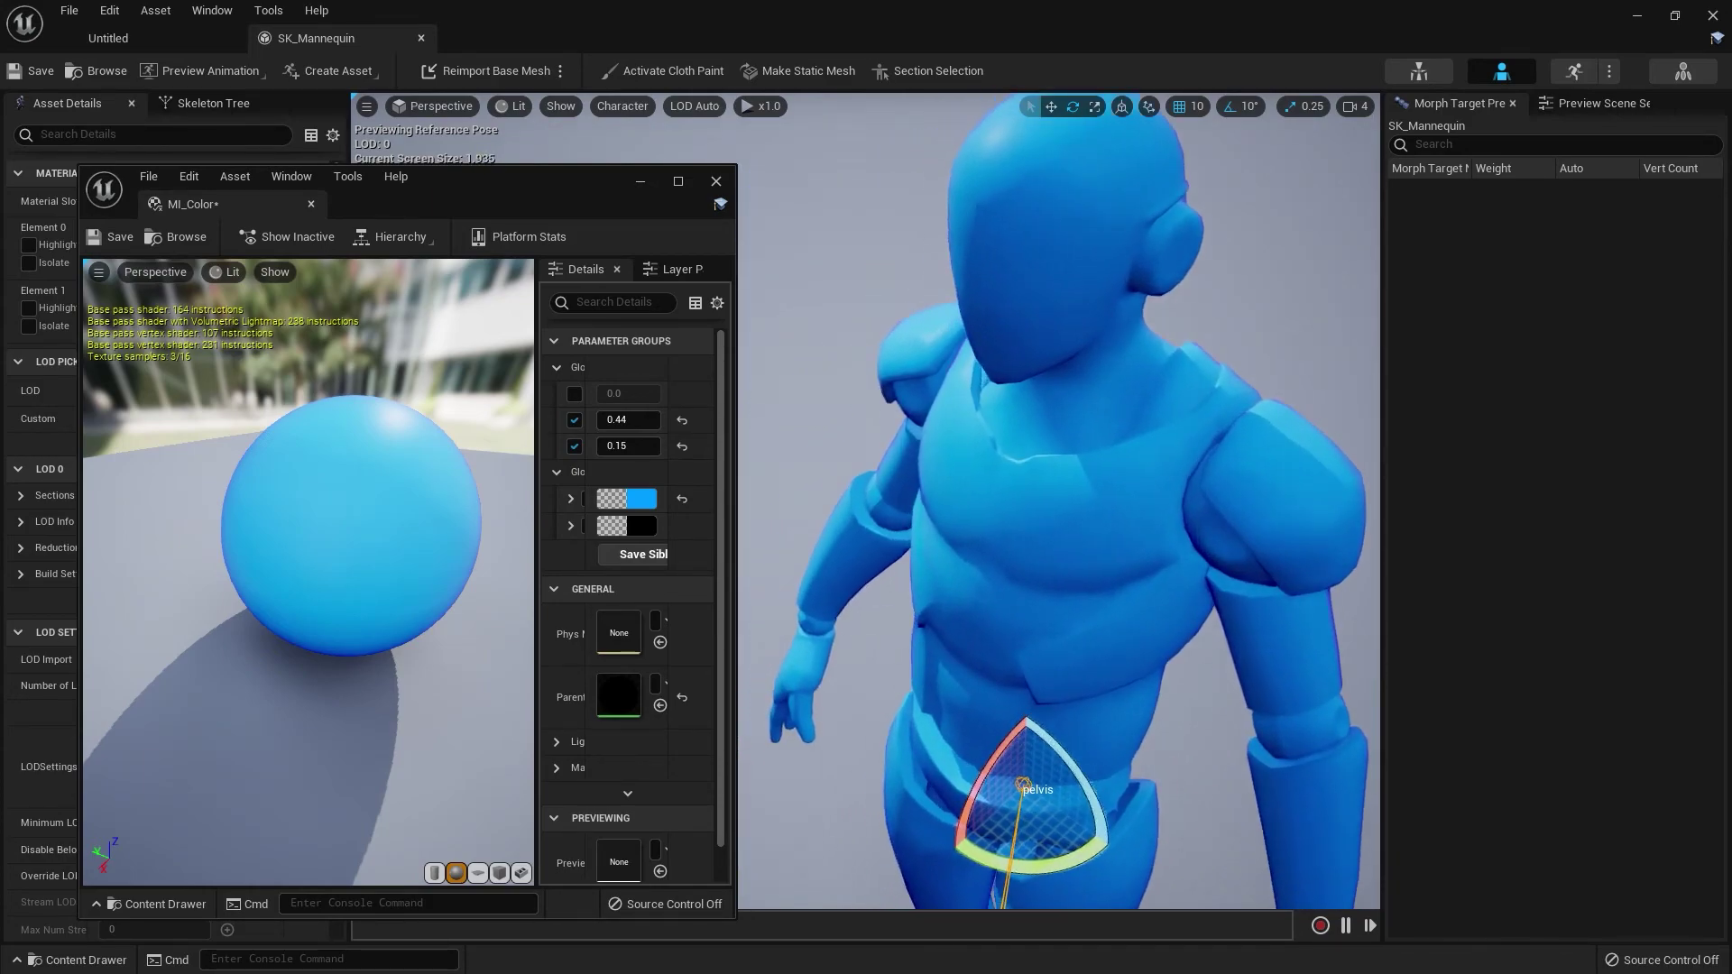
scroll(1071, 553, "down", 5)
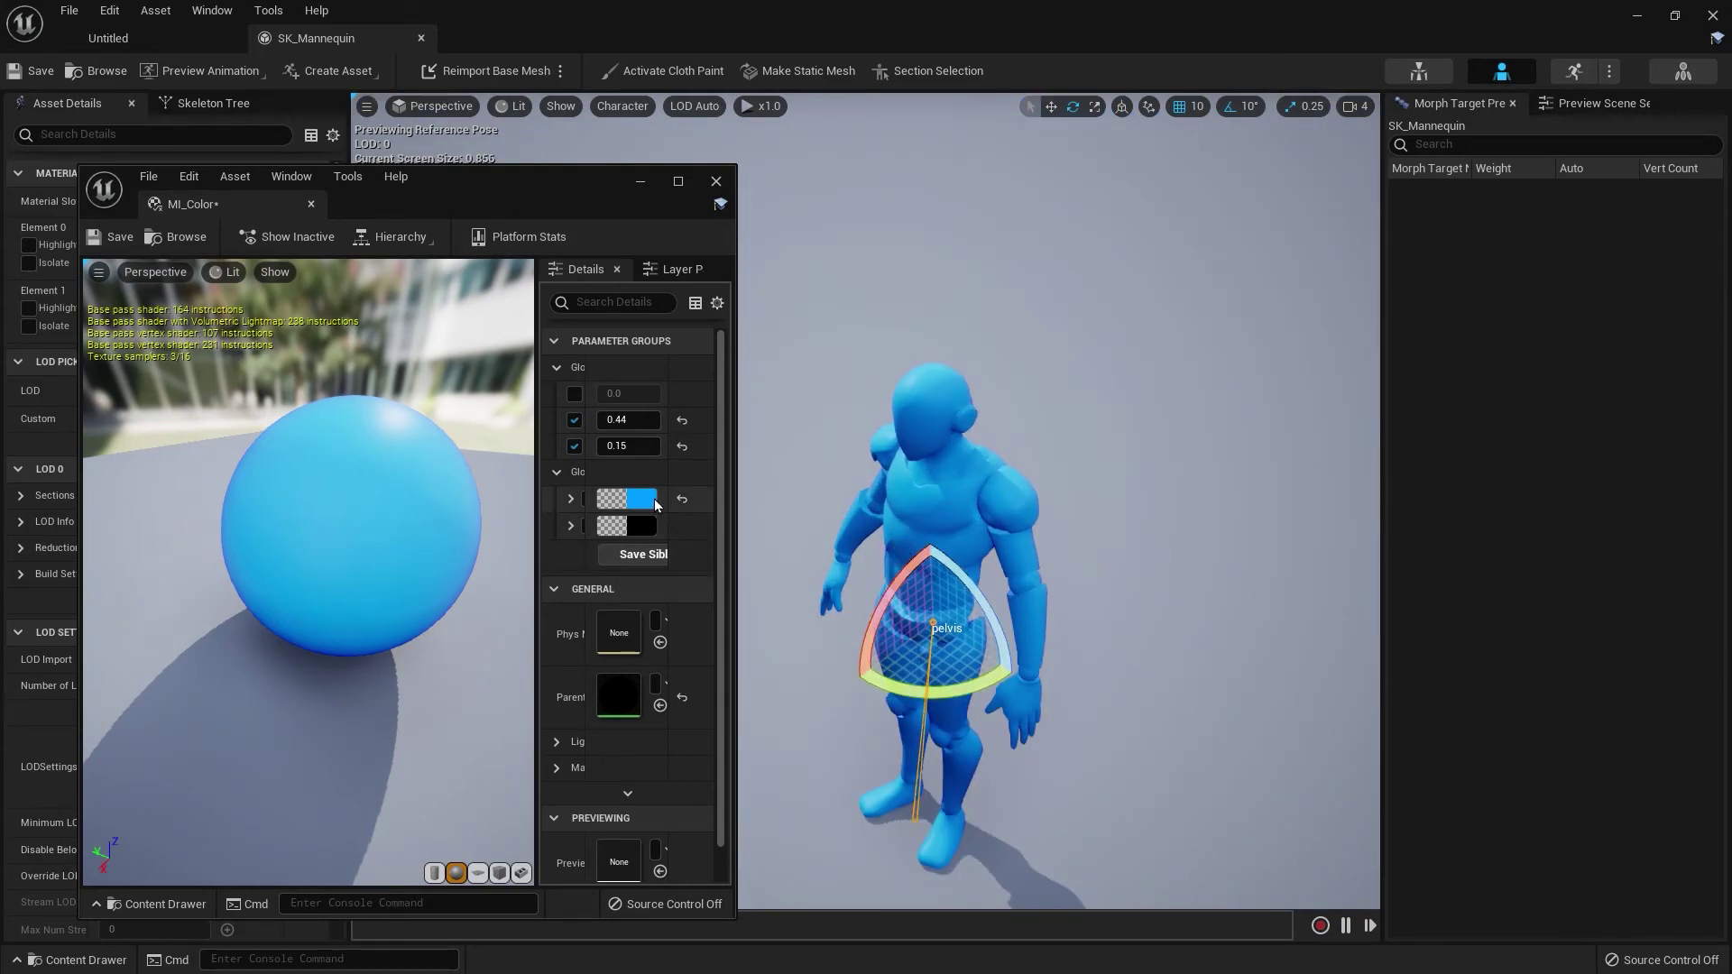
left_click(648, 500)
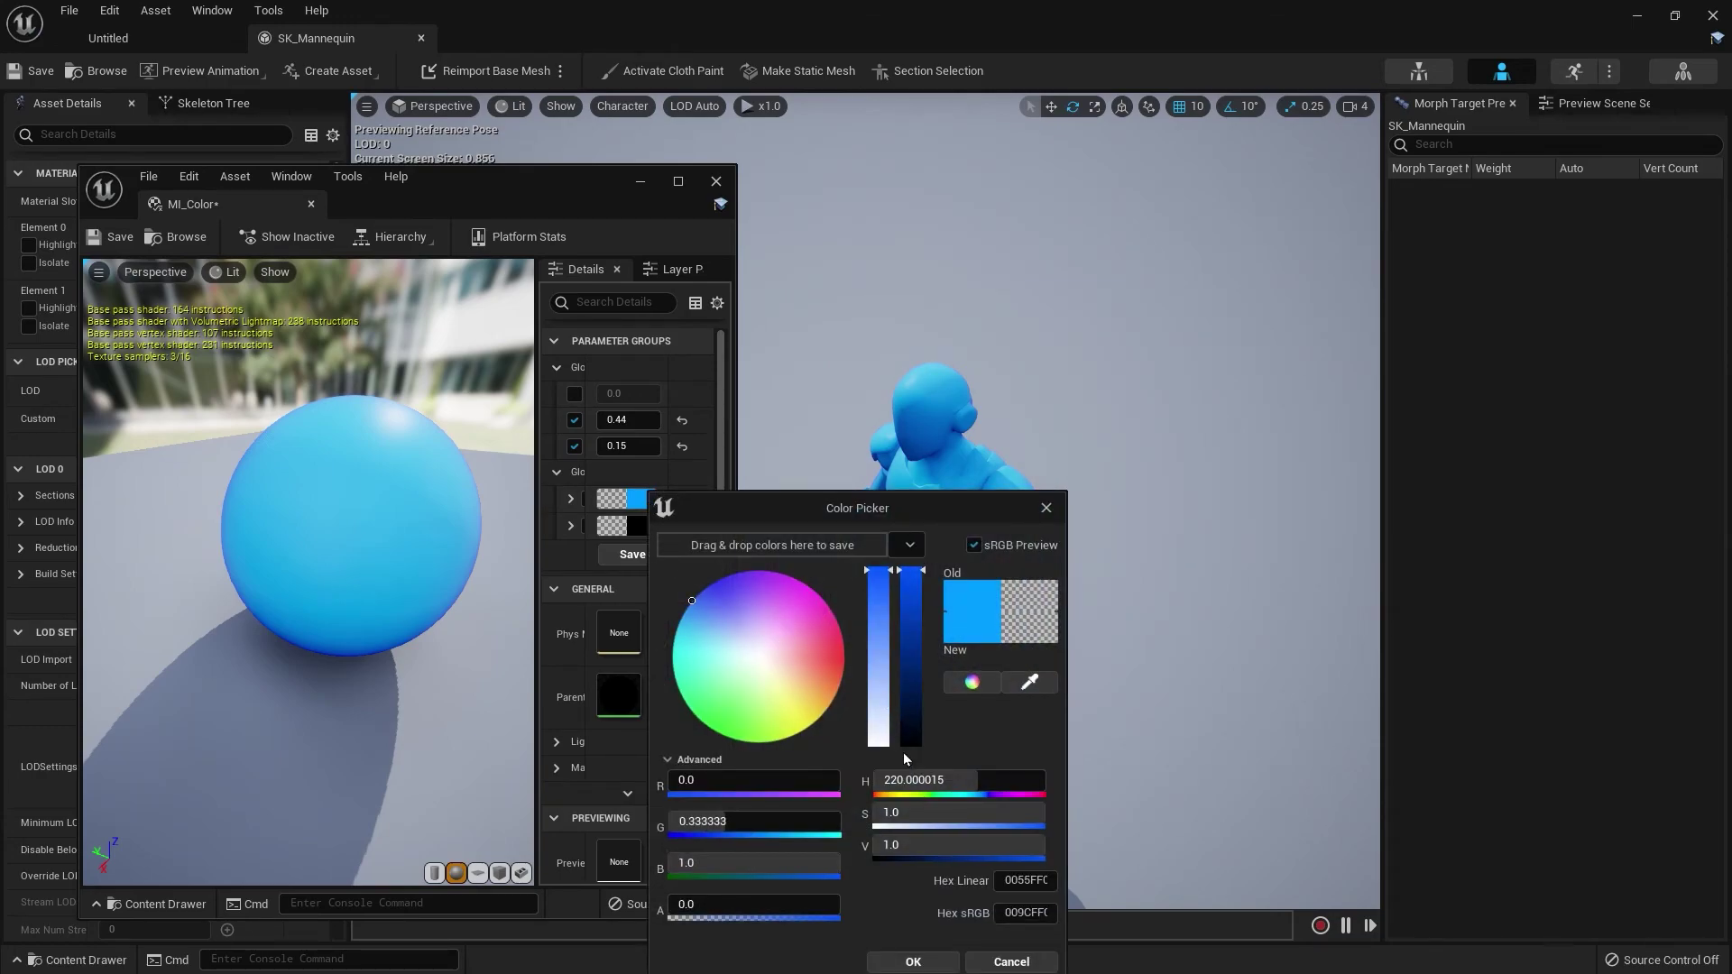
left_click_drag(975, 781, 980, 781)
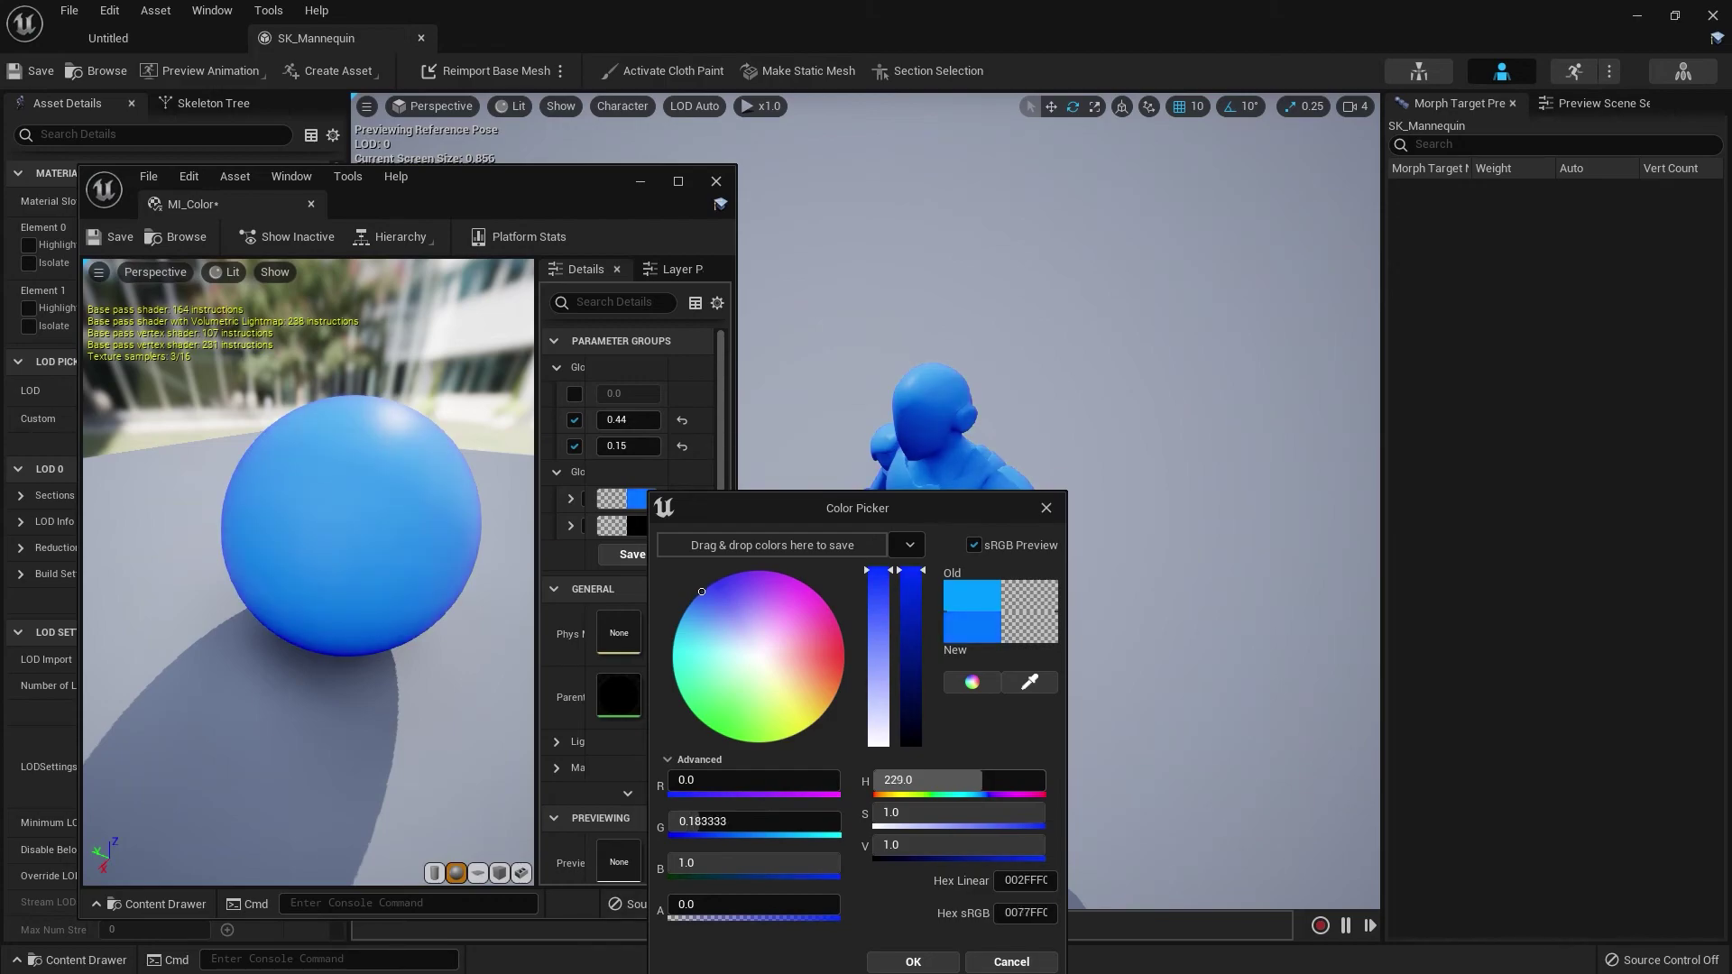
left_click_drag(699, 593, 706, 587)
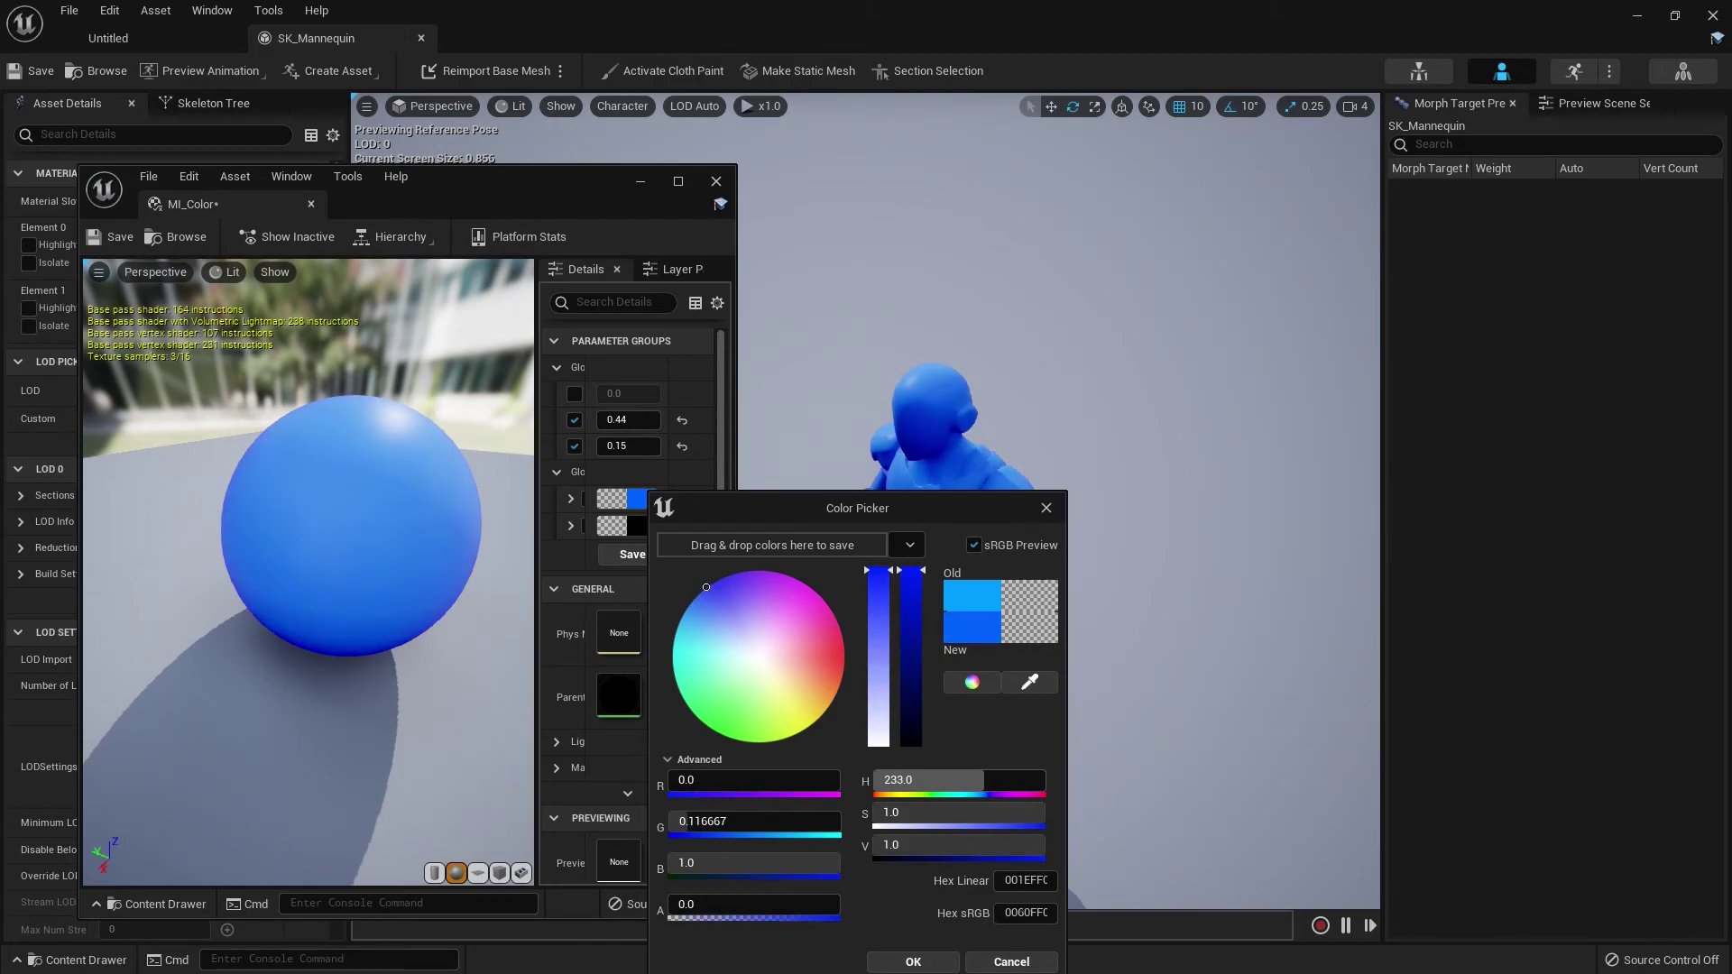
left_click_drag(813, 511, 1234, 171)
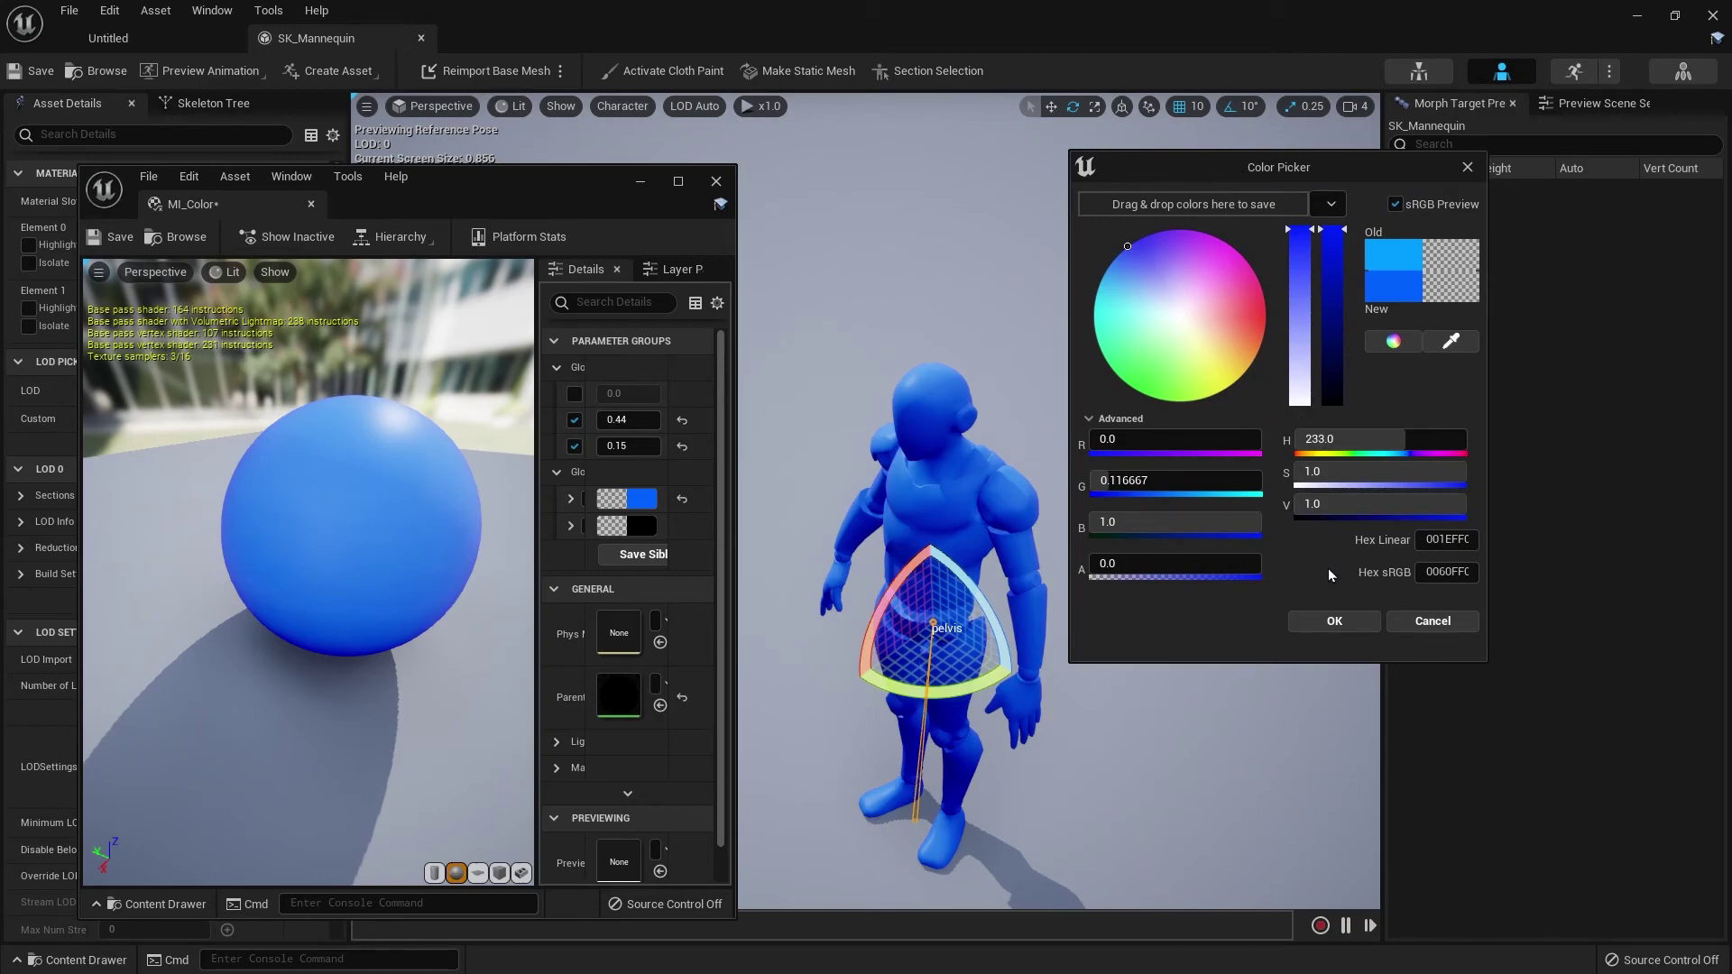
left_click(1334, 621)
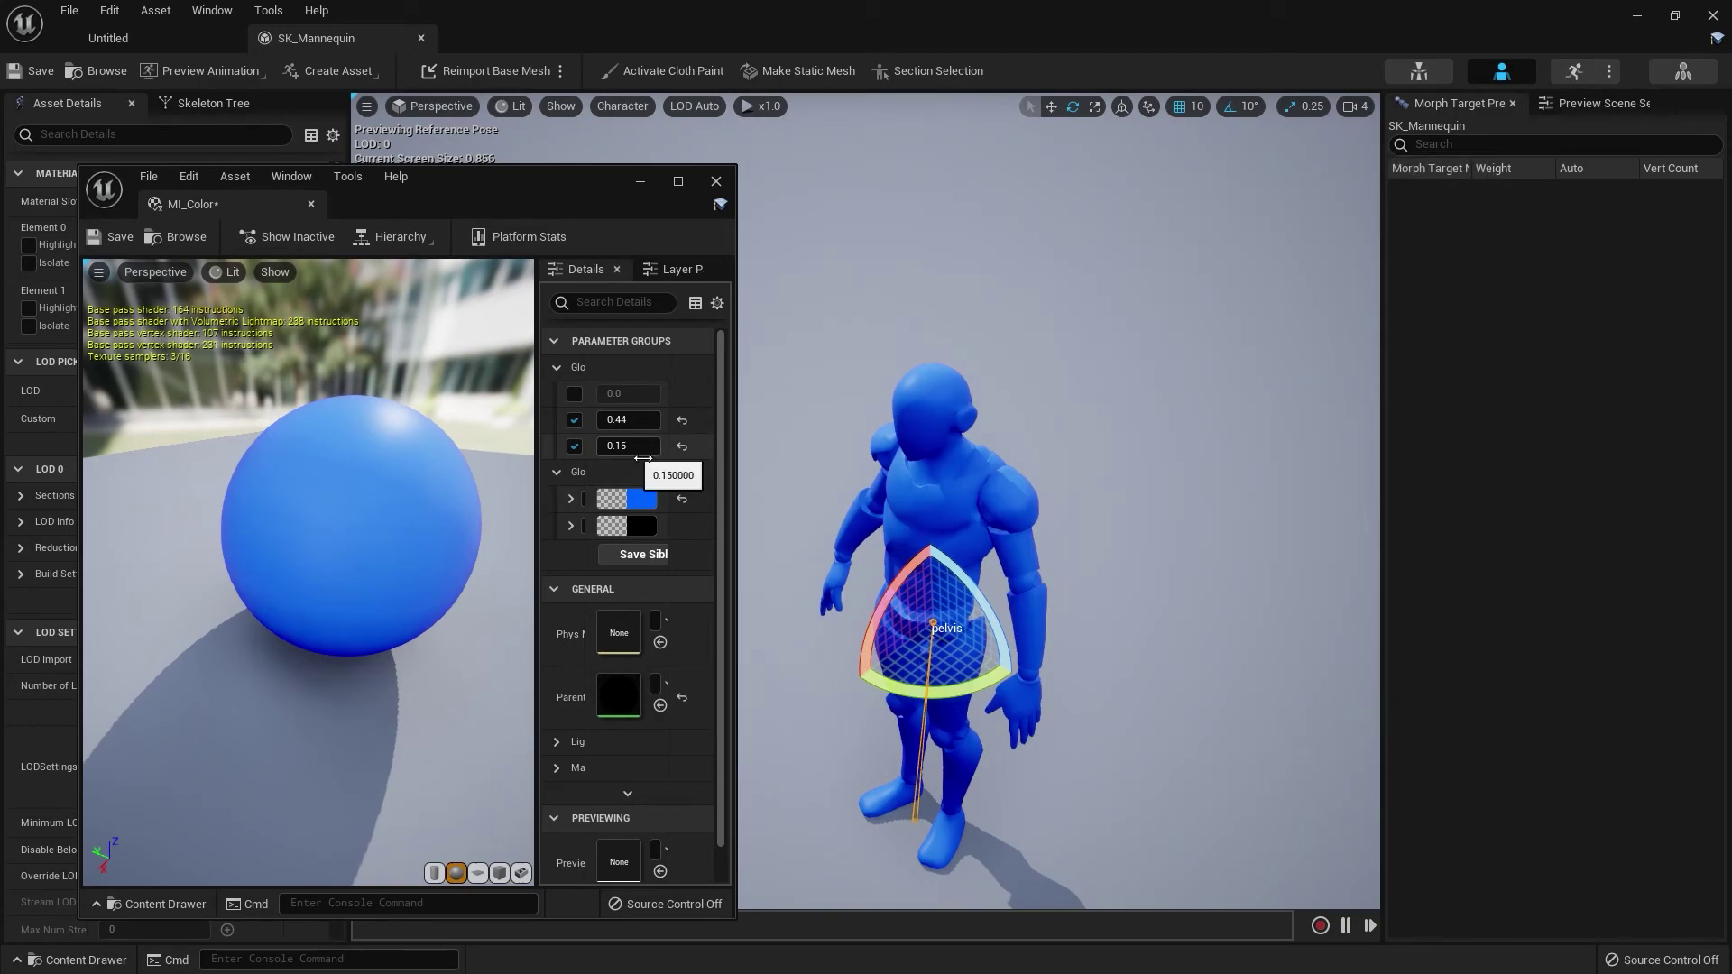
- Set MI_Color's Specular to 0.5 with its editor docked back into the main window, and save the instance
left_click_drag(628, 446, 667, 446)
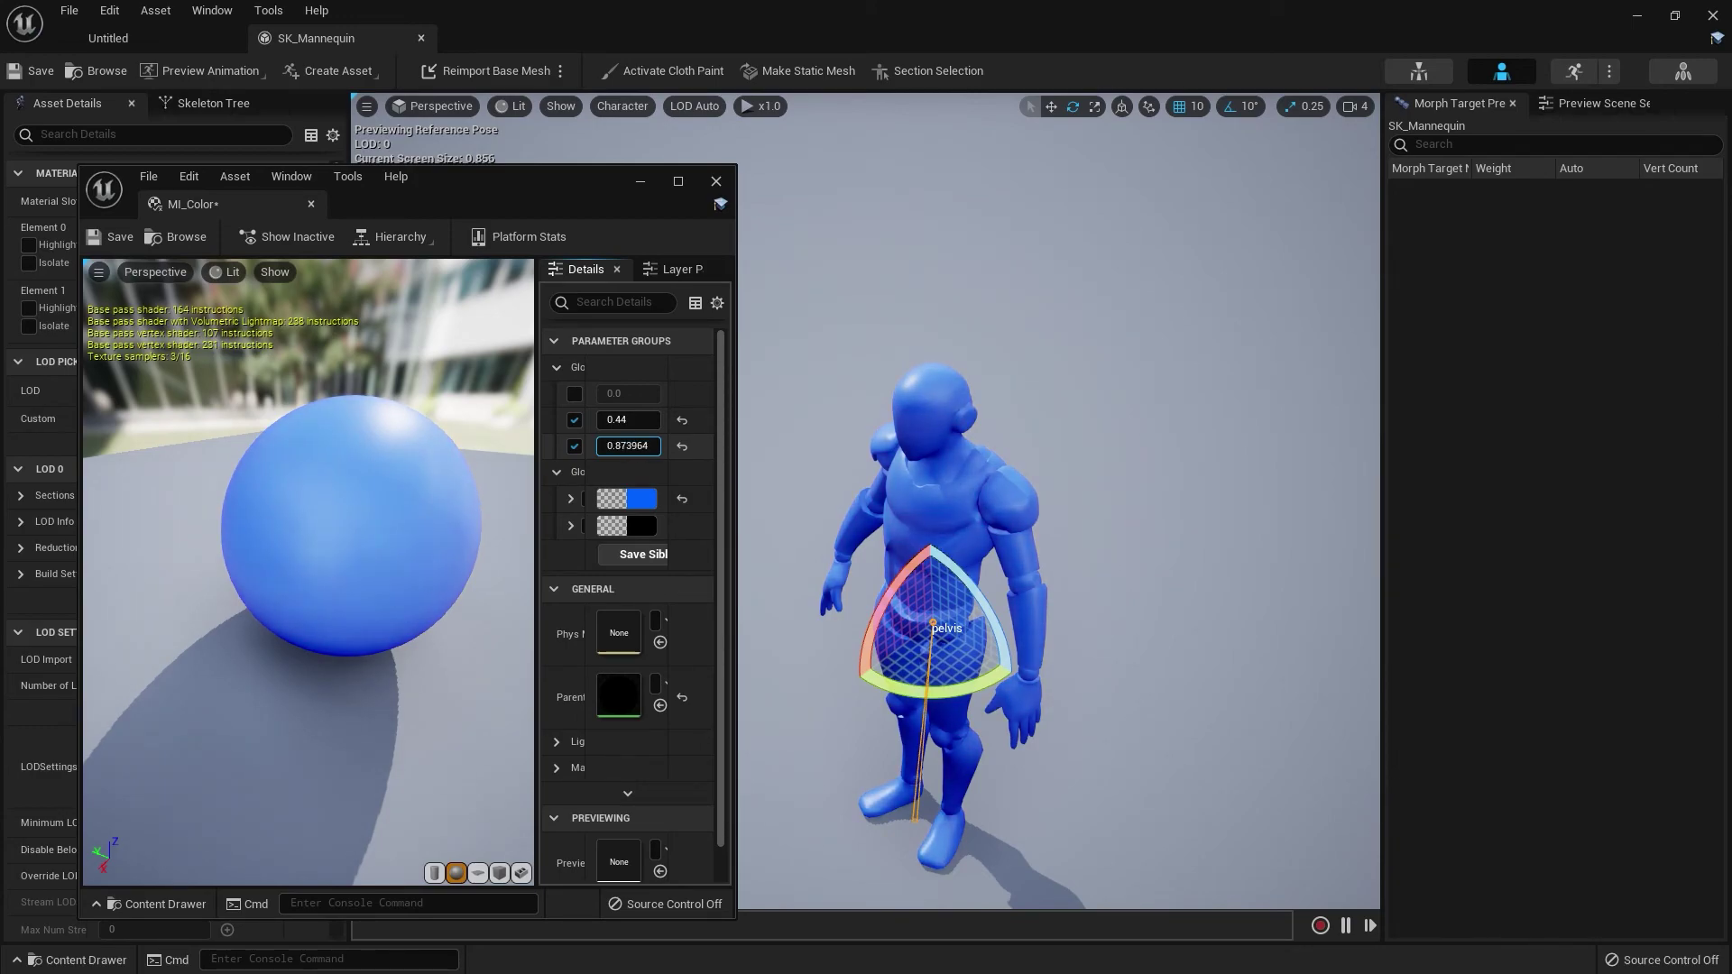
right_click_drag(1063, 515, 1048, 502)
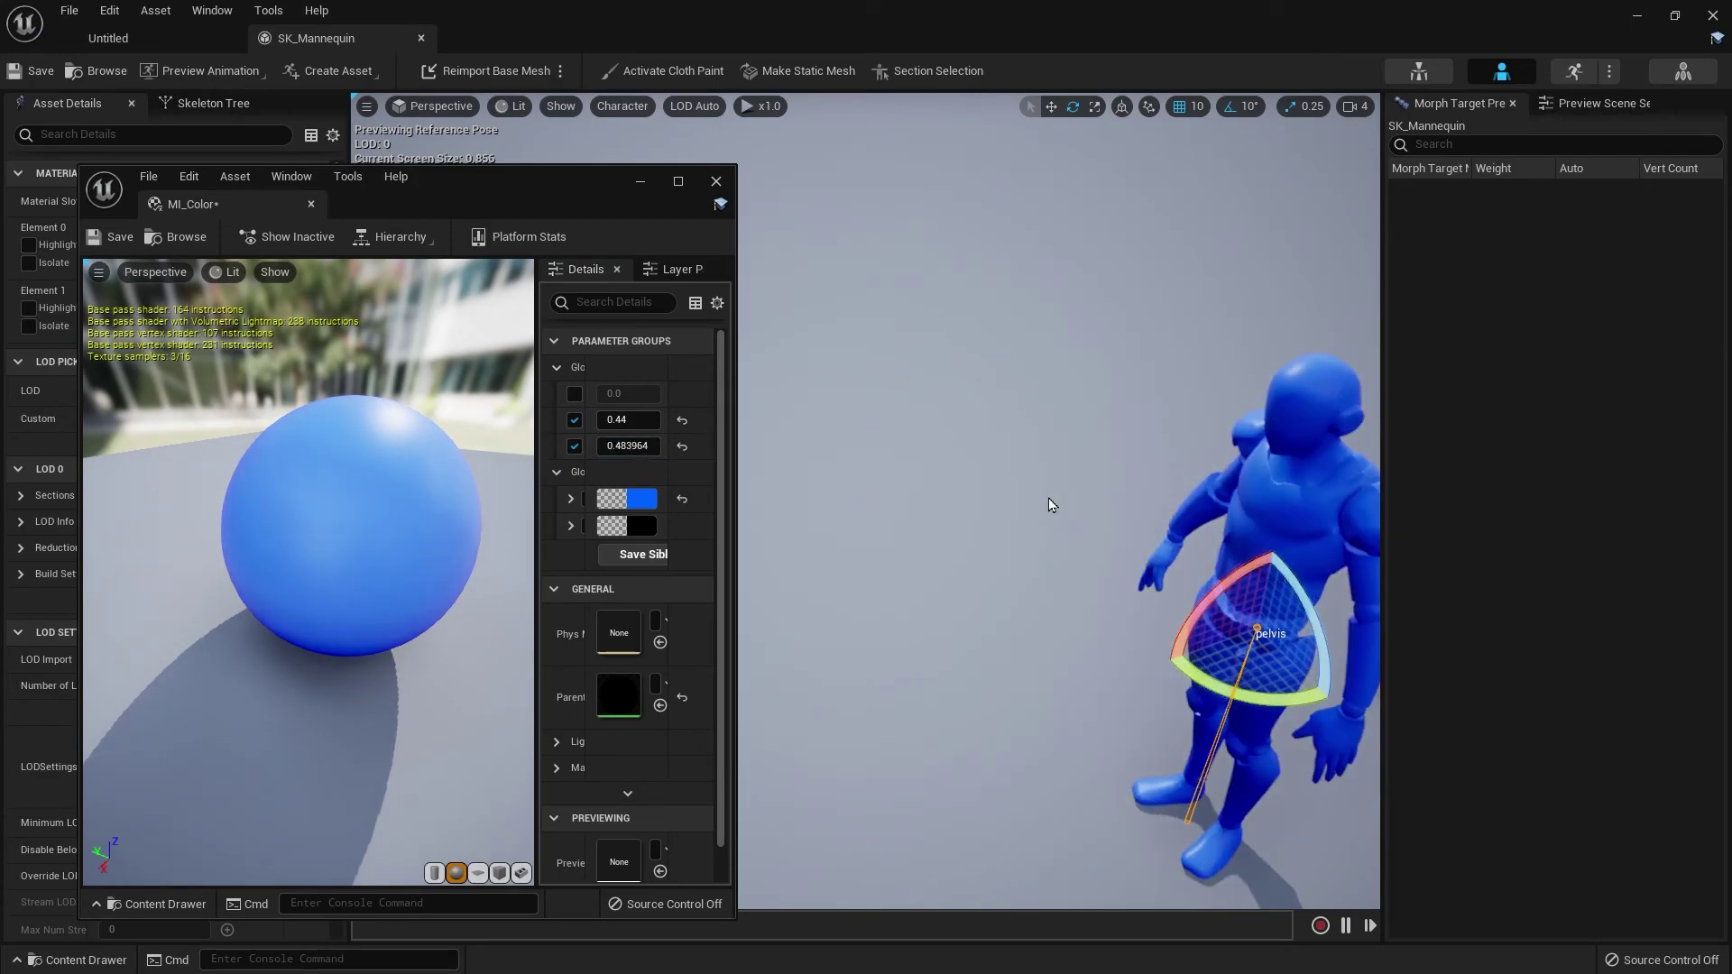
middle_click_drag(1048, 503, 1100, 514)
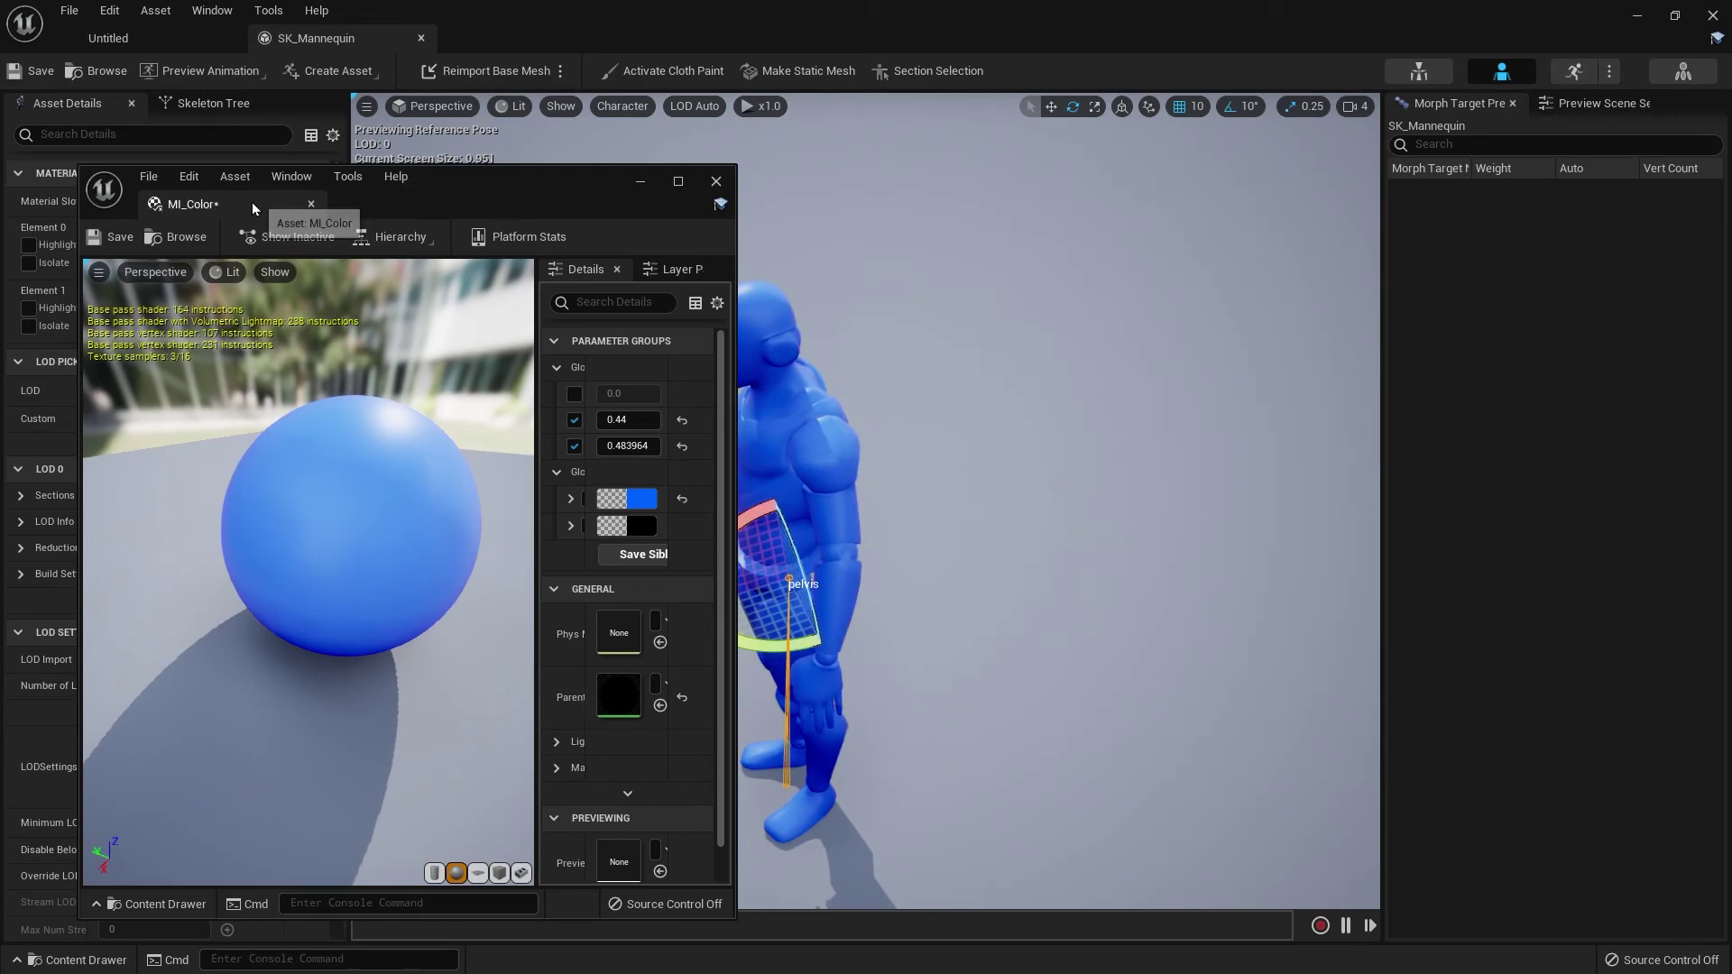
left_click_drag(260, 205, 467, 43)
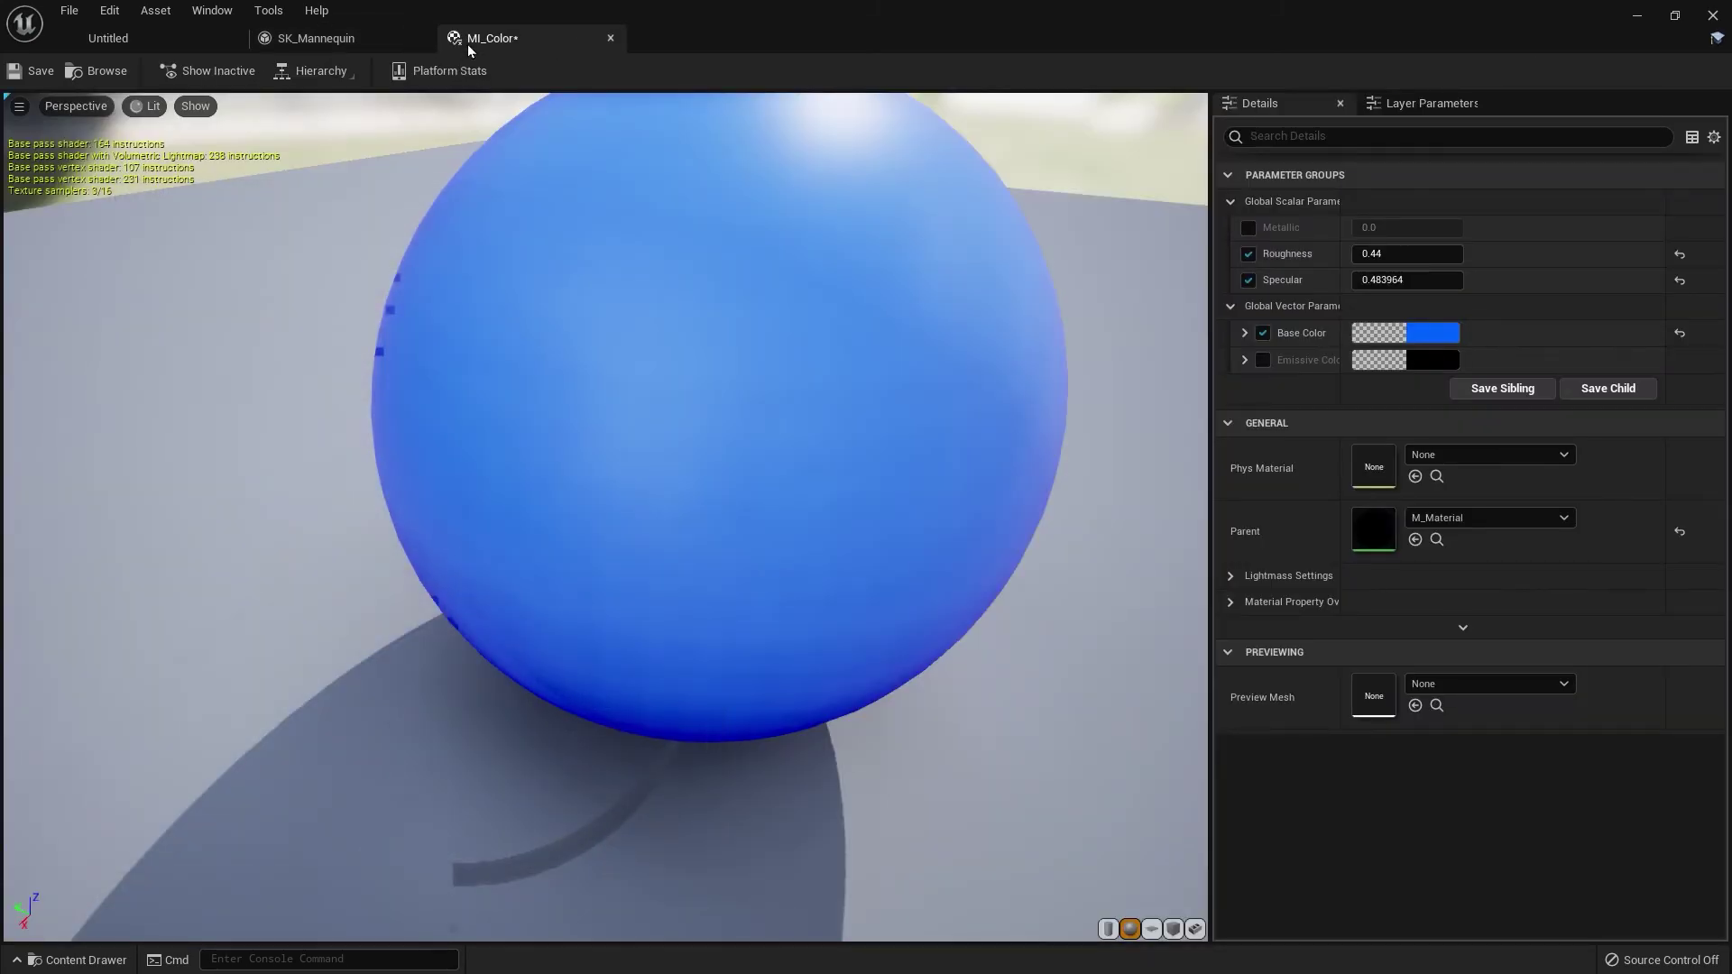
left_click(1436, 282)
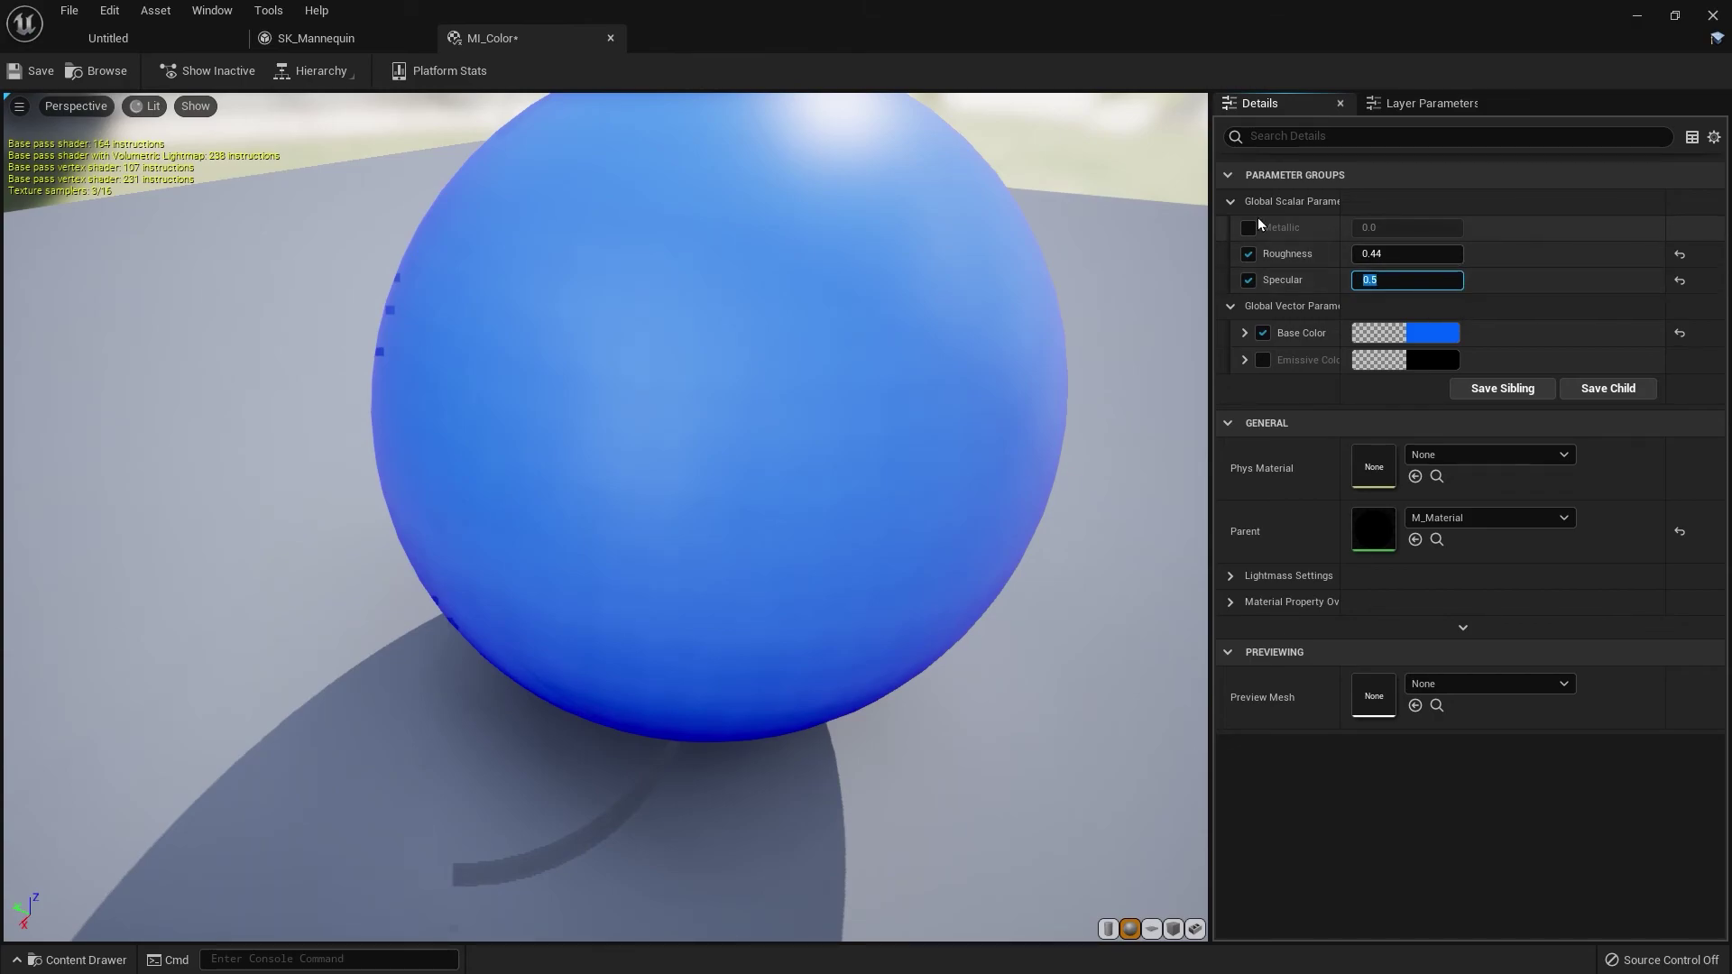
left_click(45, 78)
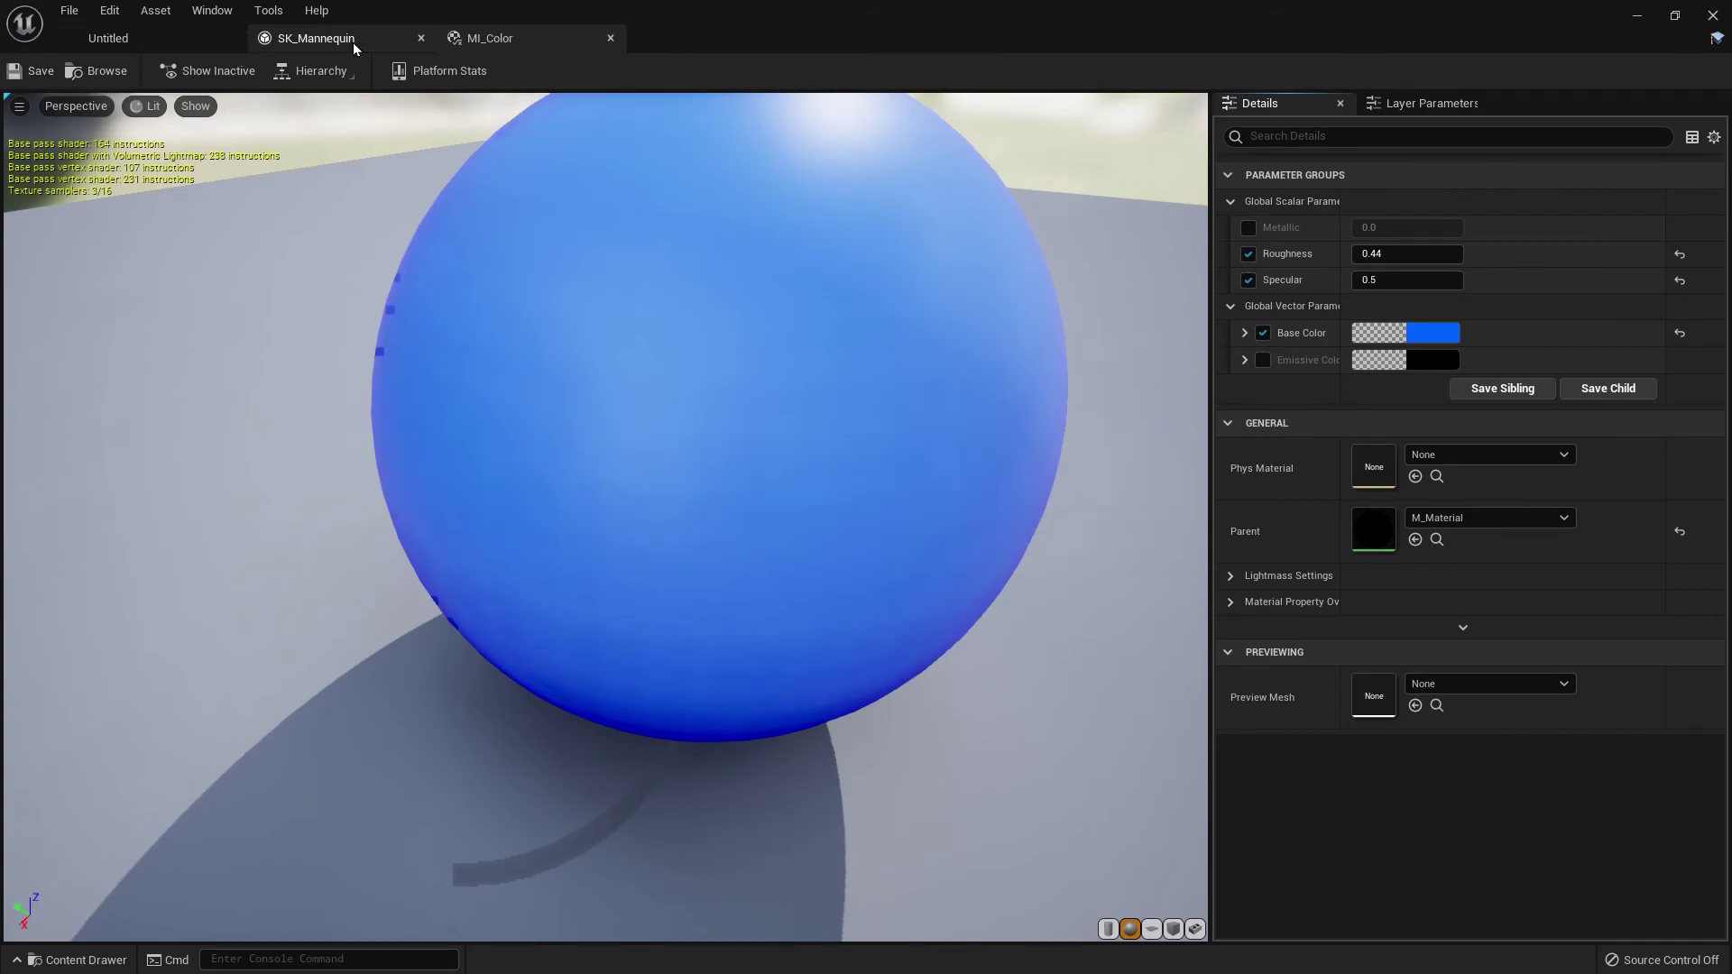
- Return to SK_Mannequin, clear the bone selection, and examine the blue material on the mannequin from the front and back
left_click(315, 38)
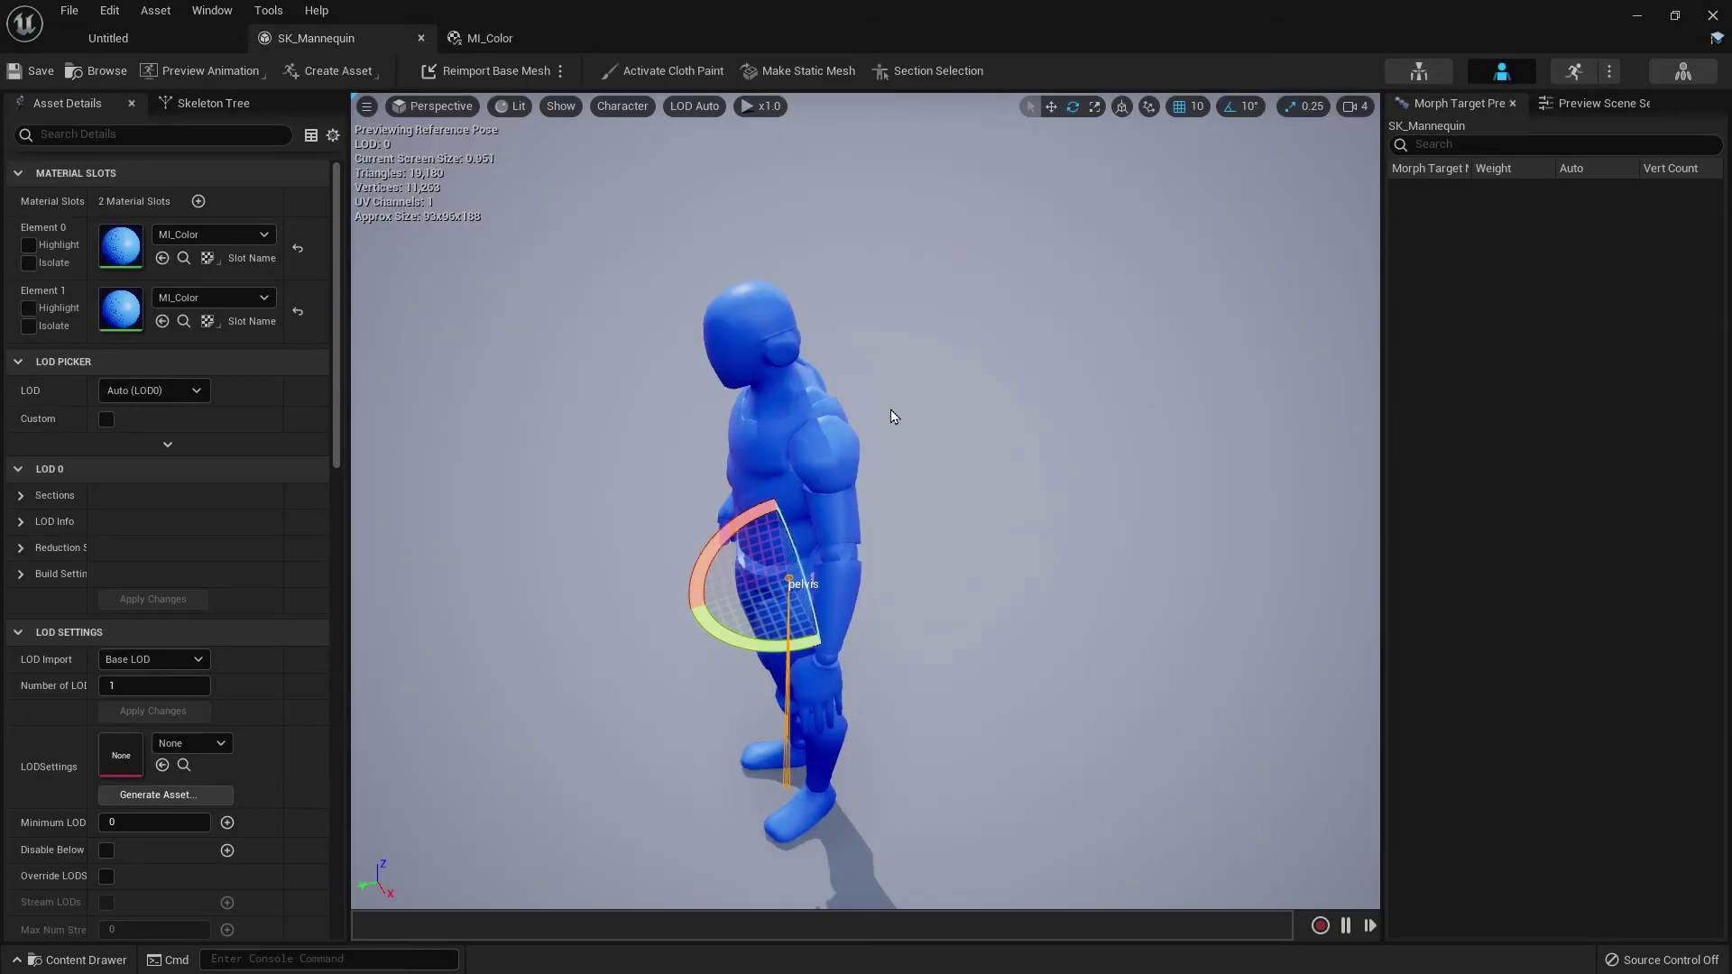
left_click(991, 495)
left_click_drag(900, 468, 802, 532)
right_click_drag(866, 501, 866, 451)
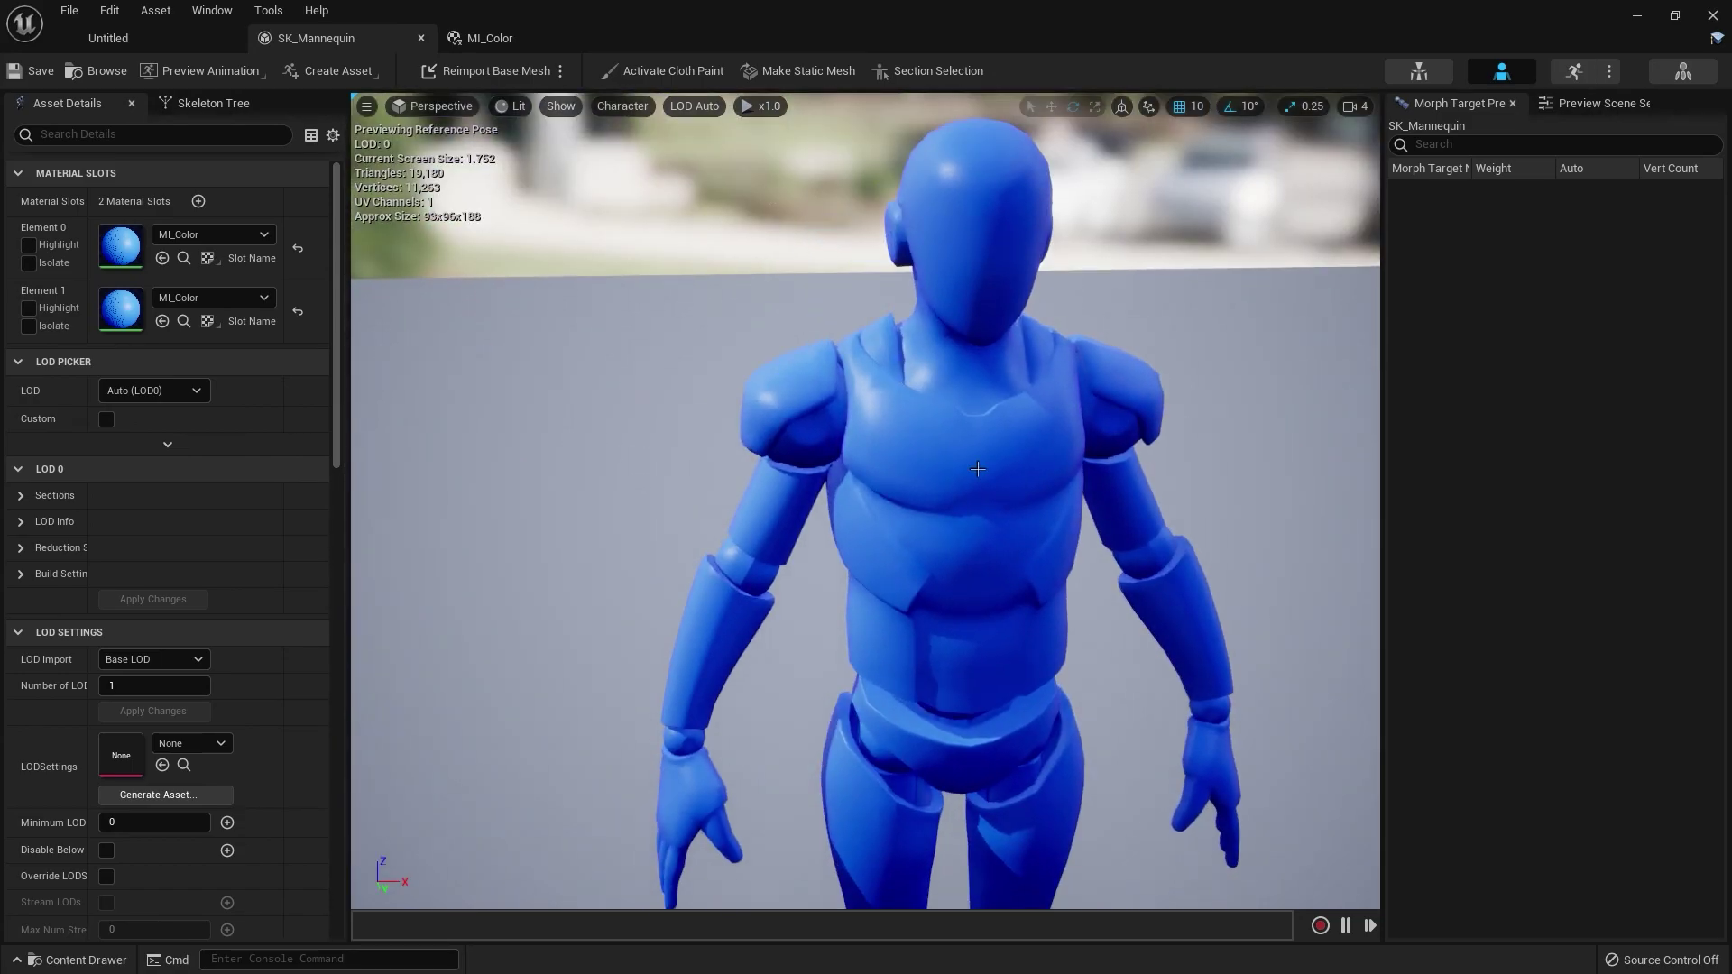
left_click_drag(650, 462, 749, 469, "alt")
middle_click_drag(650, 463, 847, 464, "alt")
scroll(847, 464, "down", 5)
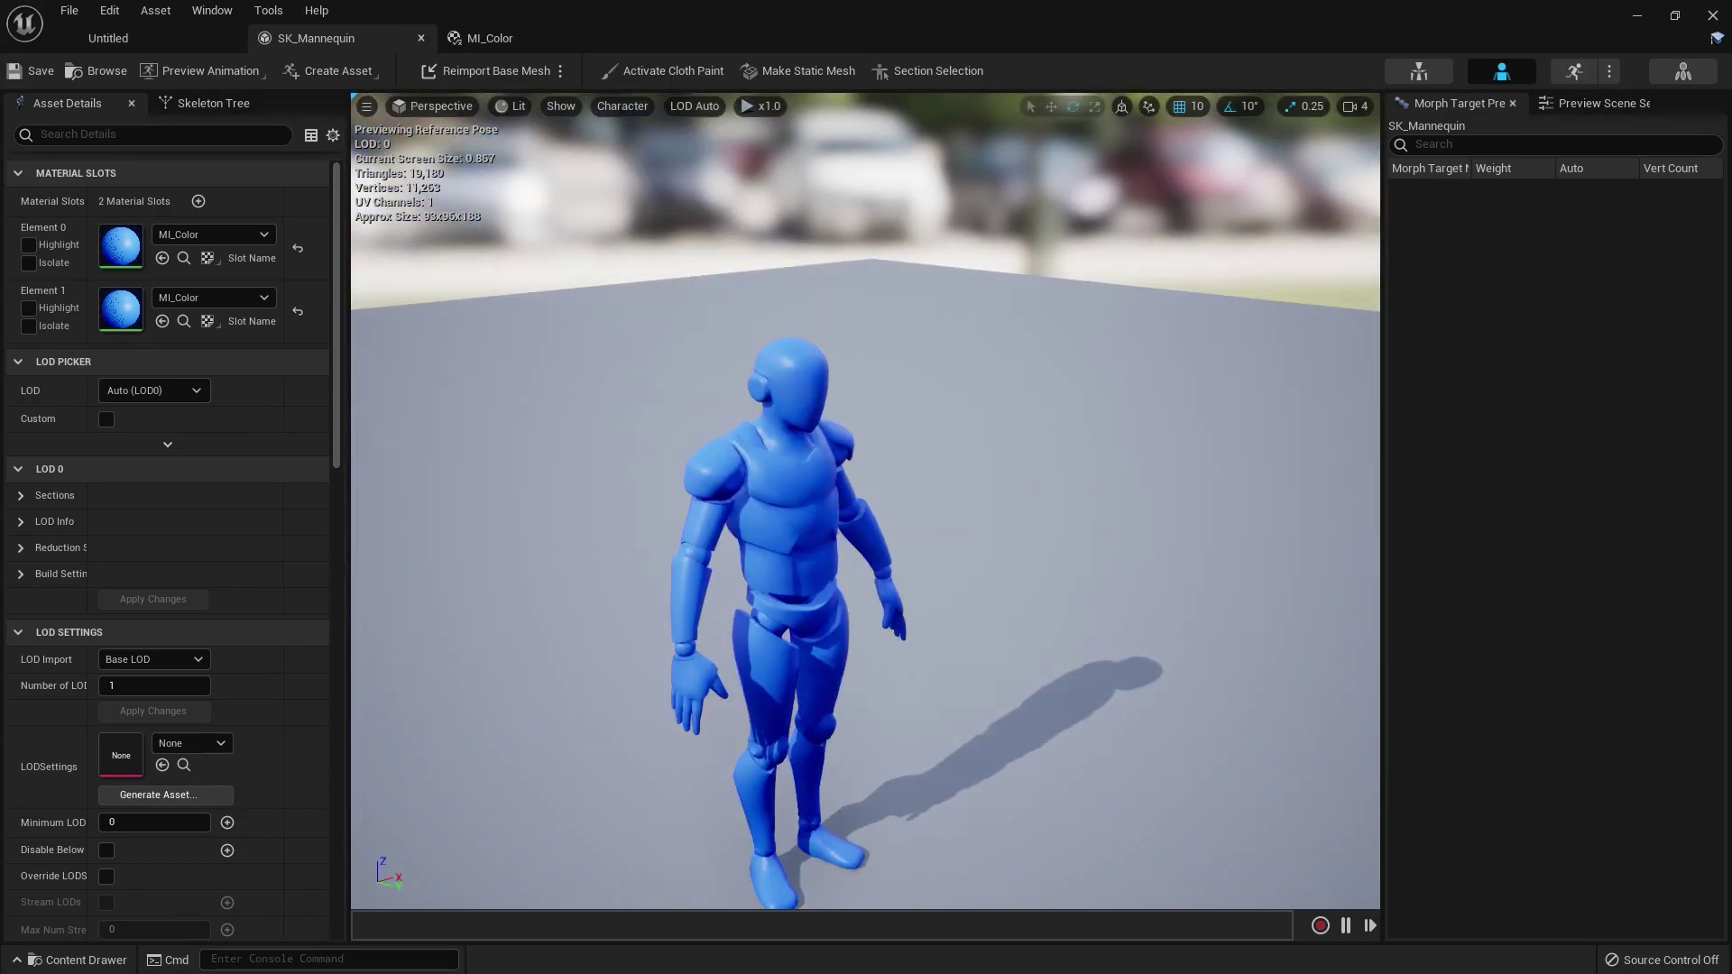
left_click_drag(750, 473, 898, 463, "alt")
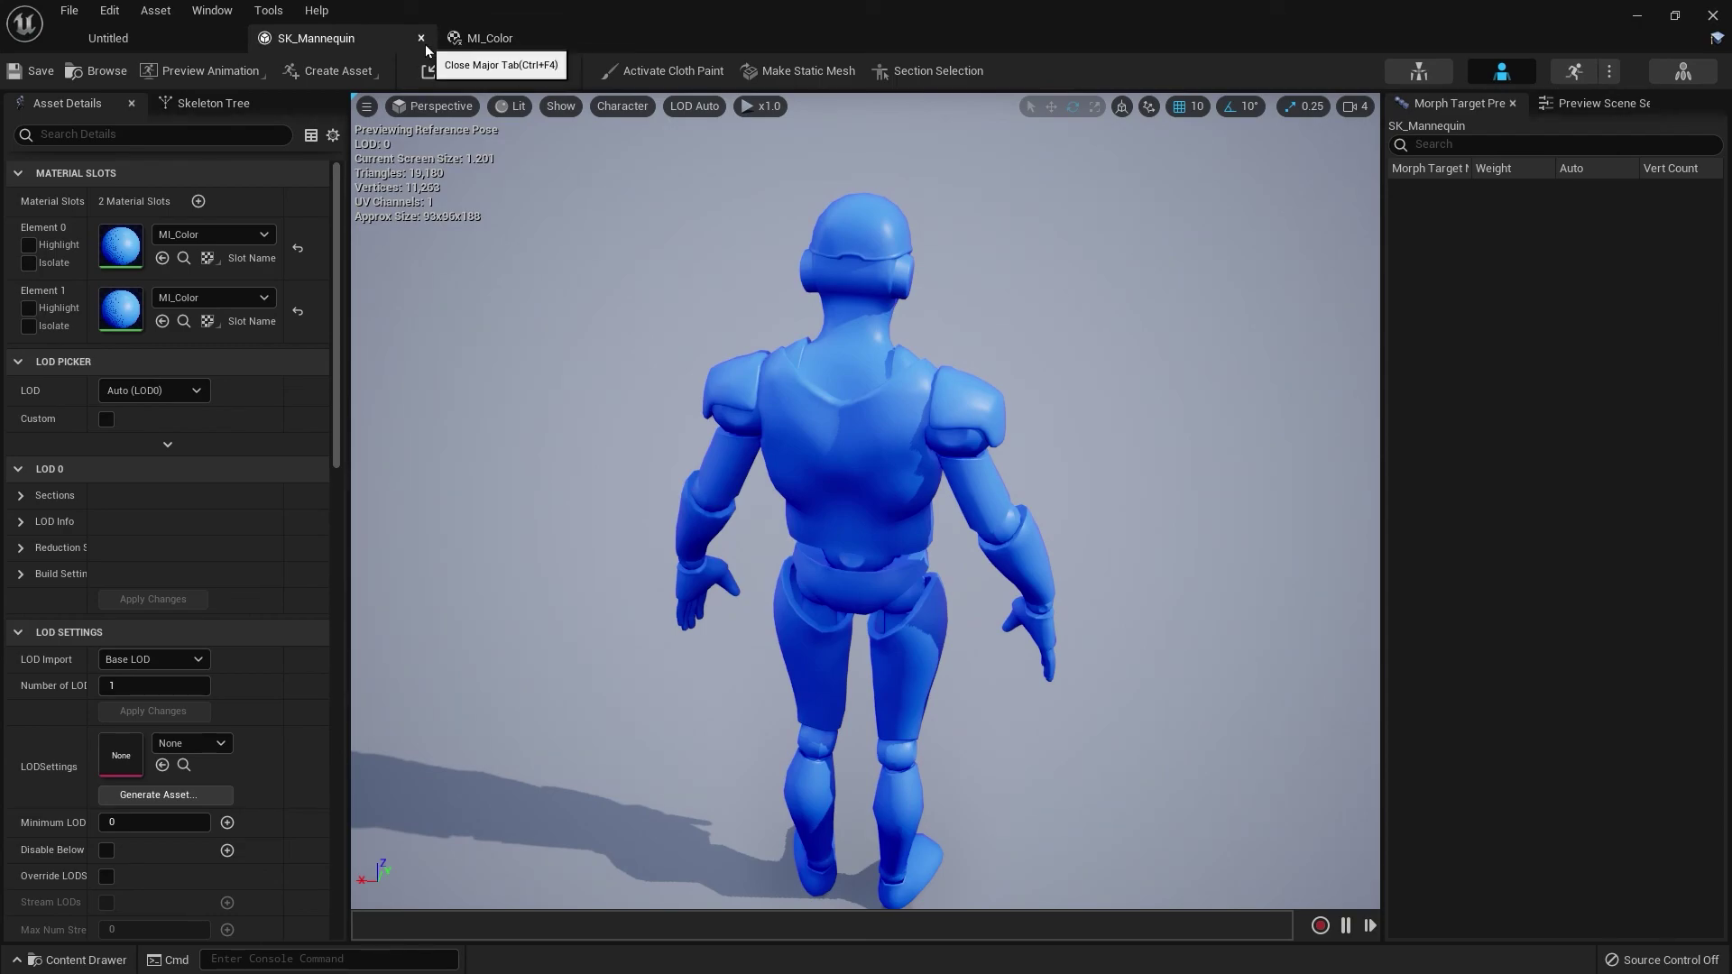
- Close the MI_Color and SK_Mannequin editors to return to the level, and deselect the asset in the project's content
left_click(511, 37)
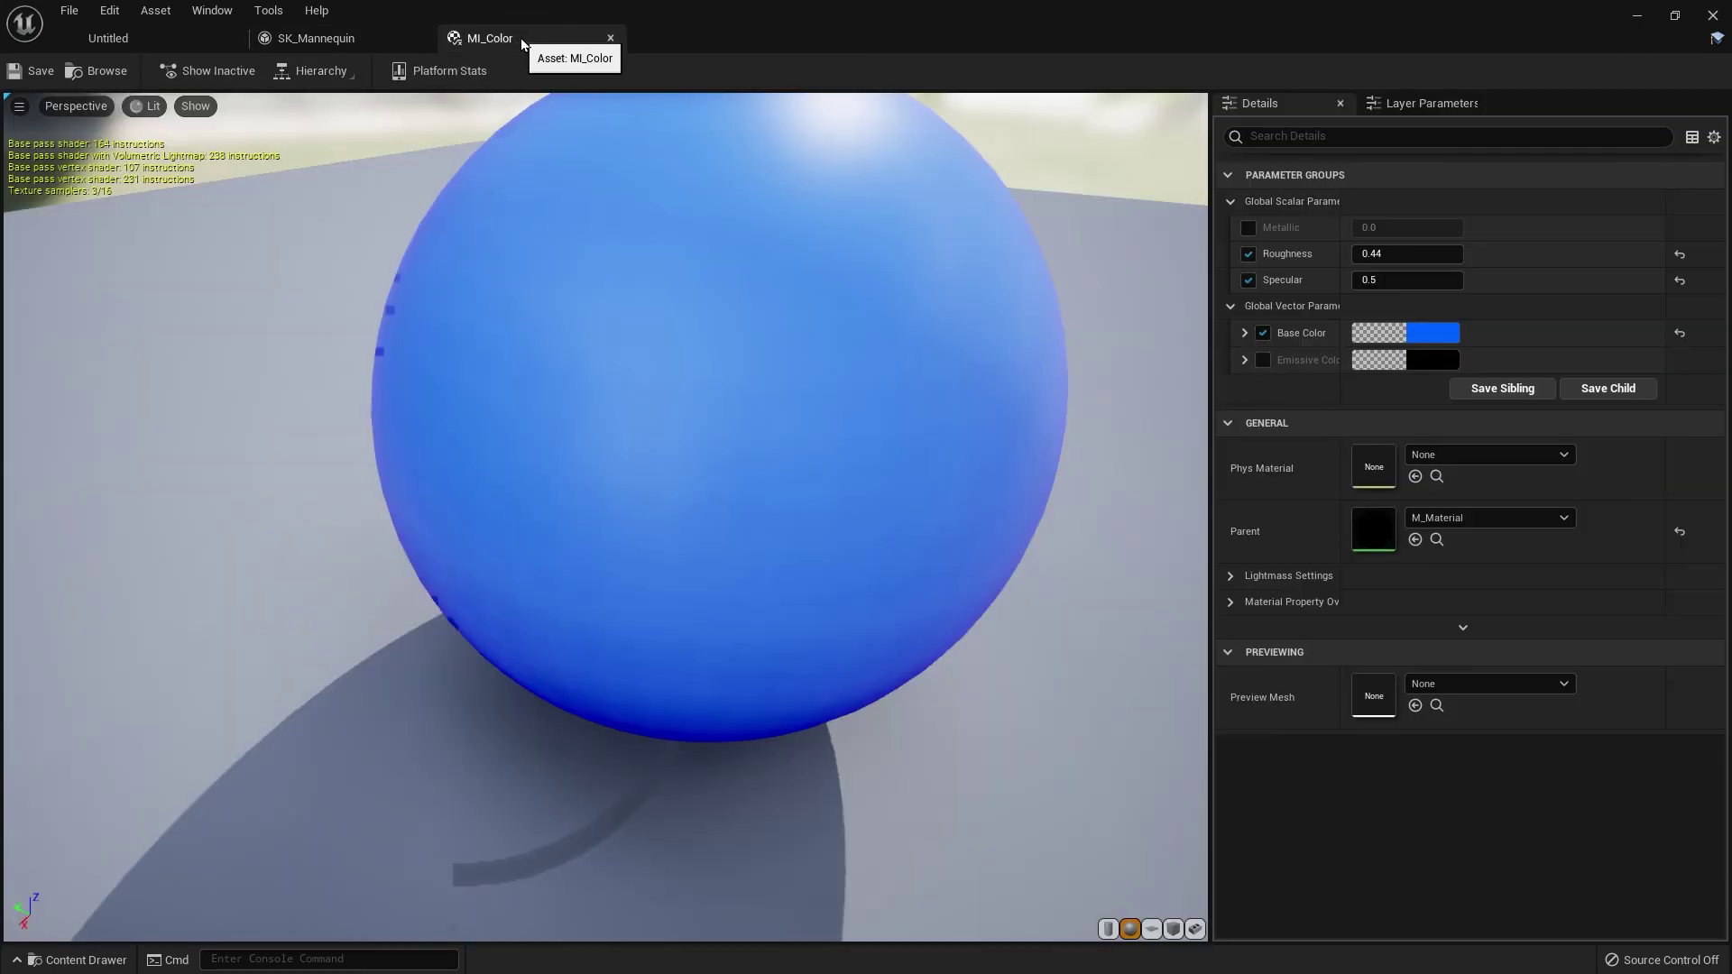
left_click(609, 40)
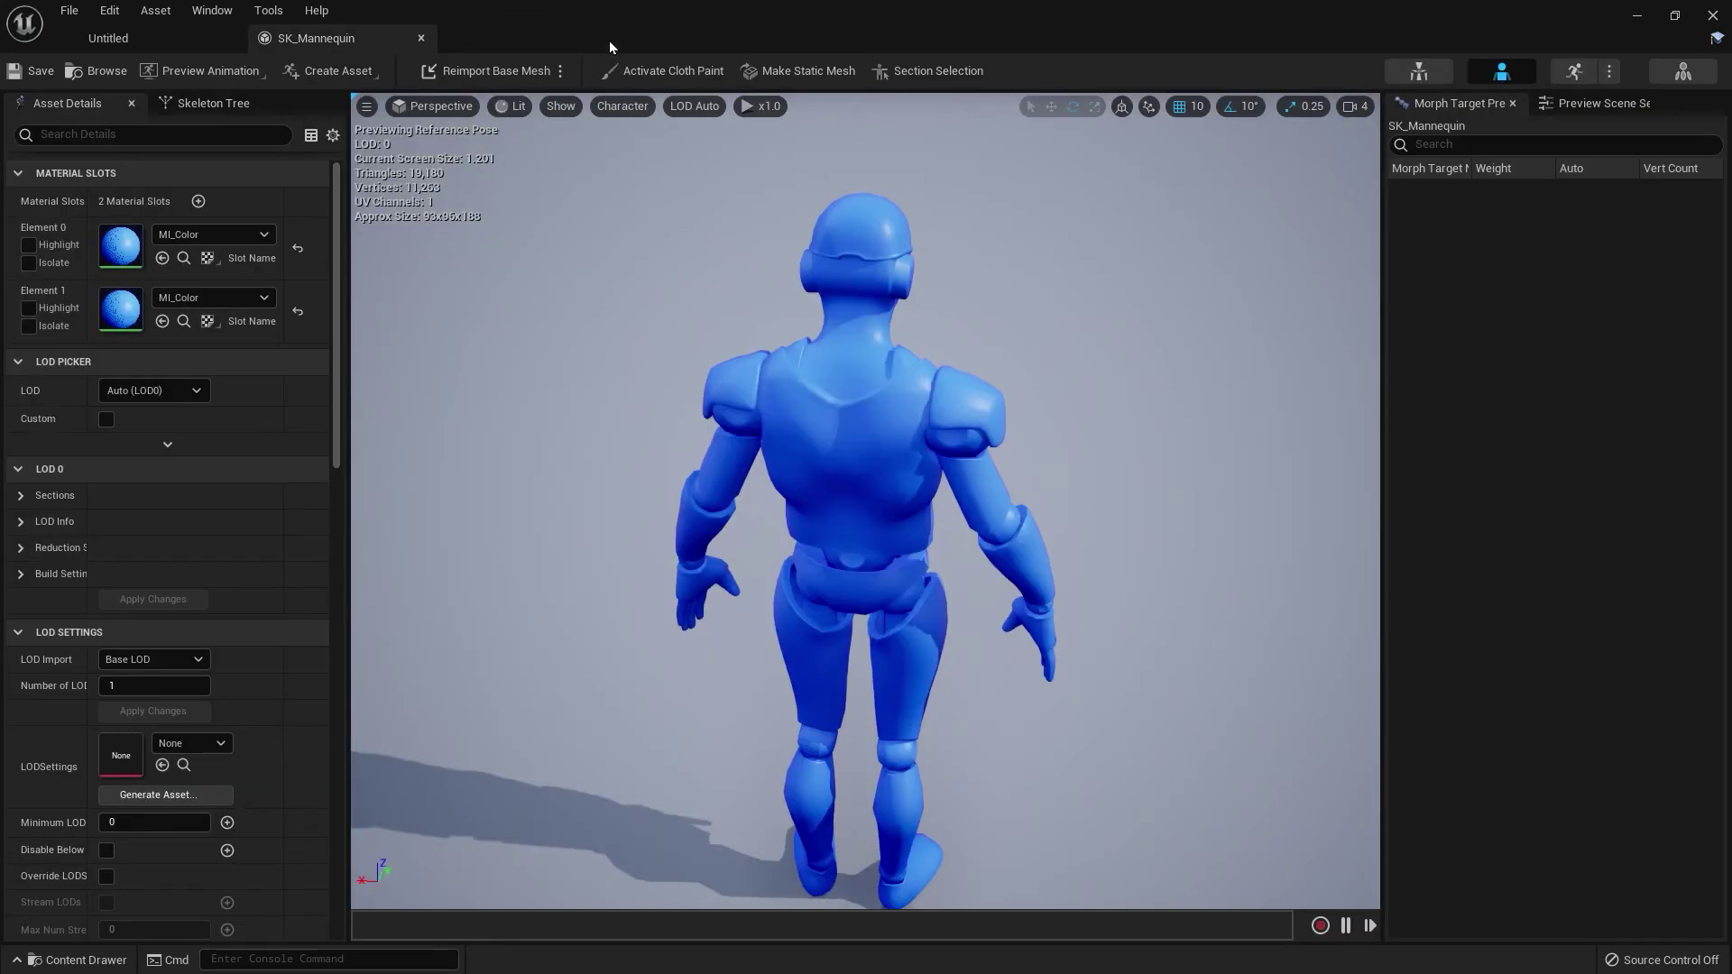
left_click(421, 38)
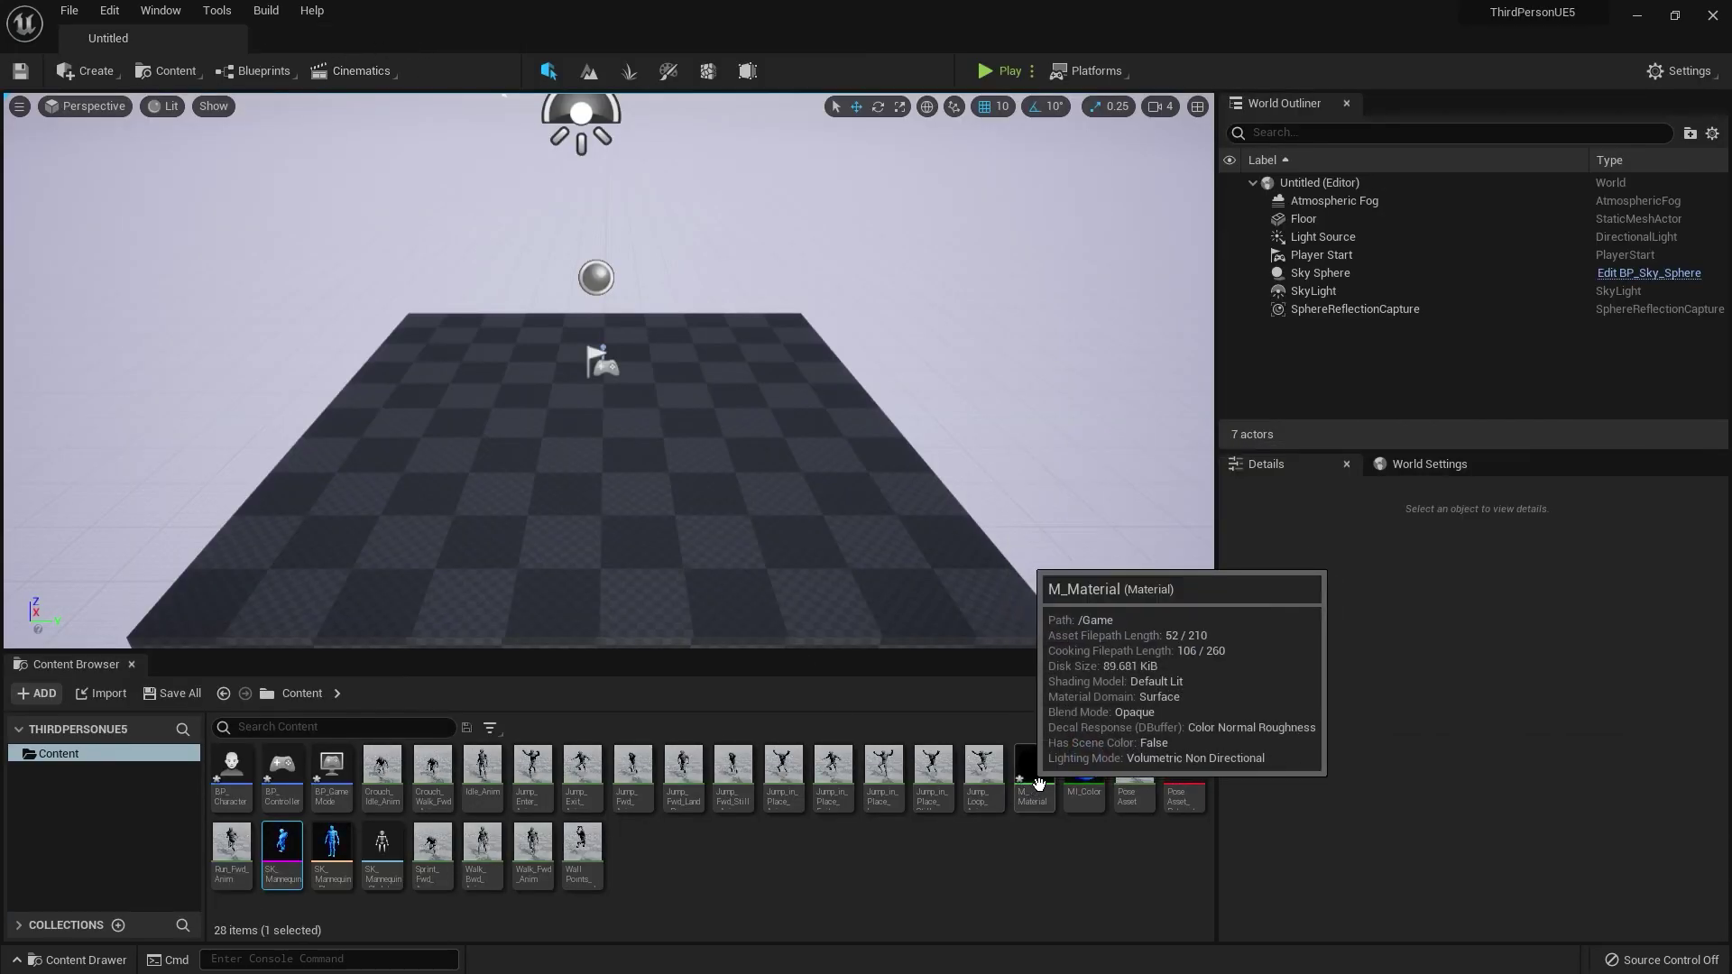
left_click(1073, 871)
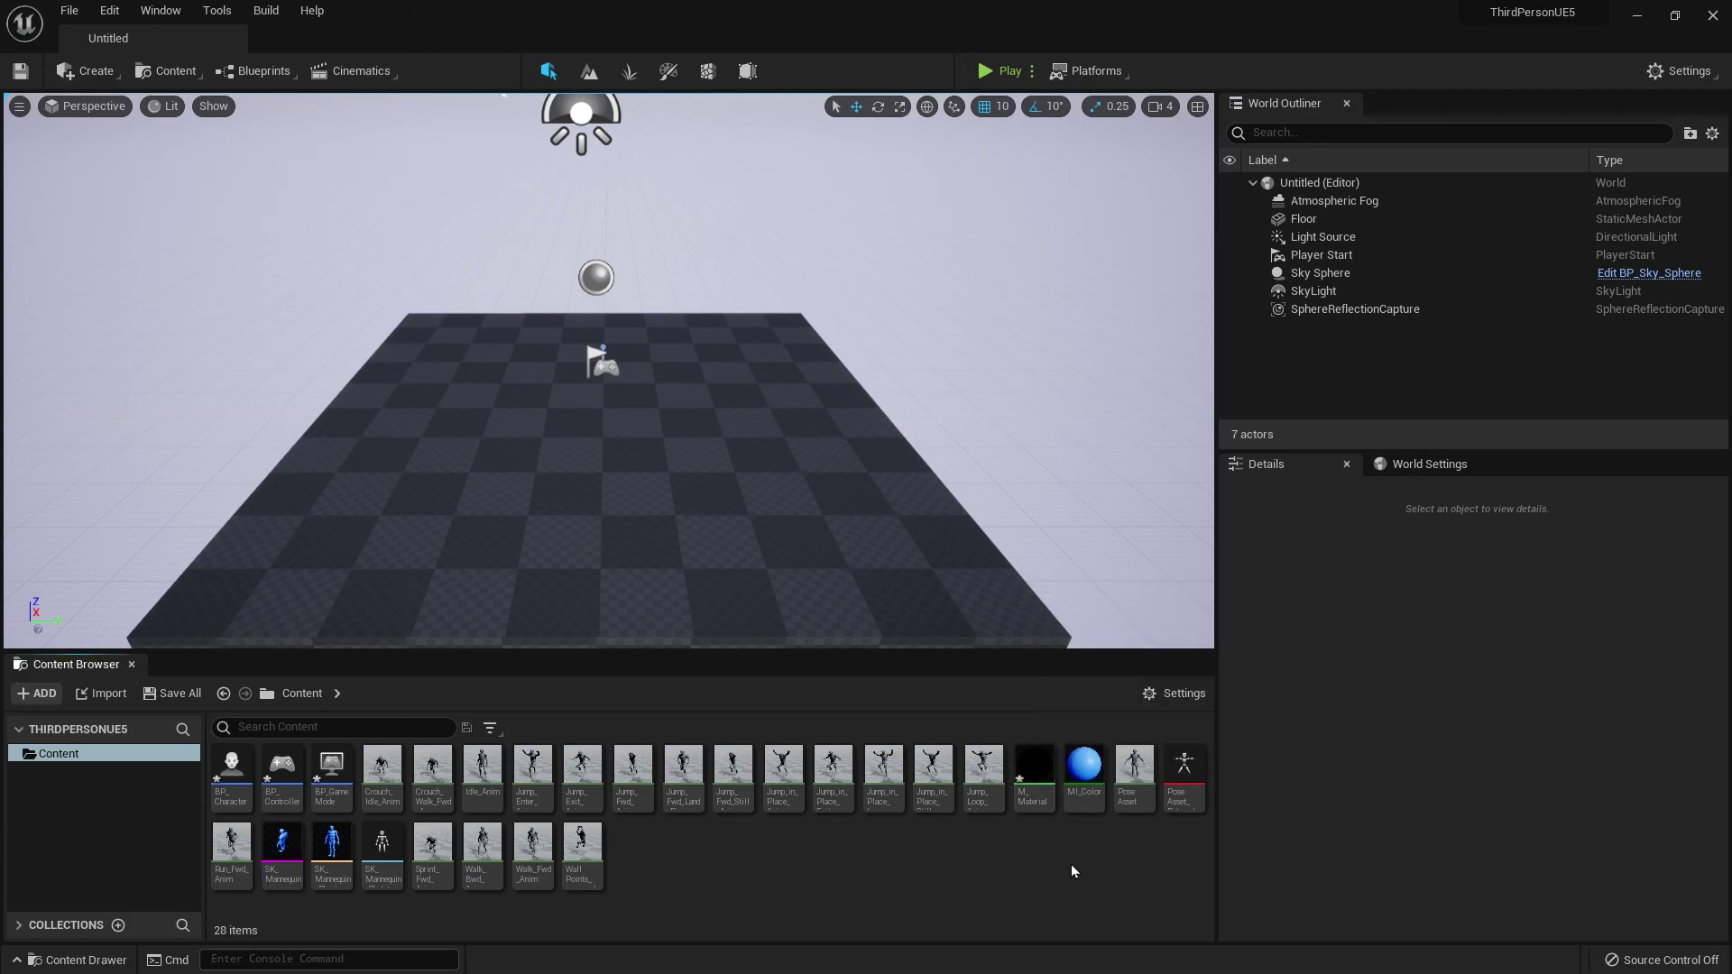